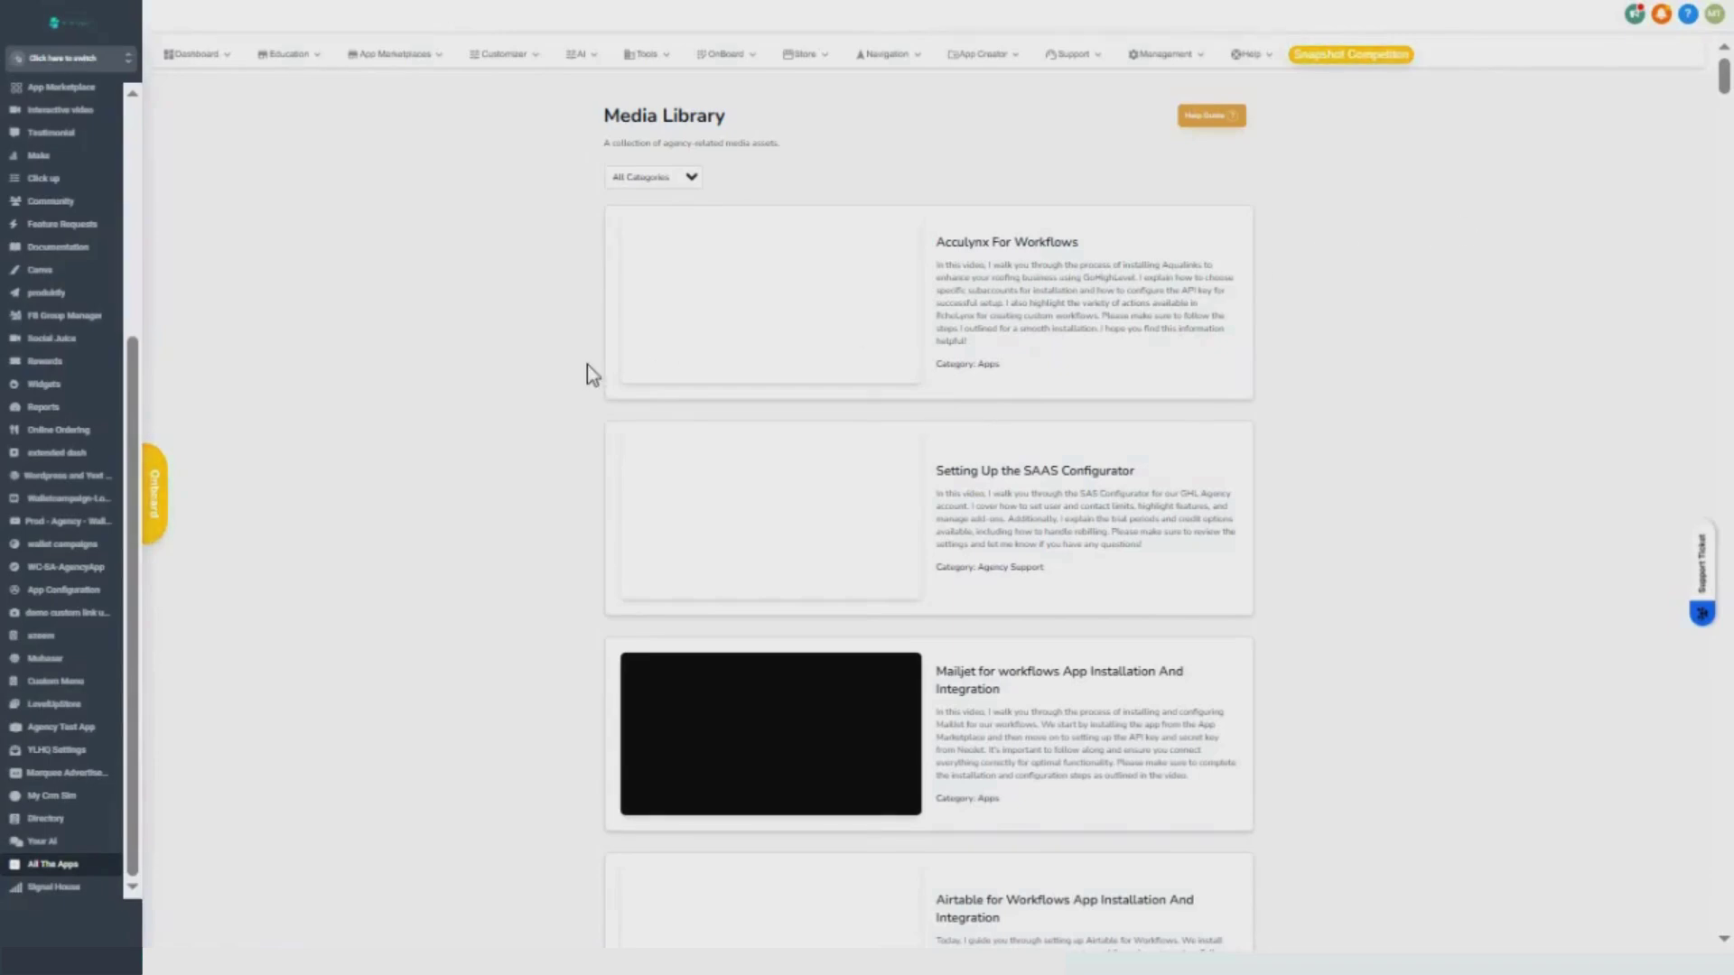
Step: Open the marketplace onboarding page and view the Copy JS script task's video, closing it again
{"action": "left_click", "coordinate": [152, 505]}
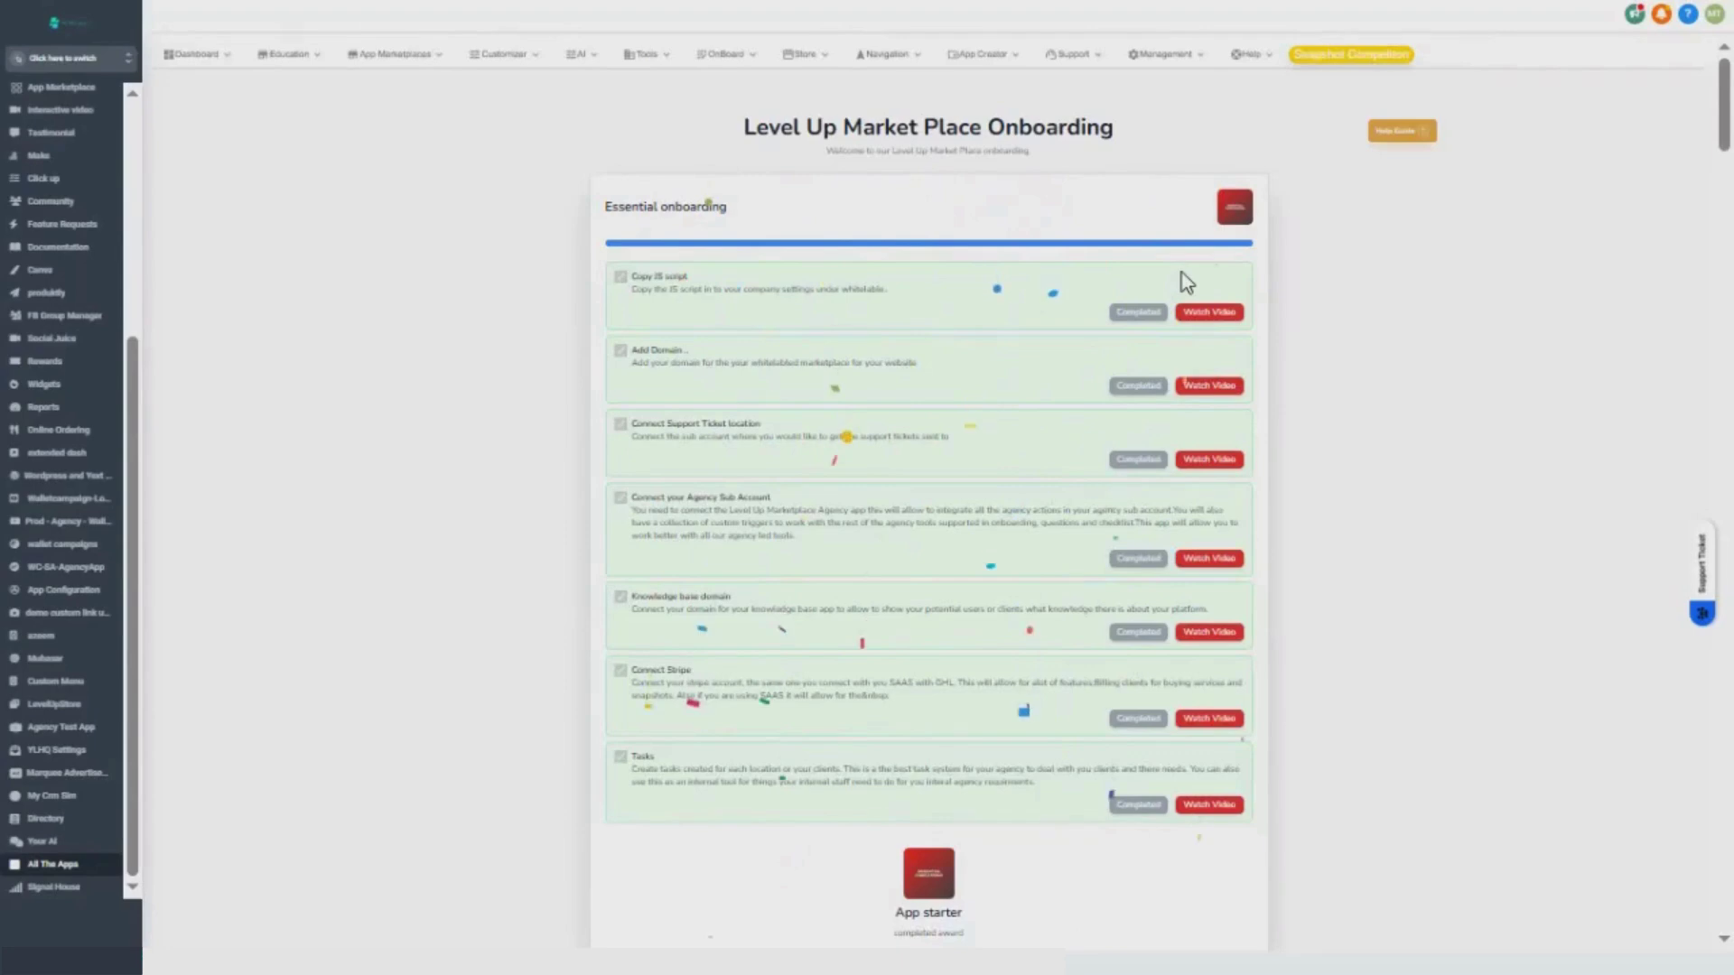
{"action": "left_click", "coordinate": [1216, 315]}
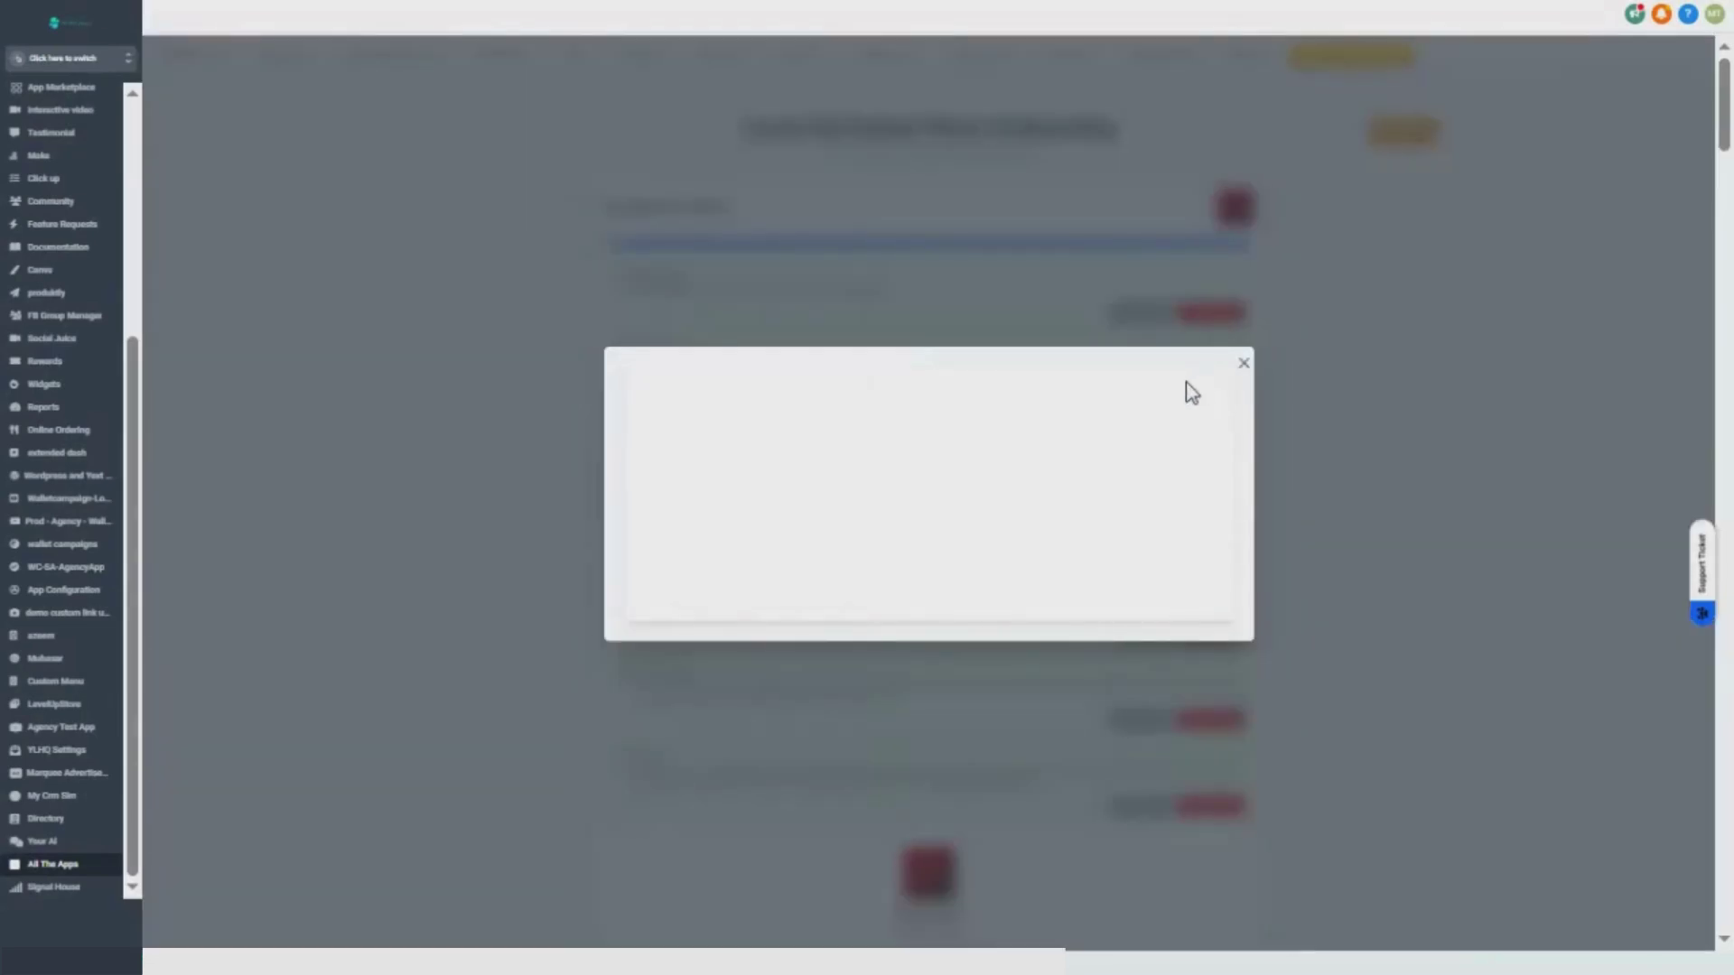
{"action": "left_click", "coordinate": [1243, 363]}
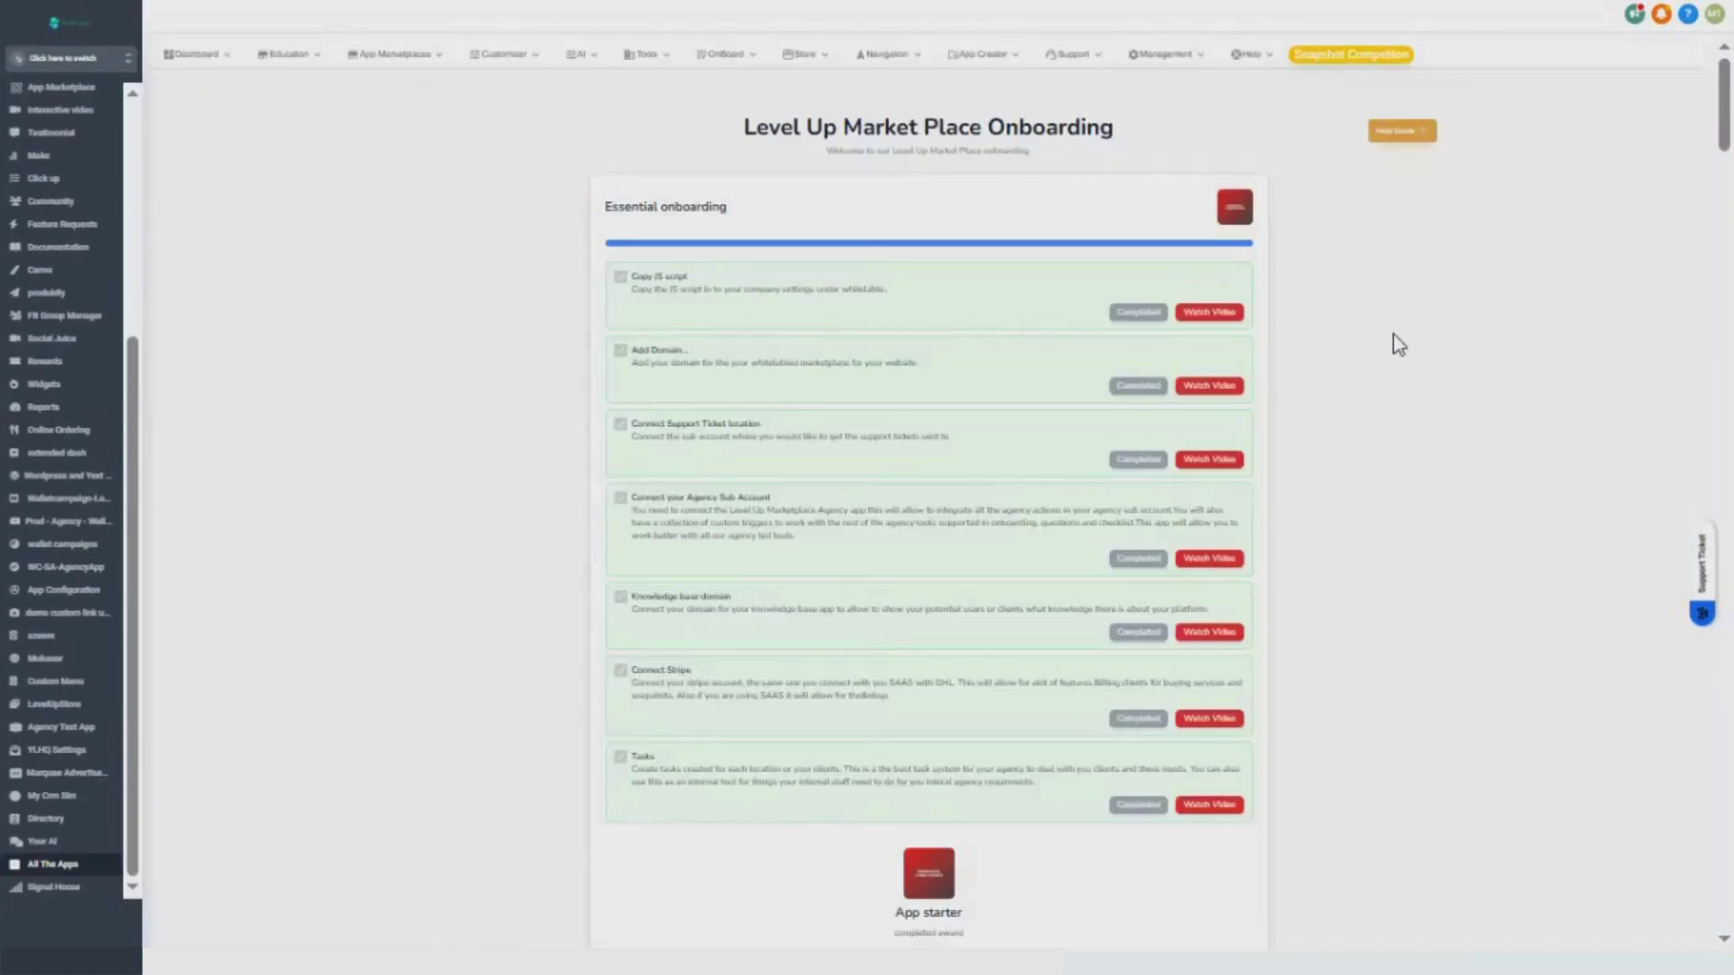
Step: Look through the onboarding task sections, from Customiser Set up past Store Set up and Location Tools to Navigation Set up
{"action": "scroll", "coordinate": [1397, 345], "scroll_direction": "down", "scroll_amount": 6}
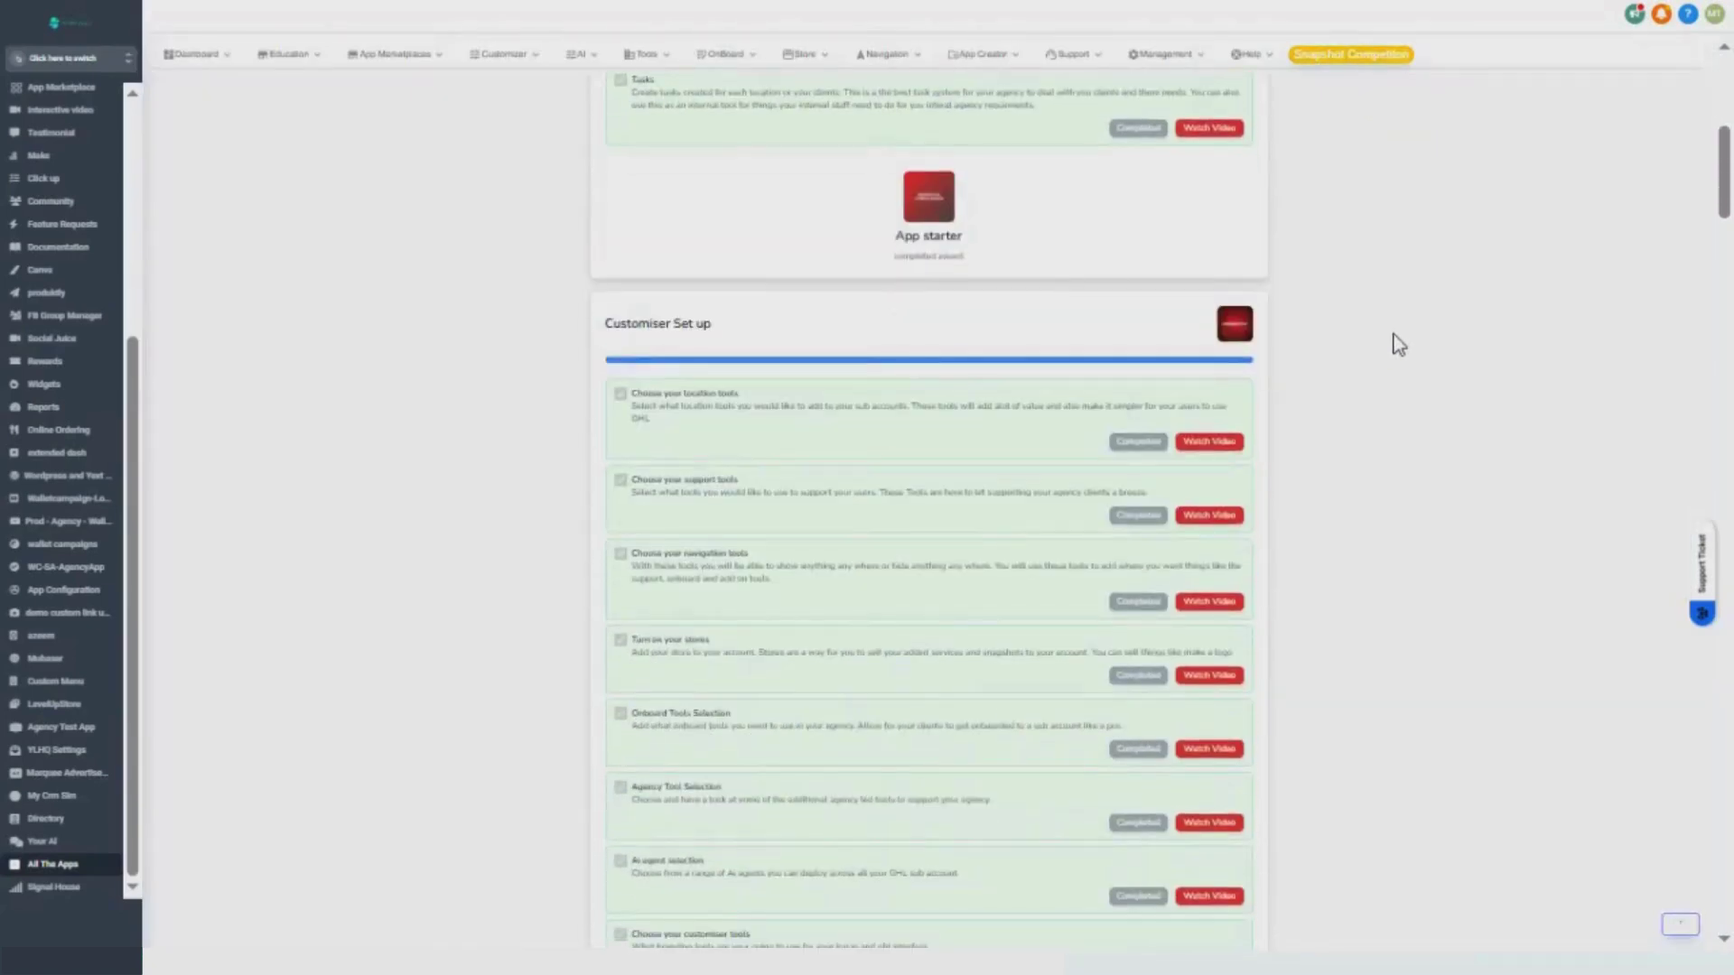
{"action": "scroll", "coordinate": [1397, 345], "scroll_direction": "down", "scroll_amount": 12}
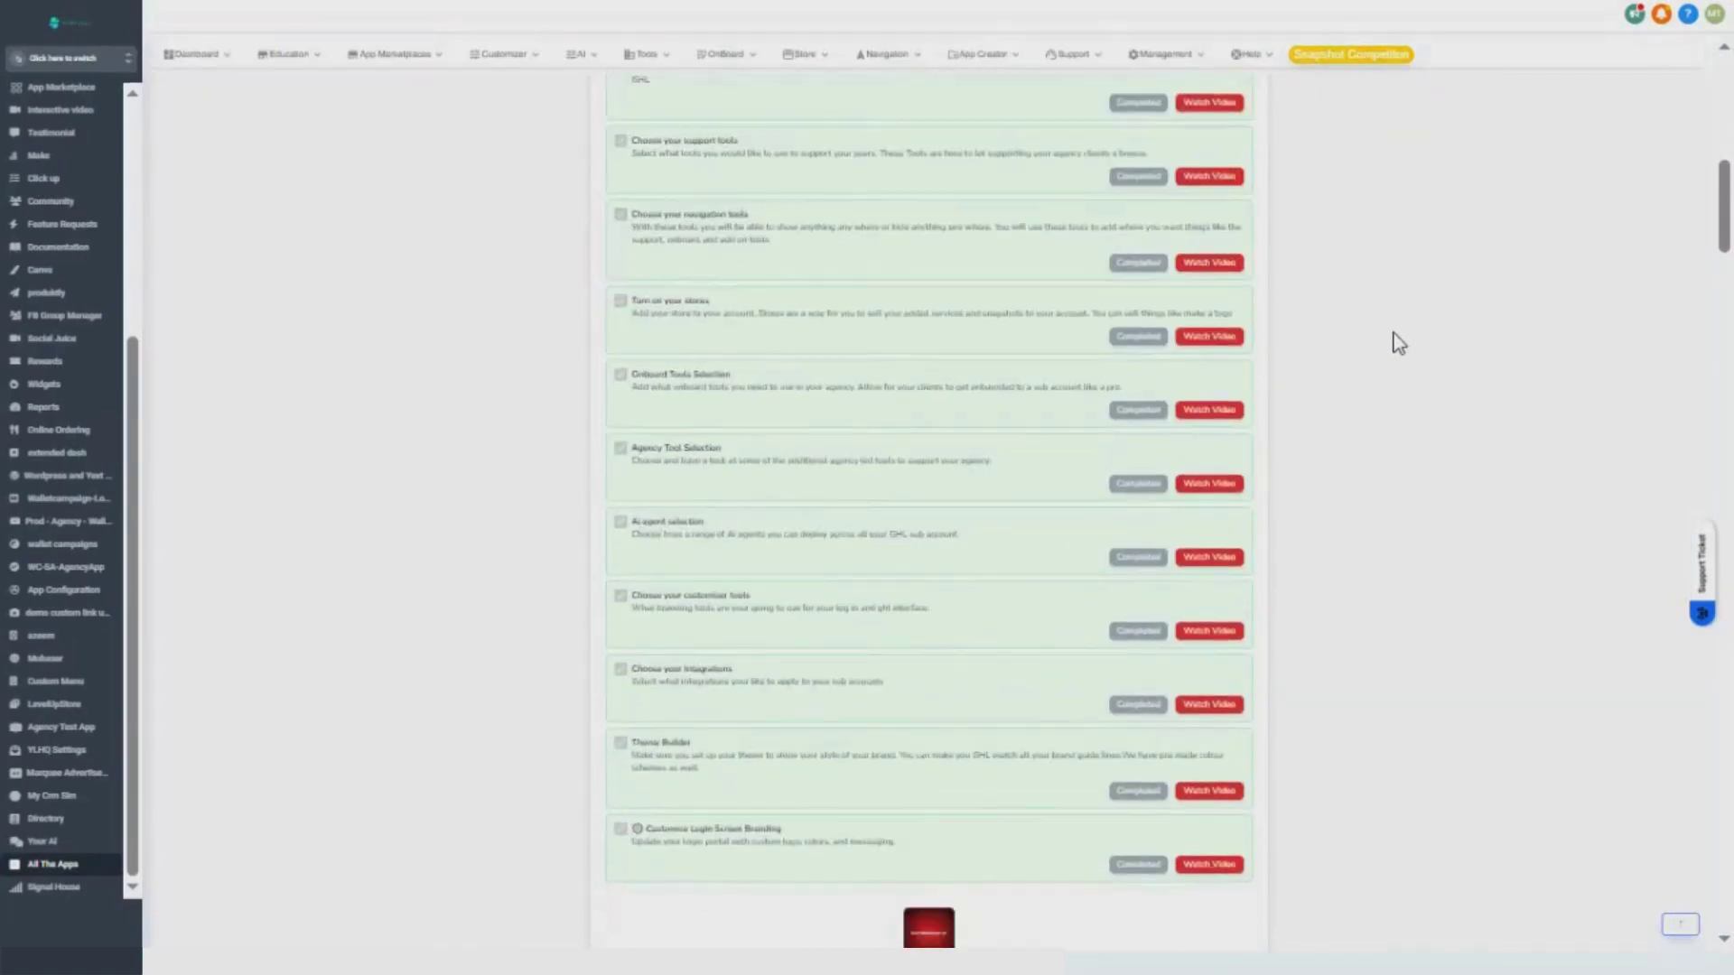
{"action": "scroll", "coordinate": [1398, 345], "scroll_direction": "down", "scroll_amount": 6}
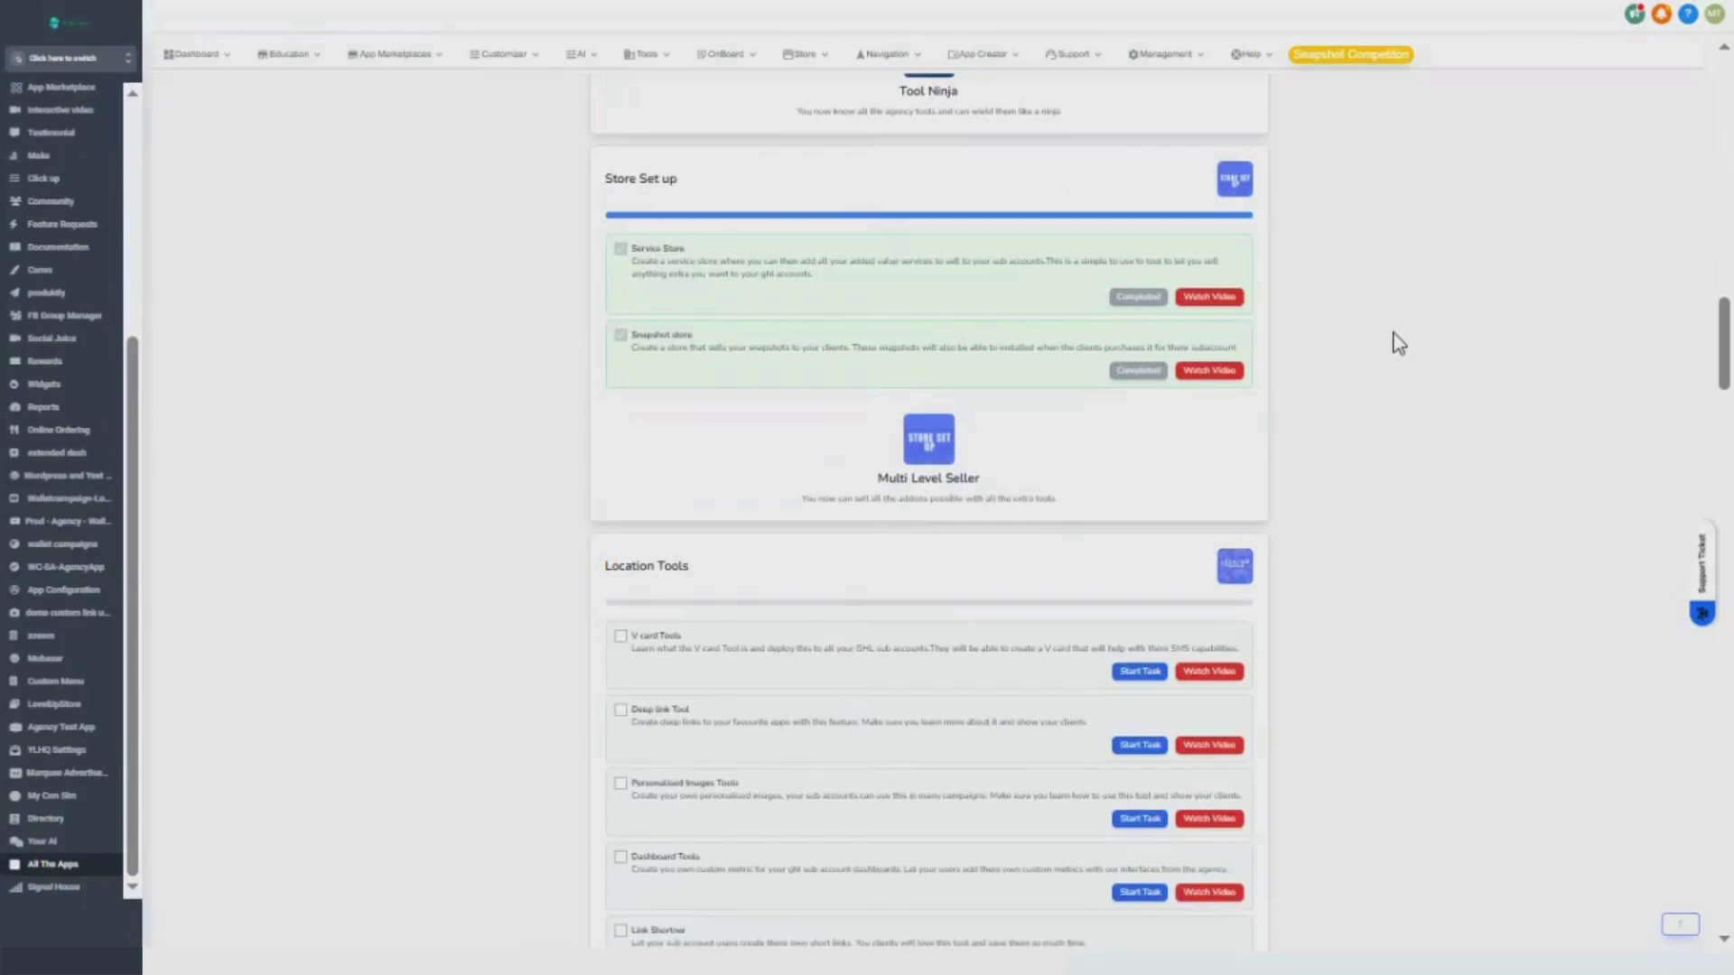
{"action": "scroll", "coordinate": [1398, 345], "scroll_direction": "down", "scroll_amount": 6}
{"action": "scroll", "coordinate": [1397, 345], "scroll_direction": "down", "scroll_amount": 3}
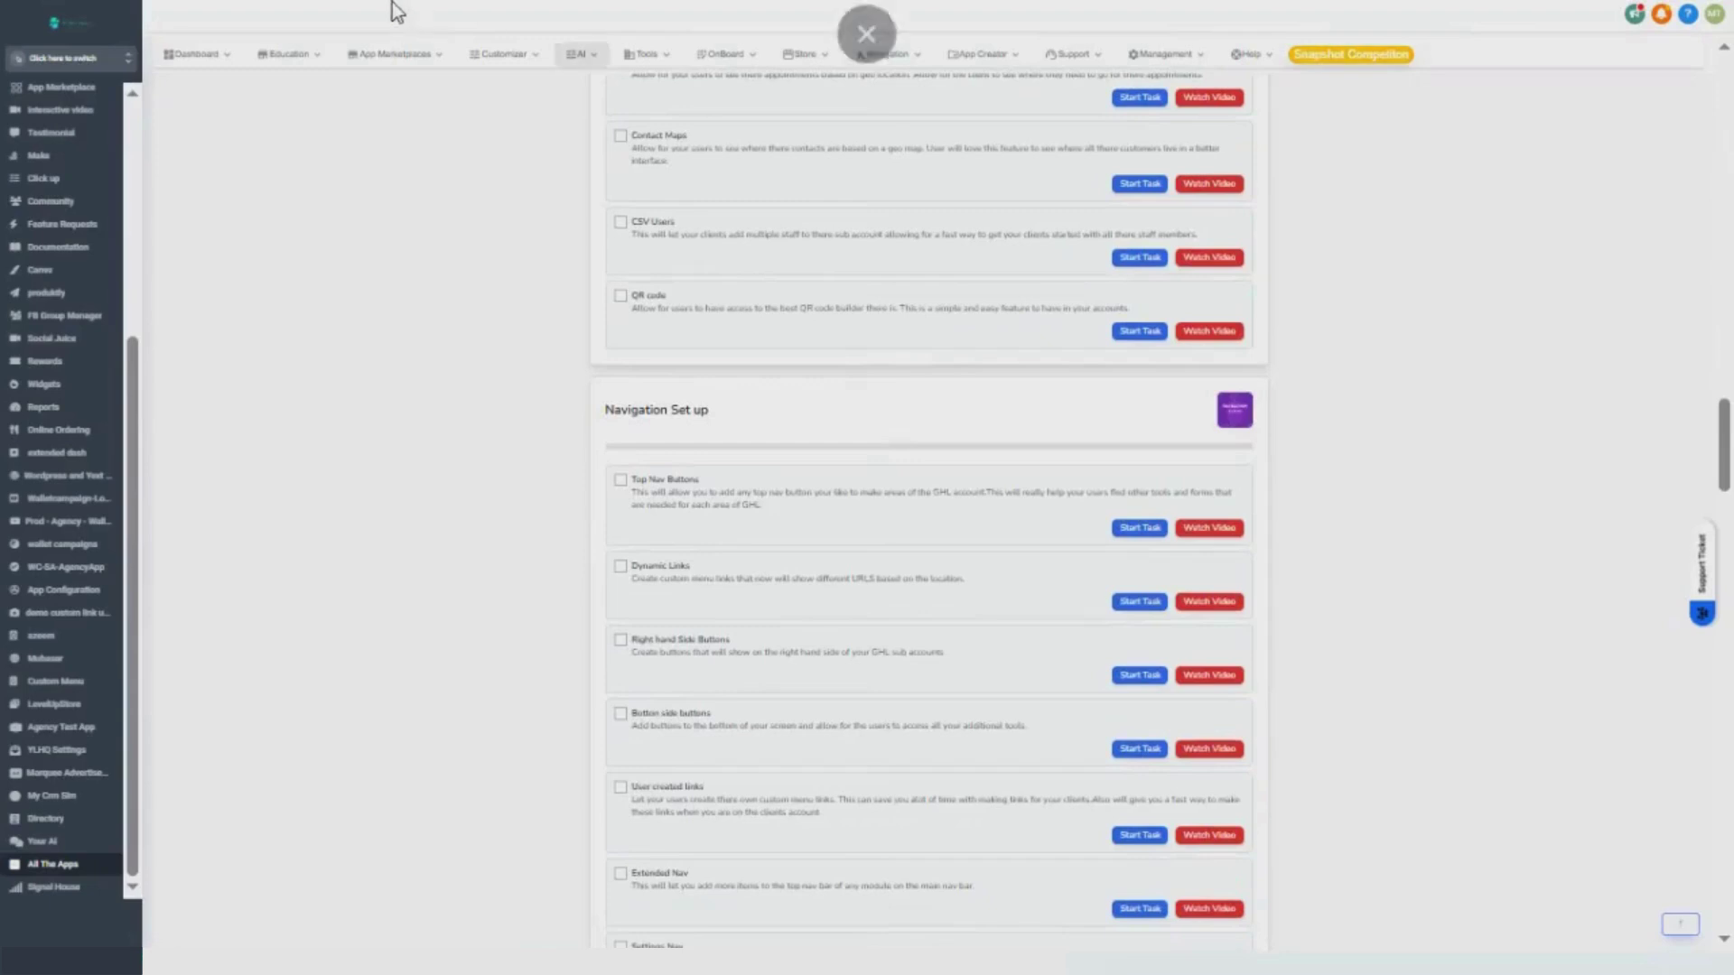
Step: Open the User Rankings page from the dashboard's ranking options
{"action": "mouse_move", "coordinate": [201, 66]}
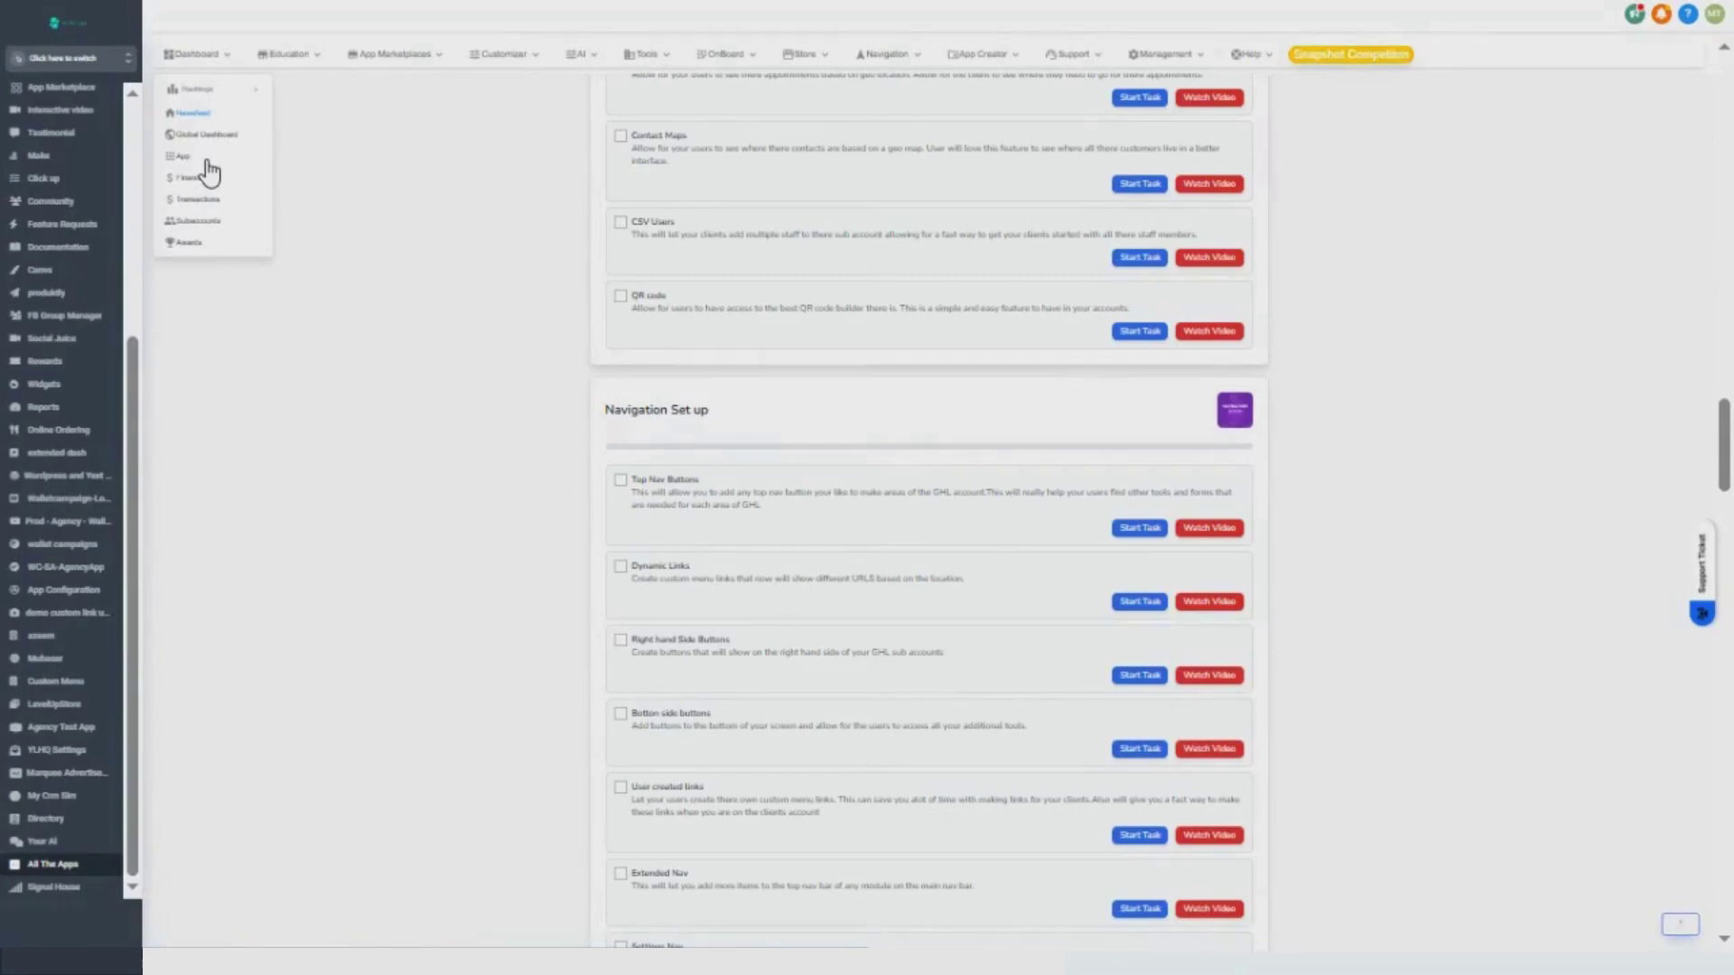
{"action": "mouse_move", "coordinate": [195, 101]}
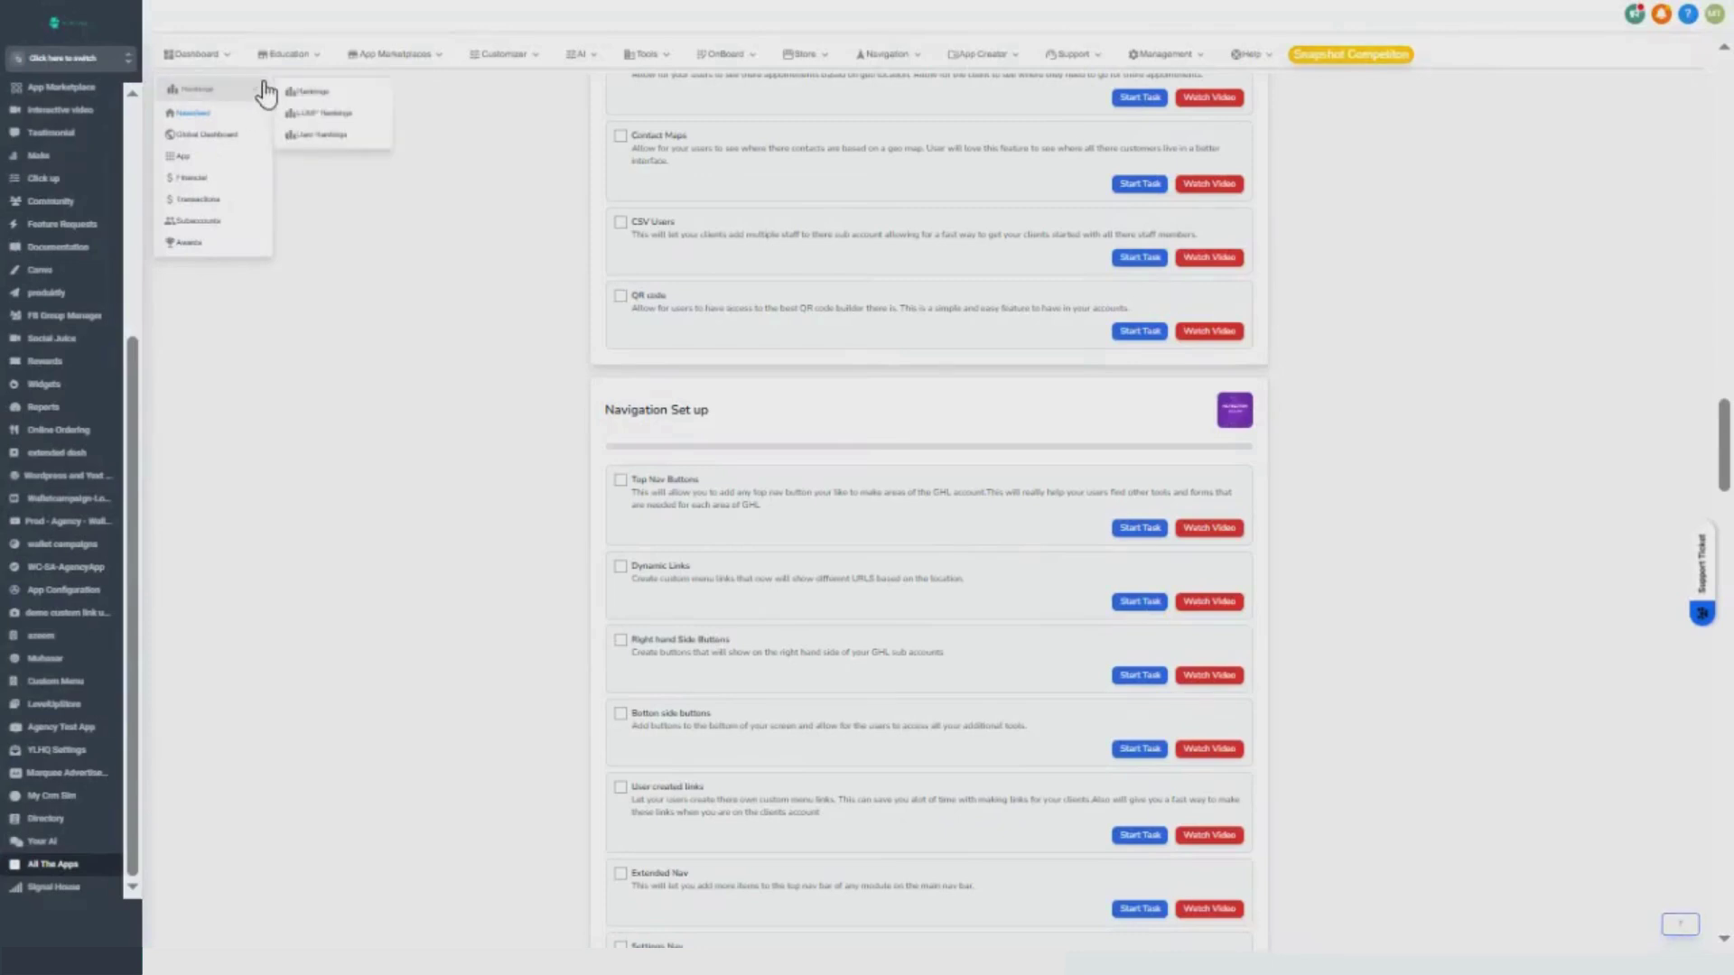
{"action": "mouse_move", "coordinate": [260, 92]}
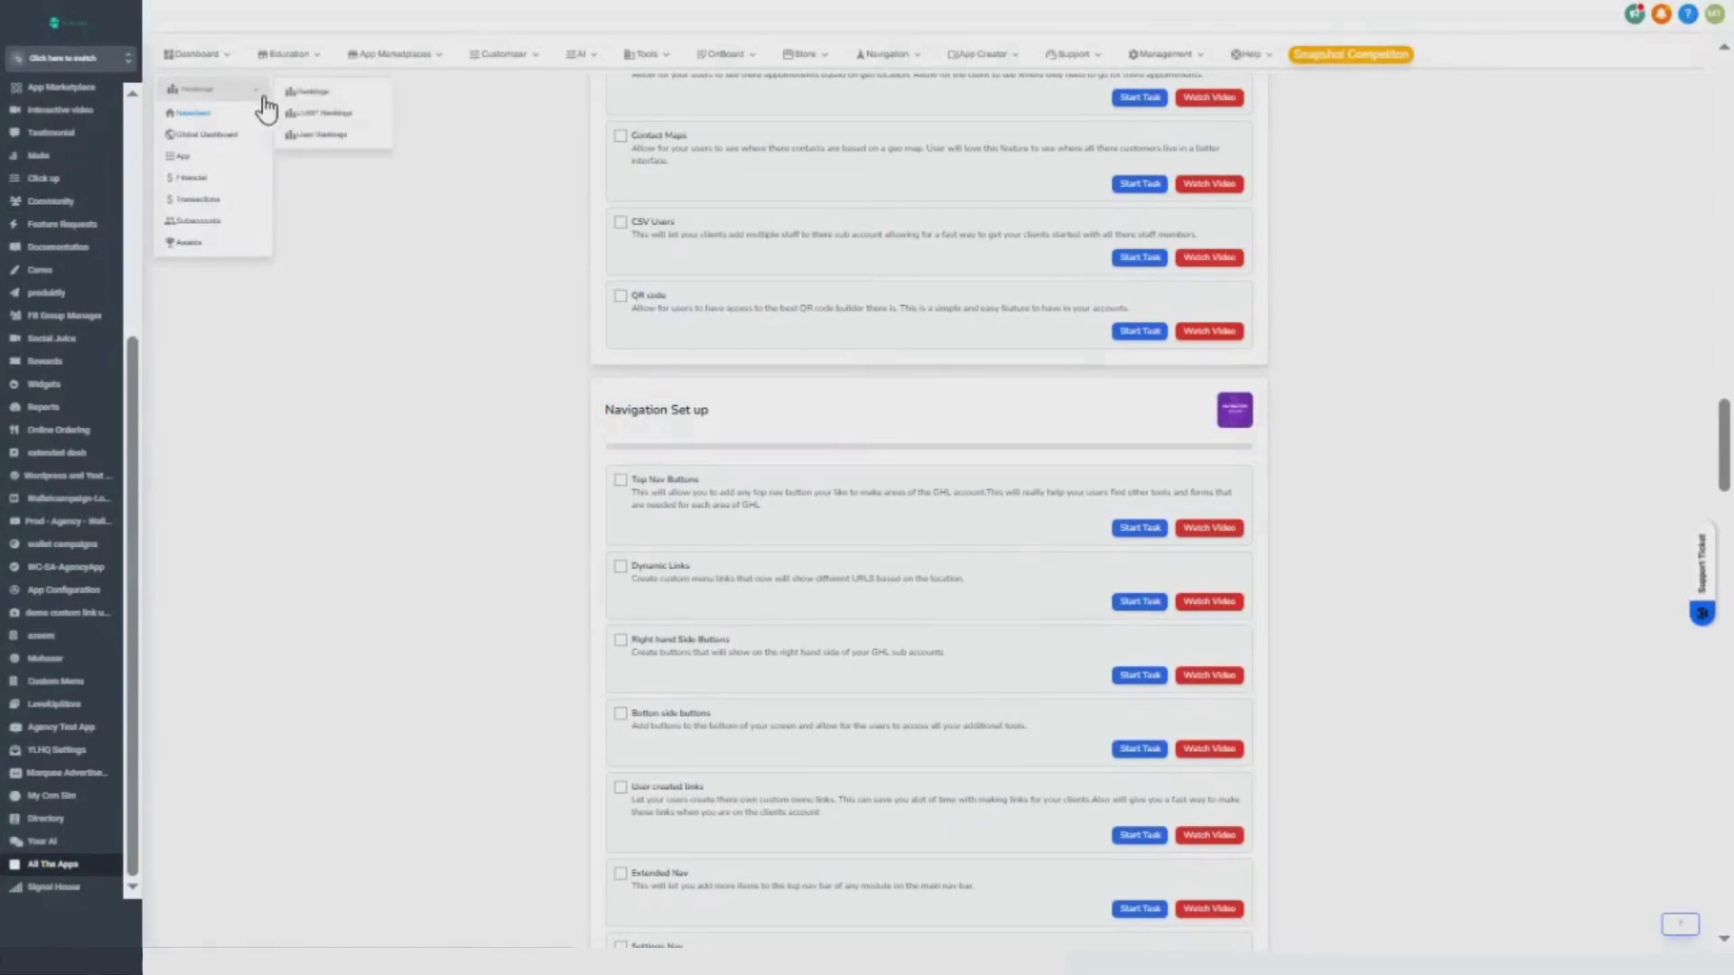
{"action": "left_click", "coordinate": [317, 138]}
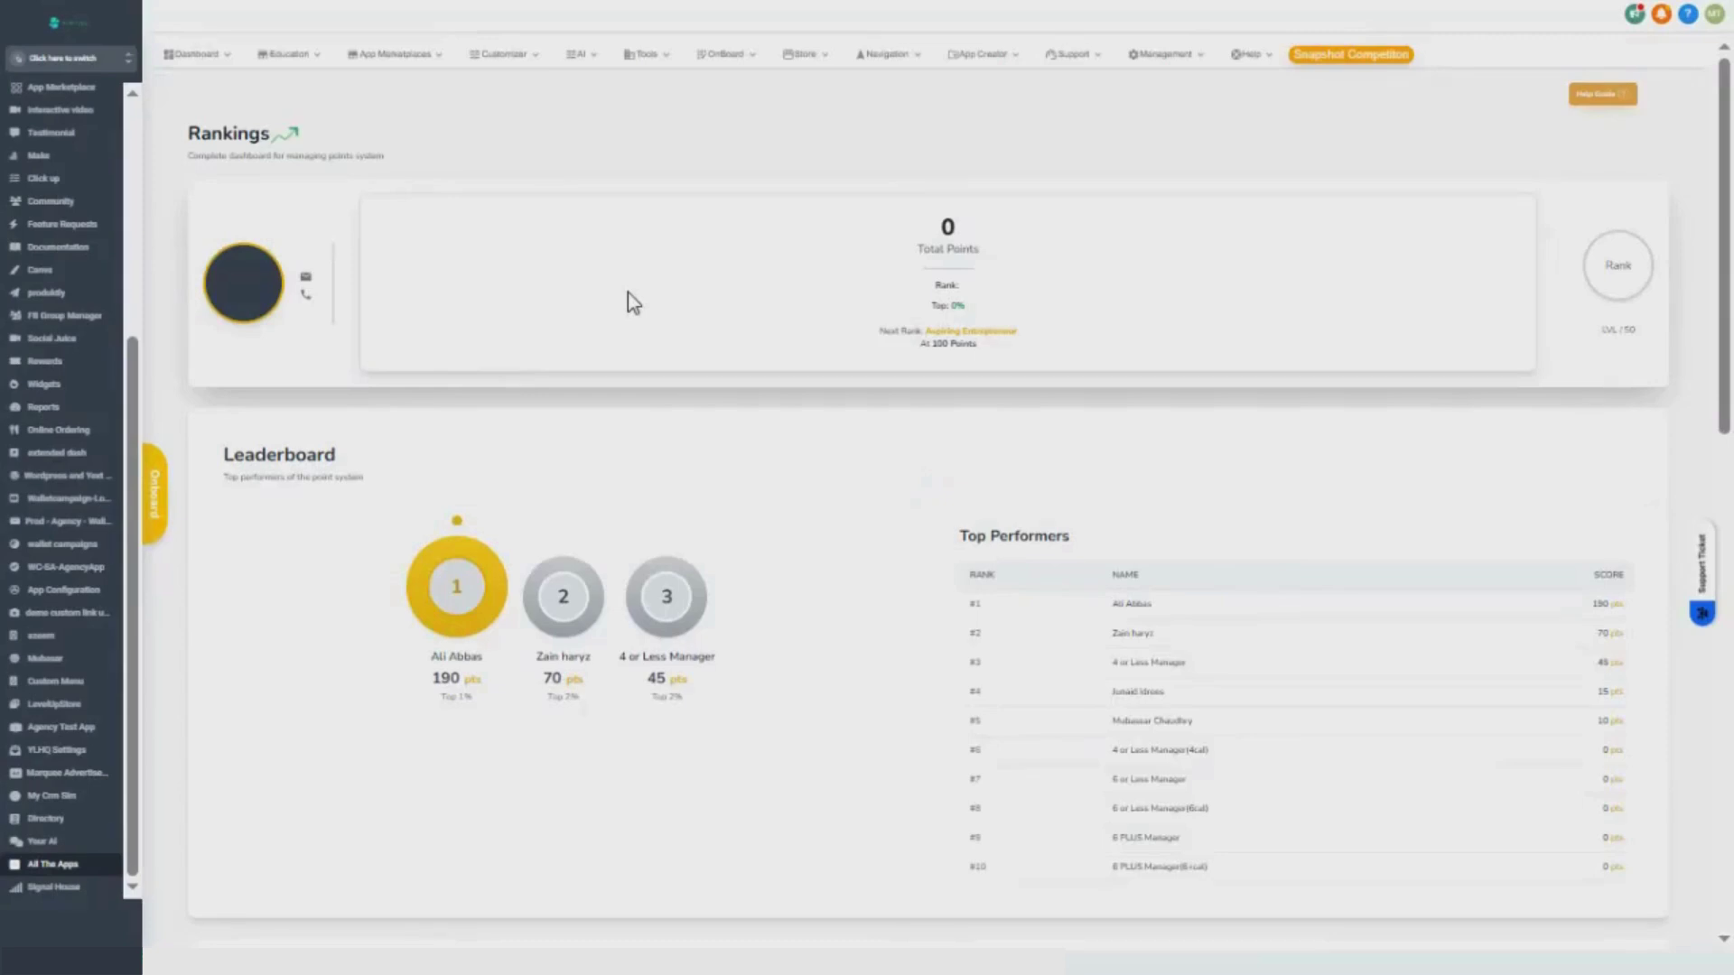
Step: Examine the rankings page's total points, leaderboard and award ranks, plus its learning, onboarding and checklist progress
{"action": "left_click_drag", "start_coordinate": [915, 249], "coordinate": [1022, 244]}
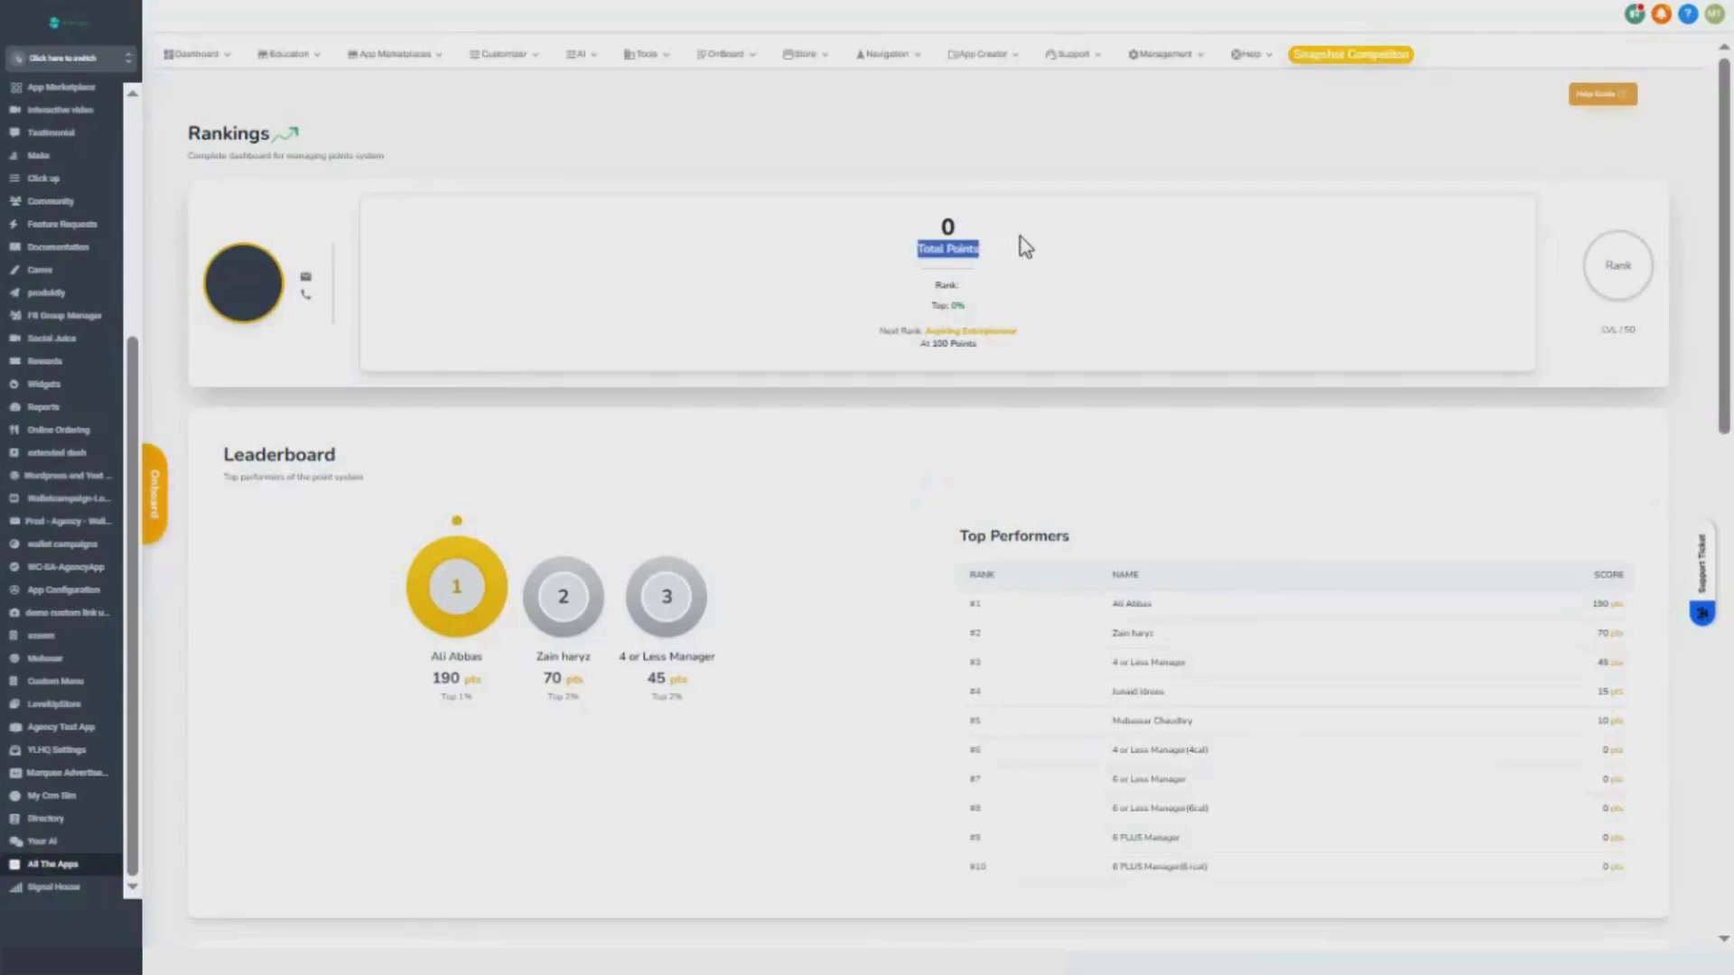
{"action": "left_click", "coordinate": [840, 421]}
{"action": "scroll", "coordinate": [831, 361], "scroll_direction": "down", "scroll_amount": 3}
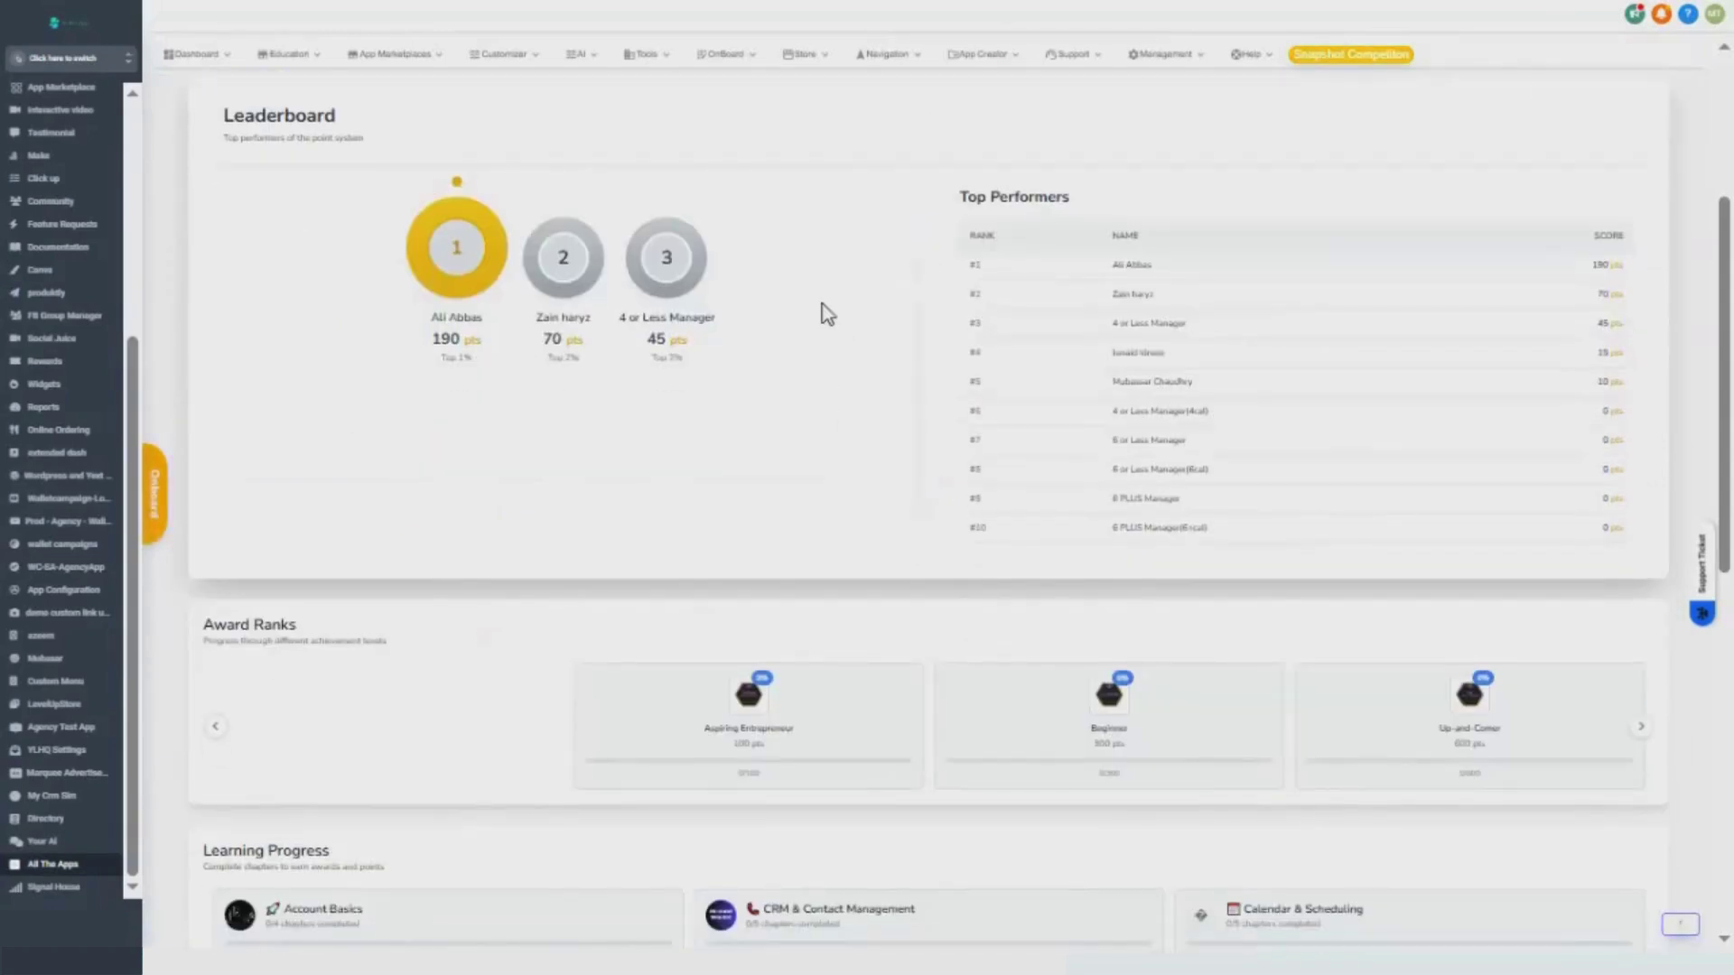
{"action": "scroll", "coordinate": [827, 314], "scroll_direction": "down", "scroll_amount": 3}
{"action": "scroll", "coordinate": [827, 315], "scroll_direction": "down", "scroll_amount": 3}
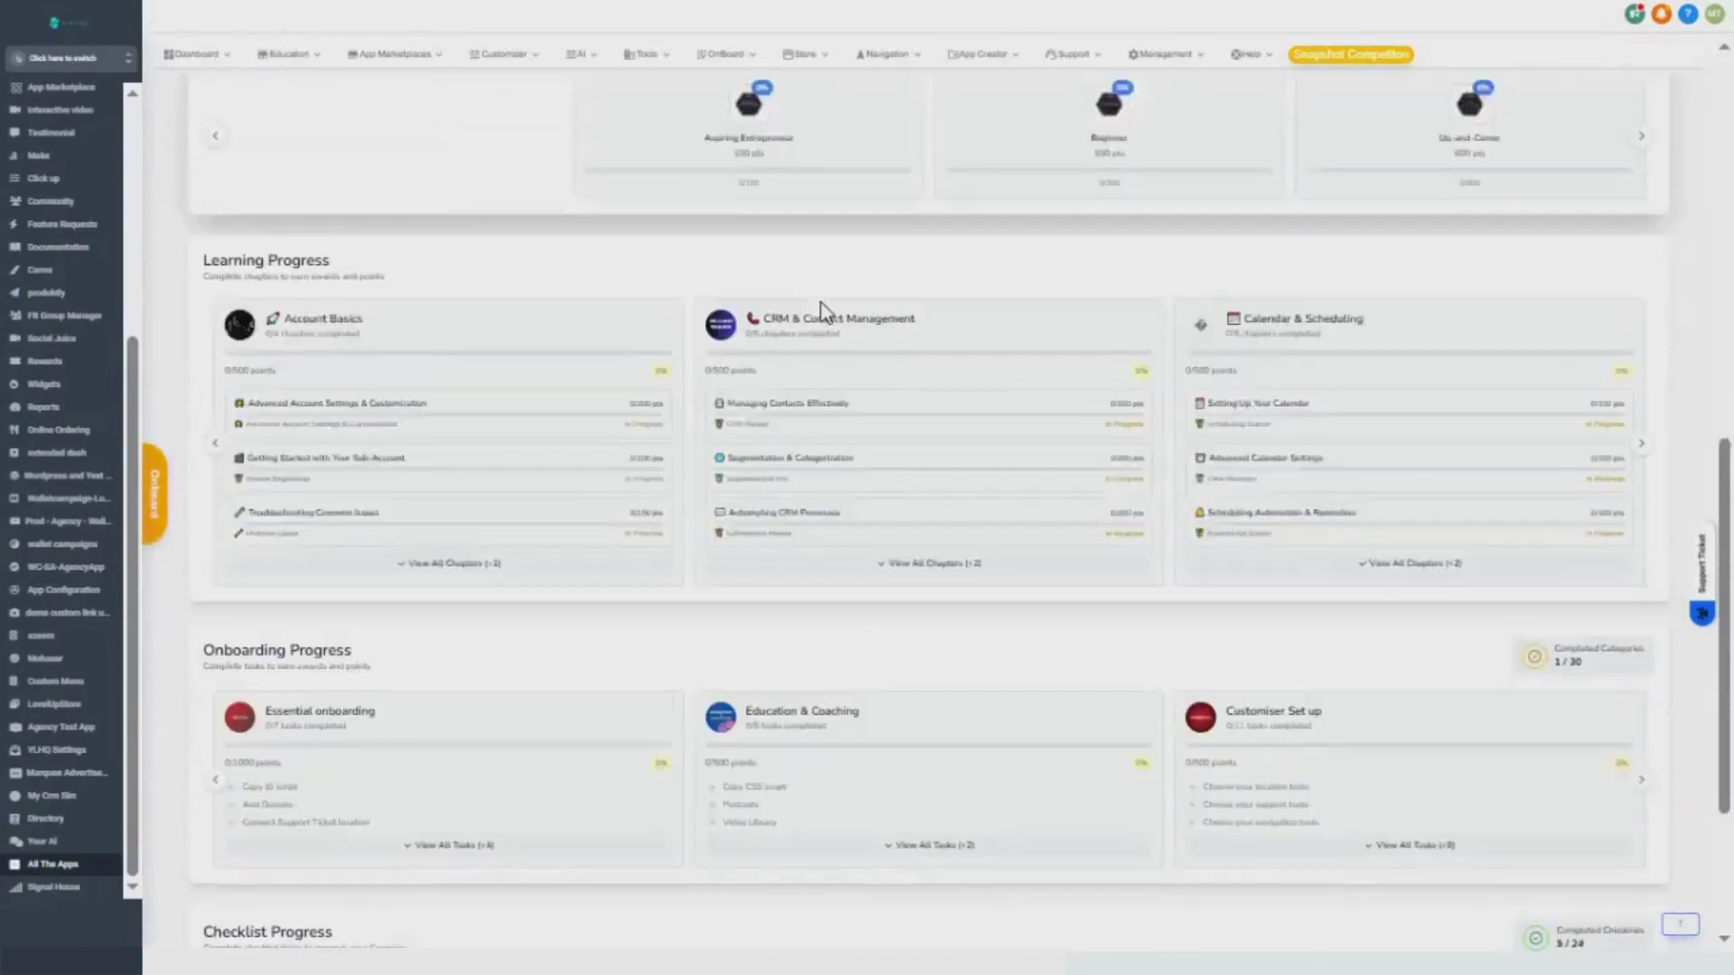
{"action": "scroll", "coordinate": [821, 309], "scroll_direction": "down", "scroll_amount": 1}
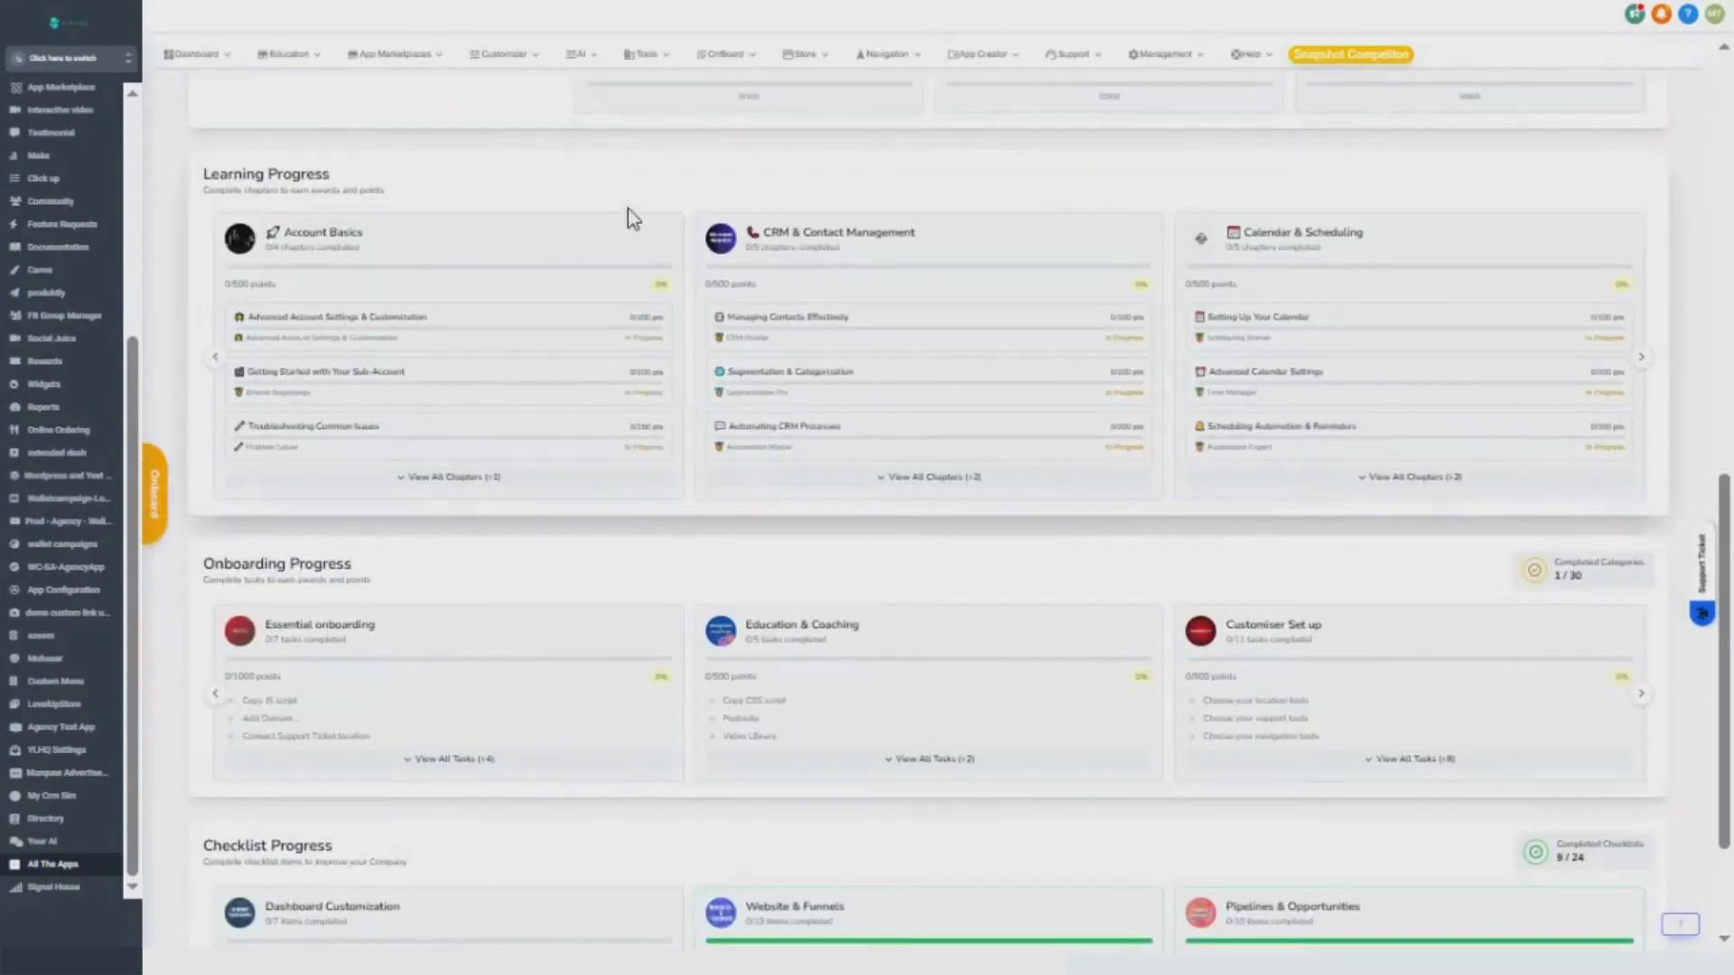
{"action": "scroll", "coordinate": [627, 210], "scroll_direction": "down", "scroll_amount": 2}
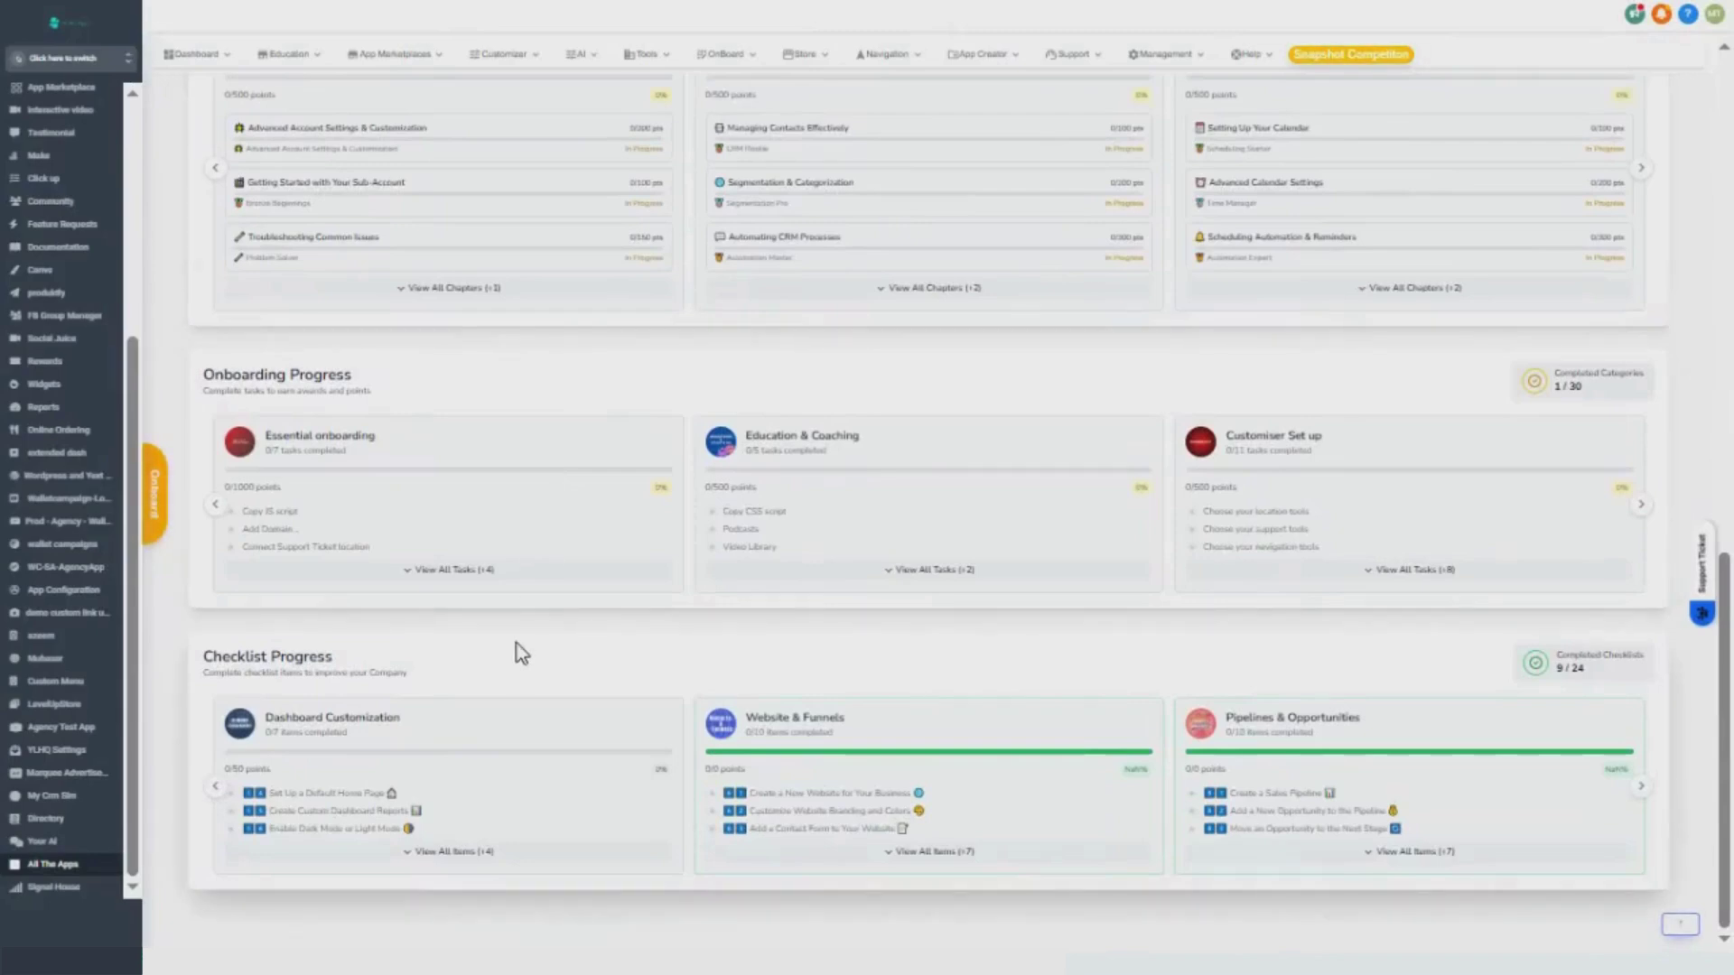
{"action": "scroll", "coordinate": [516, 643], "scroll_direction": "up", "scroll_amount": 15}
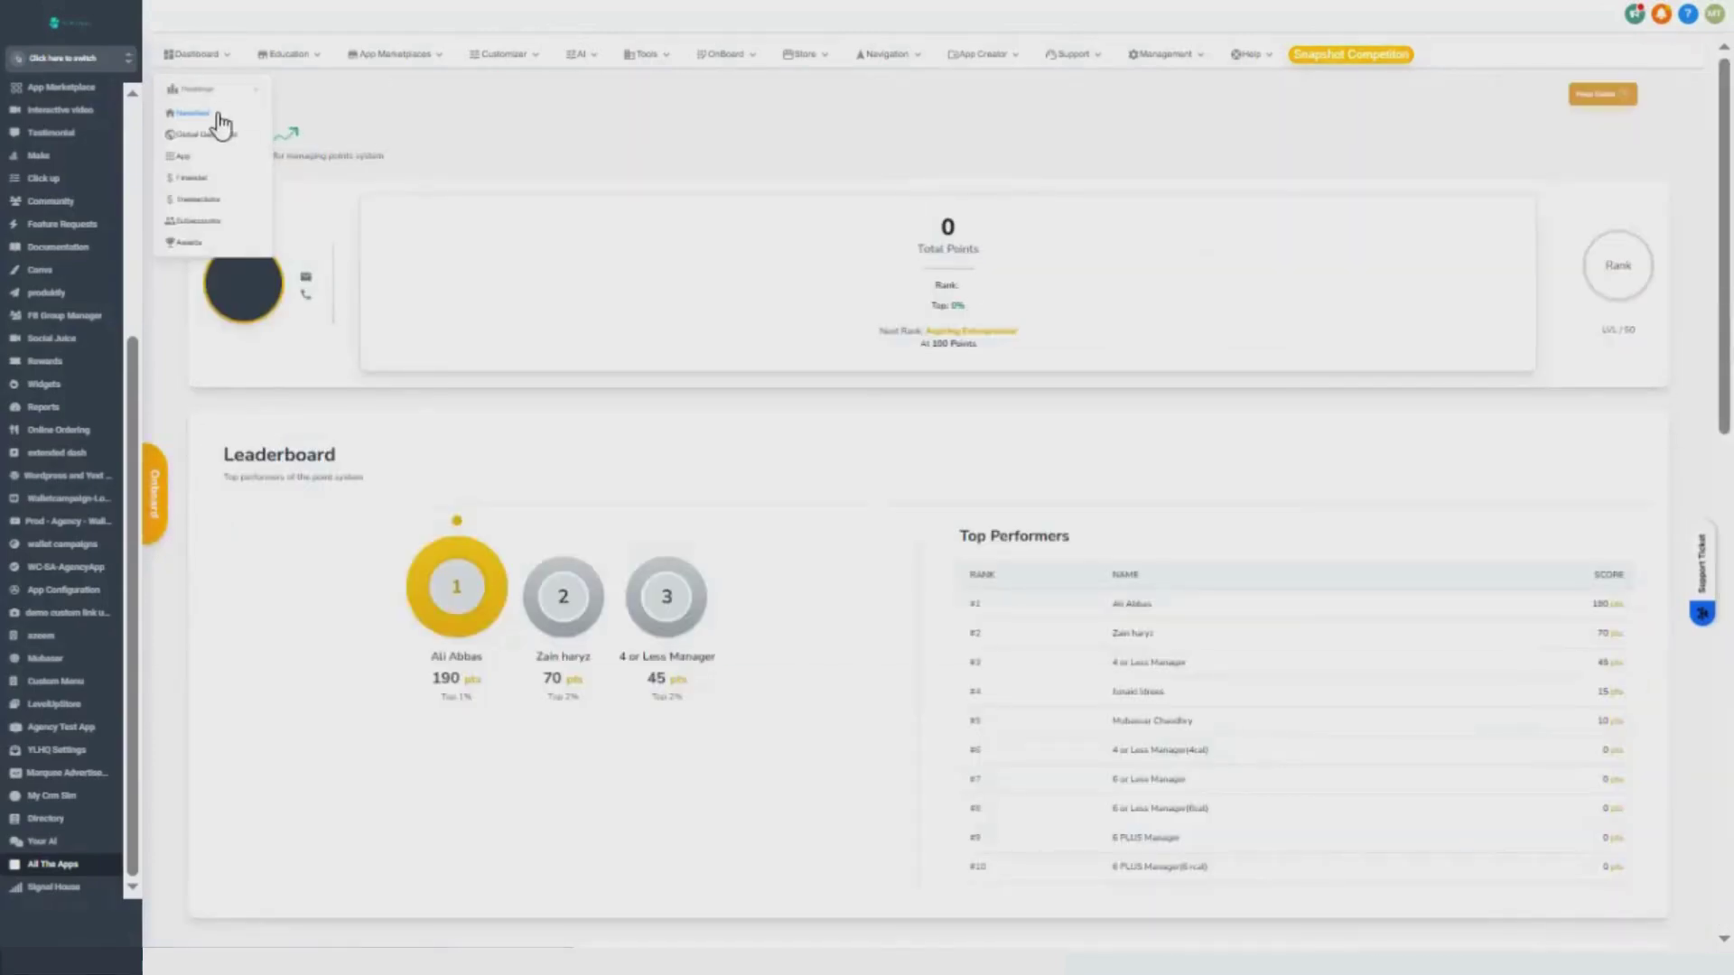
Step: Visit the News Feed and switch to the Global Dashboard
{"action": "left_click", "coordinate": [221, 123]}
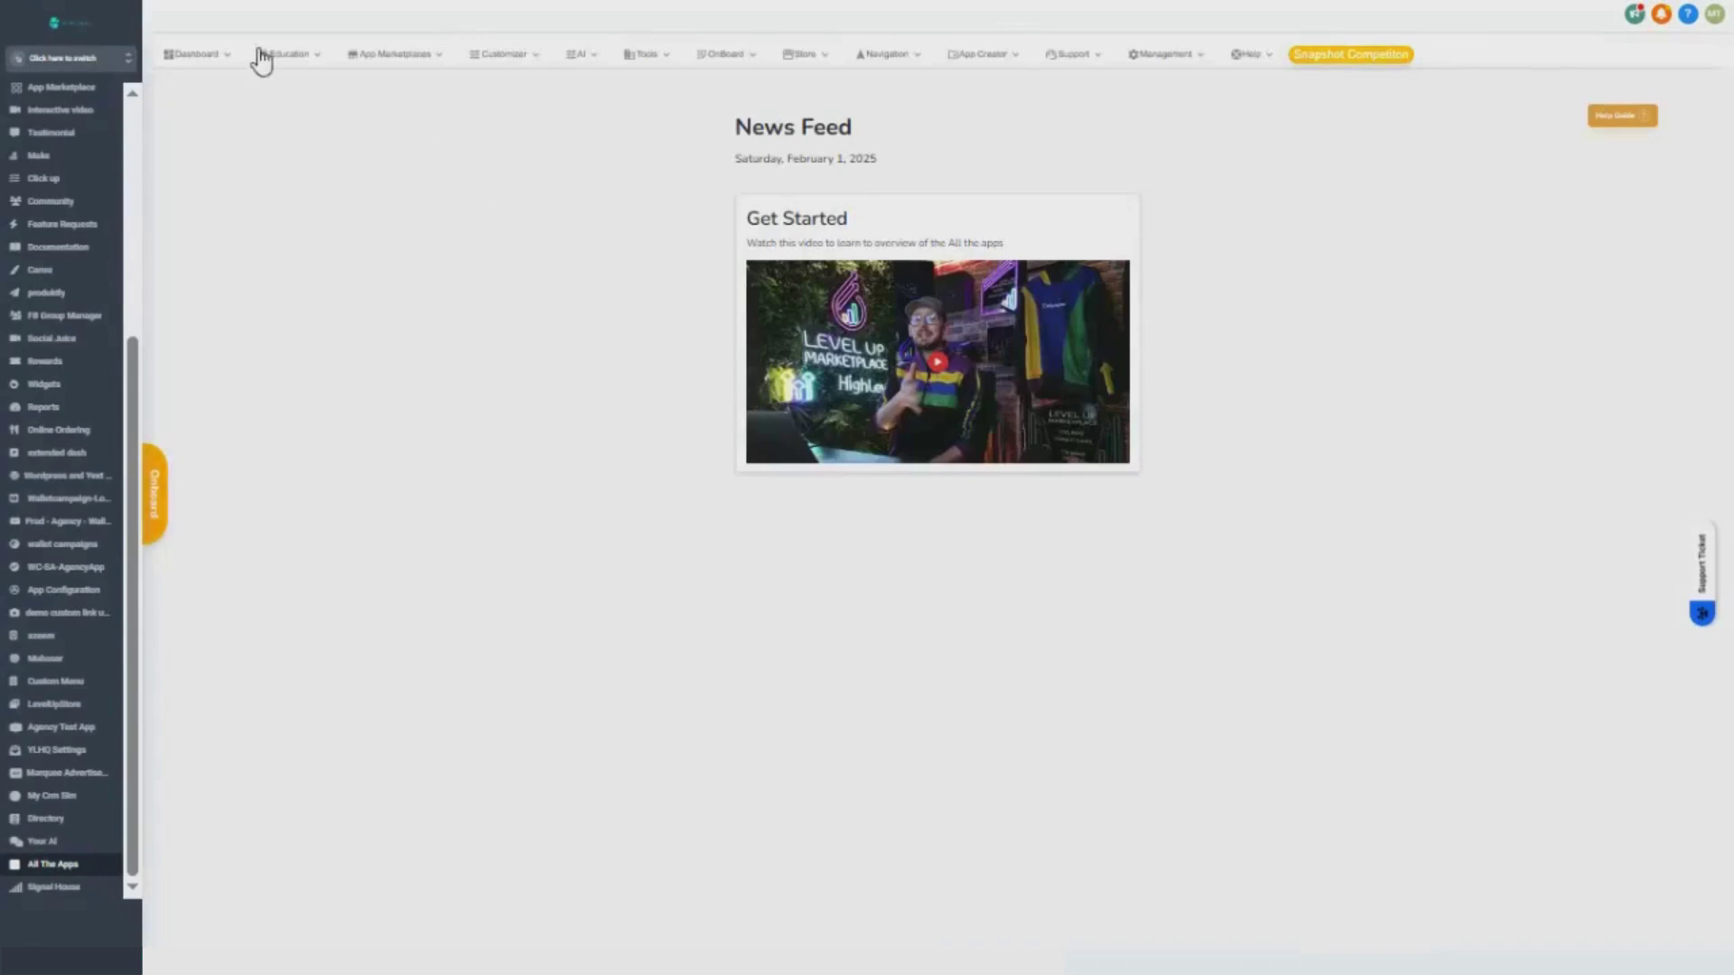
{"action": "left_click", "coordinate": [188, 56]}
{"action": "left_click", "coordinate": [192, 127]}
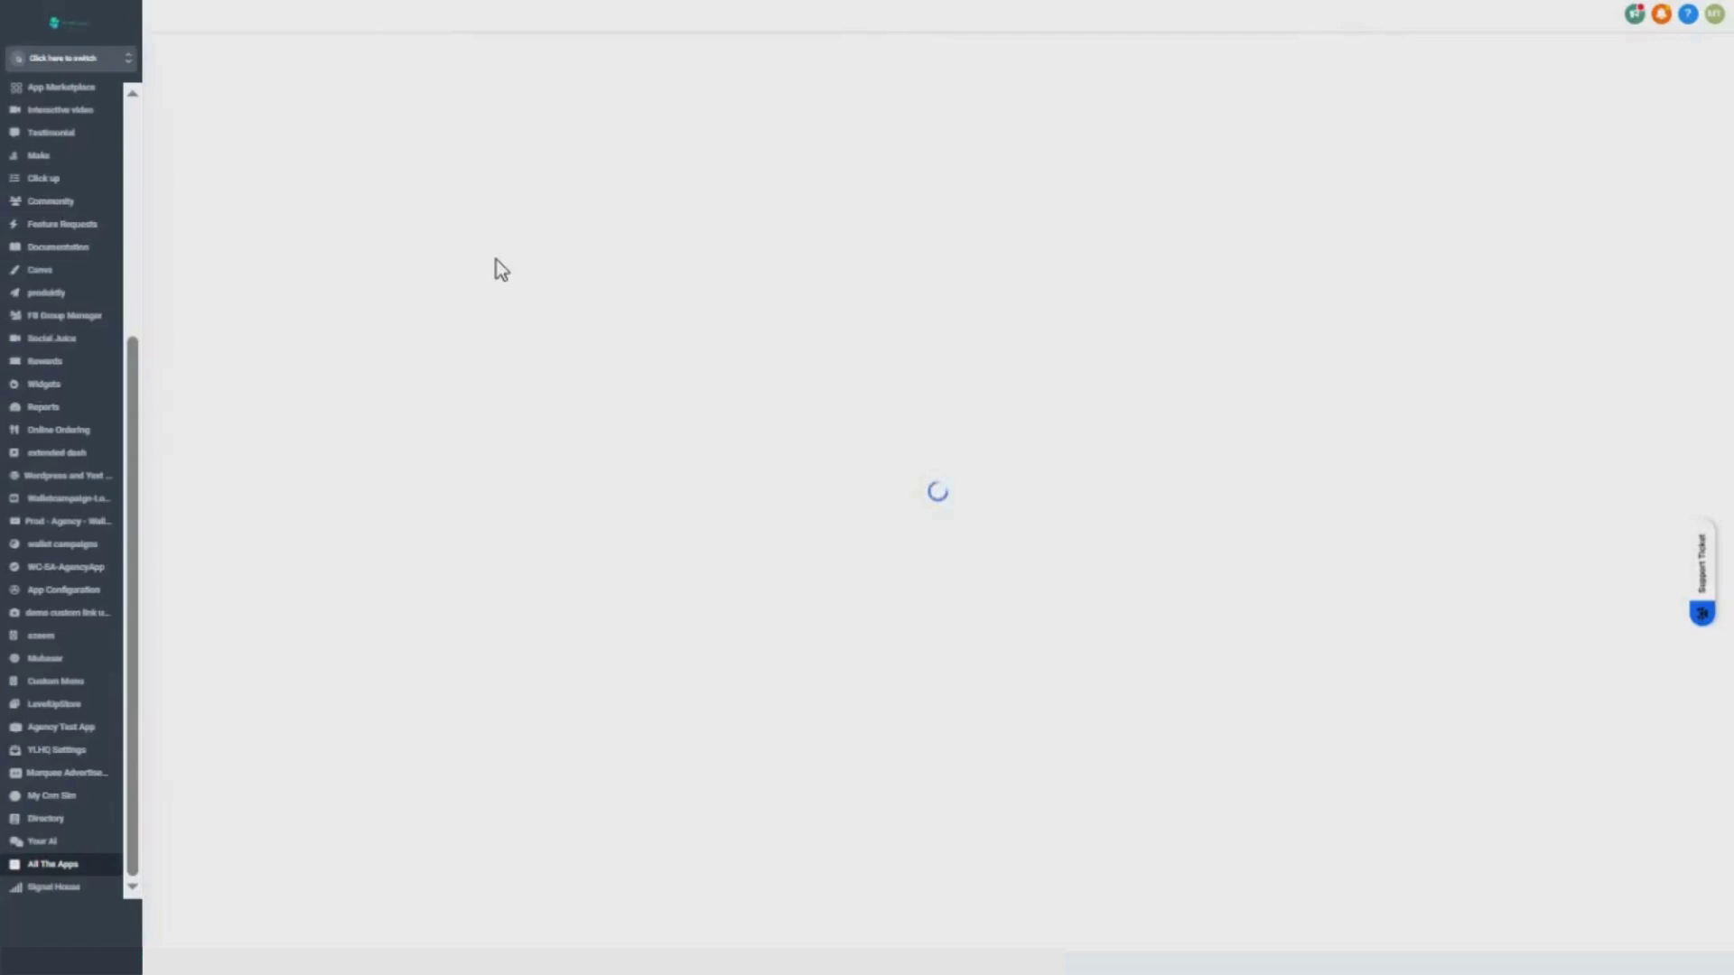
Step: Examine the Global Dashboard's installs and traffic overview, its Top Used Apps and Top Selling Product lists, and the recommended apps
{"action": "scroll", "coordinate": [496, 259], "scroll_direction": "down", "scroll_amount": 7}
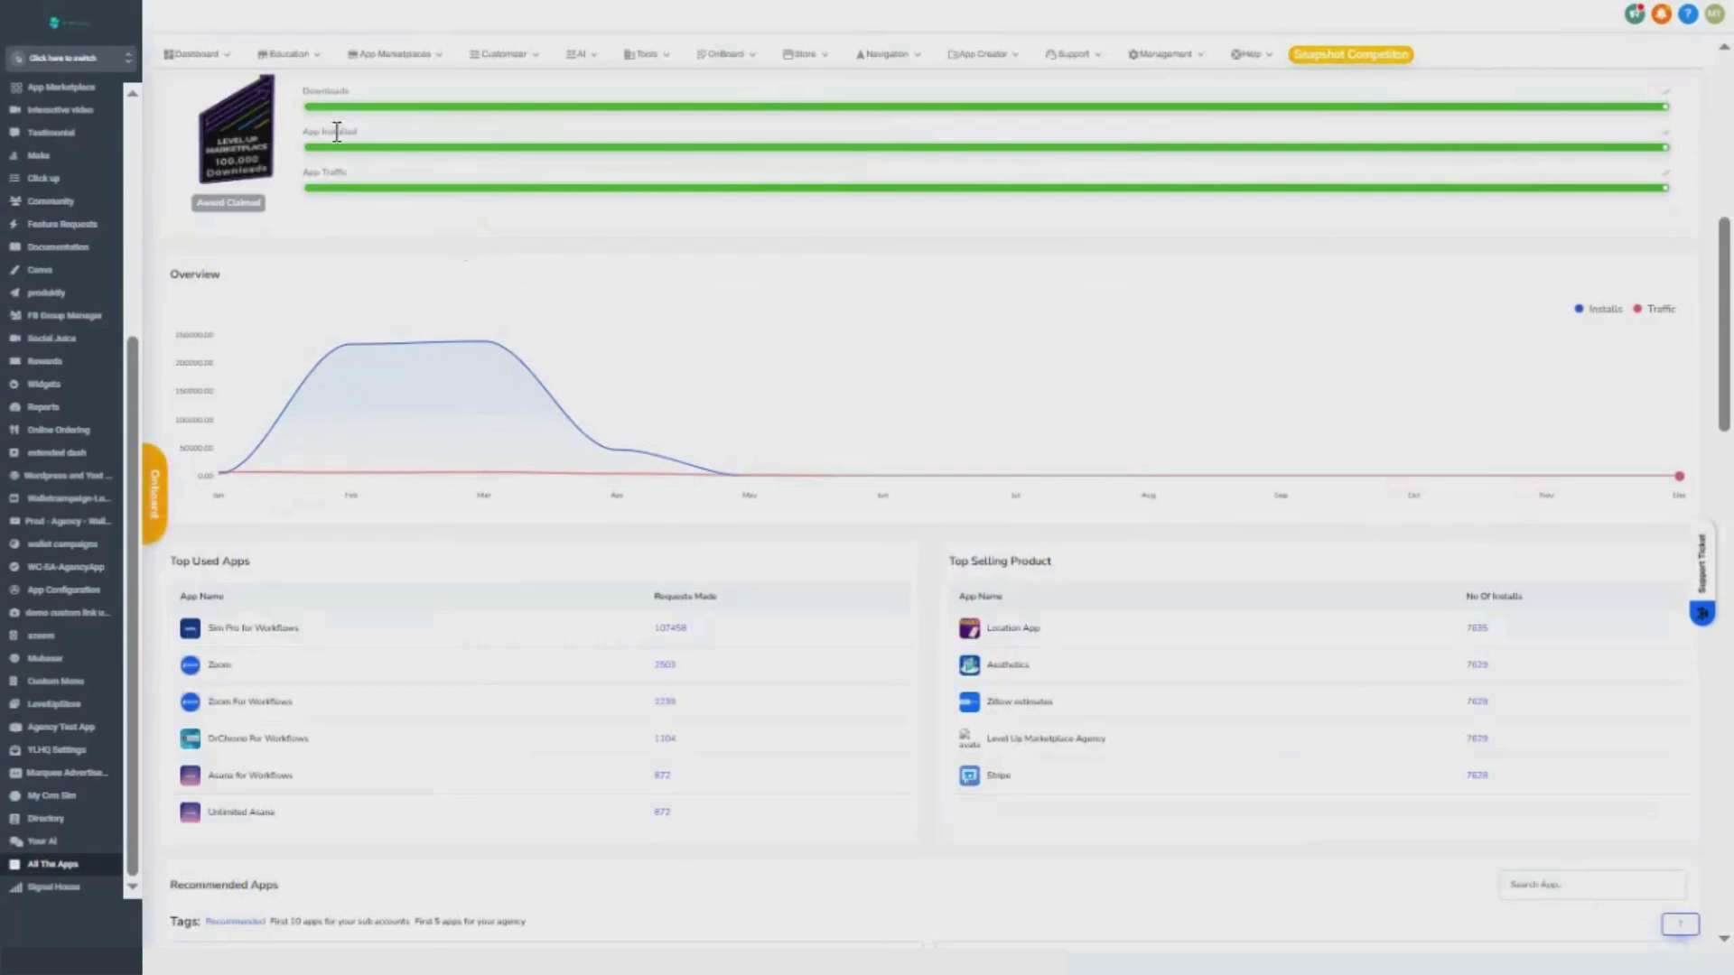
{"action": "left_click", "coordinate": [195, 54]}
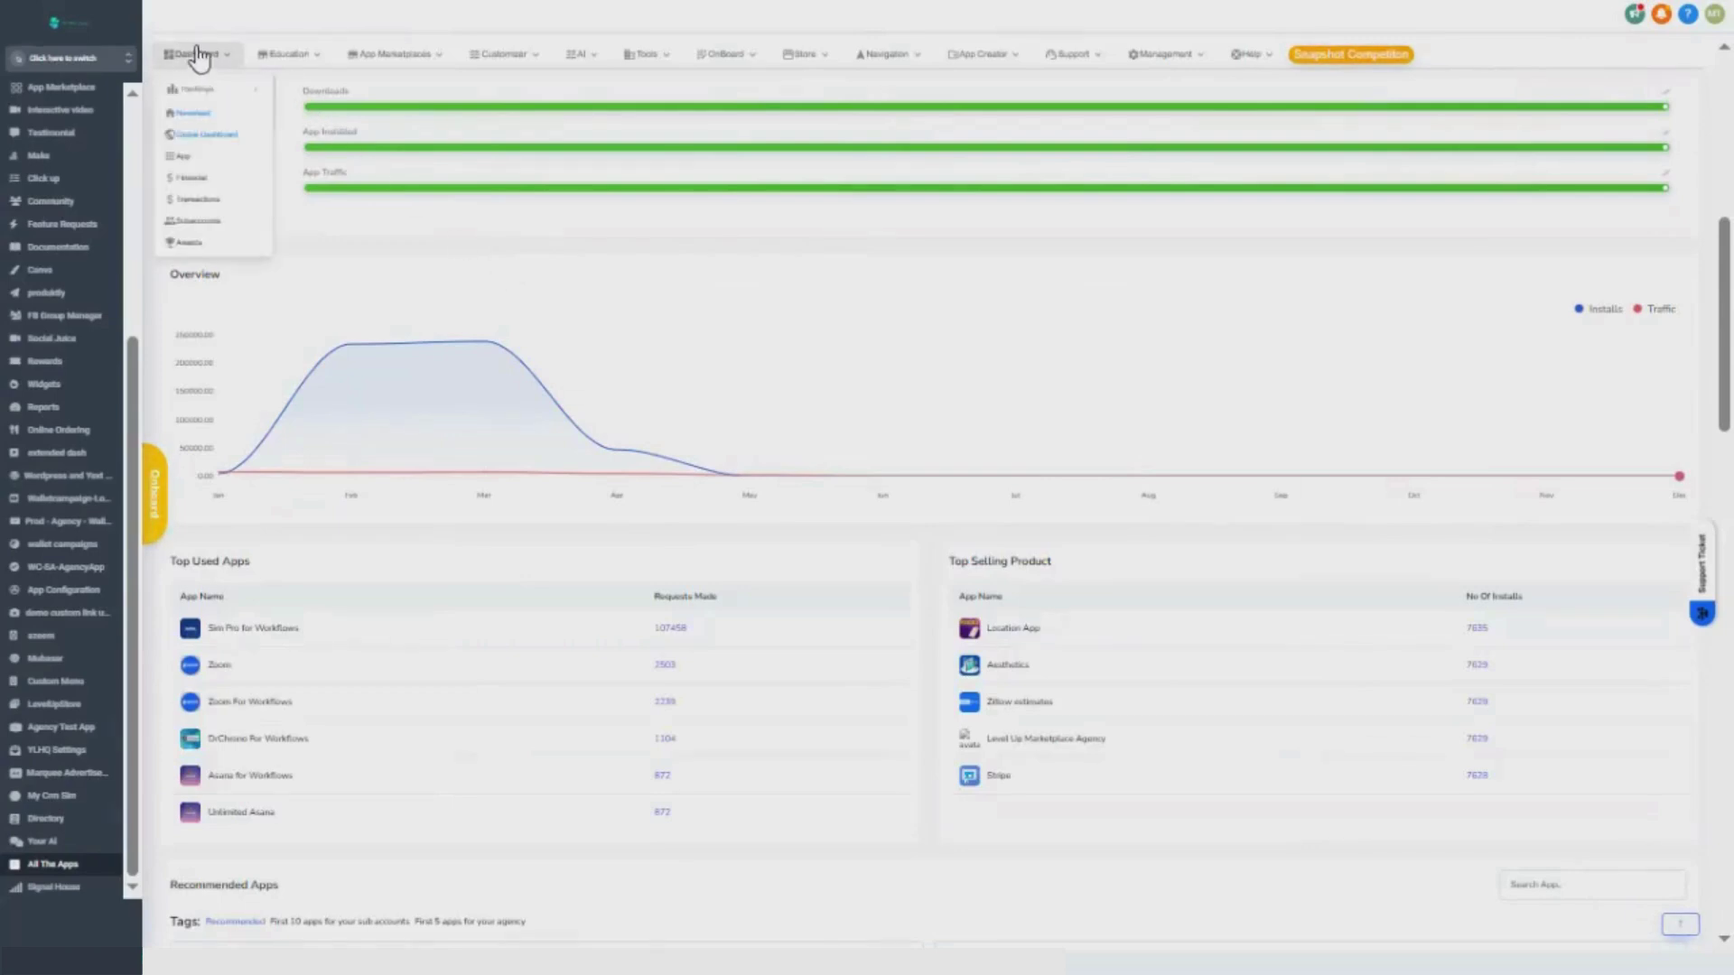
{"action": "left_click", "coordinate": [513, 217]}
{"action": "scroll", "coordinate": [513, 217], "scroll_direction": "down", "scroll_amount": 4}
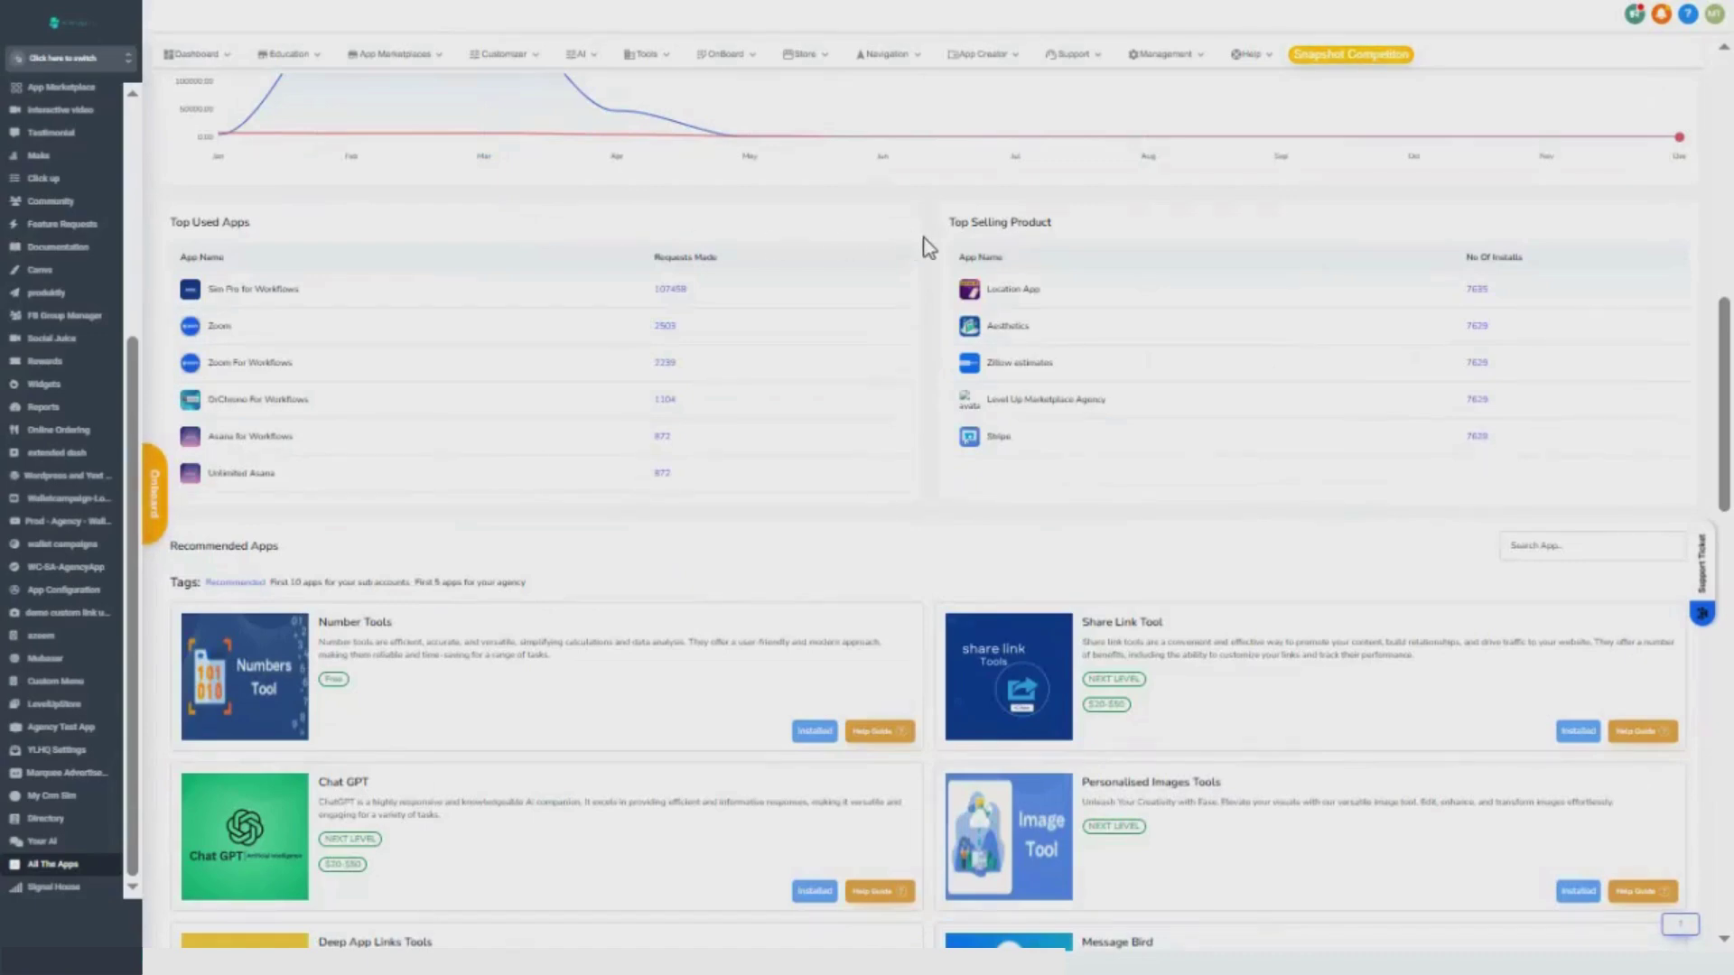
{"action": "left_click_drag", "start_coordinate": [950, 234], "coordinate": [1074, 228]}
{"action": "left_click", "coordinate": [1074, 227]}
{"action": "left_click_drag", "start_coordinate": [172, 229], "coordinate": [305, 232]}
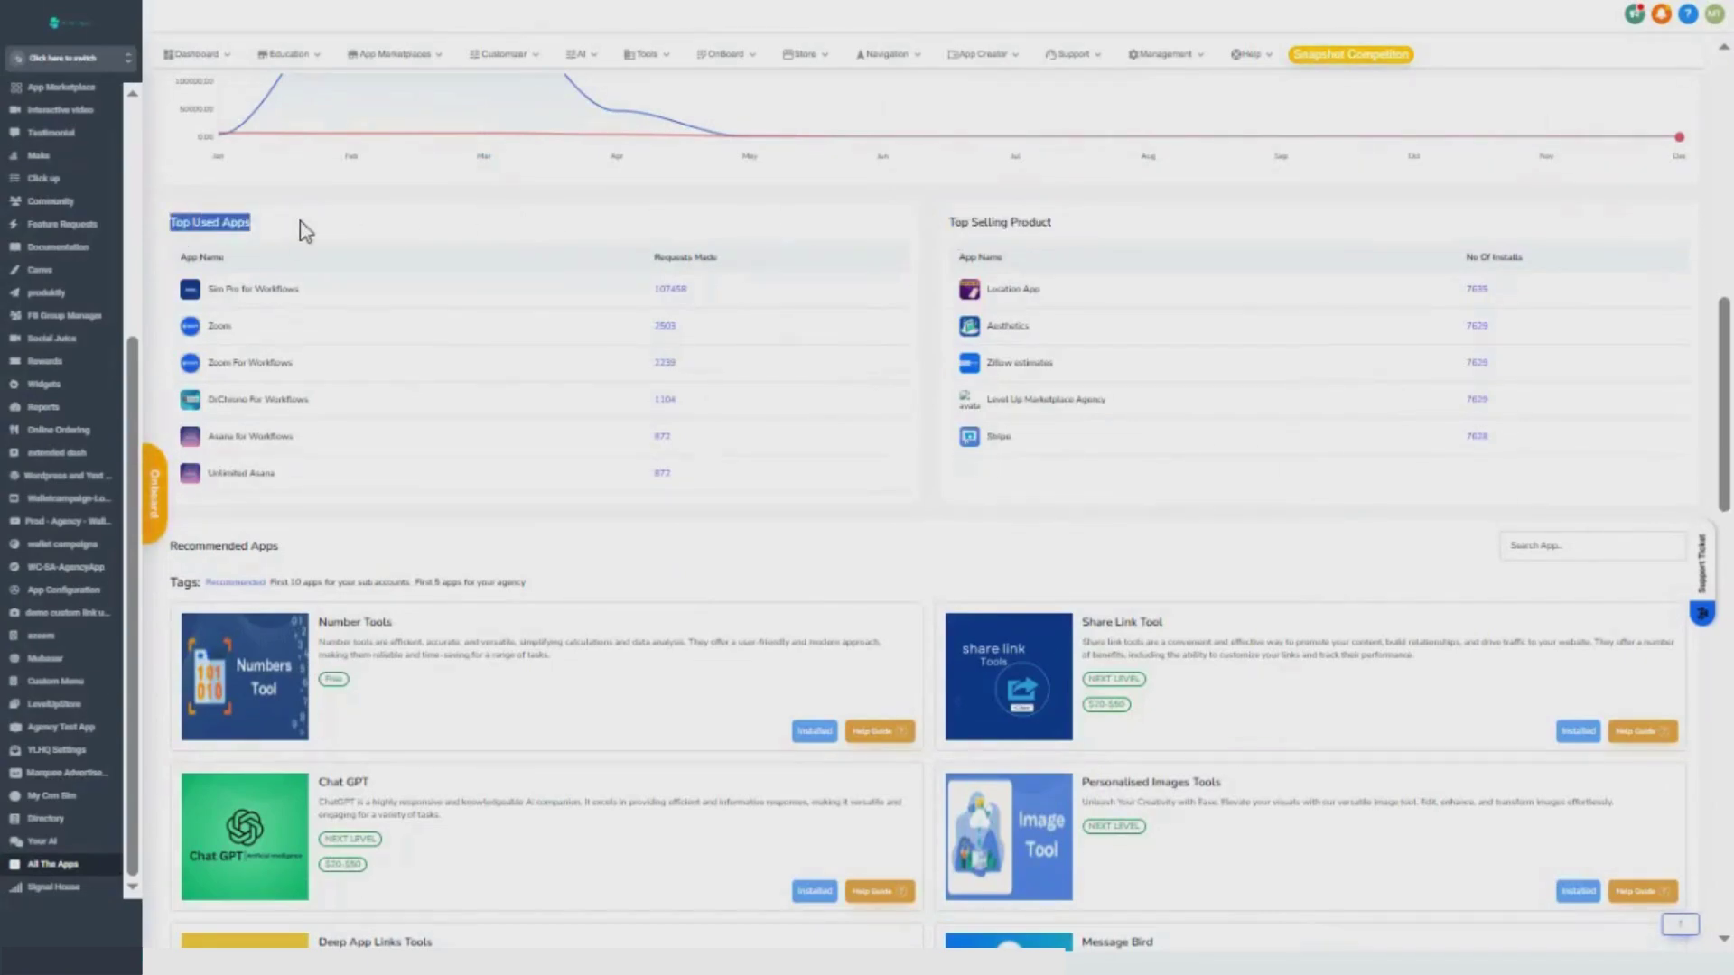
{"action": "left_click", "coordinate": [303, 228]}
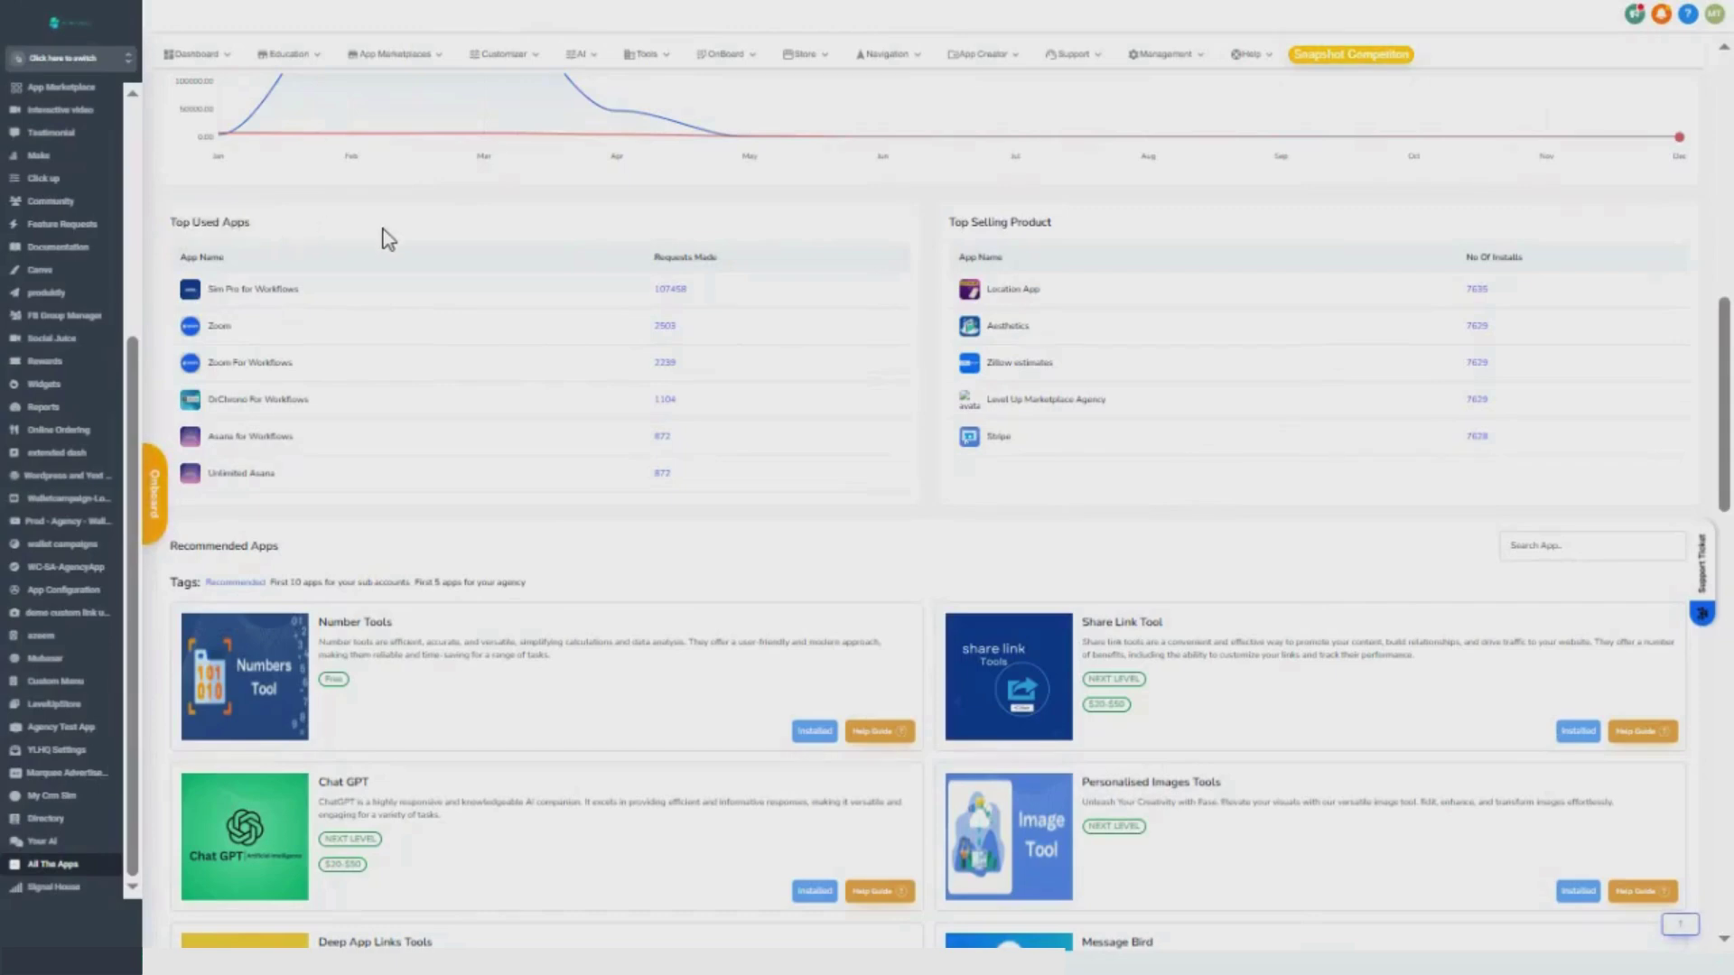
{"action": "scroll", "coordinate": [382, 236], "scroll_direction": "down", "scroll_amount": 15}
{"action": "scroll", "coordinate": [382, 236], "scroll_direction": "down", "scroll_amount": 5}
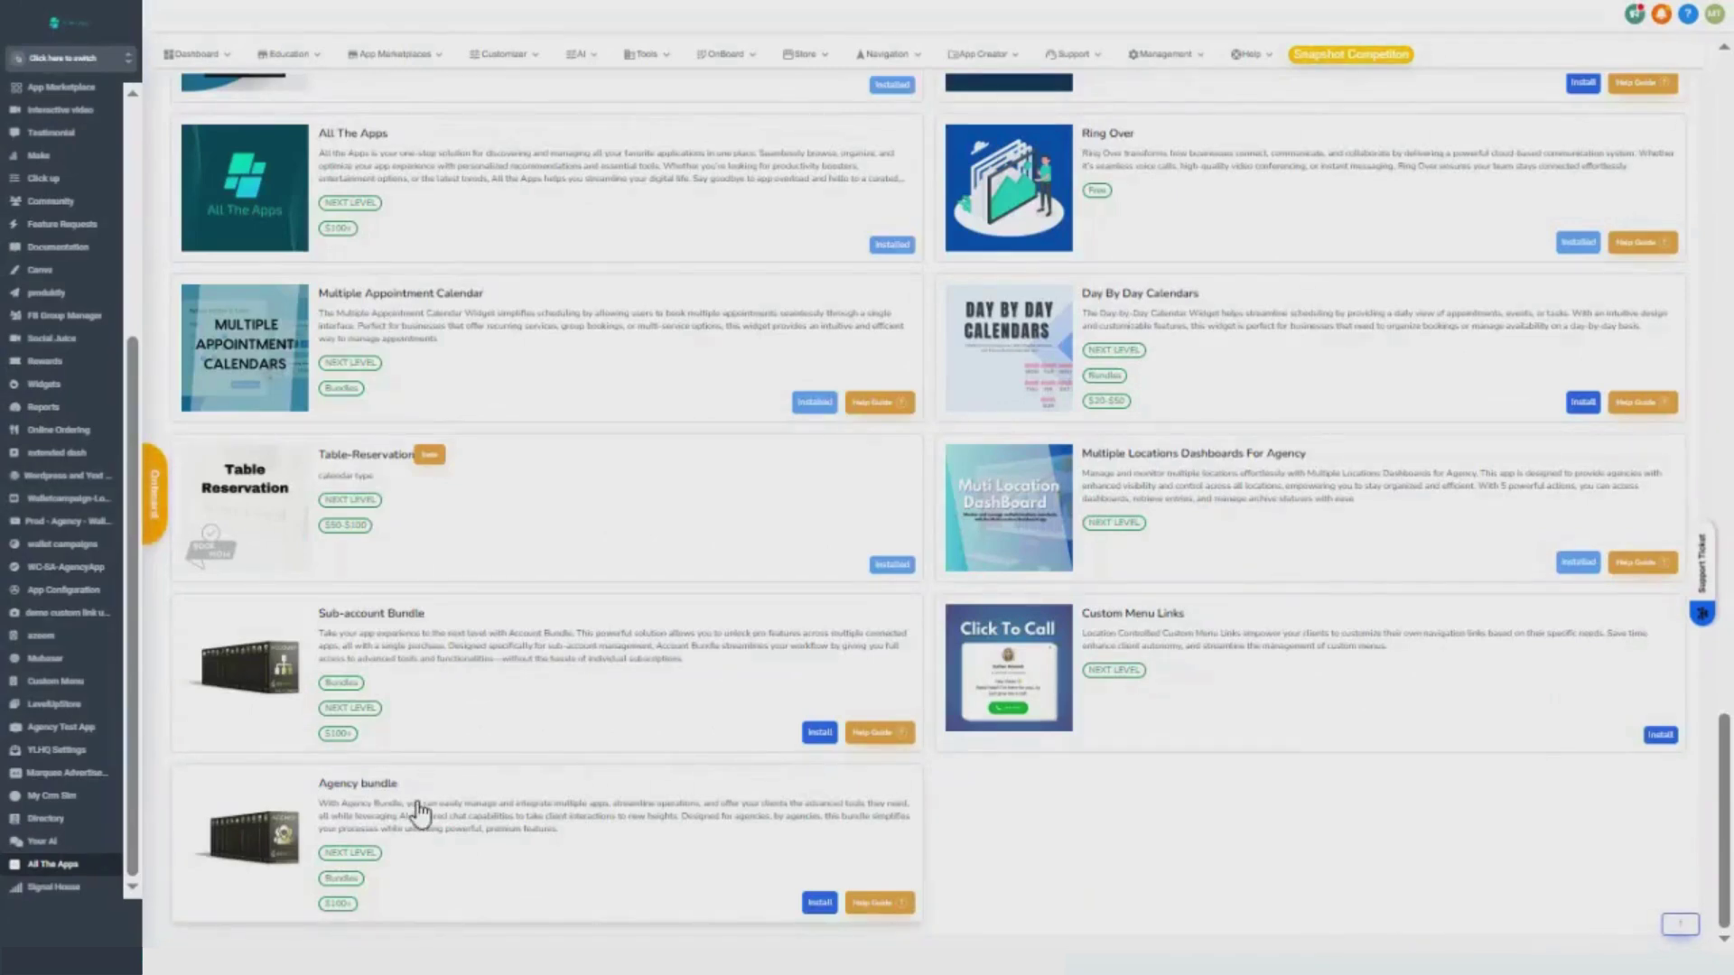
Step: Visit the dashboard's Awards page and switch to the Podcasts page in the education area
{"action": "left_click", "coordinate": [203, 54]}
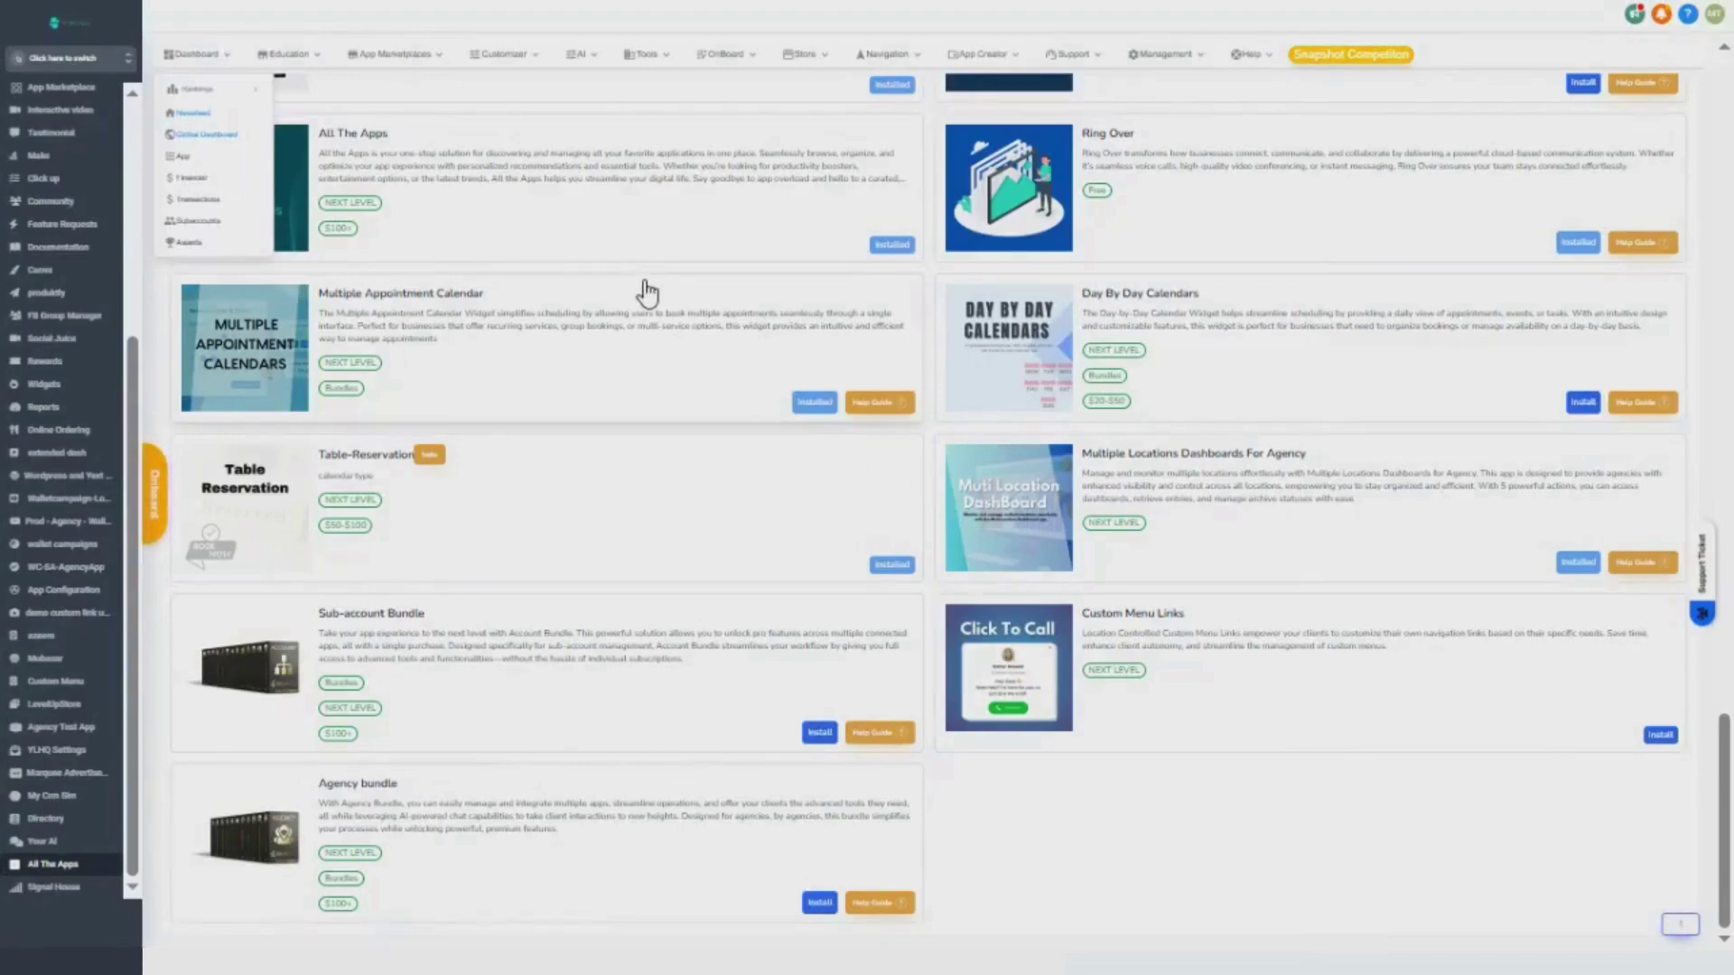
{"action": "left_click", "coordinate": [215, 245]}
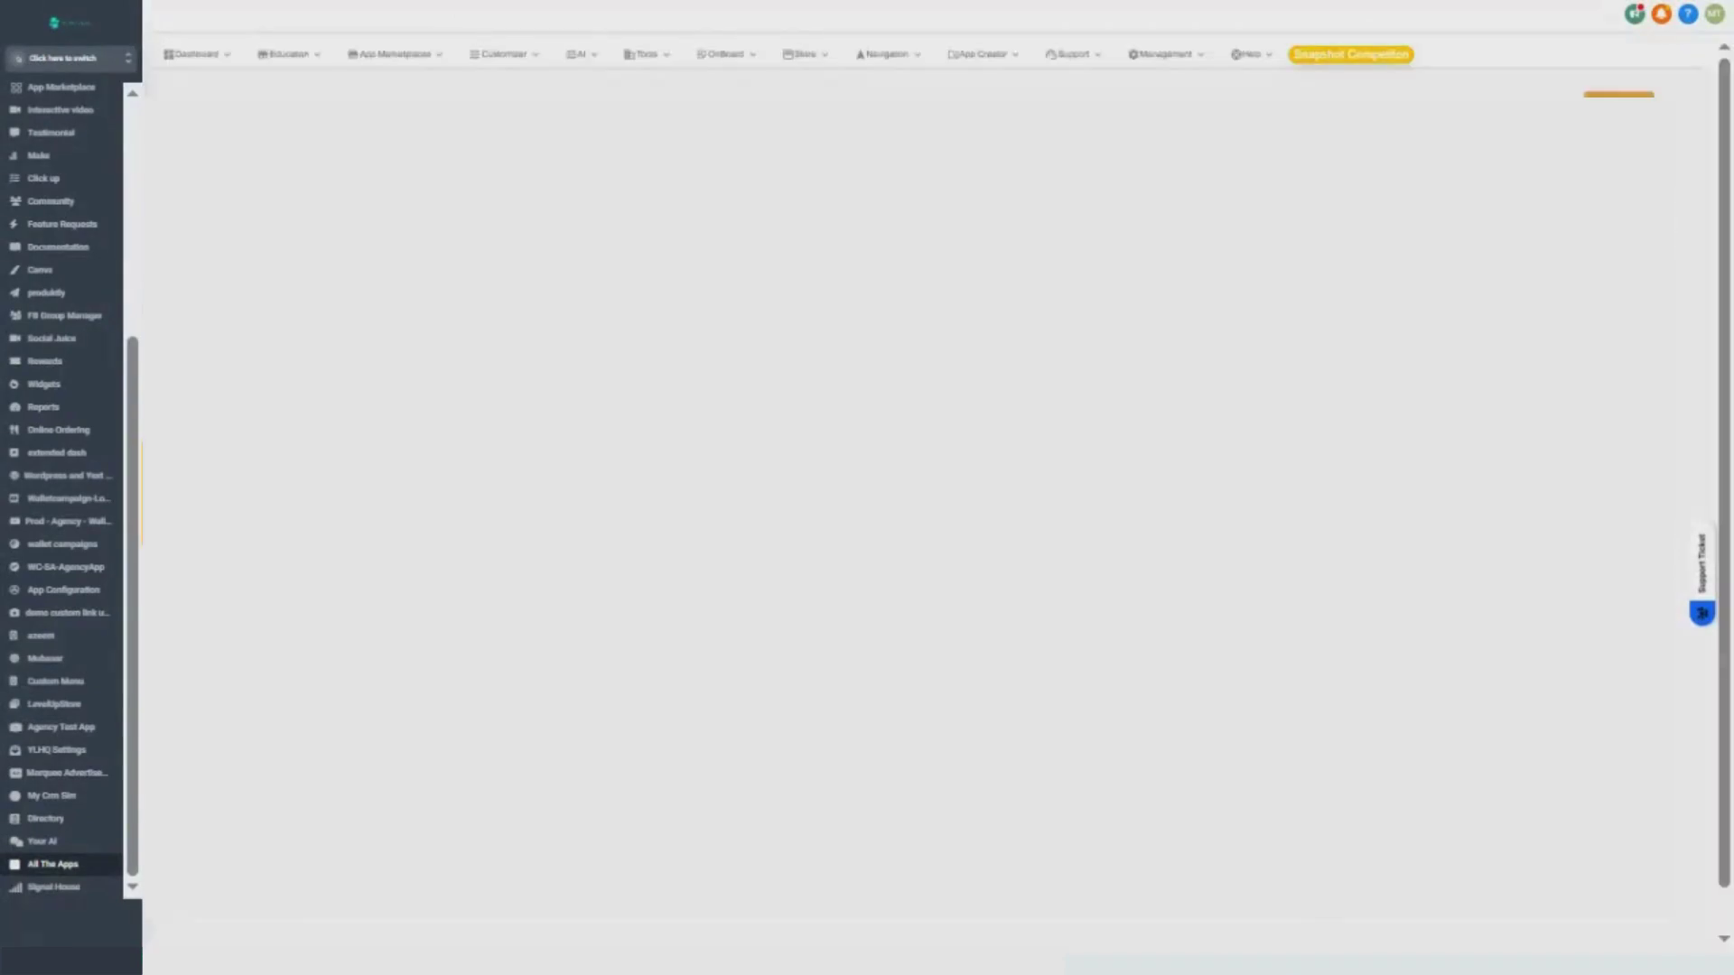
{"action": "left_click", "coordinate": [293, 55]}
{"action": "left_click", "coordinate": [302, 85]}
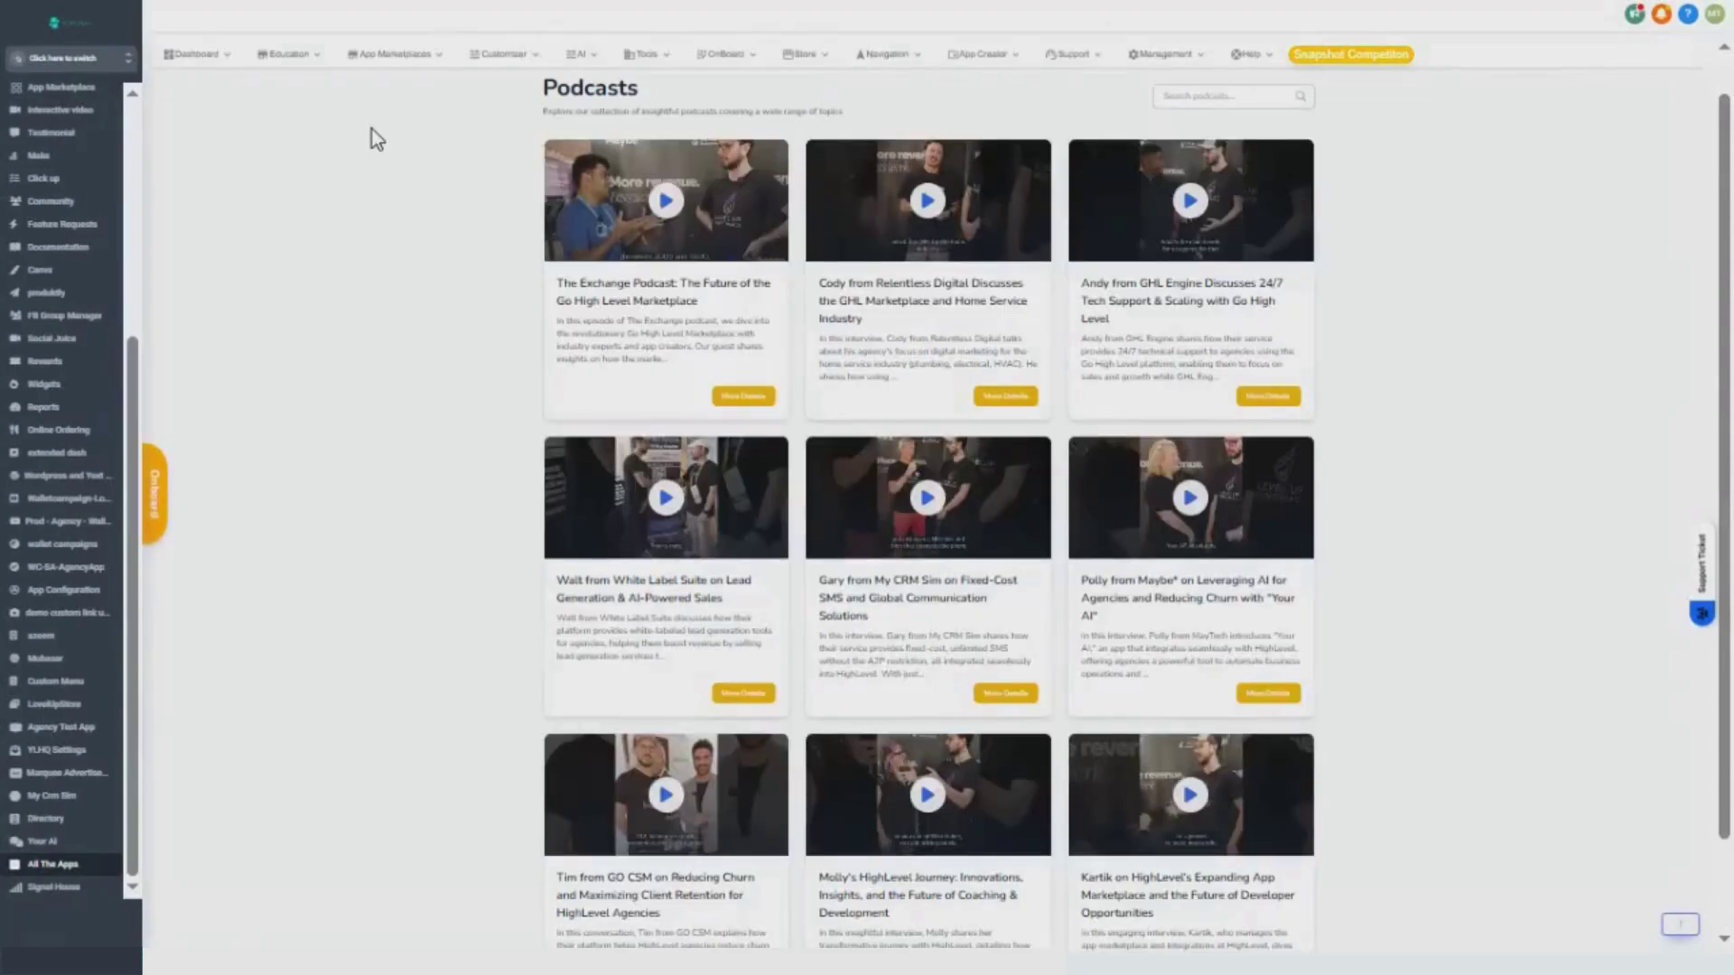
Step: Open the education Videos page and look through the Media Library entries and the category filter options
{"action": "left_click", "coordinate": [291, 55]}
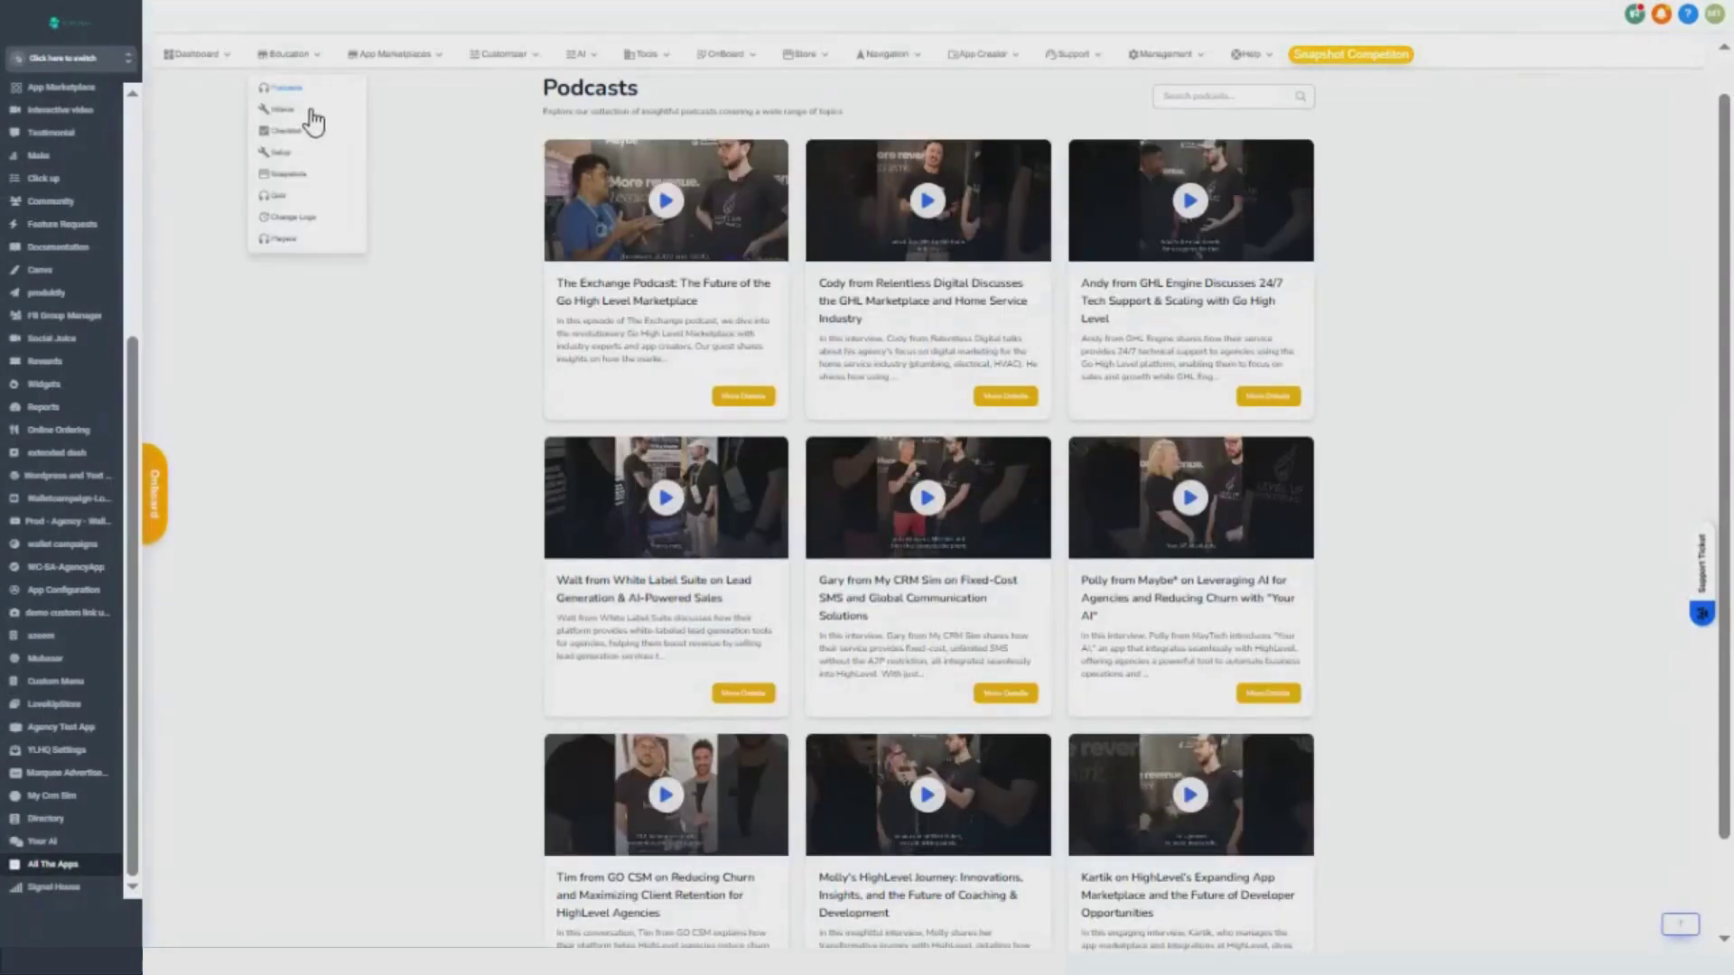
{"action": "left_click", "coordinate": [303, 111]}
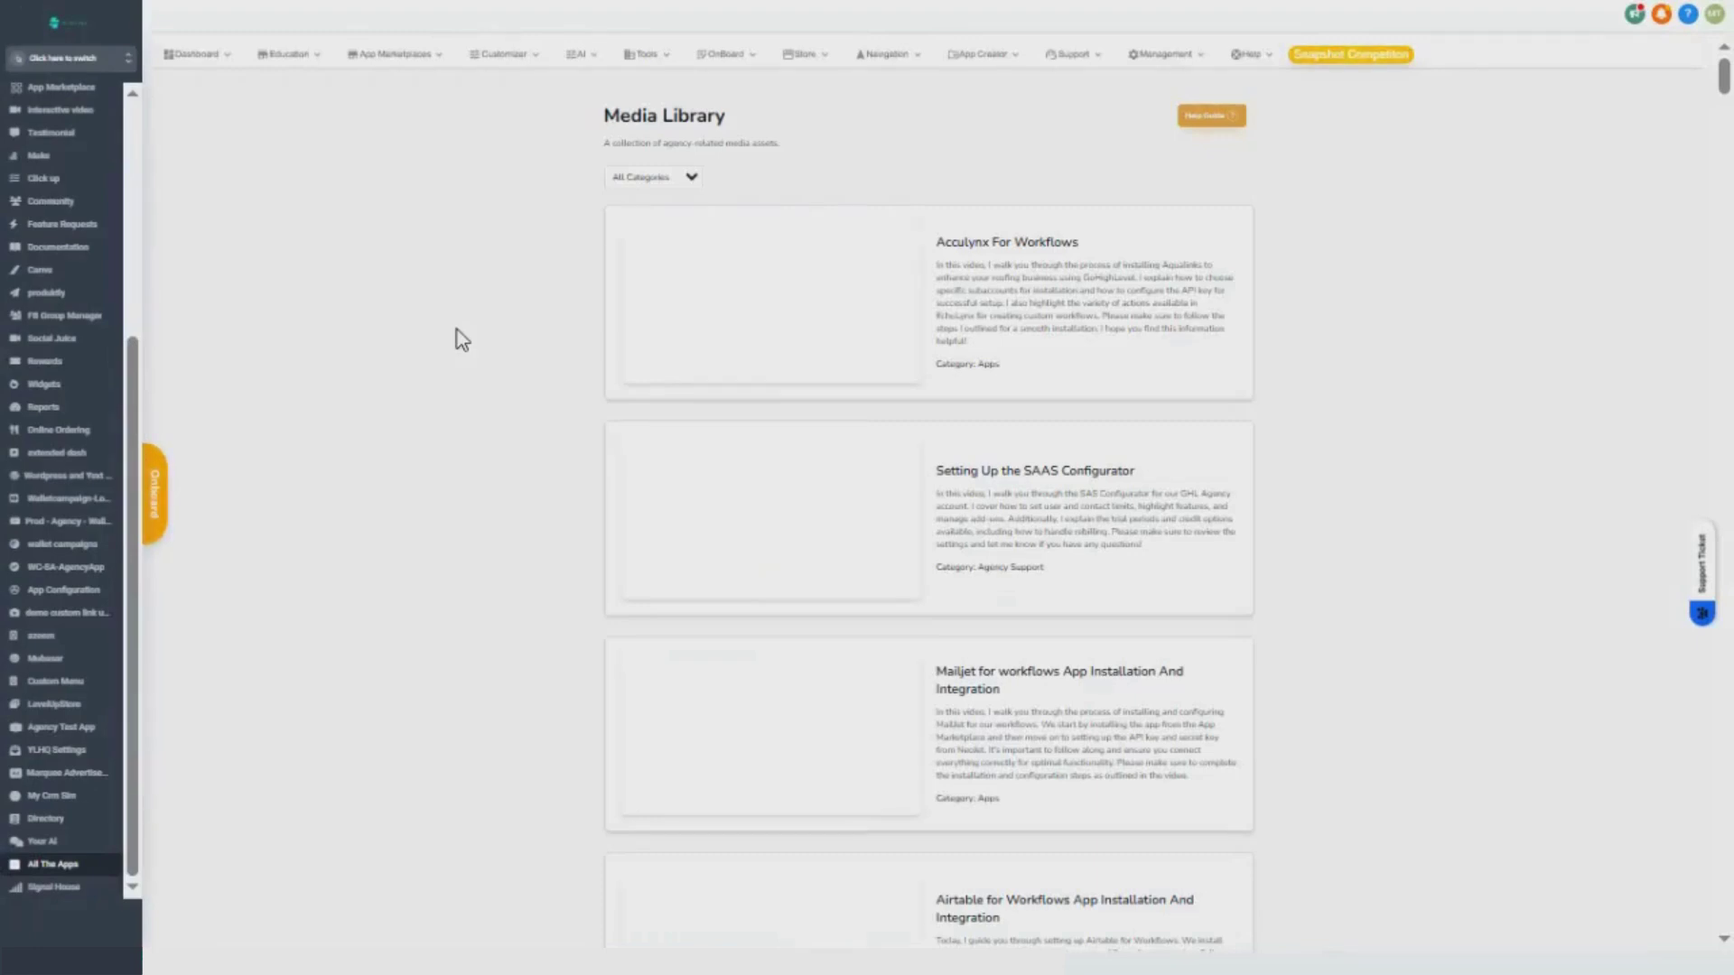
{"action": "scroll", "coordinate": [457, 330], "scroll_direction": "down", "scroll_amount": 7}
{"action": "scroll", "coordinate": [457, 328], "scroll_direction": "up", "scroll_amount": 7}
{"action": "left_click", "coordinate": [623, 177]}
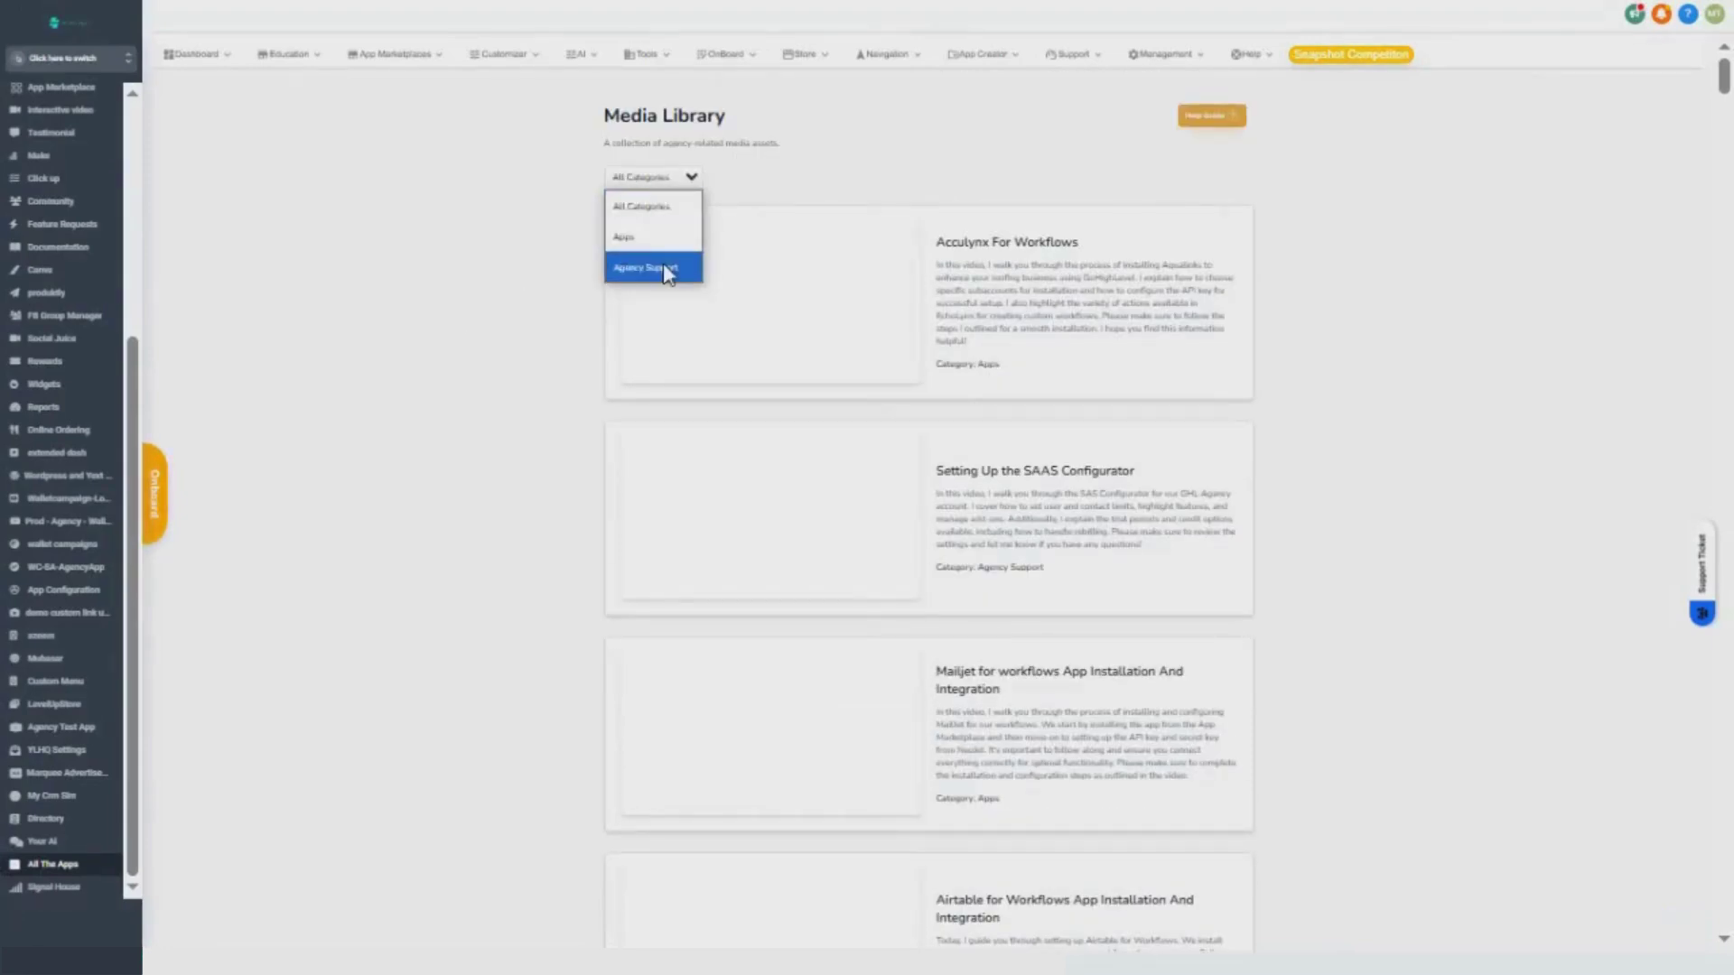
{"action": "left_click", "coordinate": [761, 207]}
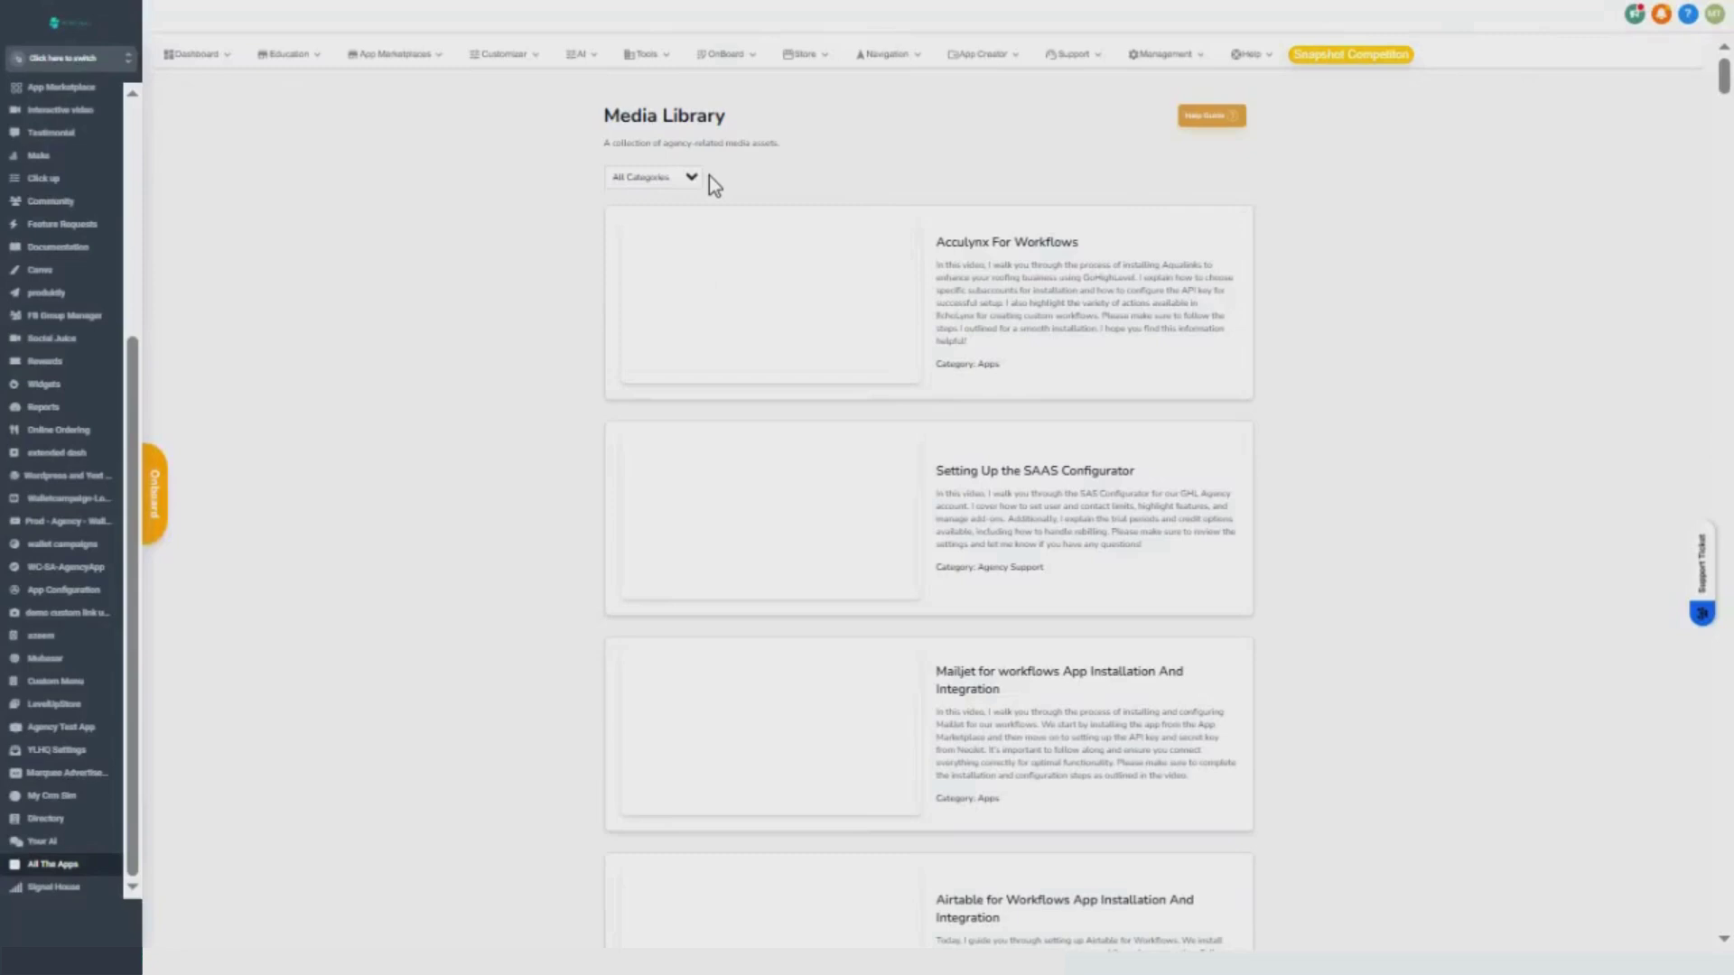
{"action": "scroll", "coordinate": [432, 209], "scroll_direction": "down", "scroll_amount": 1}
{"action": "scroll", "coordinate": [431, 219], "scroll_direction": "down", "scroll_amount": 5}
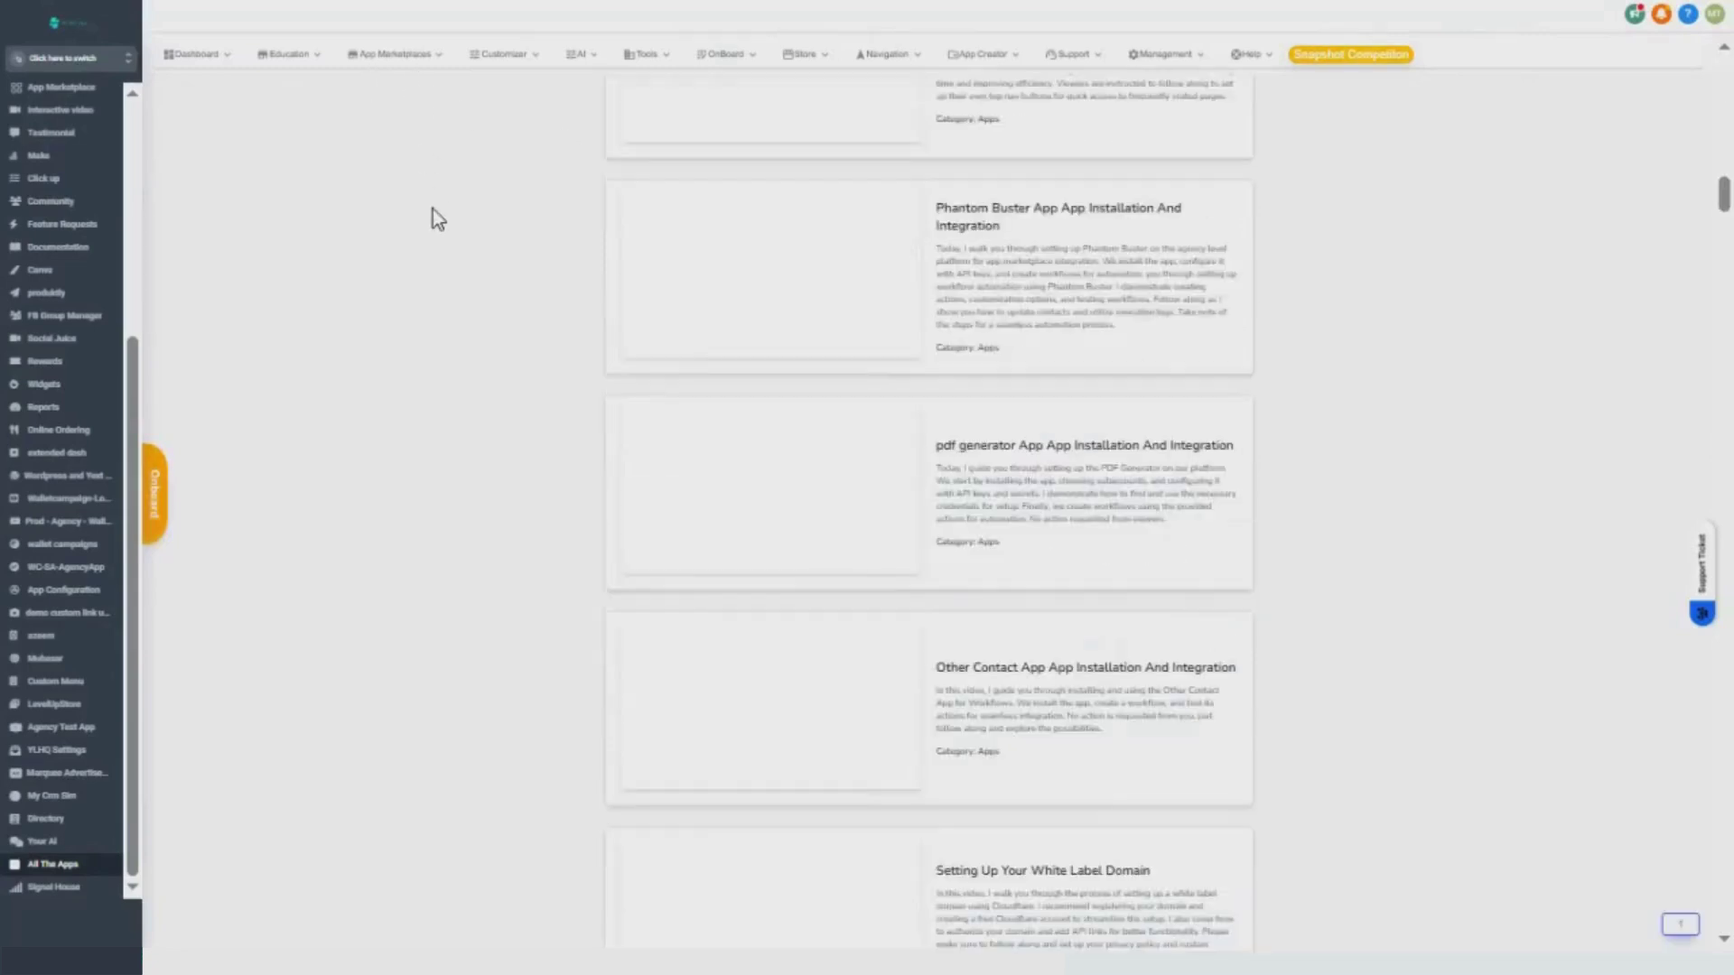
Step: Open the Agency Checklist in the education area
{"action": "left_click", "coordinate": [287, 54]}
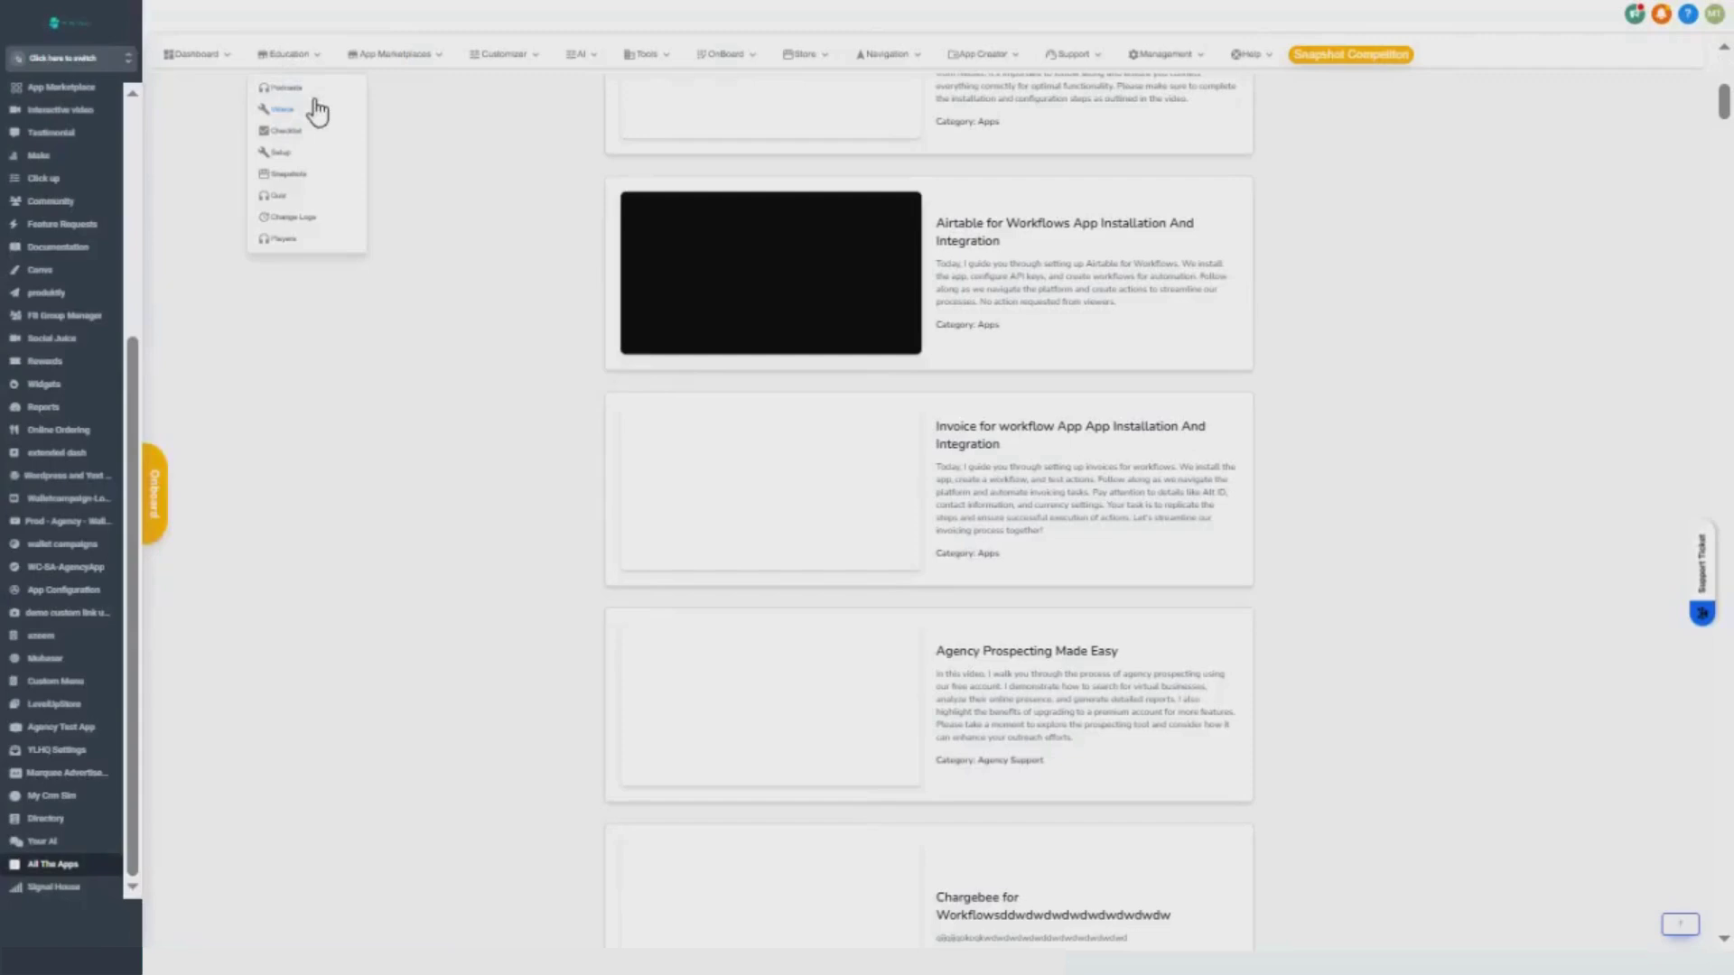
{"action": "left_click", "coordinate": [301, 132]}
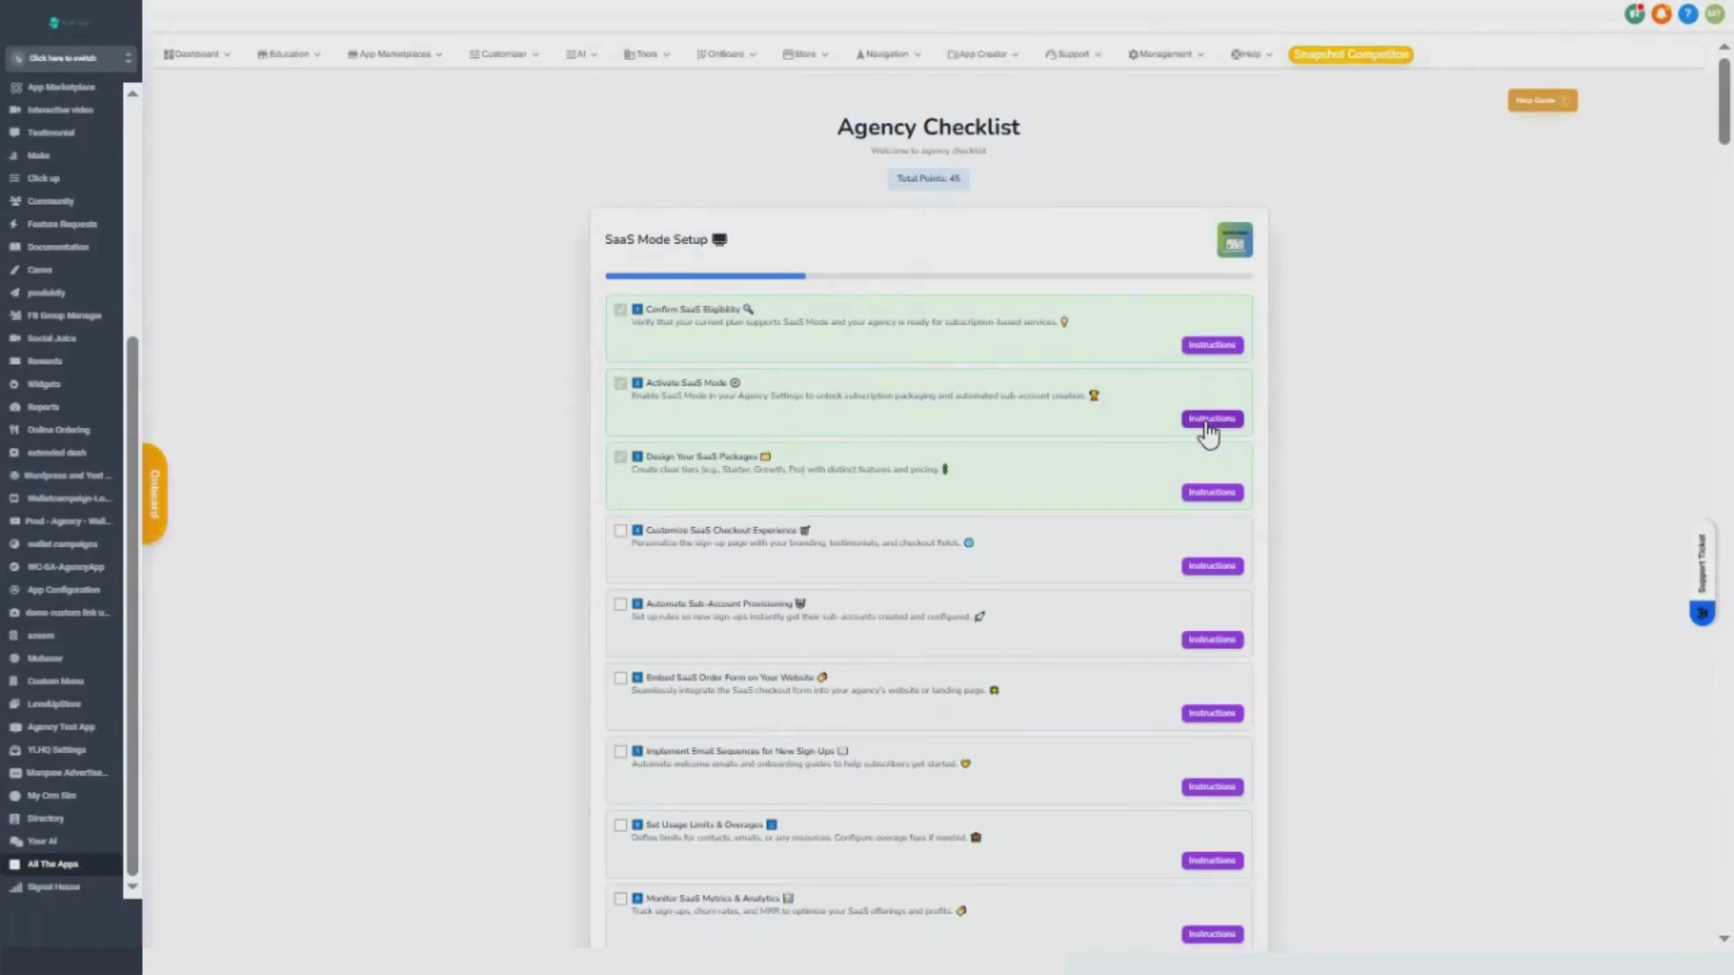
Step: Look through the Agency Checklist sections, then open the education Setup page and review its Agency Onboarding tasks
{"action": "scroll", "coordinate": [1206, 431], "scroll_direction": "down", "scroll_amount": 15}
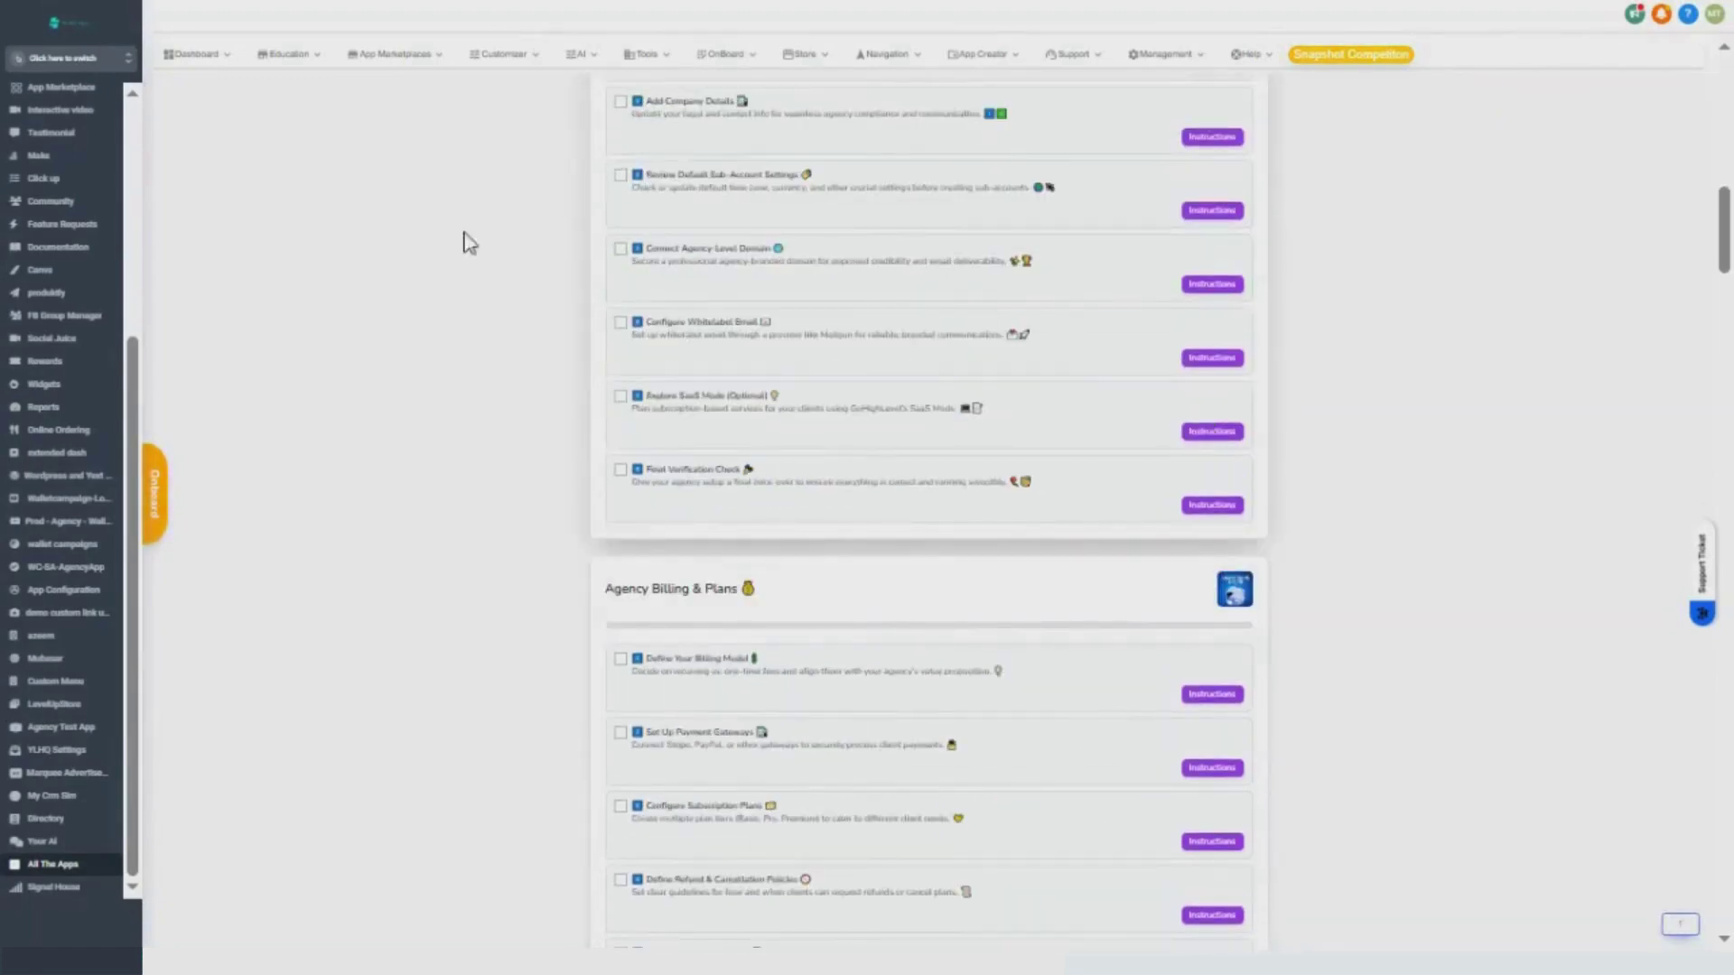
{"action": "left_click", "coordinate": [287, 58]}
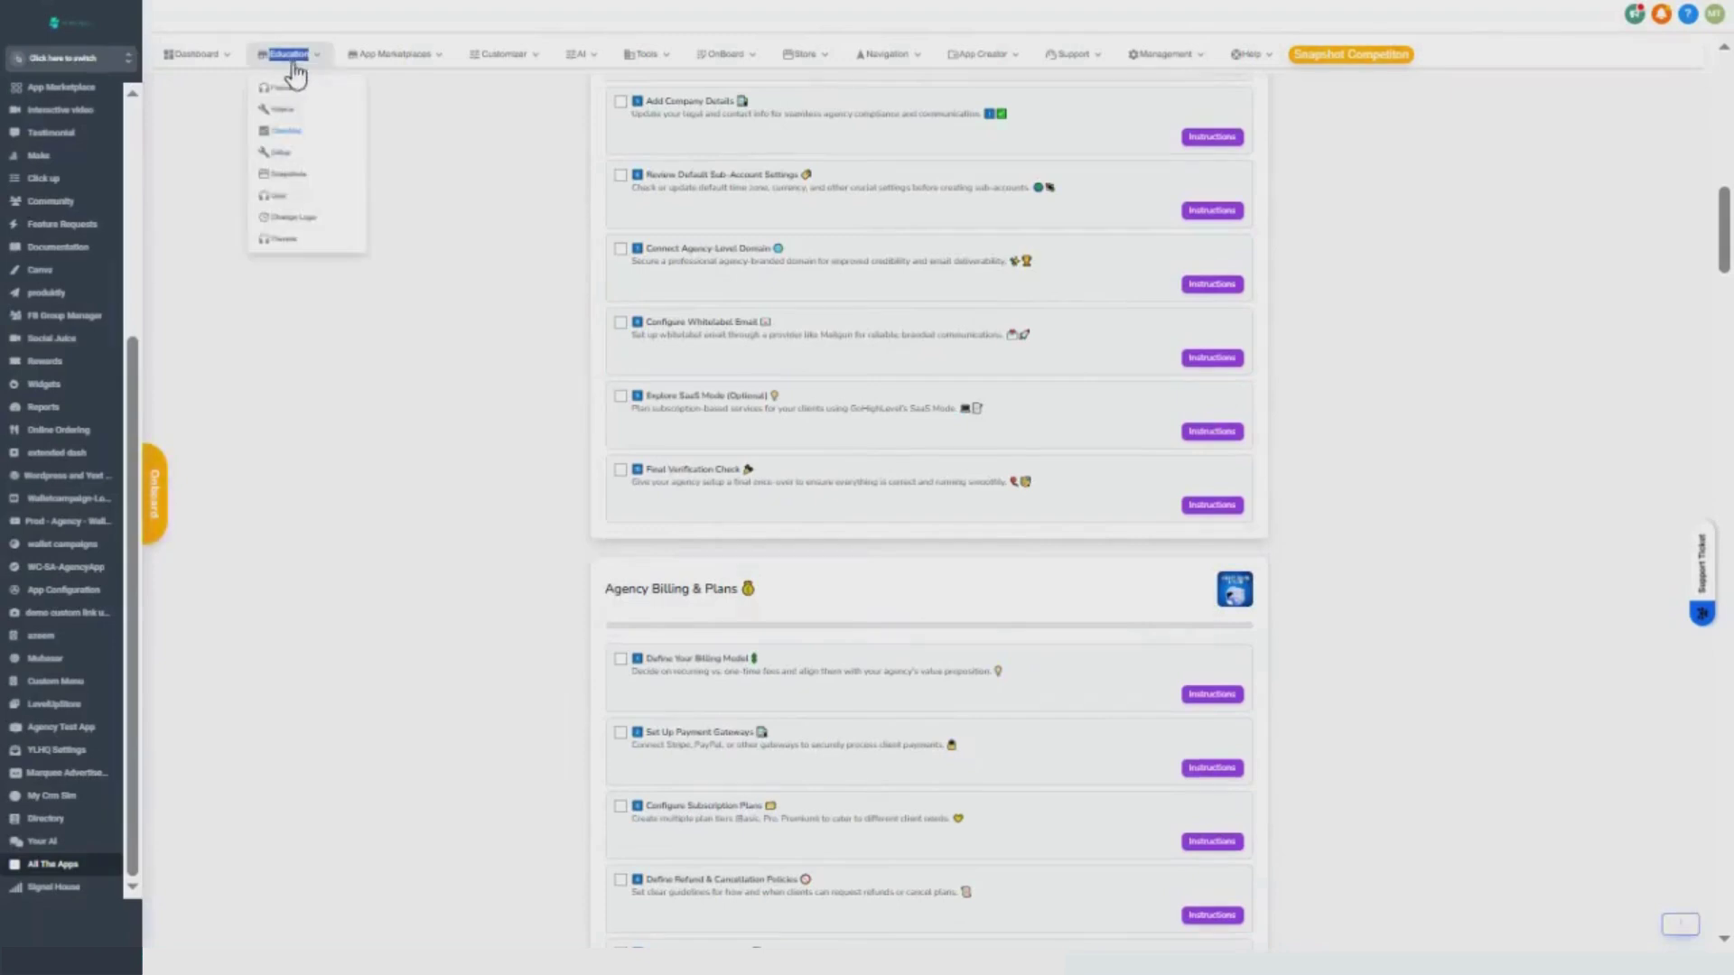
{"action": "left_click", "coordinate": [286, 156]}
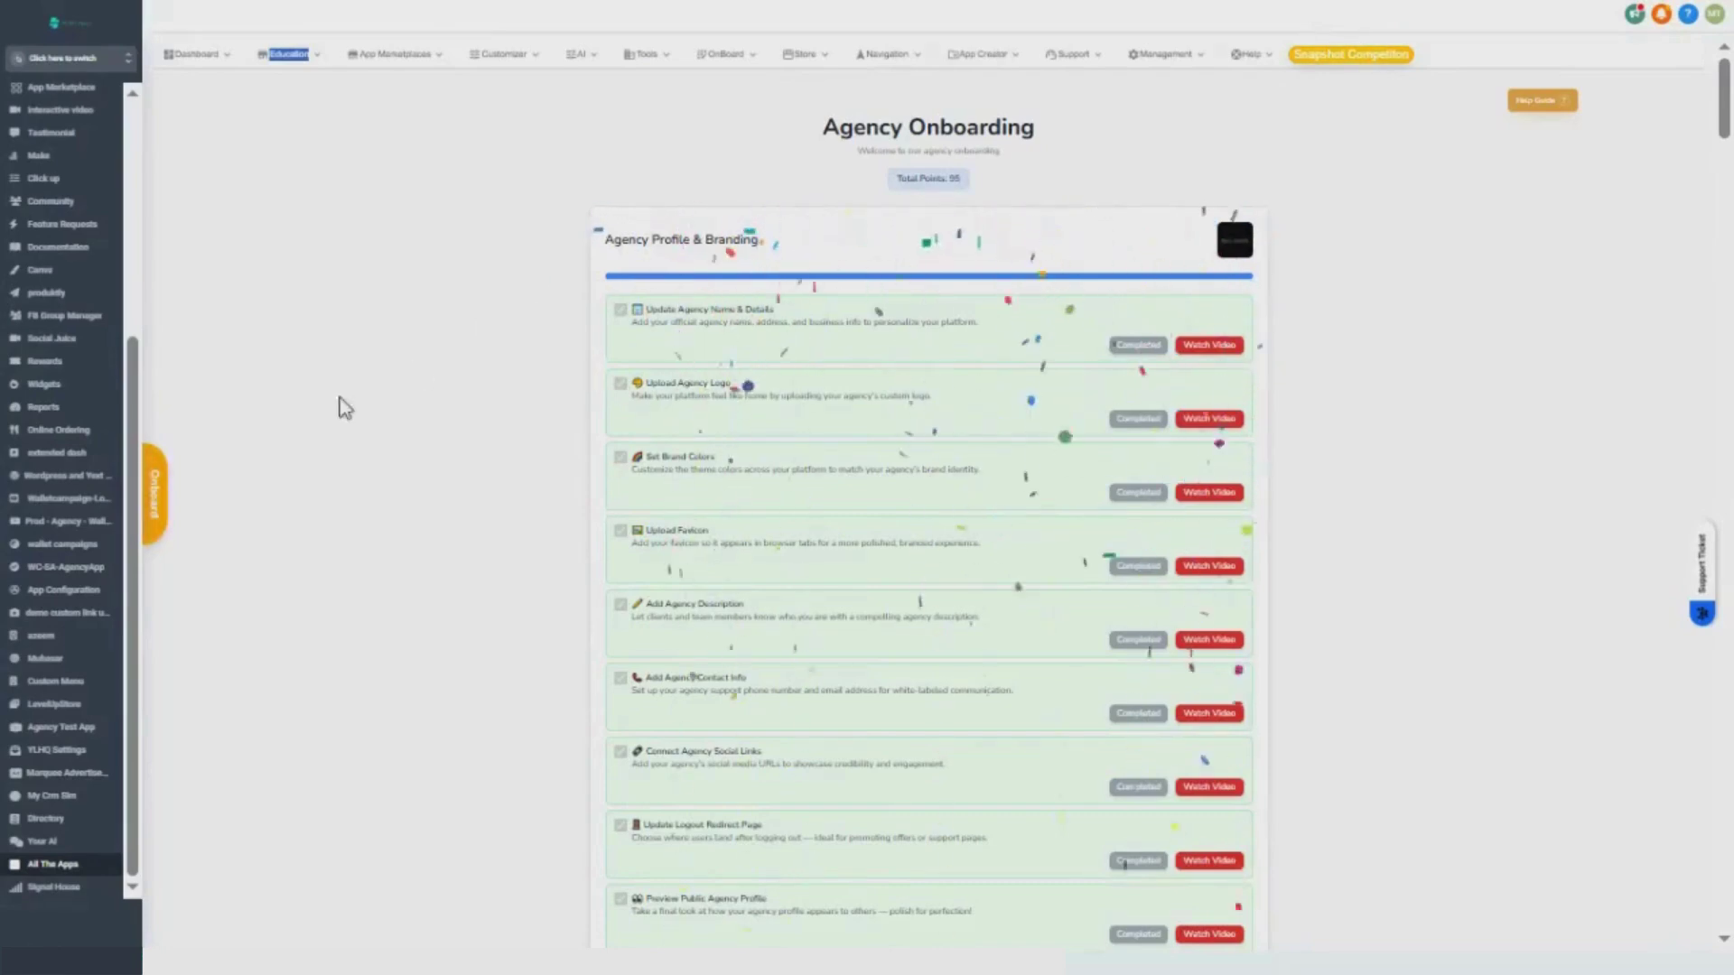
{"action": "scroll", "coordinate": [494, 344], "scroll_direction": "down", "scroll_amount": 6}
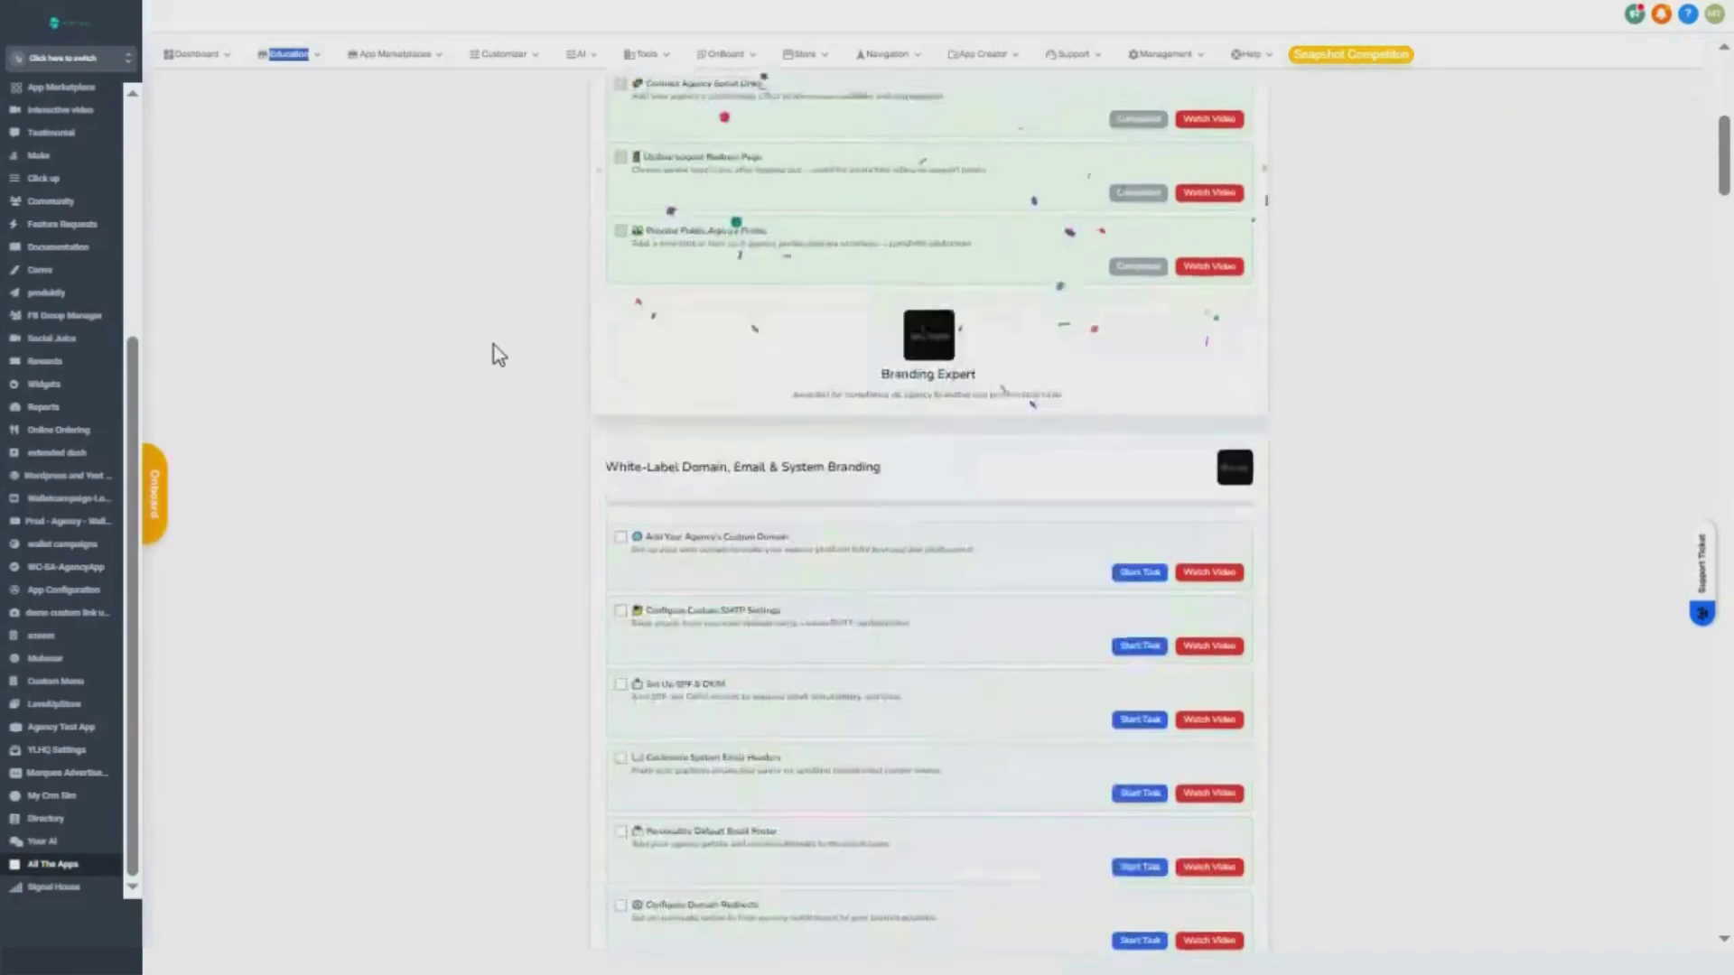
{"action": "scroll", "coordinate": [494, 345], "scroll_direction": "up", "scroll_amount": 6}
Step: Open the education Quiz page and review the Agency Branding questions and the remaining quiz sections
{"action": "left_click", "coordinate": [276, 60]}
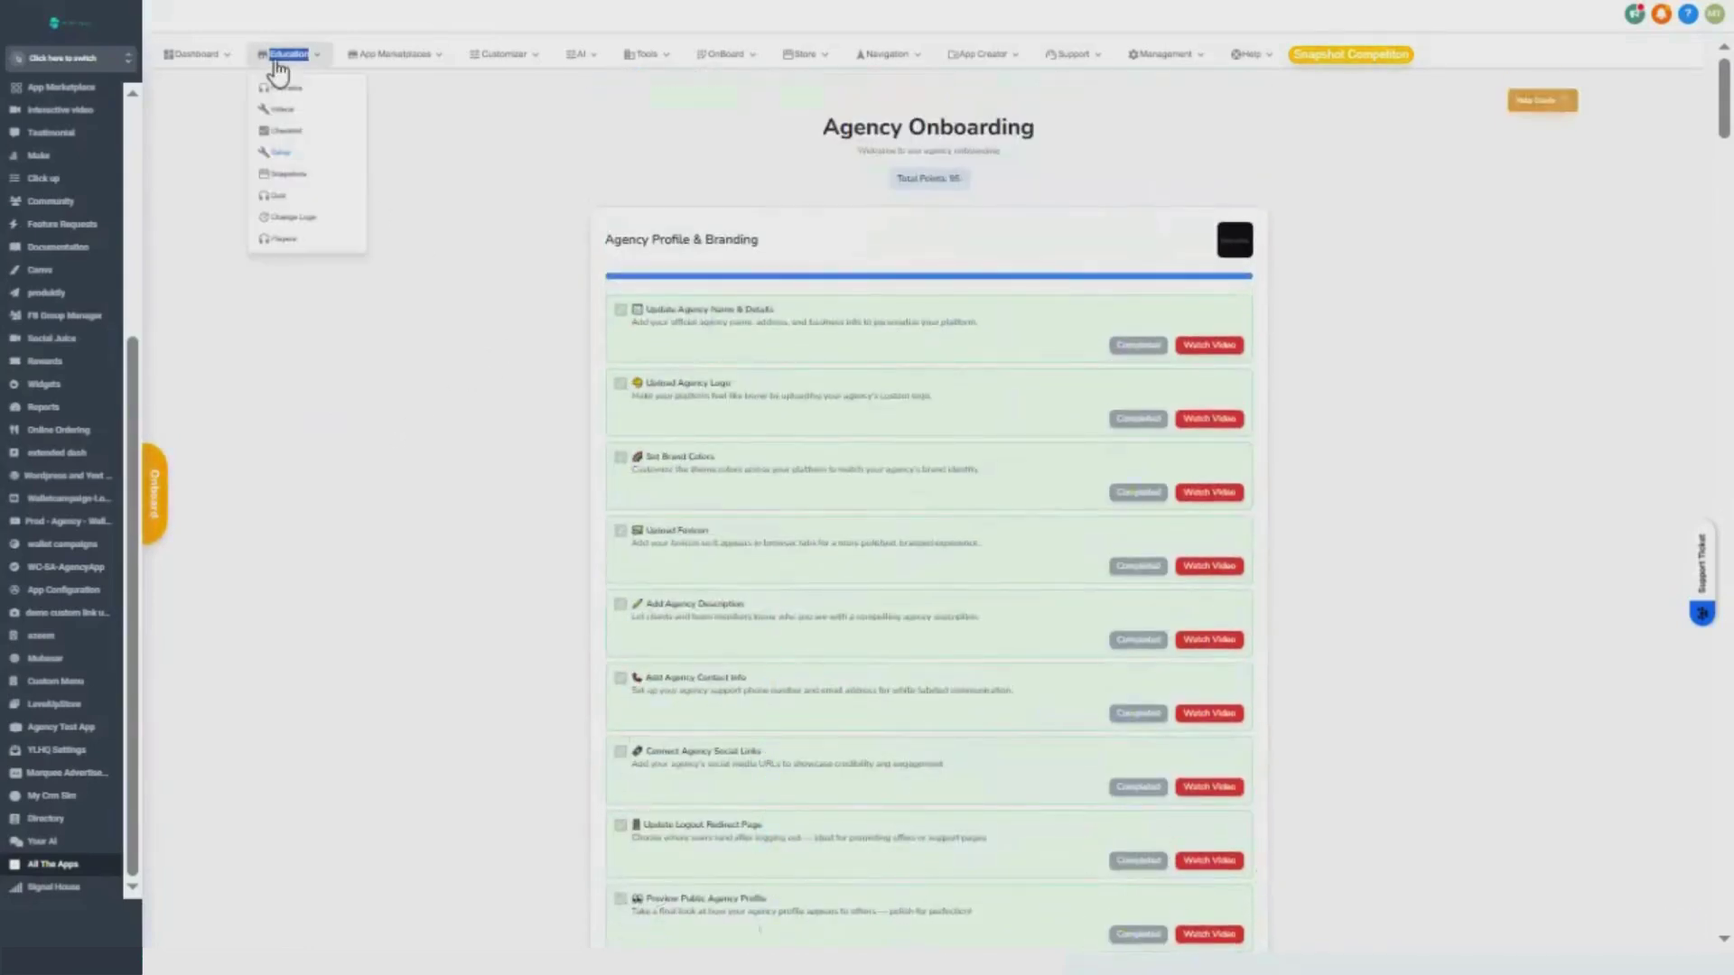
{"action": "left_click", "coordinate": [290, 195]}
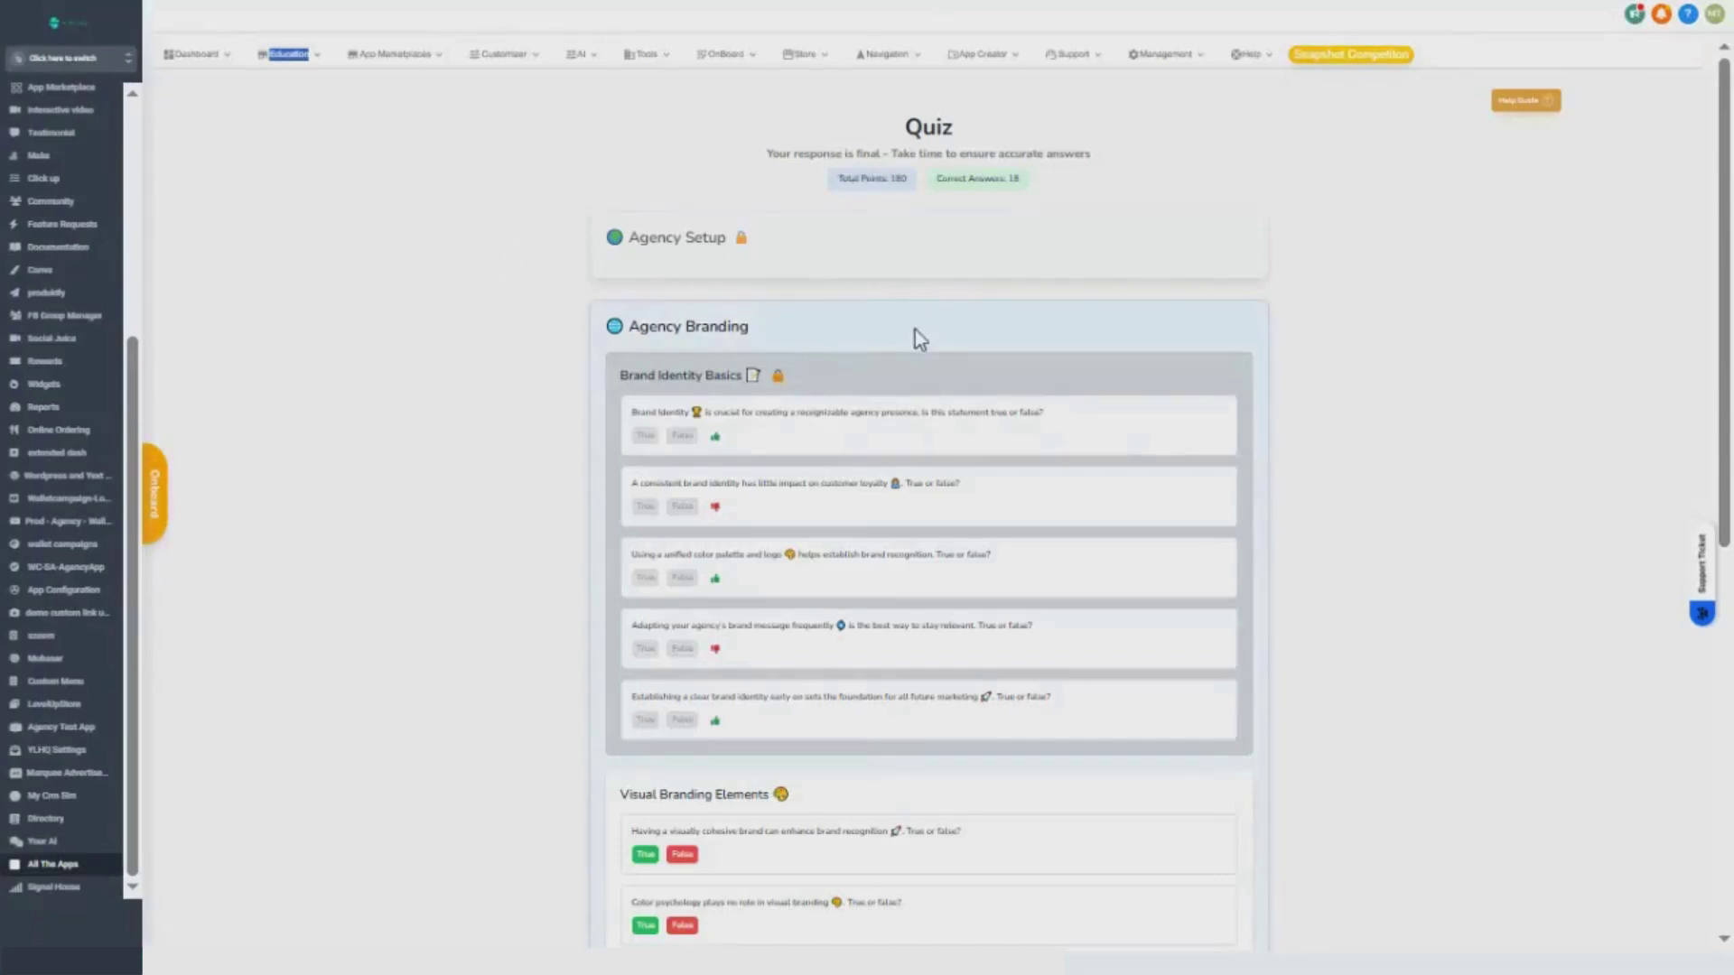
{"action": "scroll", "coordinate": [926, 316], "scroll_direction": "down", "scroll_amount": 4}
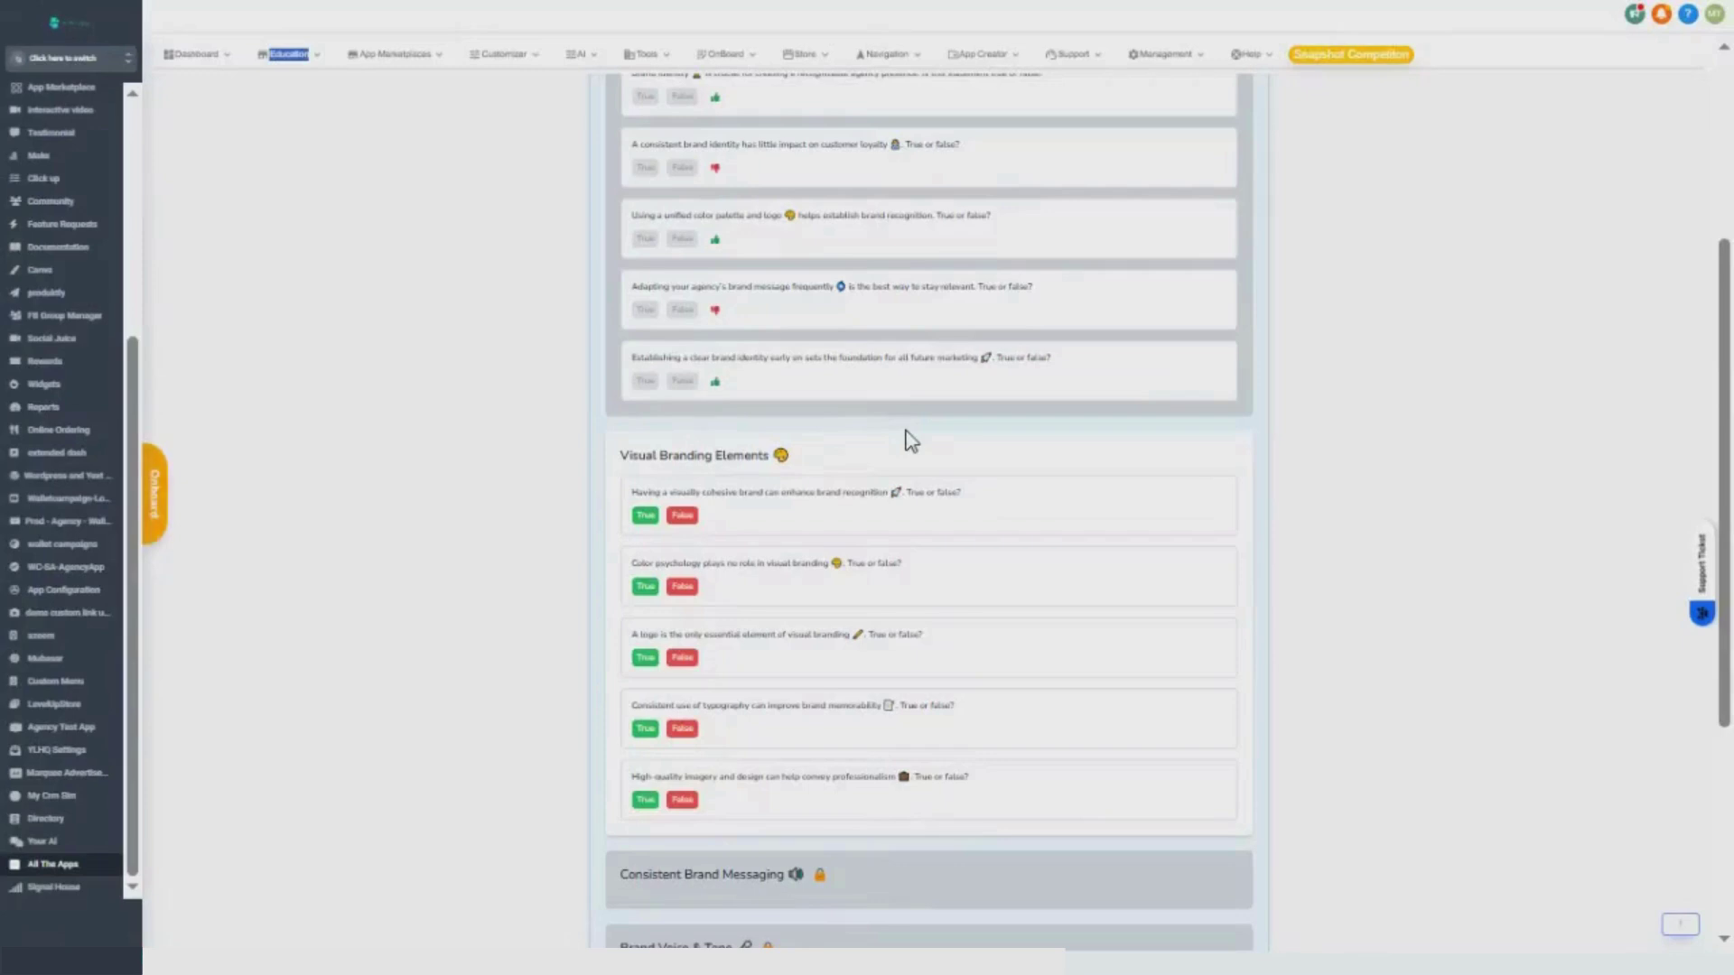
{"action": "scroll", "coordinate": [911, 440], "scroll_direction": "down", "scroll_amount": 4}
{"action": "scroll", "coordinate": [907, 441], "scroll_direction": "down", "scroll_amount": 1}
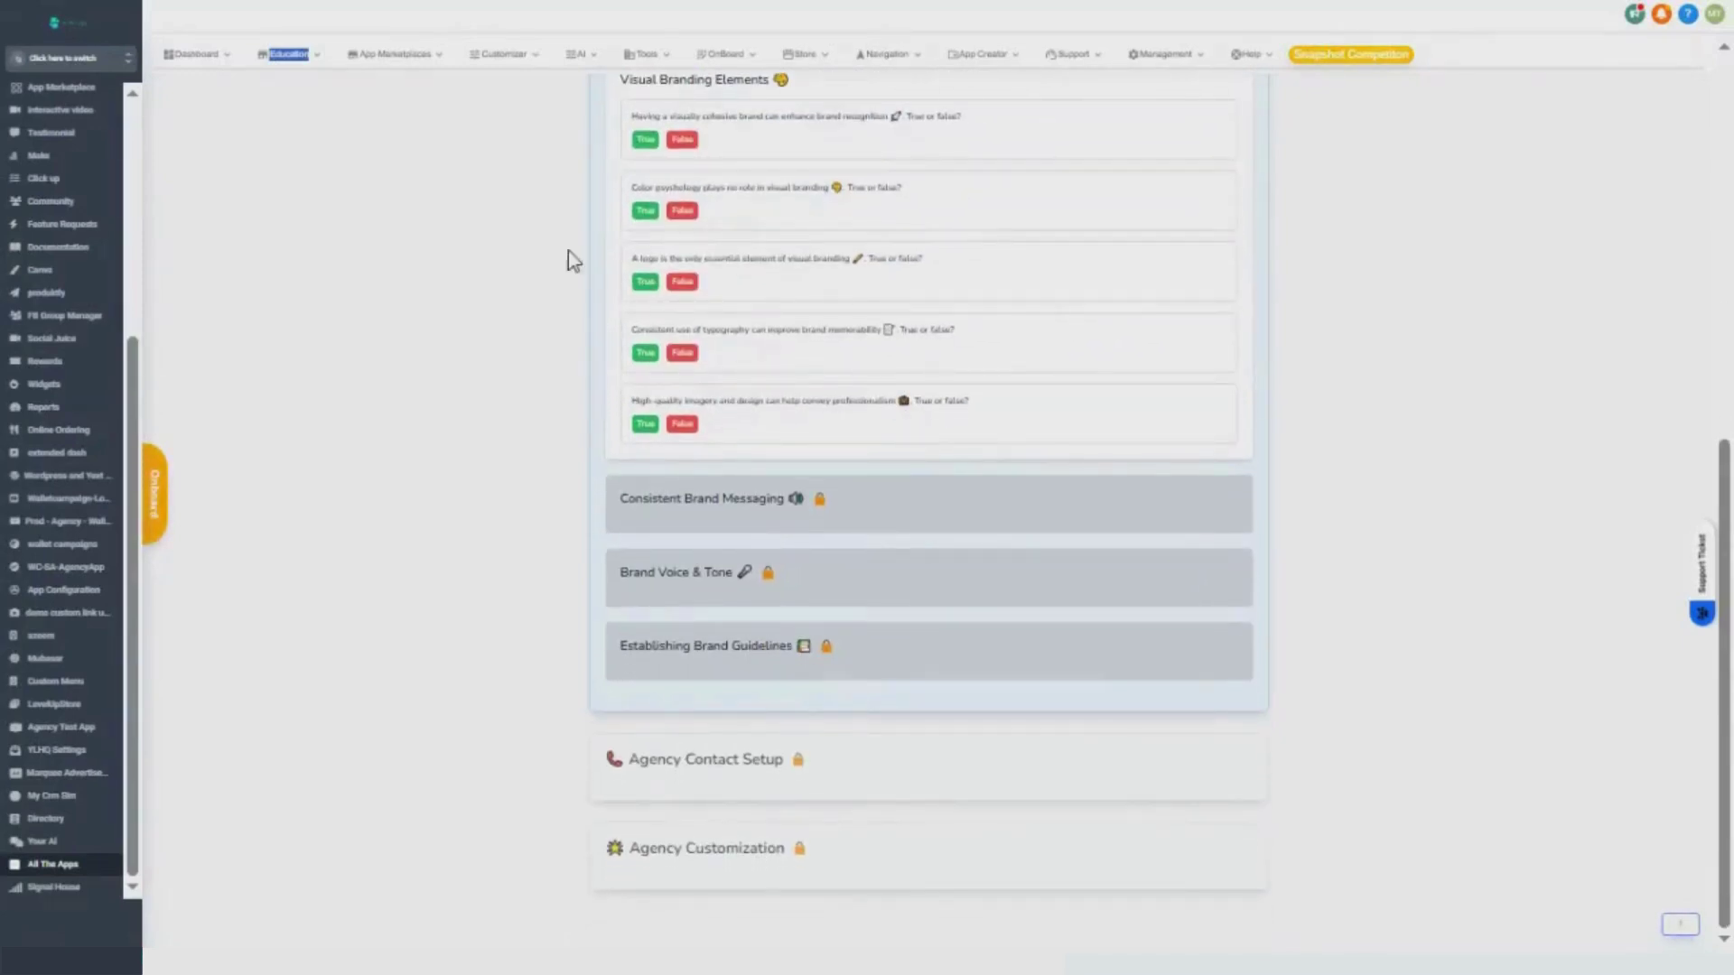
Step: Open the education Change Logs page and look through its dated feature entries and feature search
{"action": "left_click", "coordinate": [289, 63]}
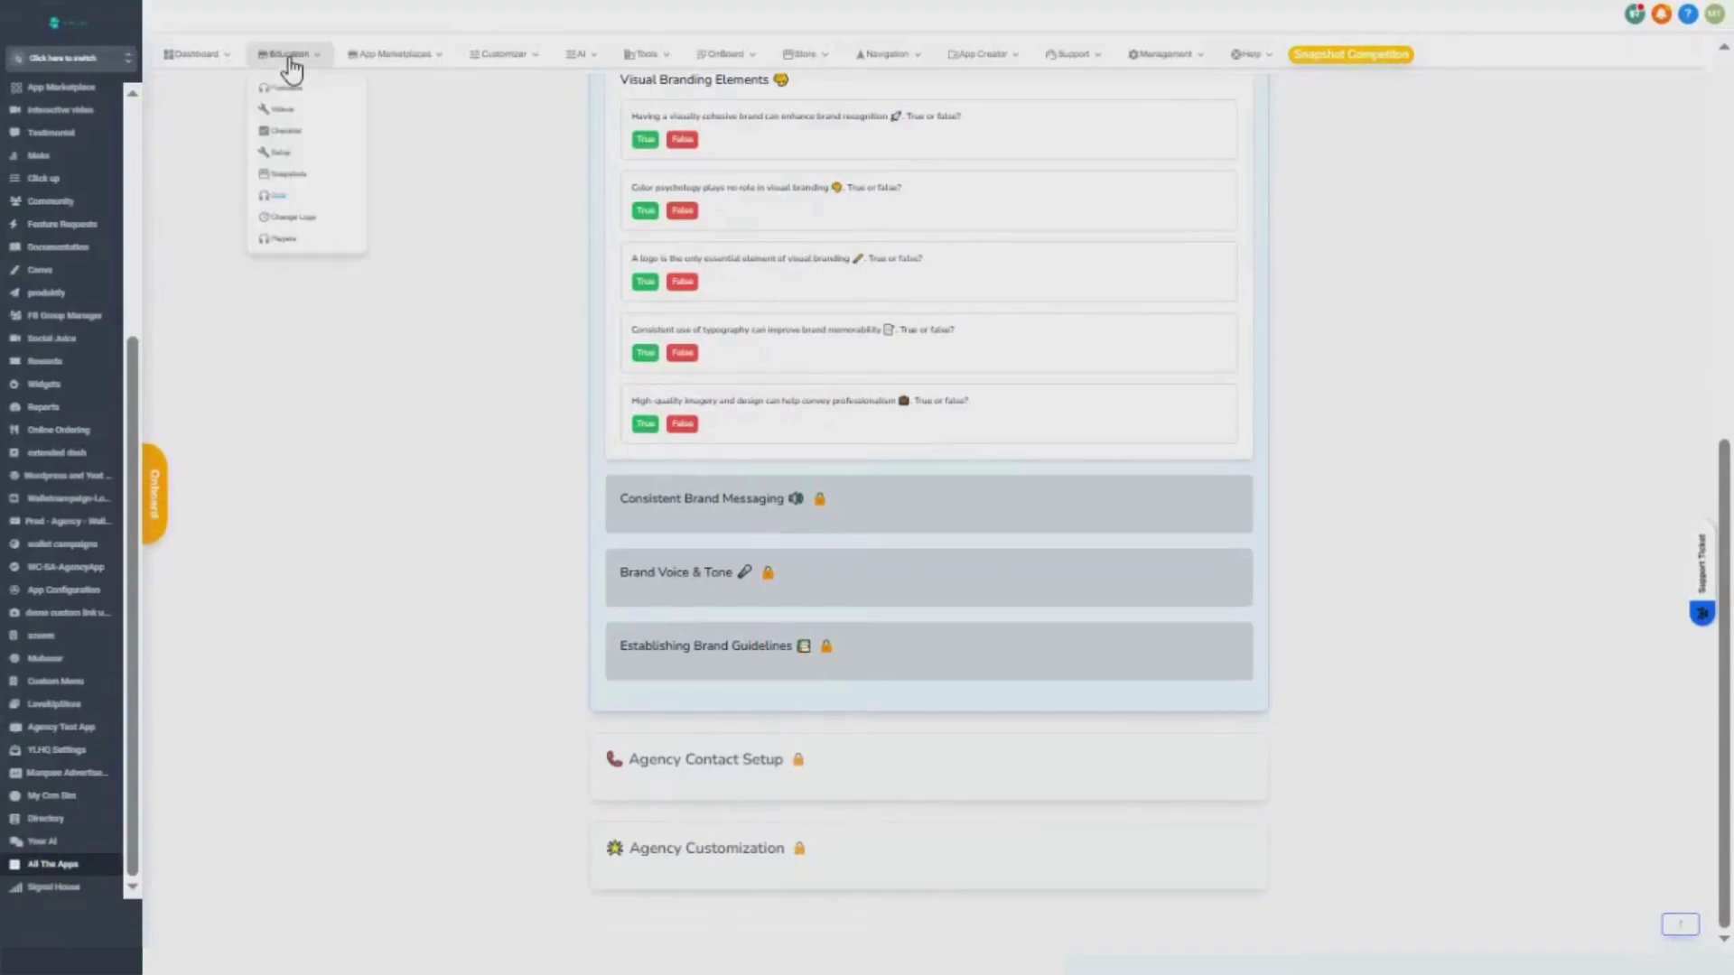
{"action": "left_click", "coordinate": [319, 220]}
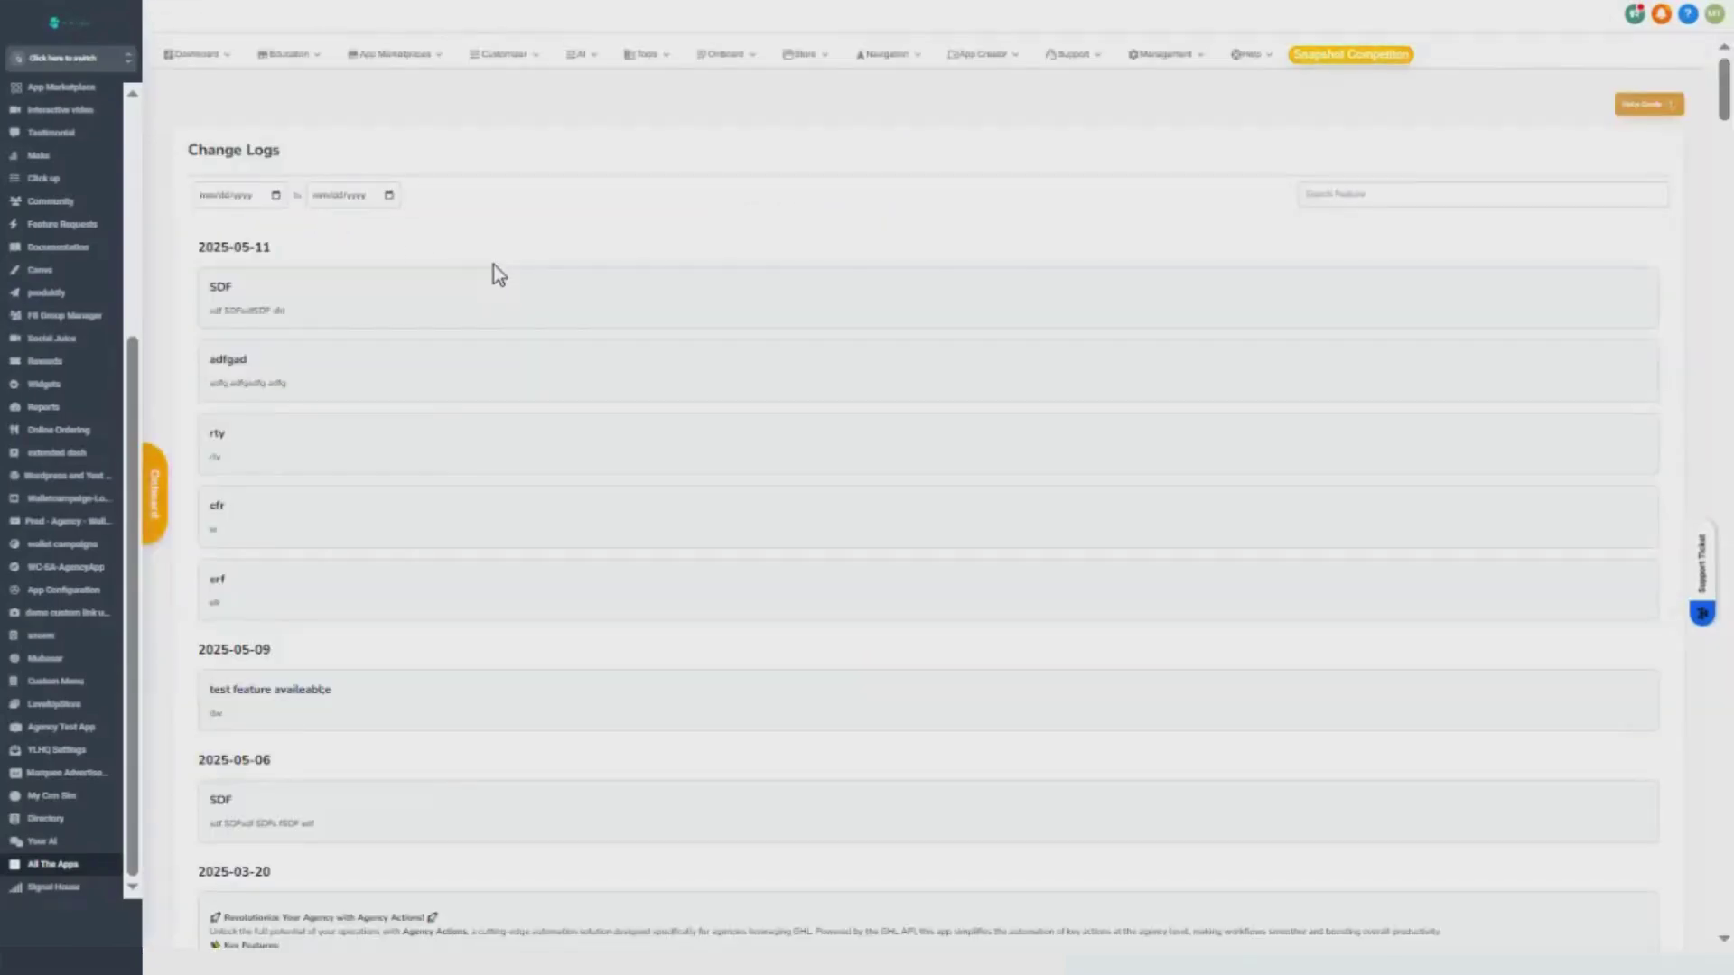
{"action": "scroll", "coordinate": [493, 265], "scroll_direction": "down", "scroll_amount": 7}
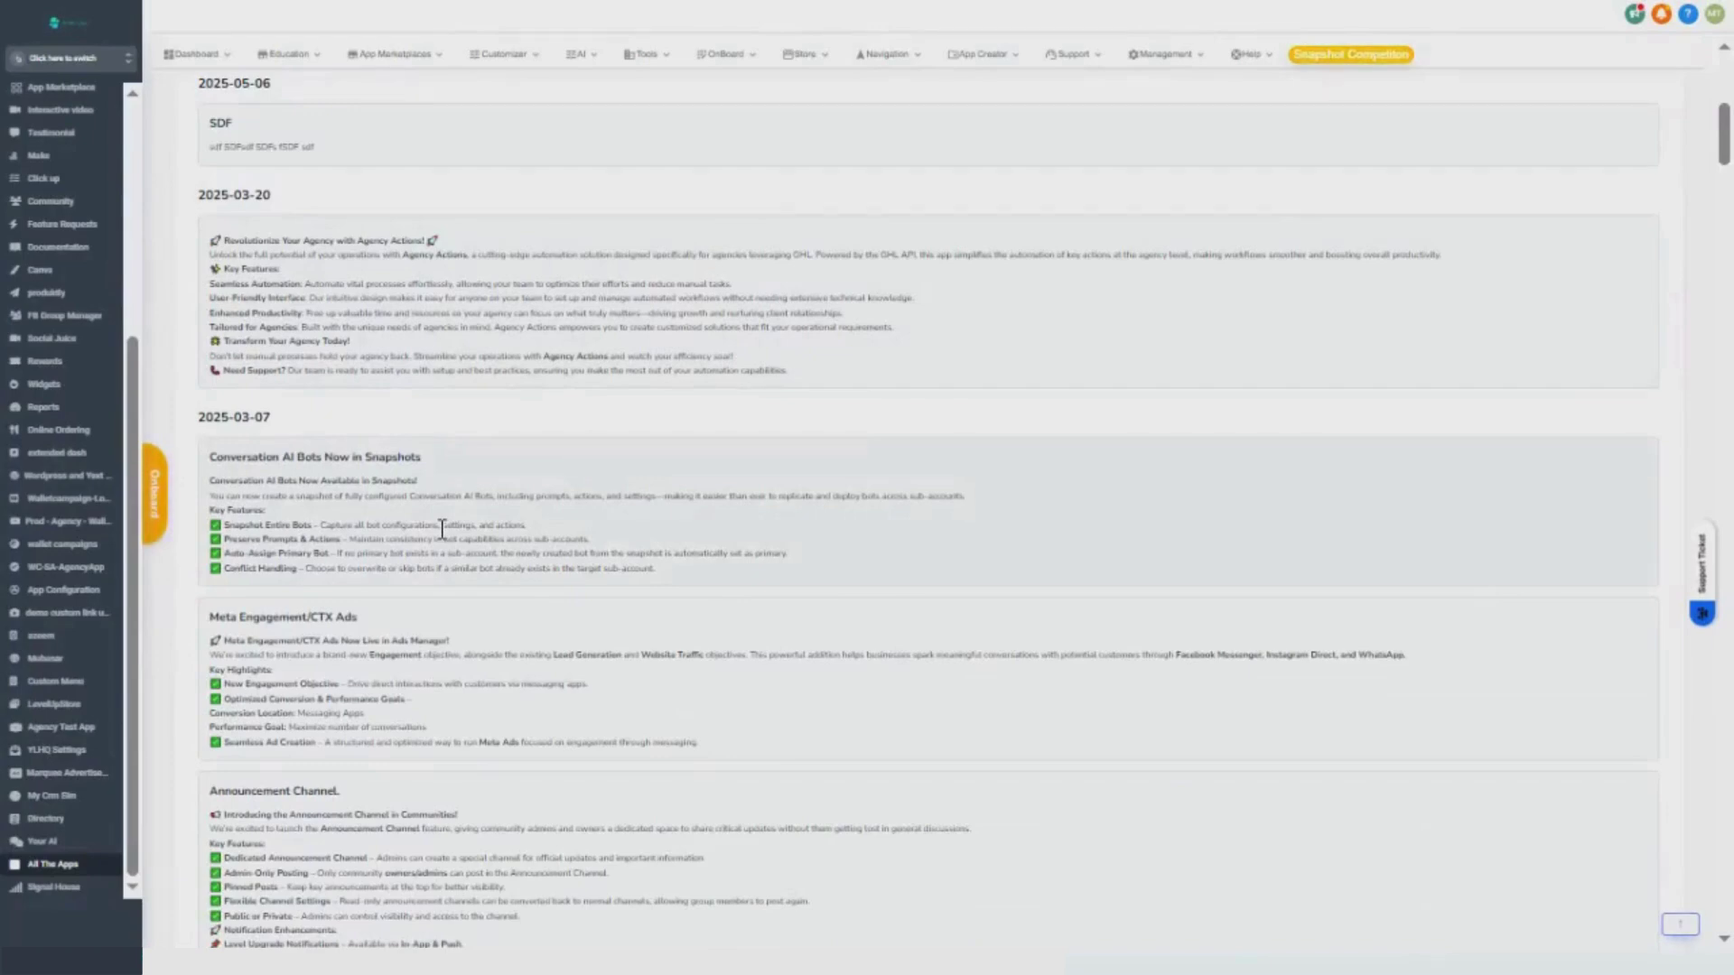
{"action": "left_click_drag", "start_coordinate": [273, 417], "coordinate": [226, 421]}
{"action": "left_click", "coordinate": [200, 441]}
{"action": "scroll", "coordinate": [304, 437], "scroll_direction": "up", "scroll_amount": 10}
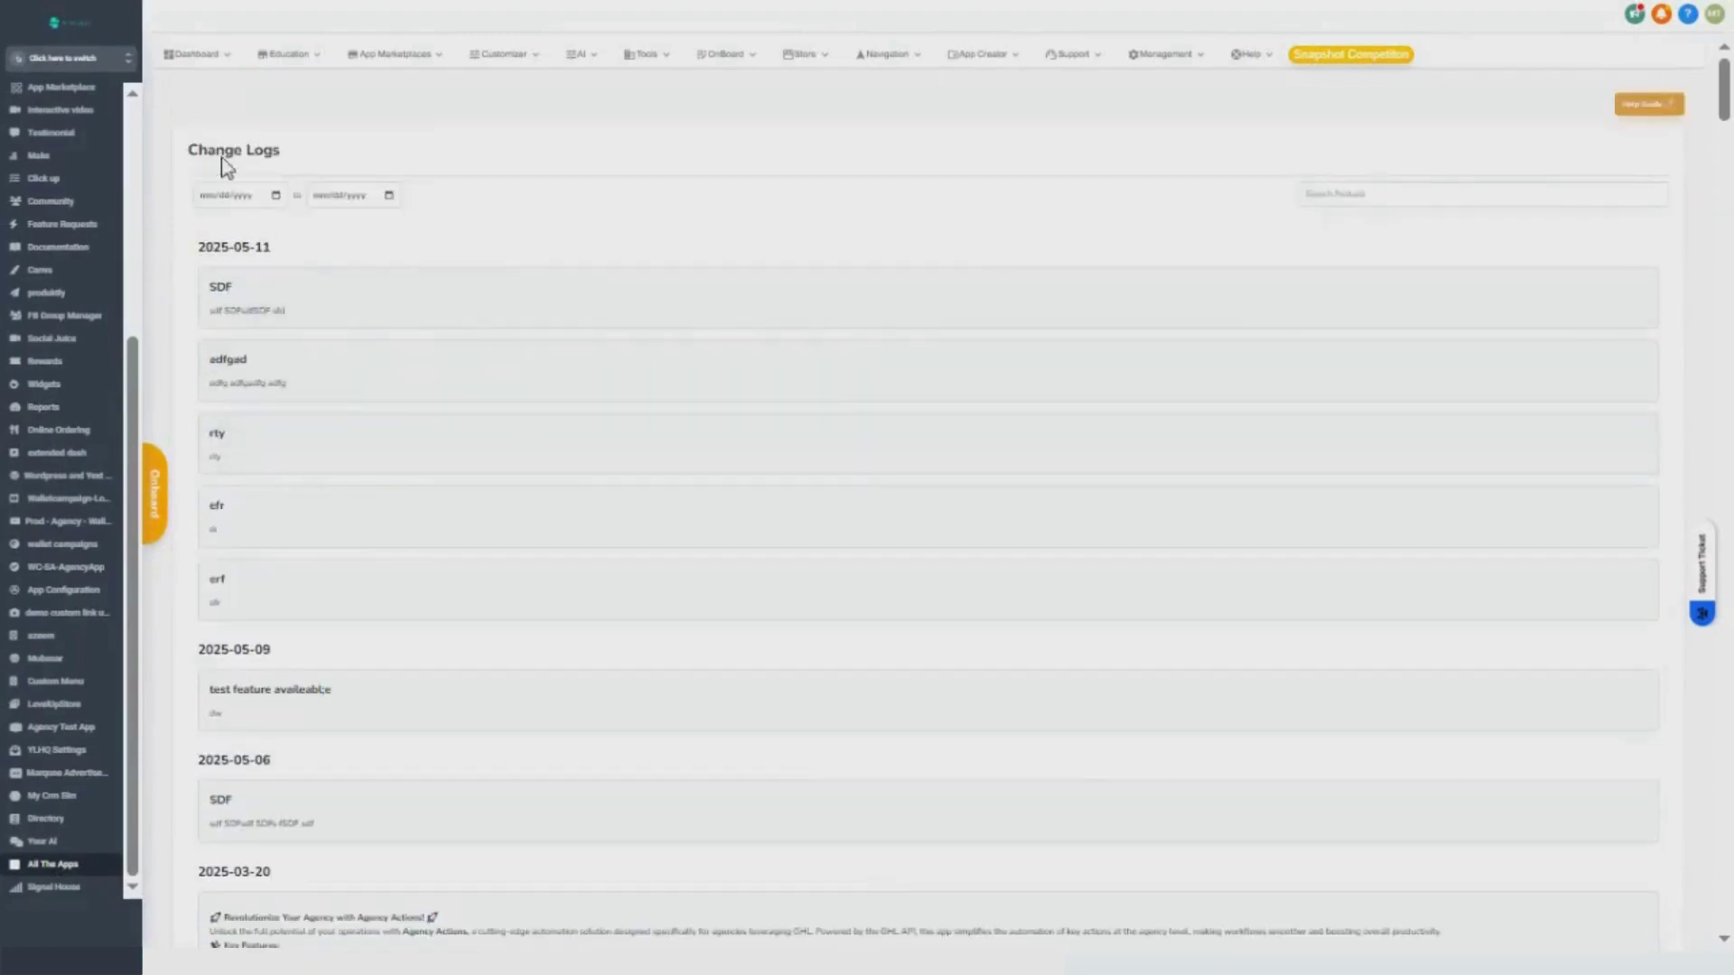
{"action": "left_click", "coordinate": [1377, 191]}
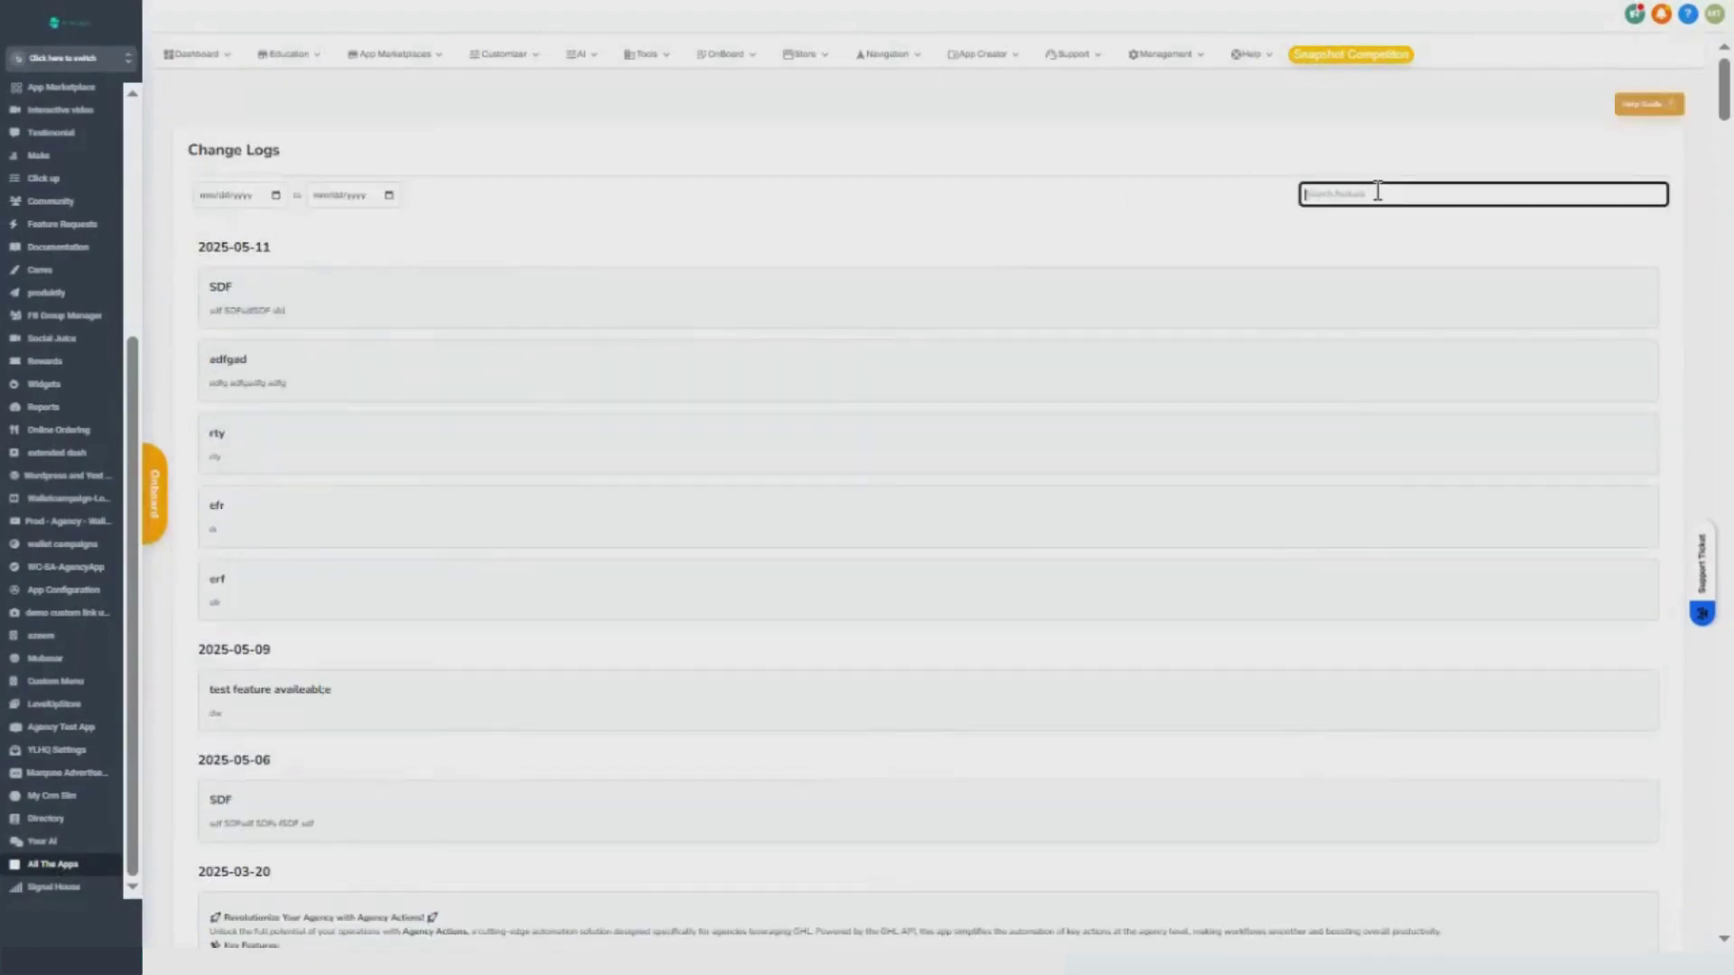
Step: Open the education Players page and browse the list of player profiles
{"action": "left_click", "coordinate": [291, 56]}
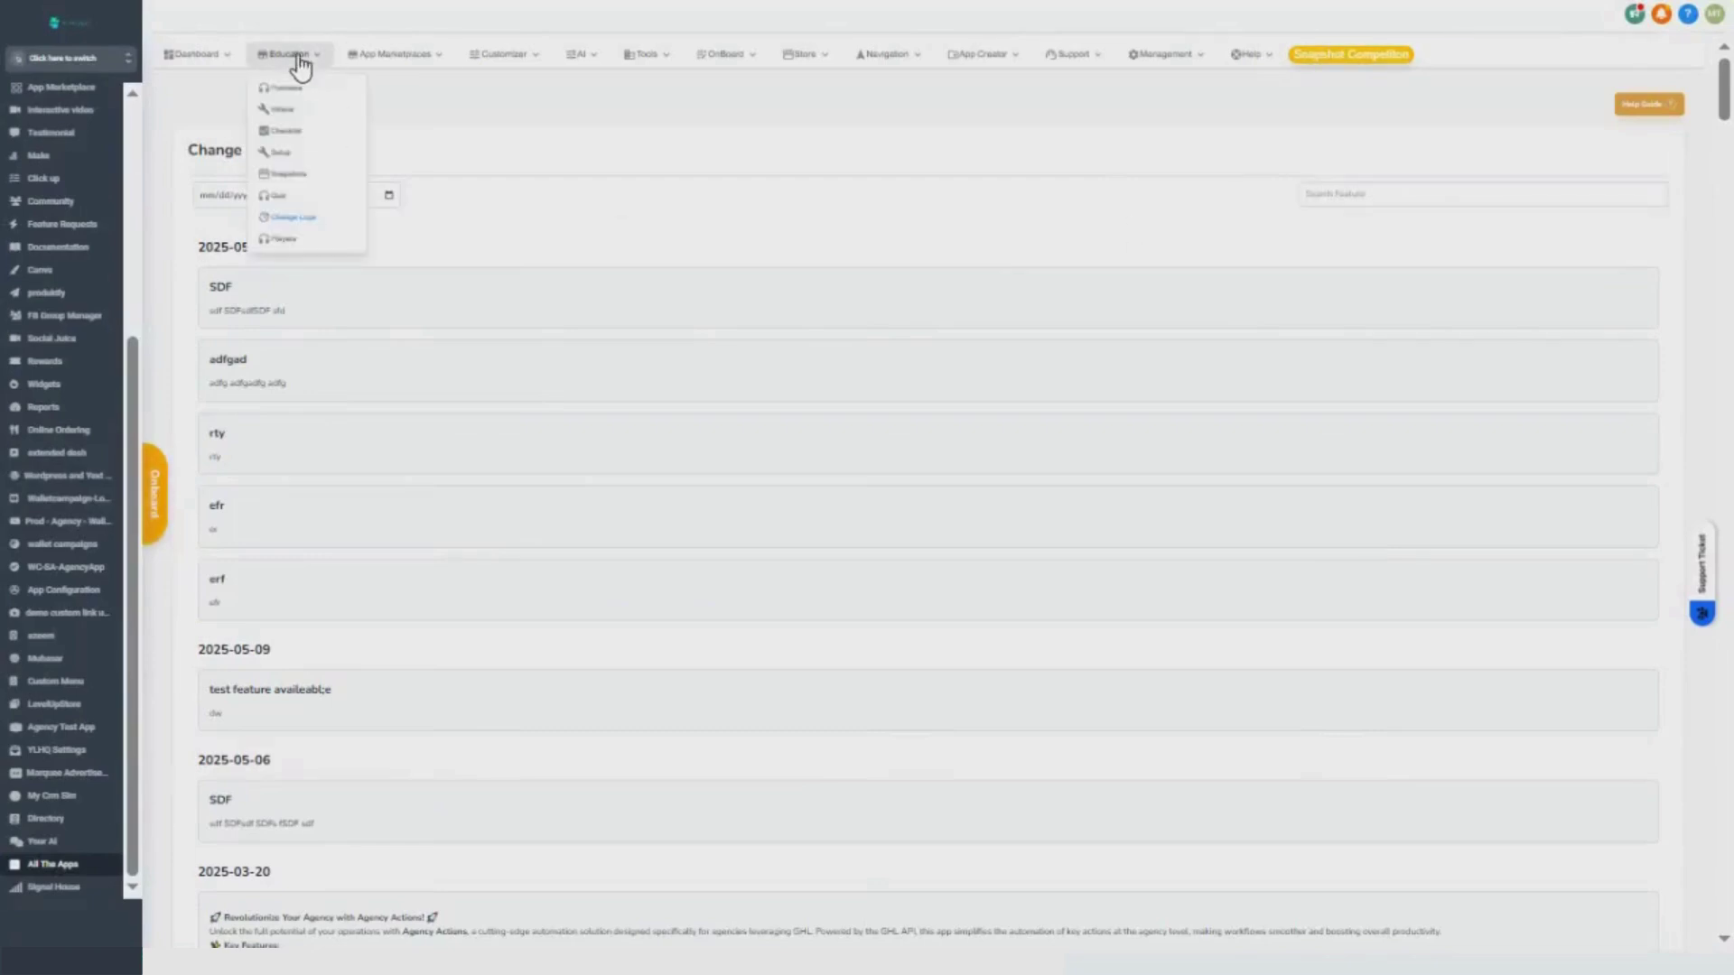
{"action": "left_click", "coordinate": [299, 240]}
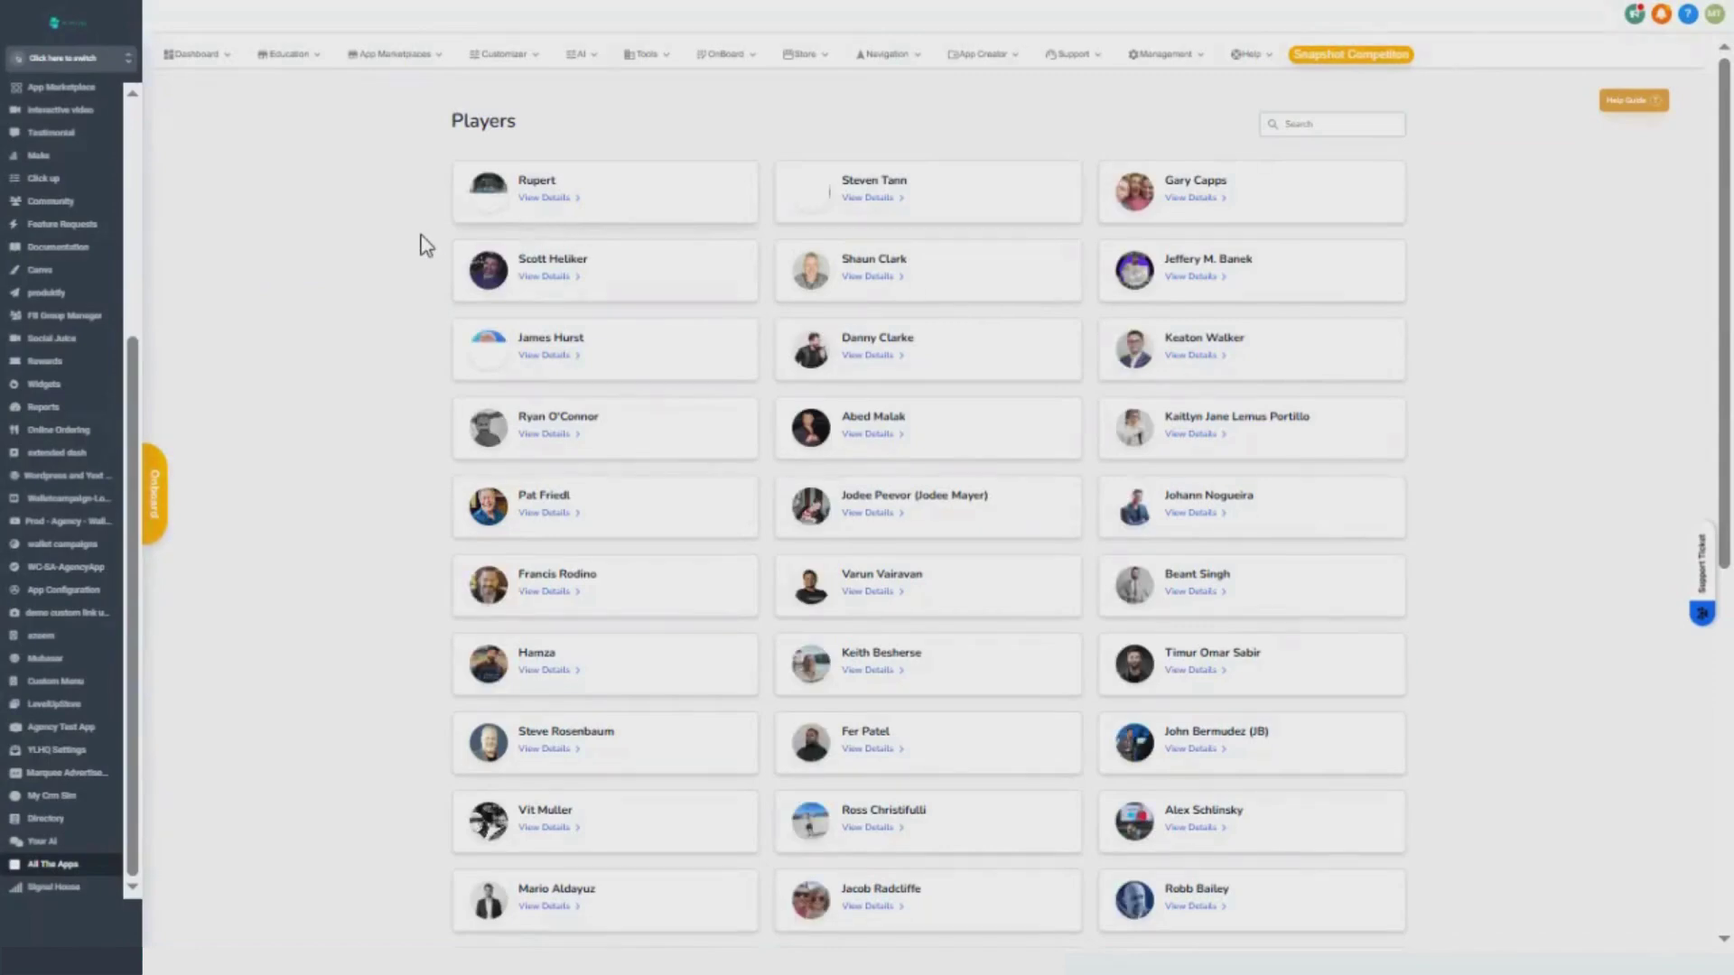
{"action": "scroll", "coordinate": [422, 240], "scroll_direction": "down", "scroll_amount": 7}
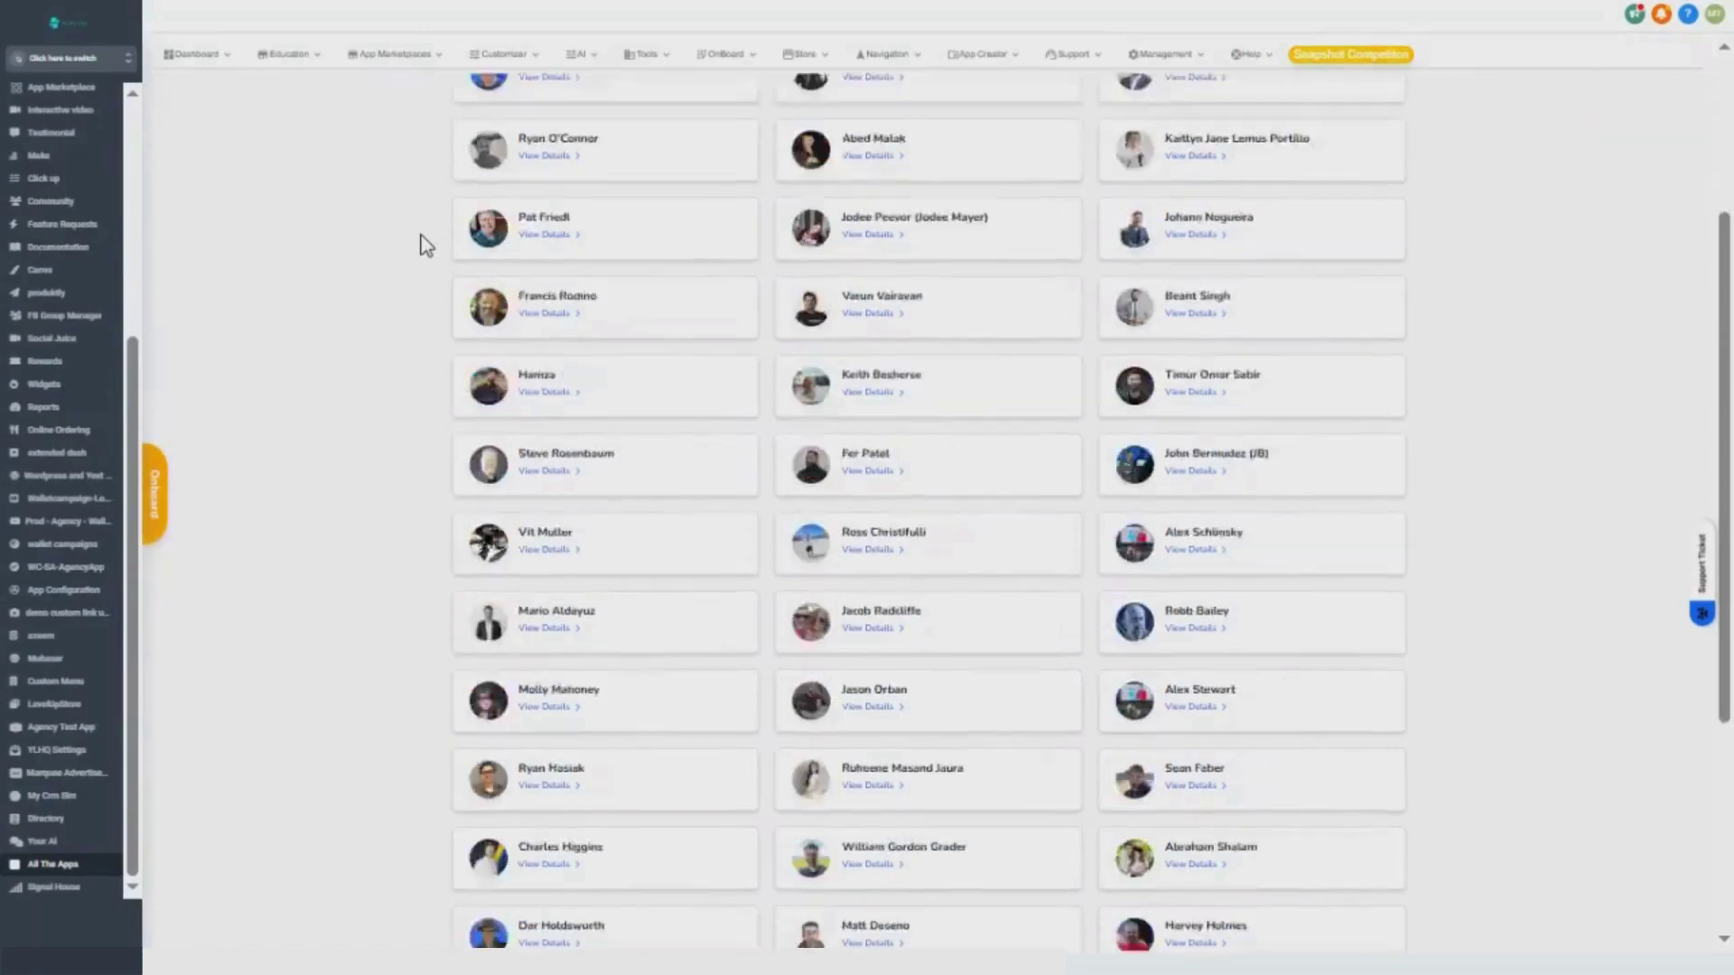
{"action": "scroll", "coordinate": [422, 240], "scroll_direction": "up", "scroll_amount": 7}
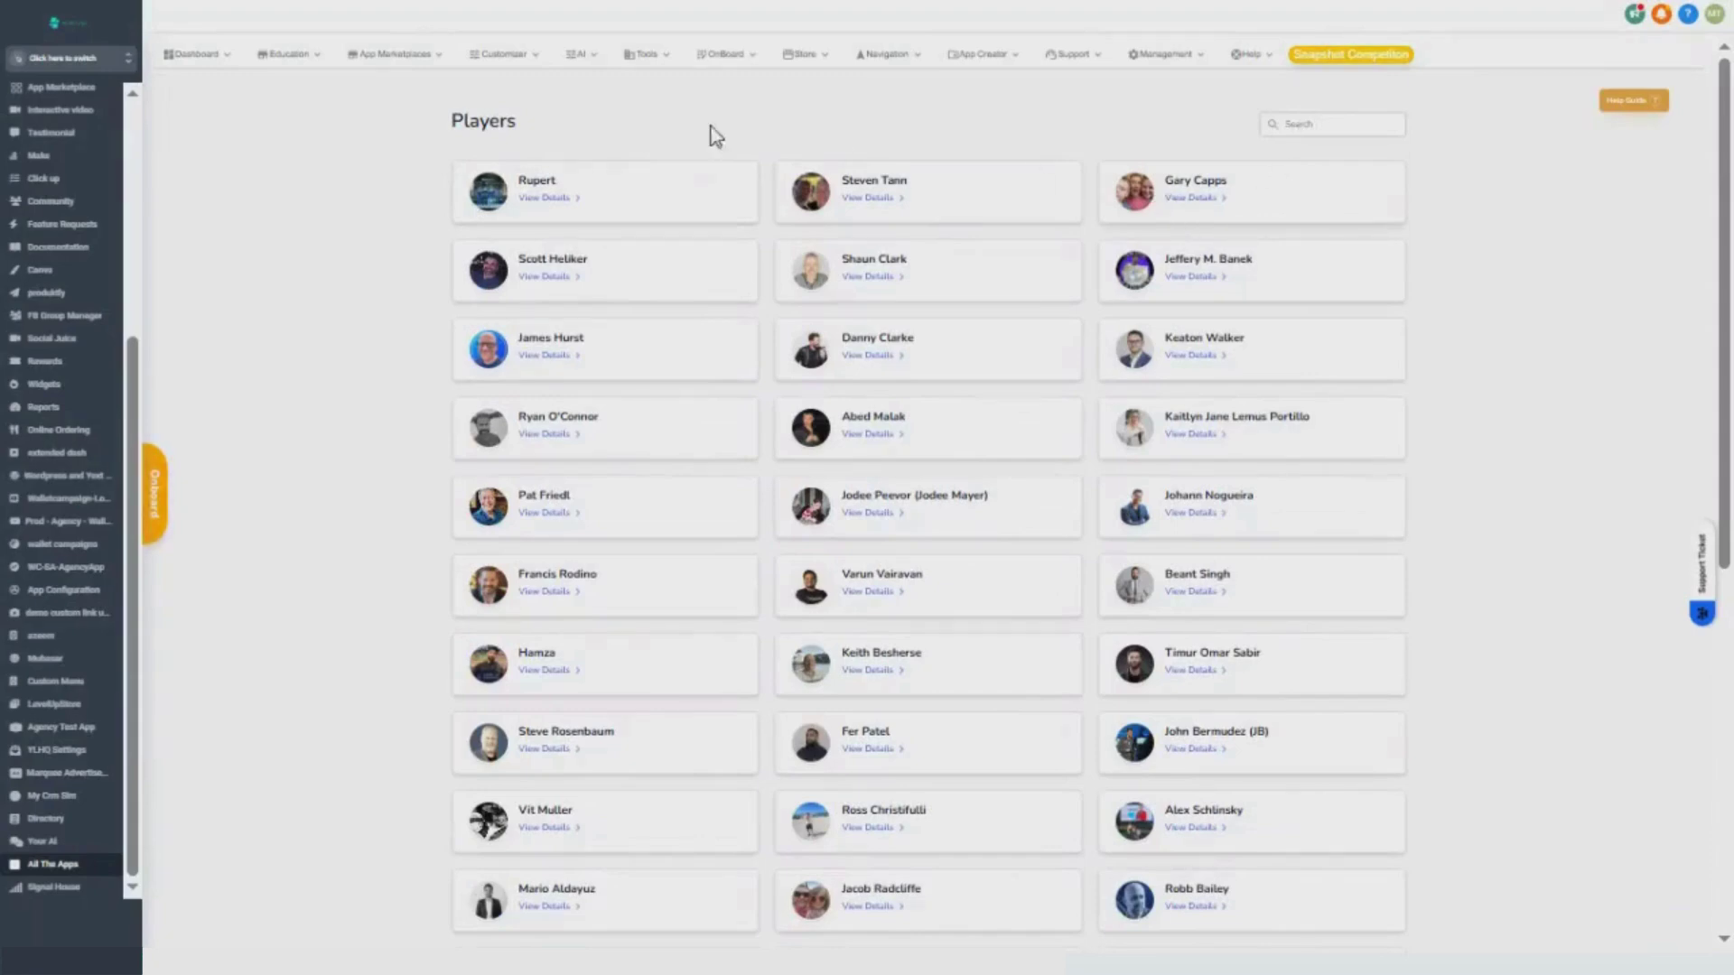
Step: Open the All Apps page of the app marketplace and examine the app listings, search and filter categories
{"action": "left_click", "coordinate": [388, 54]}
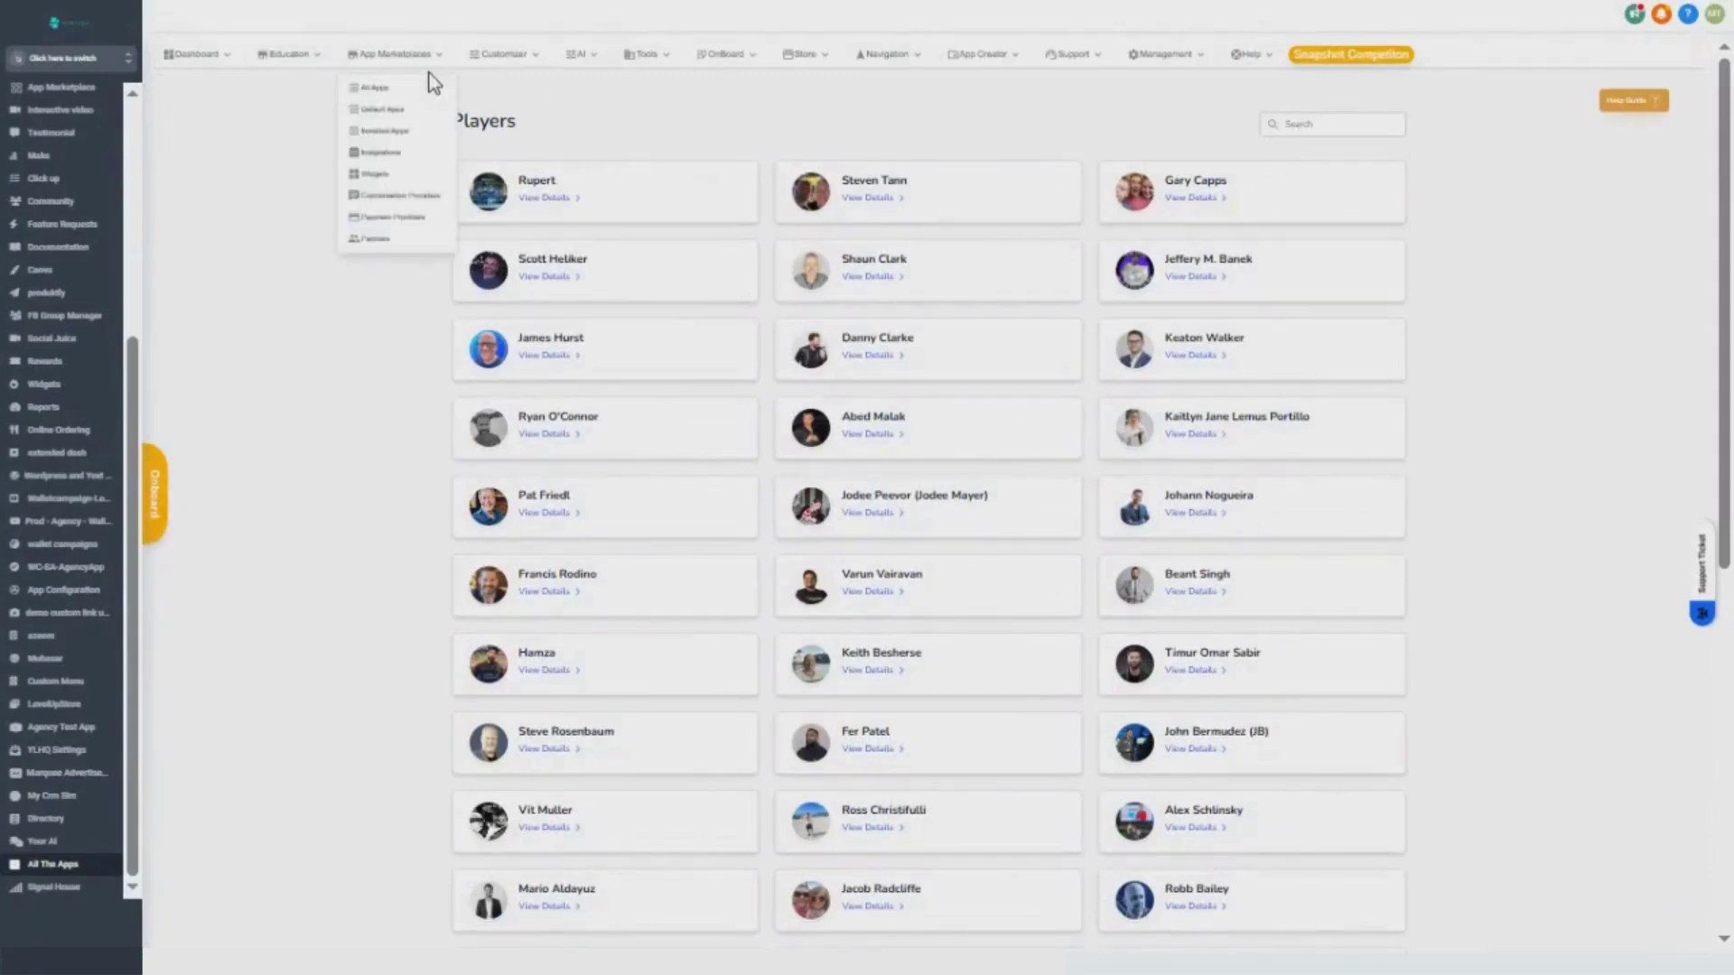
{"action": "left_click", "coordinate": [386, 103]}
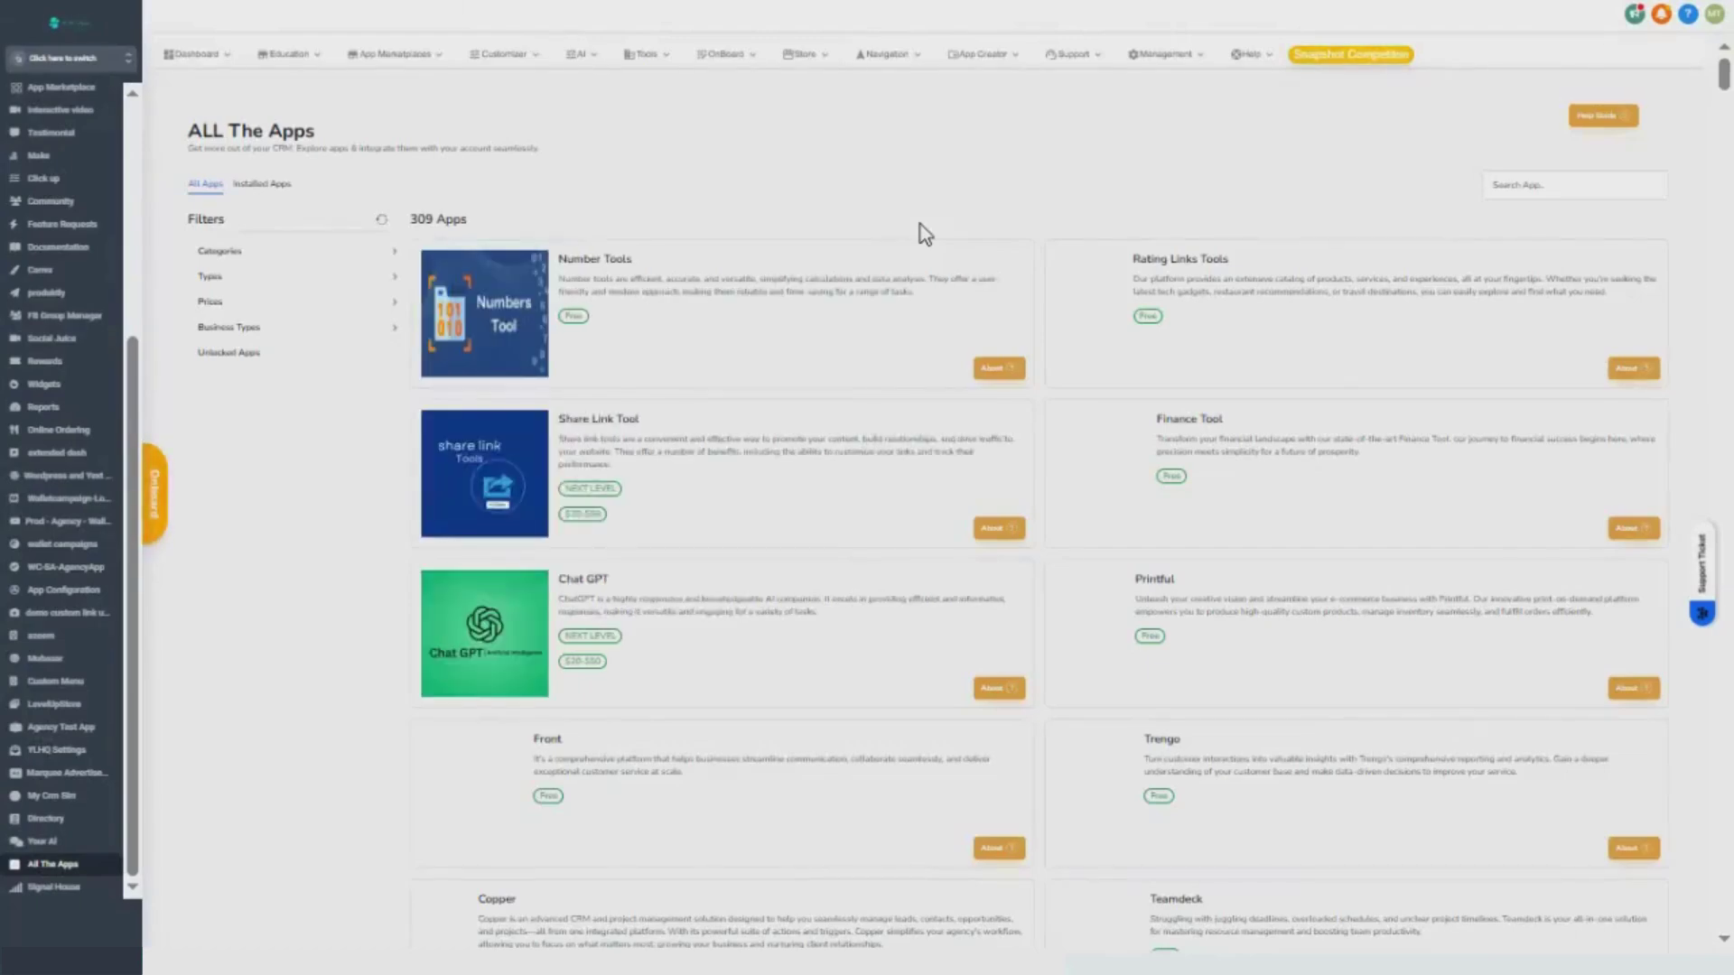
{"action": "scroll", "coordinate": [921, 232], "scroll_direction": "down", "scroll_amount": 3}
{"action": "scroll", "coordinate": [1087, 202], "scroll_direction": "up", "scroll_amount": 3}
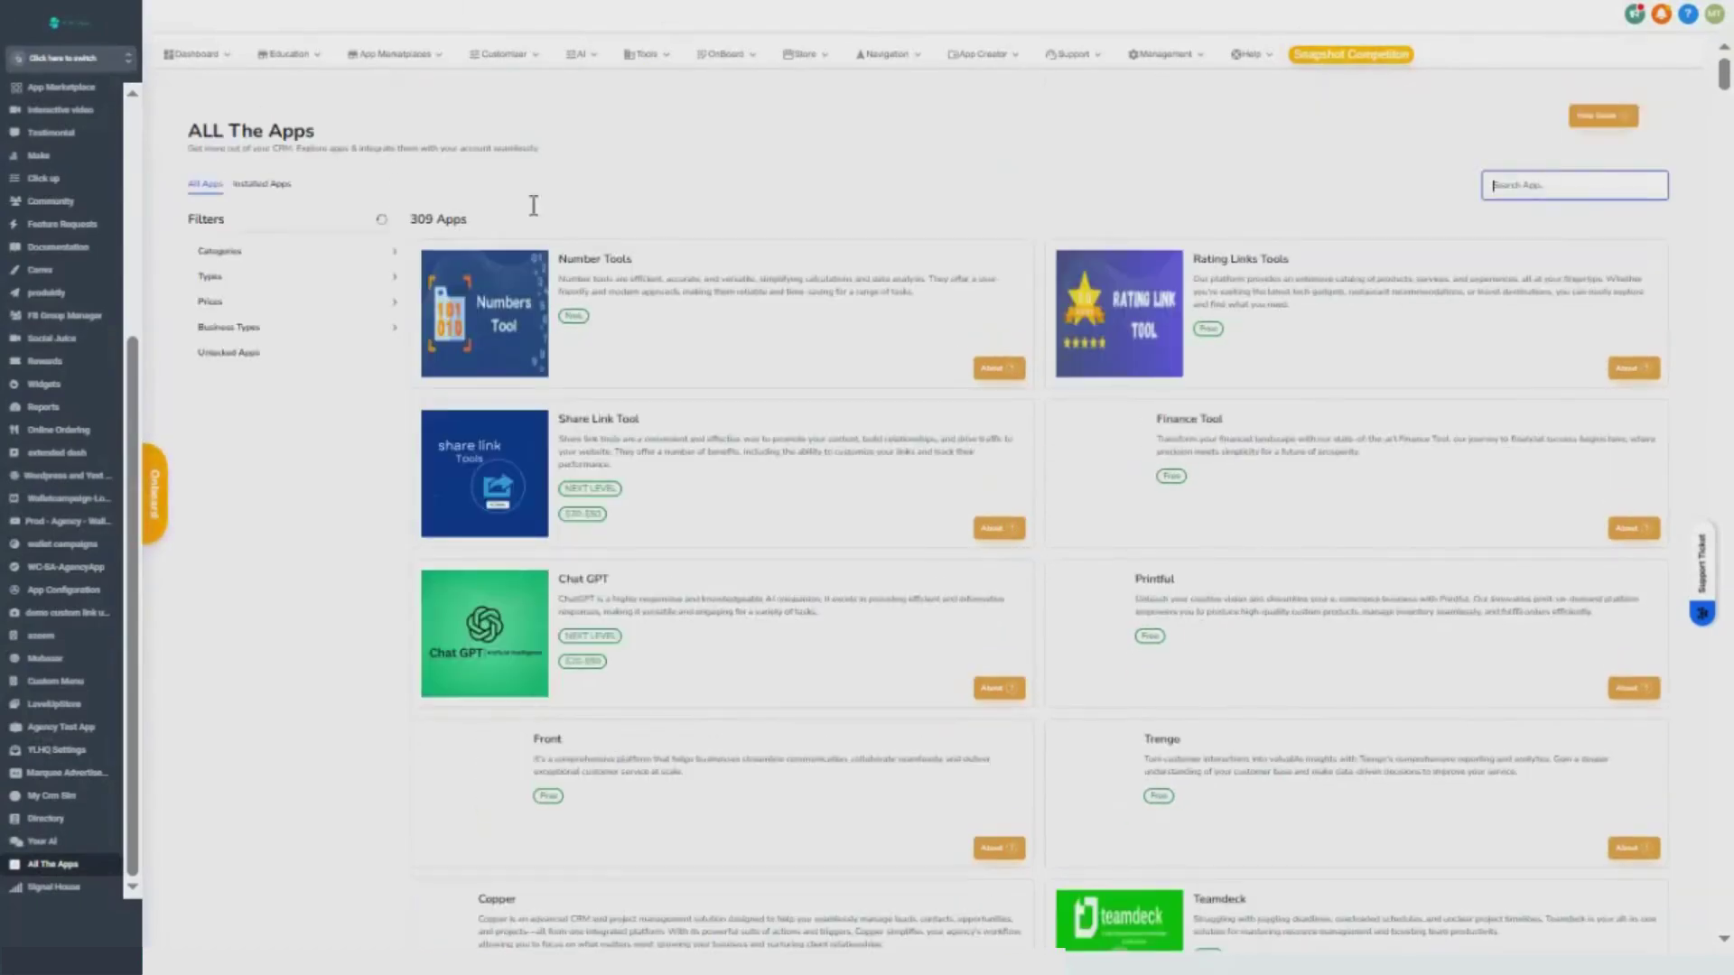
{"action": "key", "text": "ctrl+k"}
{"action": "key", "text": "Escape"}
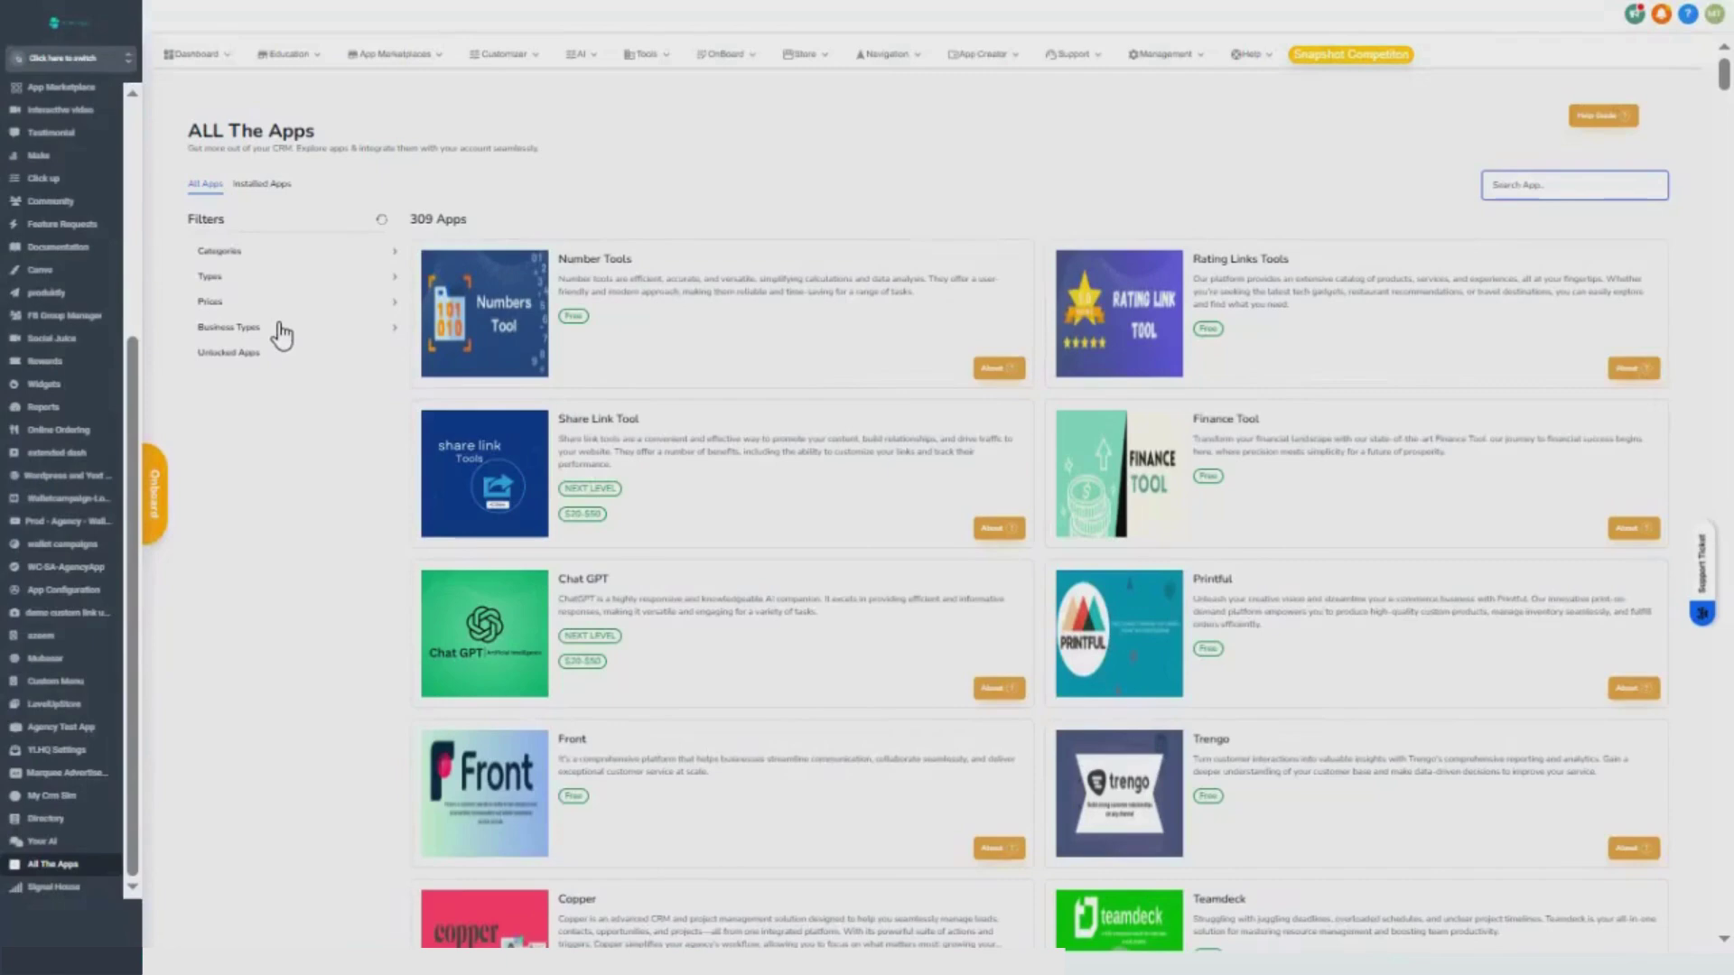
{"action": "scroll", "coordinate": [825, 366], "scroll_direction": "down", "scroll_amount": 10}
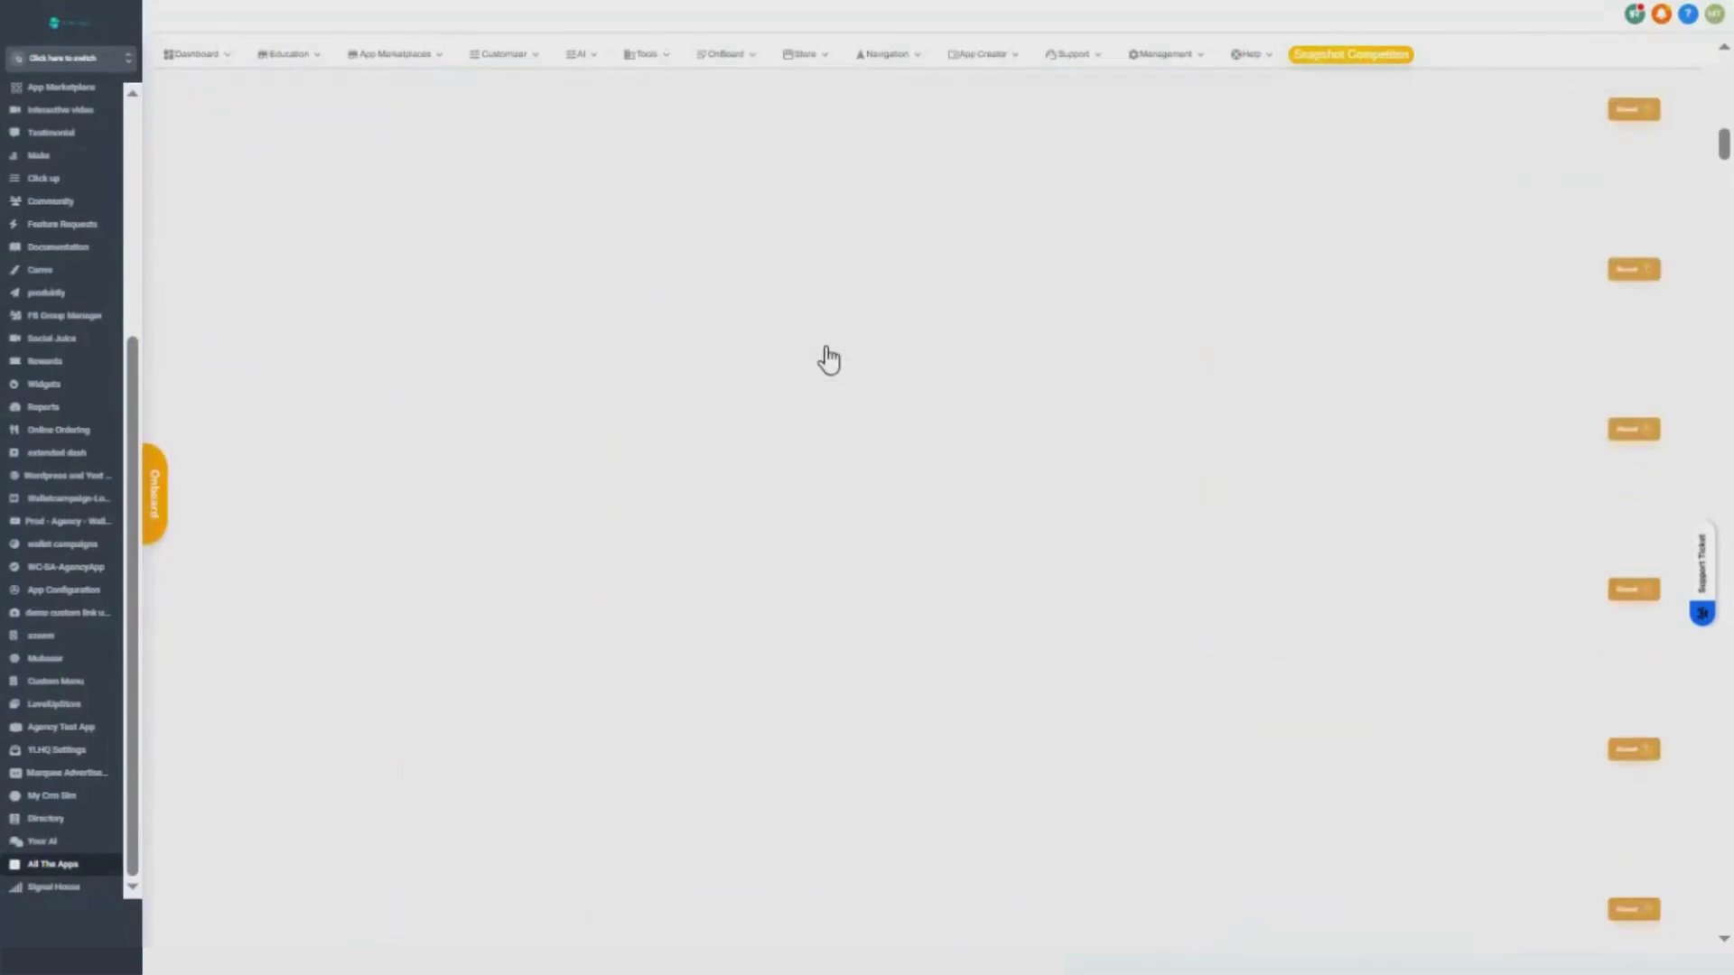
{"action": "scroll", "coordinate": [825, 360], "scroll_direction": "up", "scroll_amount": 10}
Step: Open the marketplace's Partners page and view the Level 2 and Level 3 partners
{"action": "left_click", "coordinate": [406, 58]}
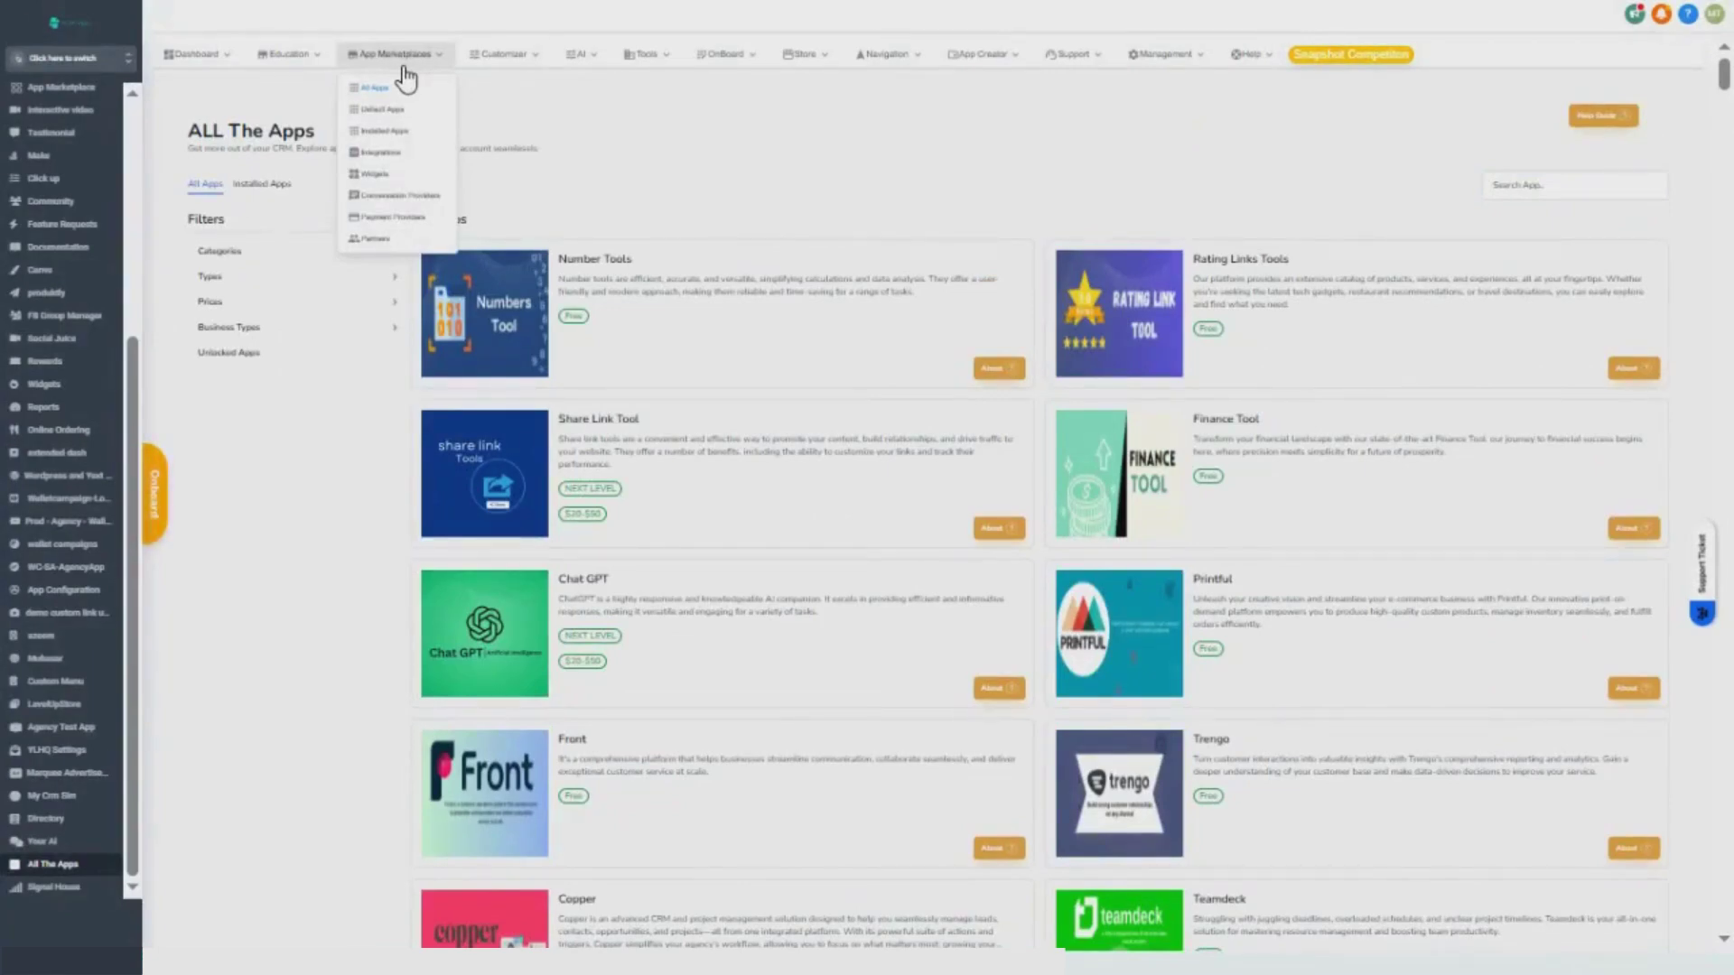
{"action": "left_click", "coordinate": [409, 151]}
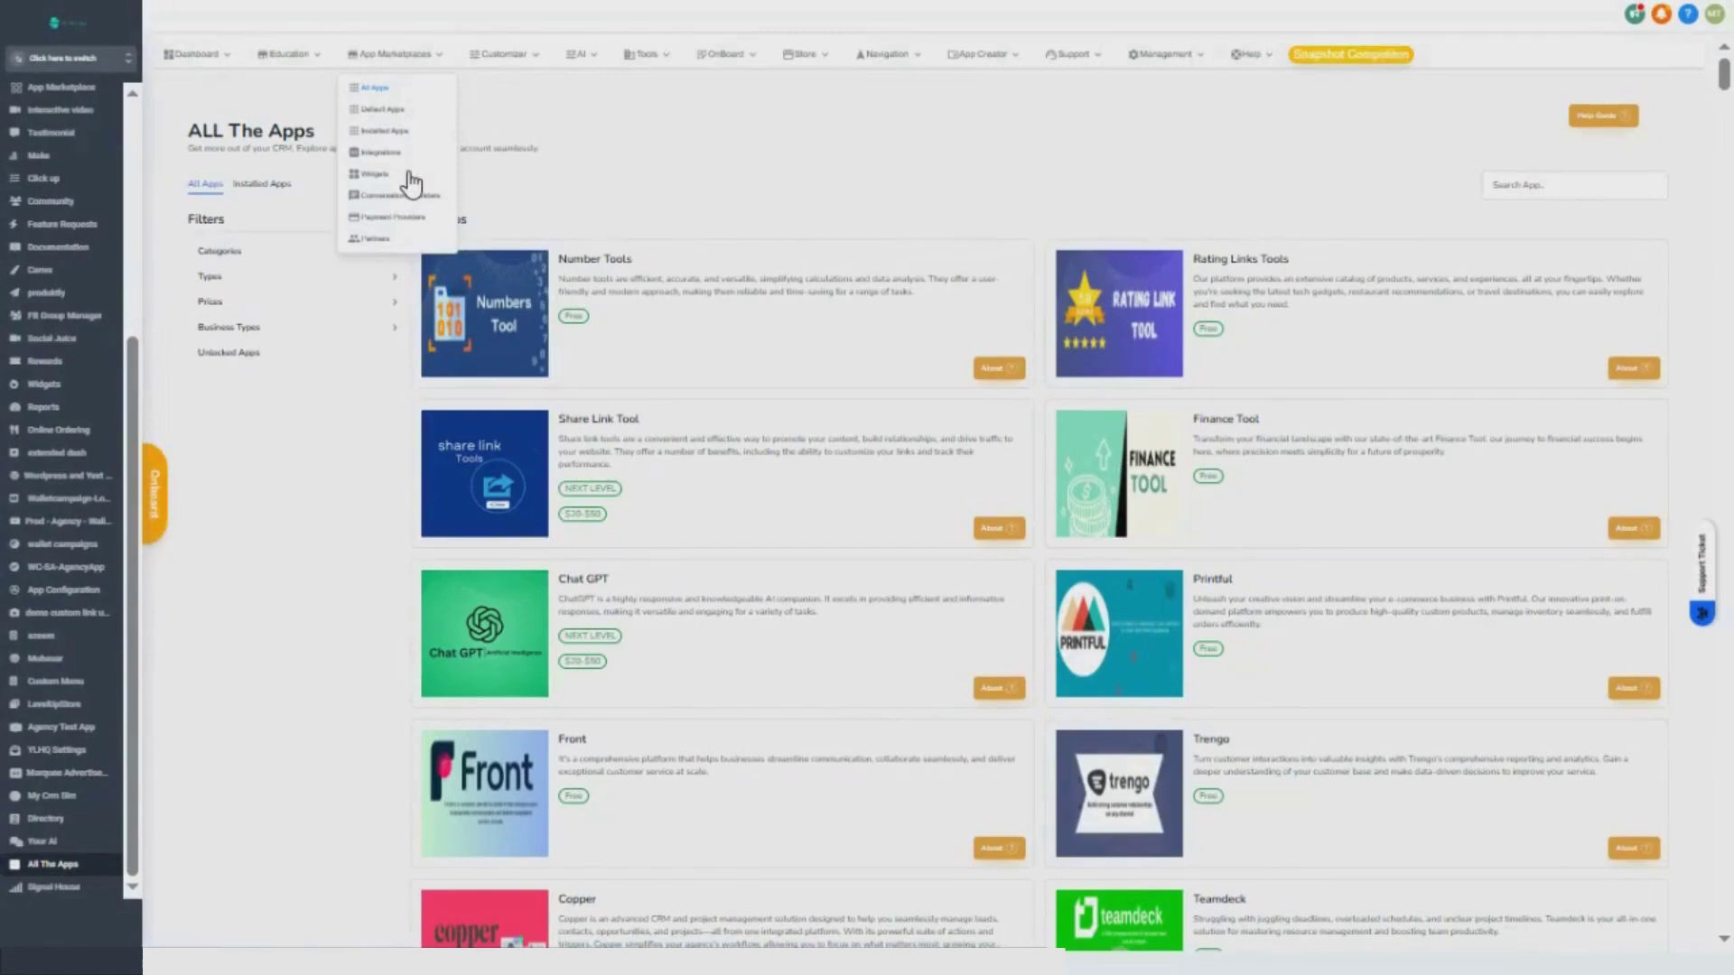
{"action": "left_click", "coordinate": [408, 239]}
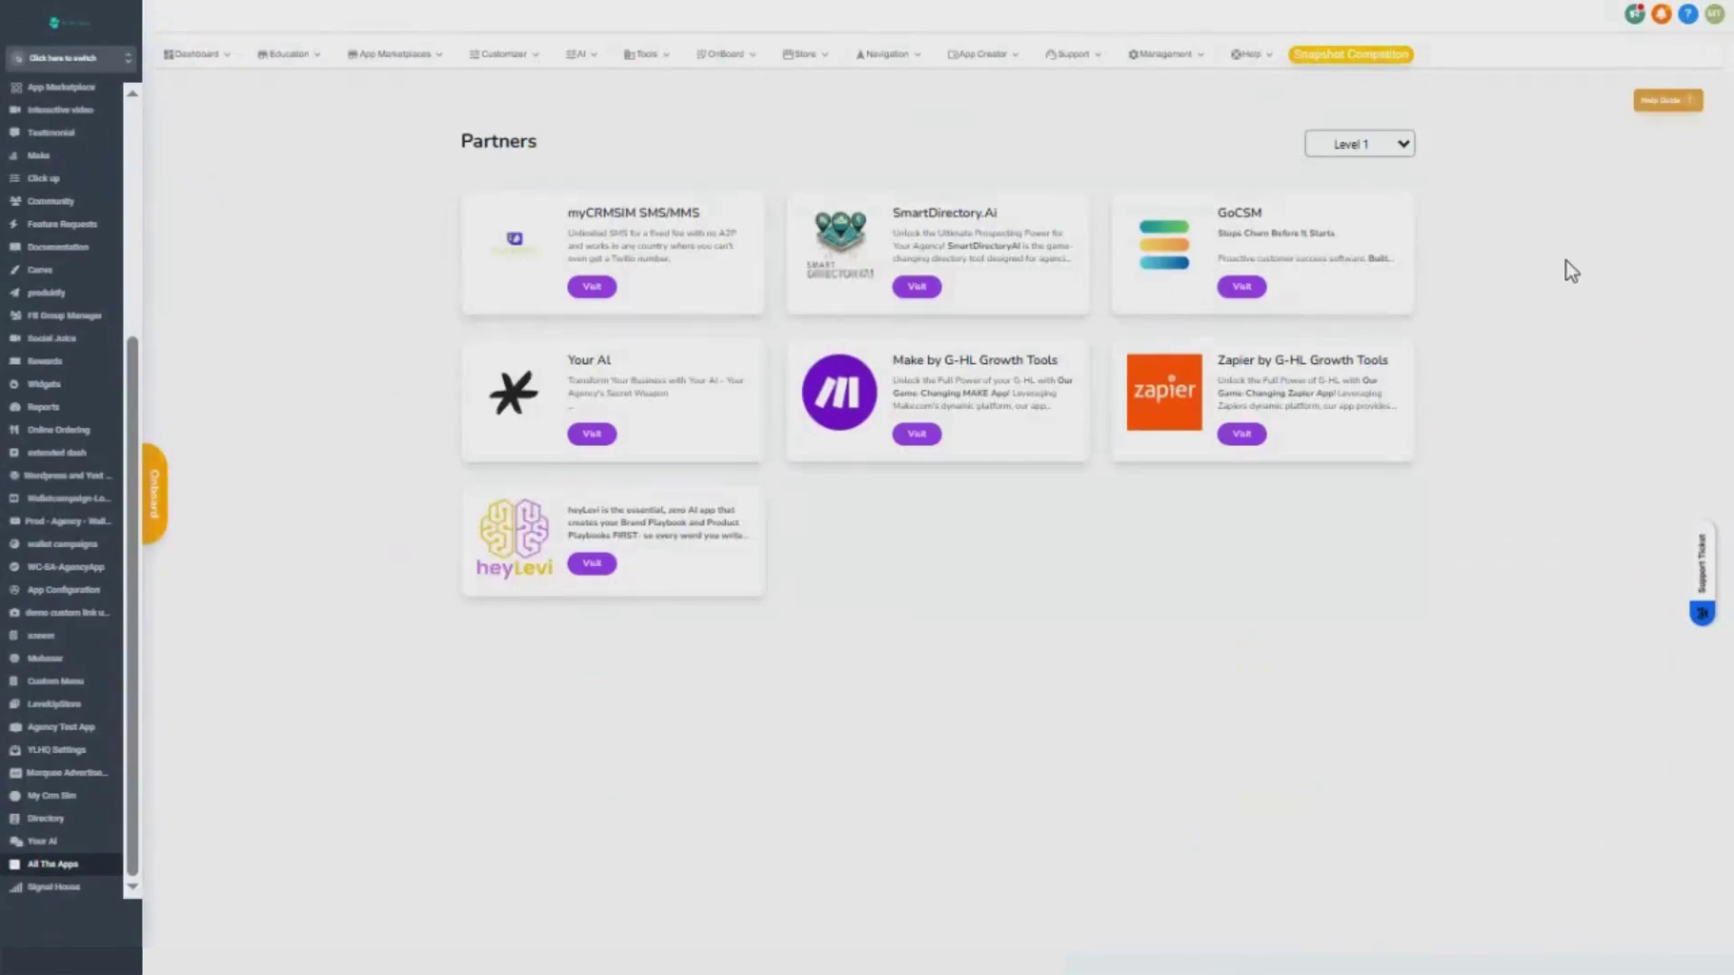
{"action": "left_click", "coordinate": [1382, 144]}
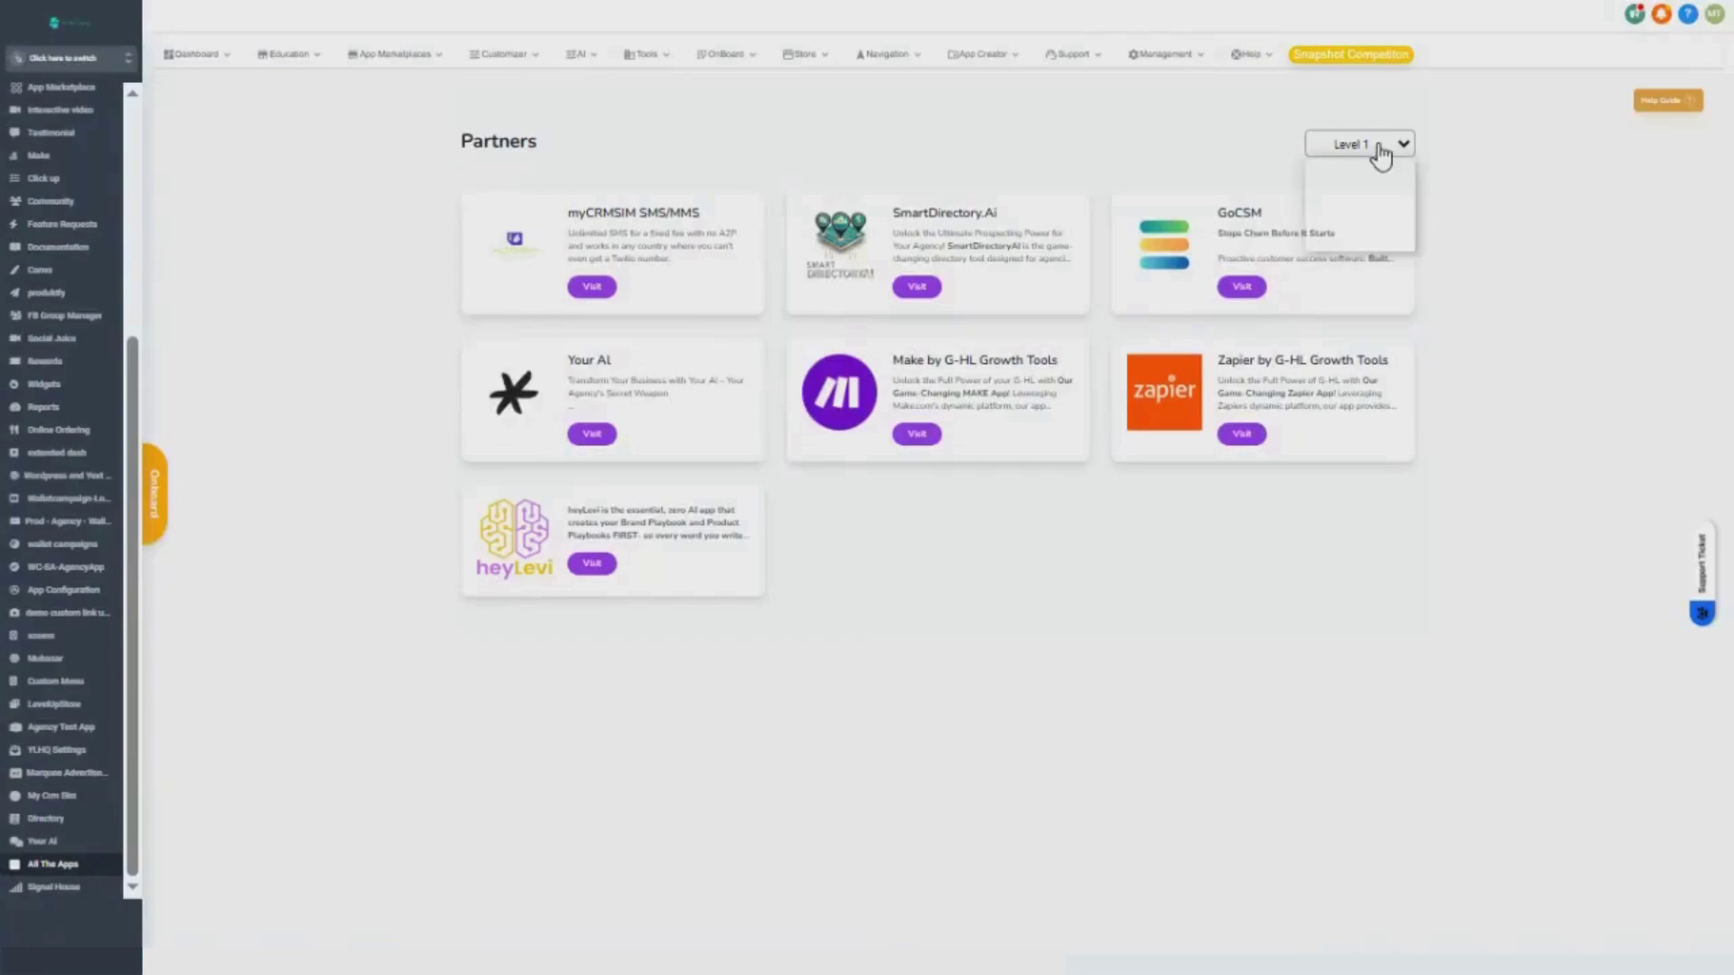
{"action": "left_click", "coordinate": [1354, 206]}
{"action": "left_click", "coordinate": [1360, 148]}
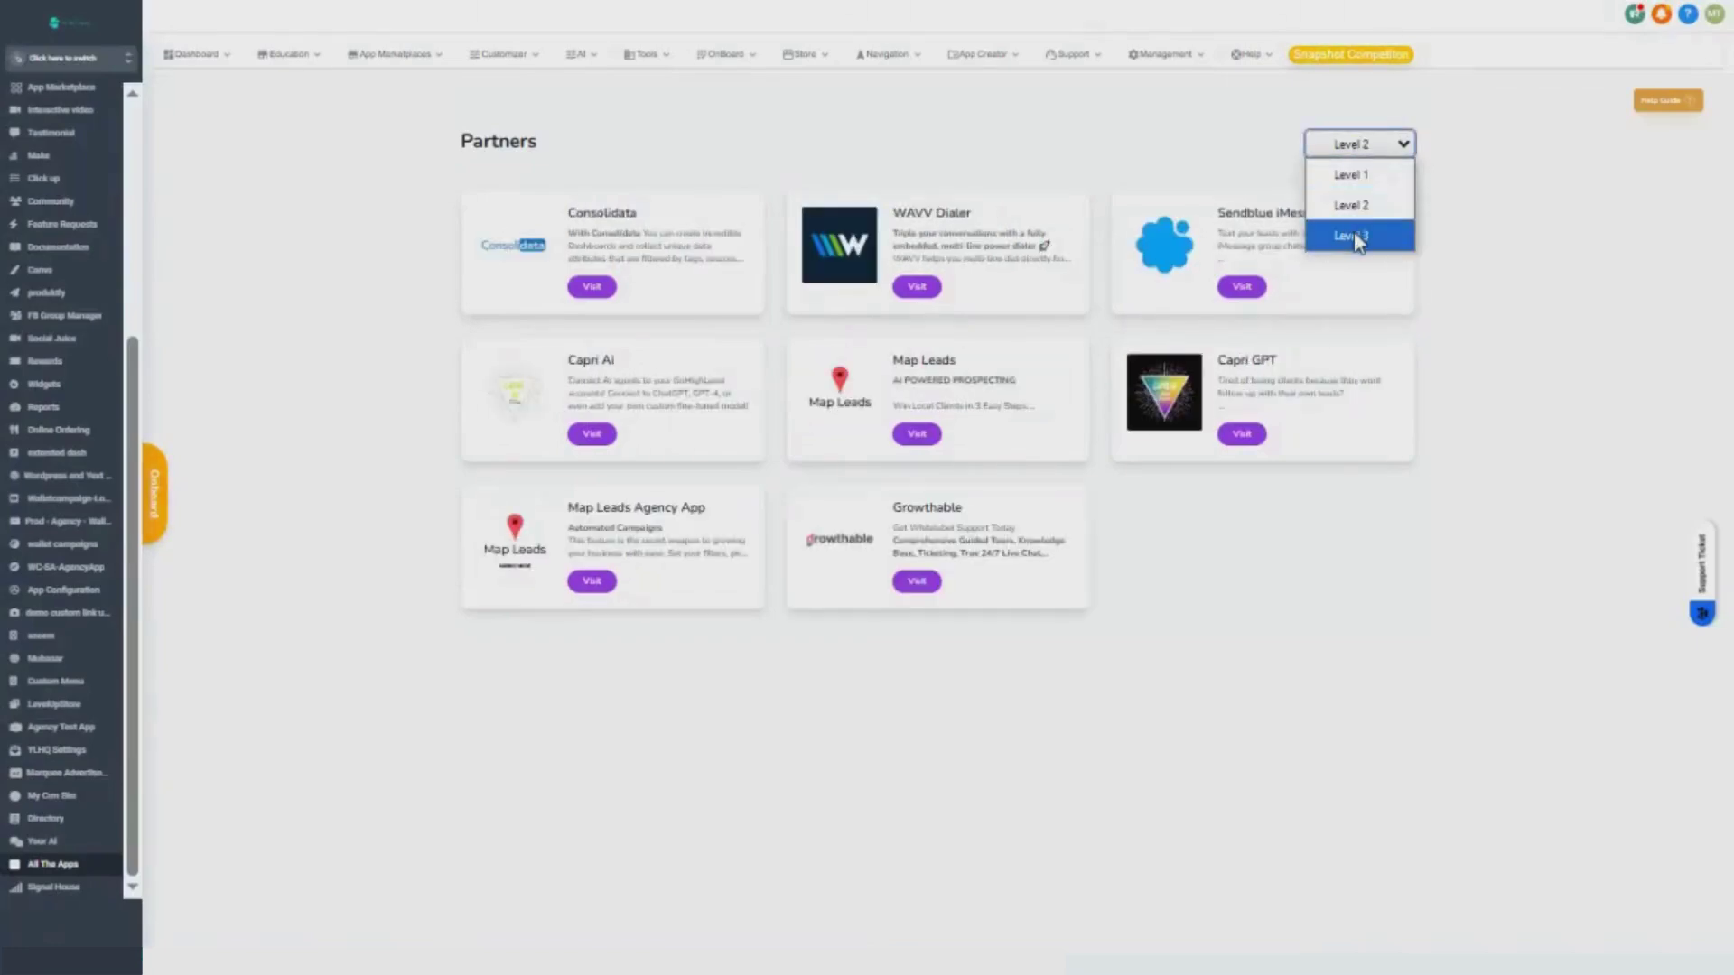
{"action": "left_click", "coordinate": [1351, 234]}
Step: Open the white-label domain settings and read the How to instructions for connecting the marketplace domain, including the A Record address
{"action": "left_click", "coordinate": [389, 56]}
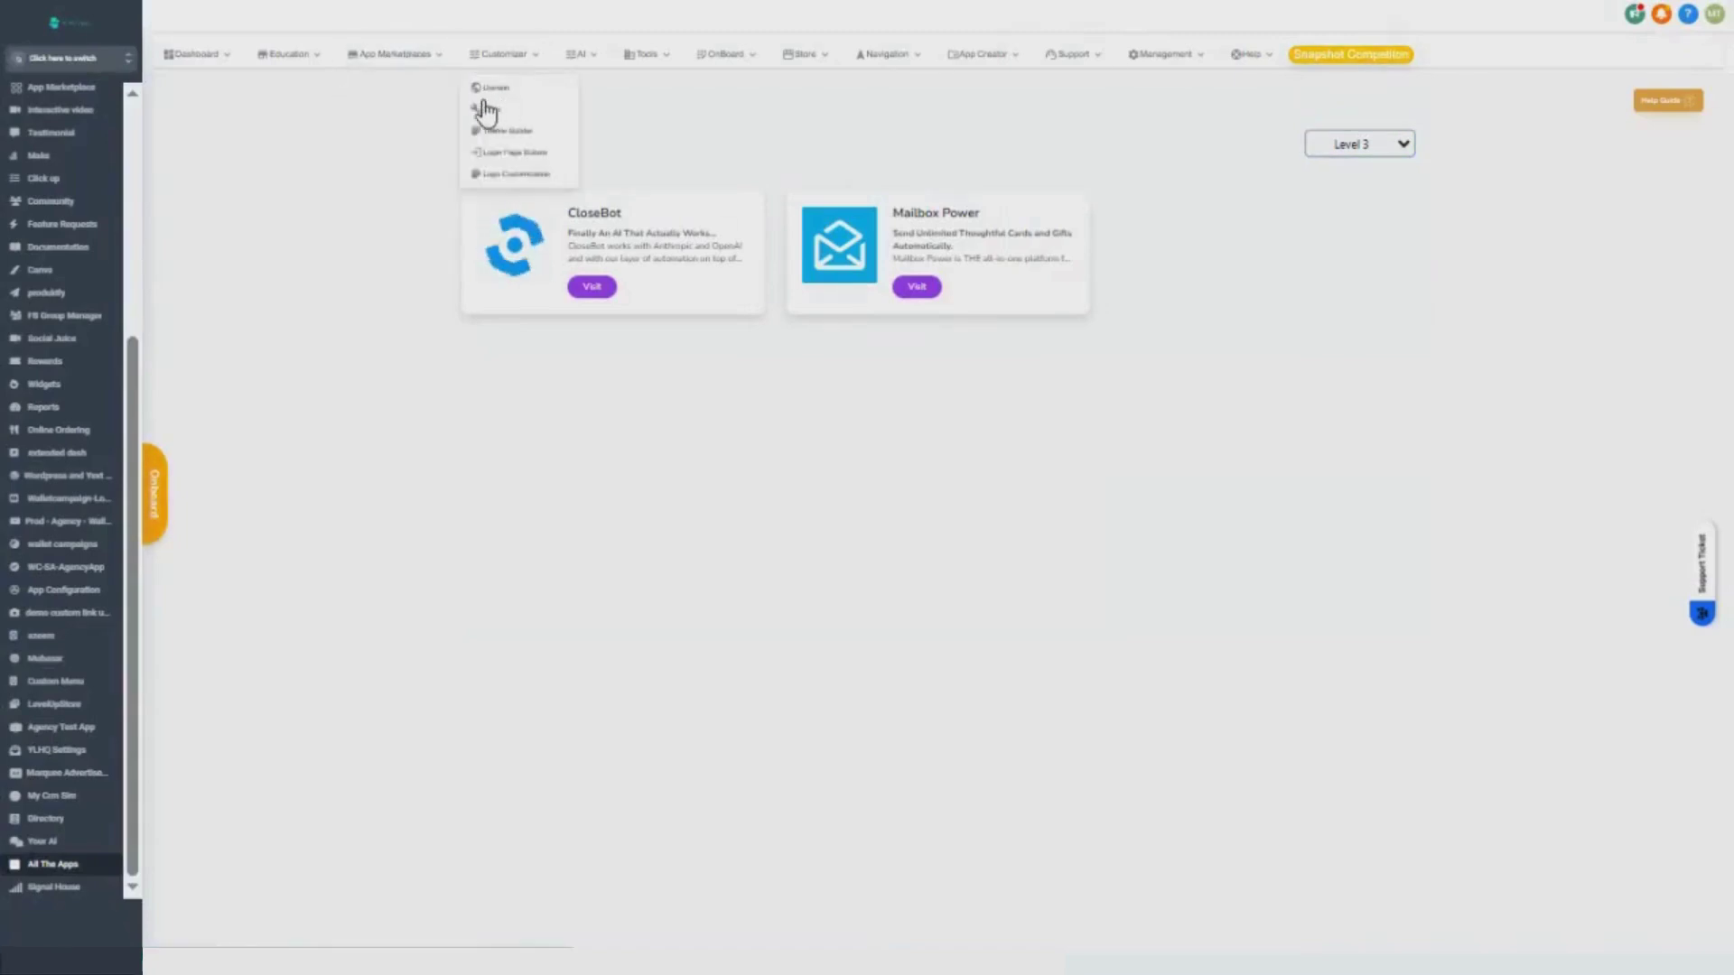
{"action": "left_click", "coordinate": [492, 89]}
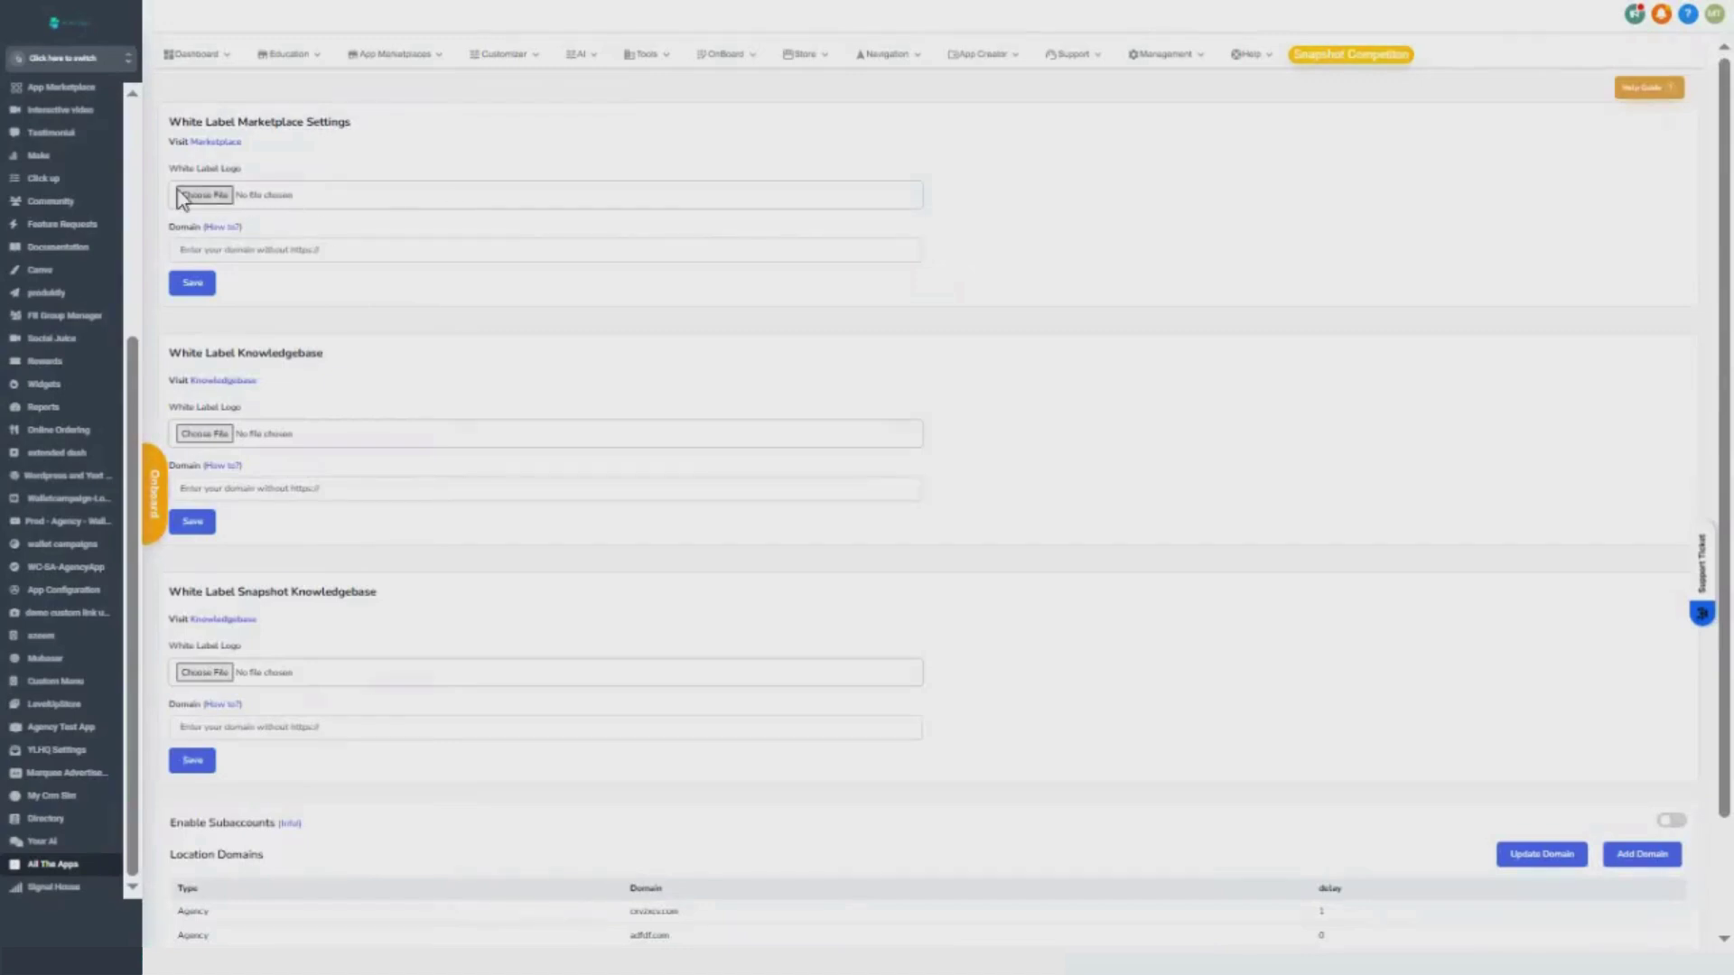
{"action": "left_click", "coordinate": [270, 260]}
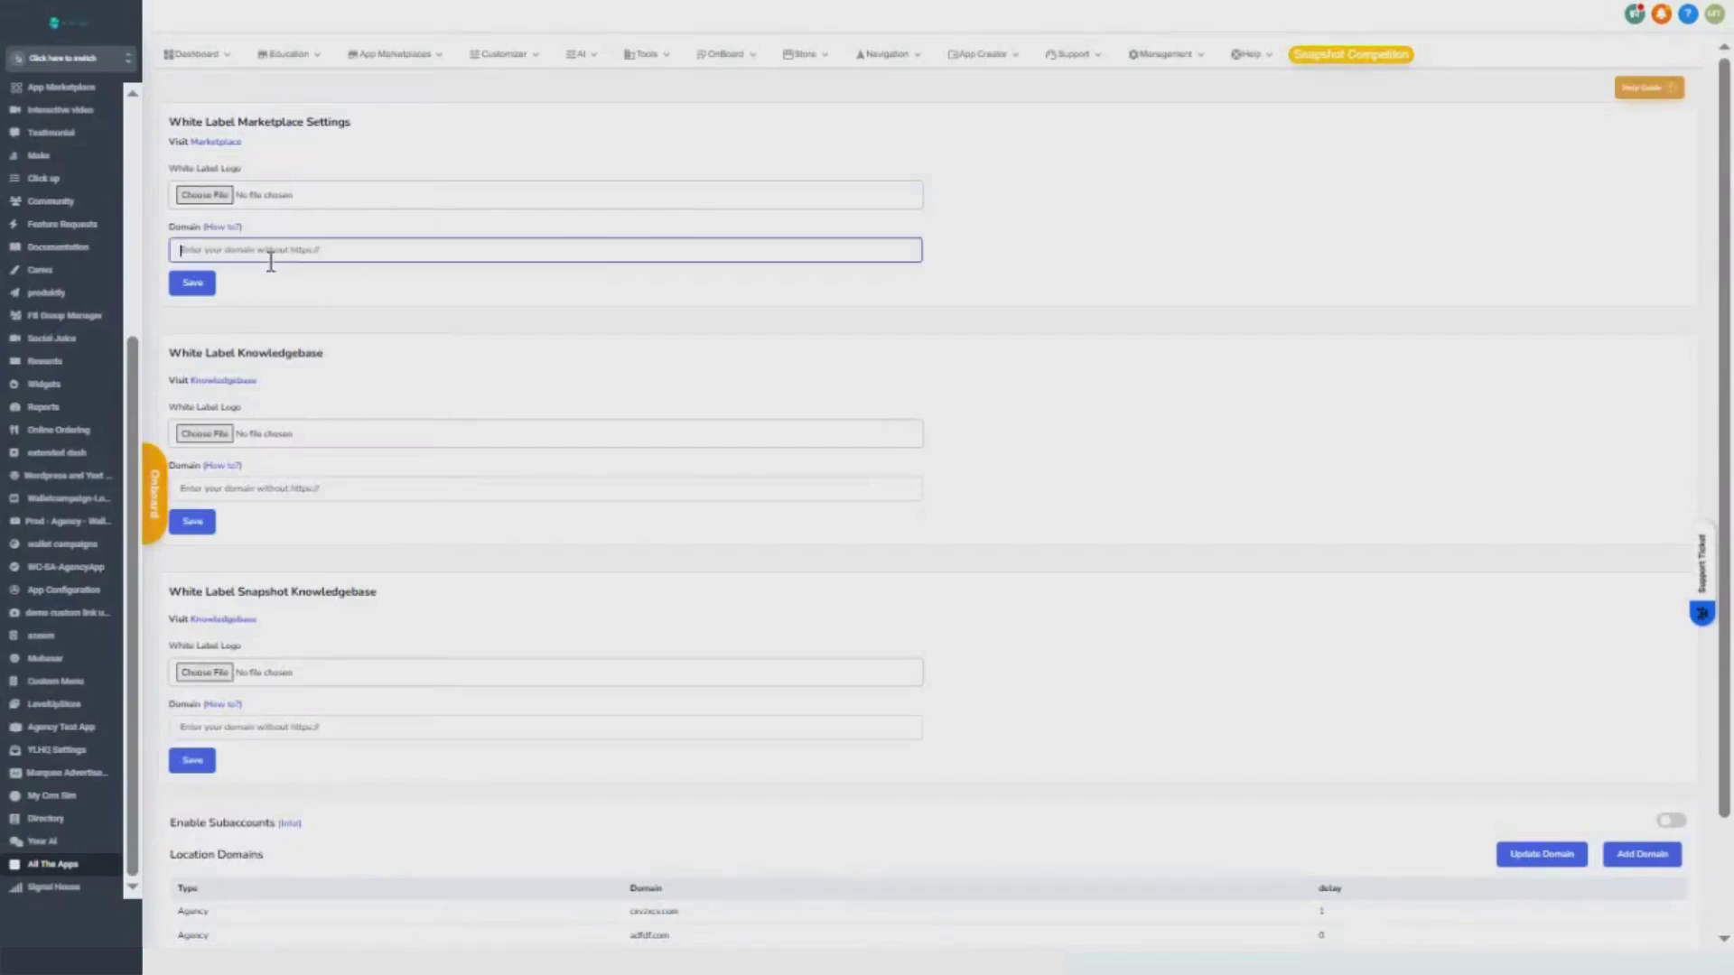
{"action": "left_click", "coordinate": [221, 227]}
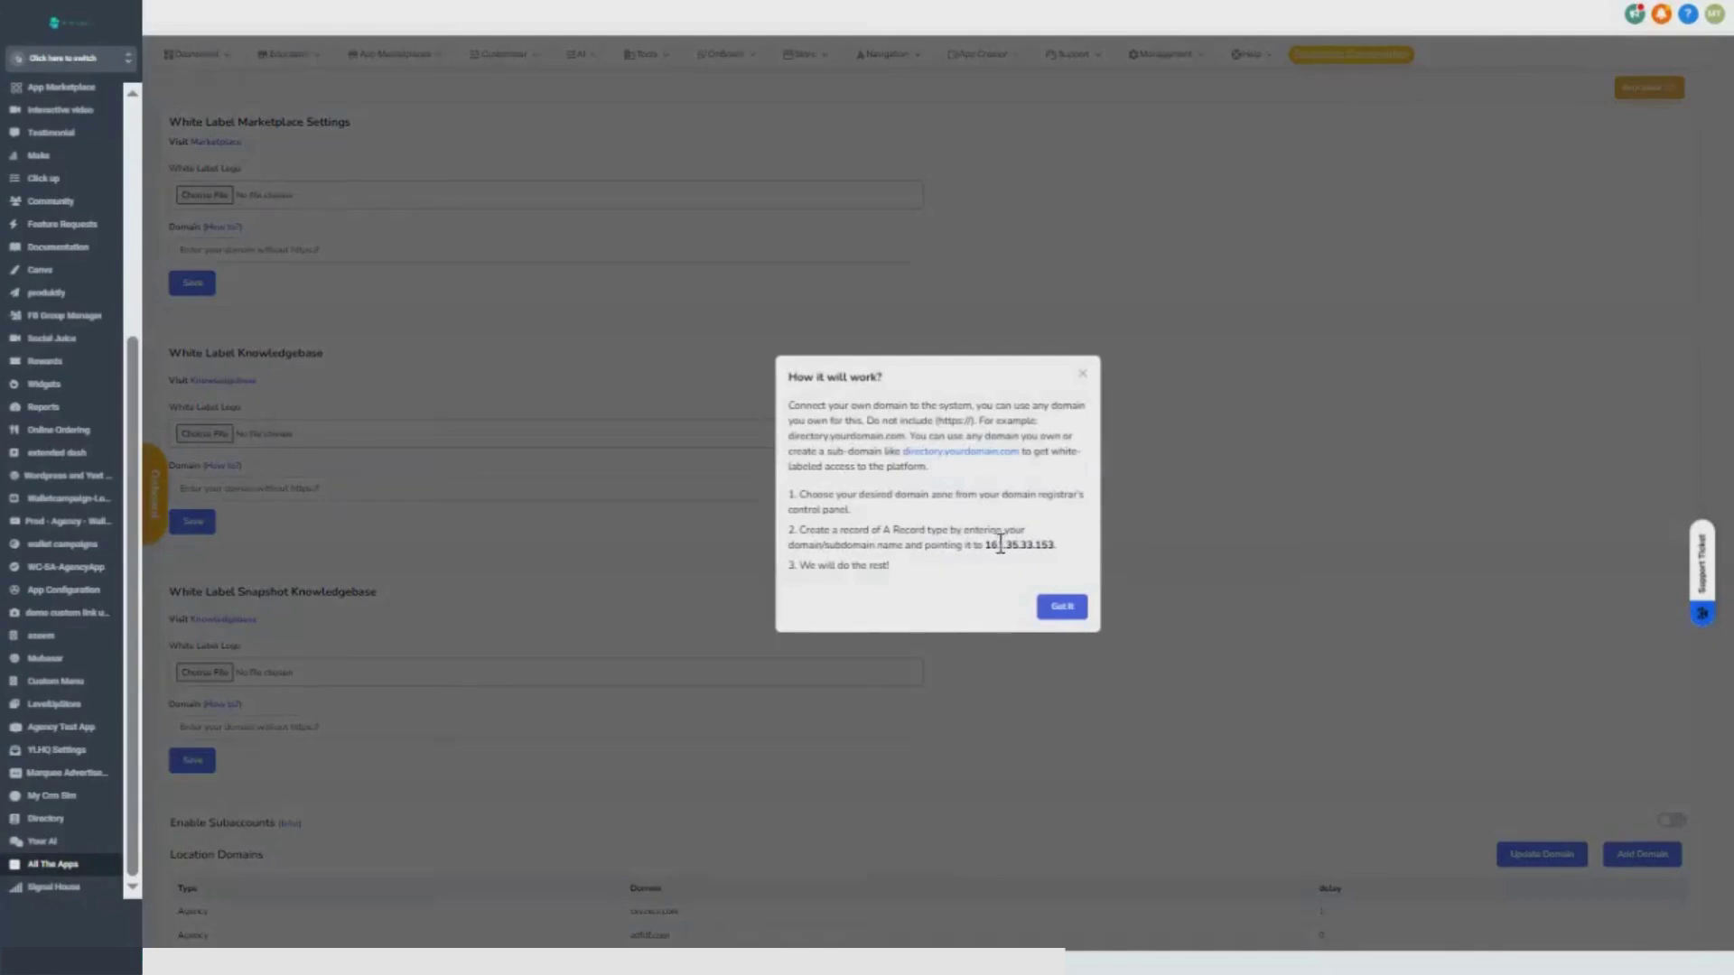
{"action": "left_click_drag", "start_coordinate": [987, 545], "coordinate": [1062, 552]}
{"action": "left_click", "coordinate": [1083, 374]}
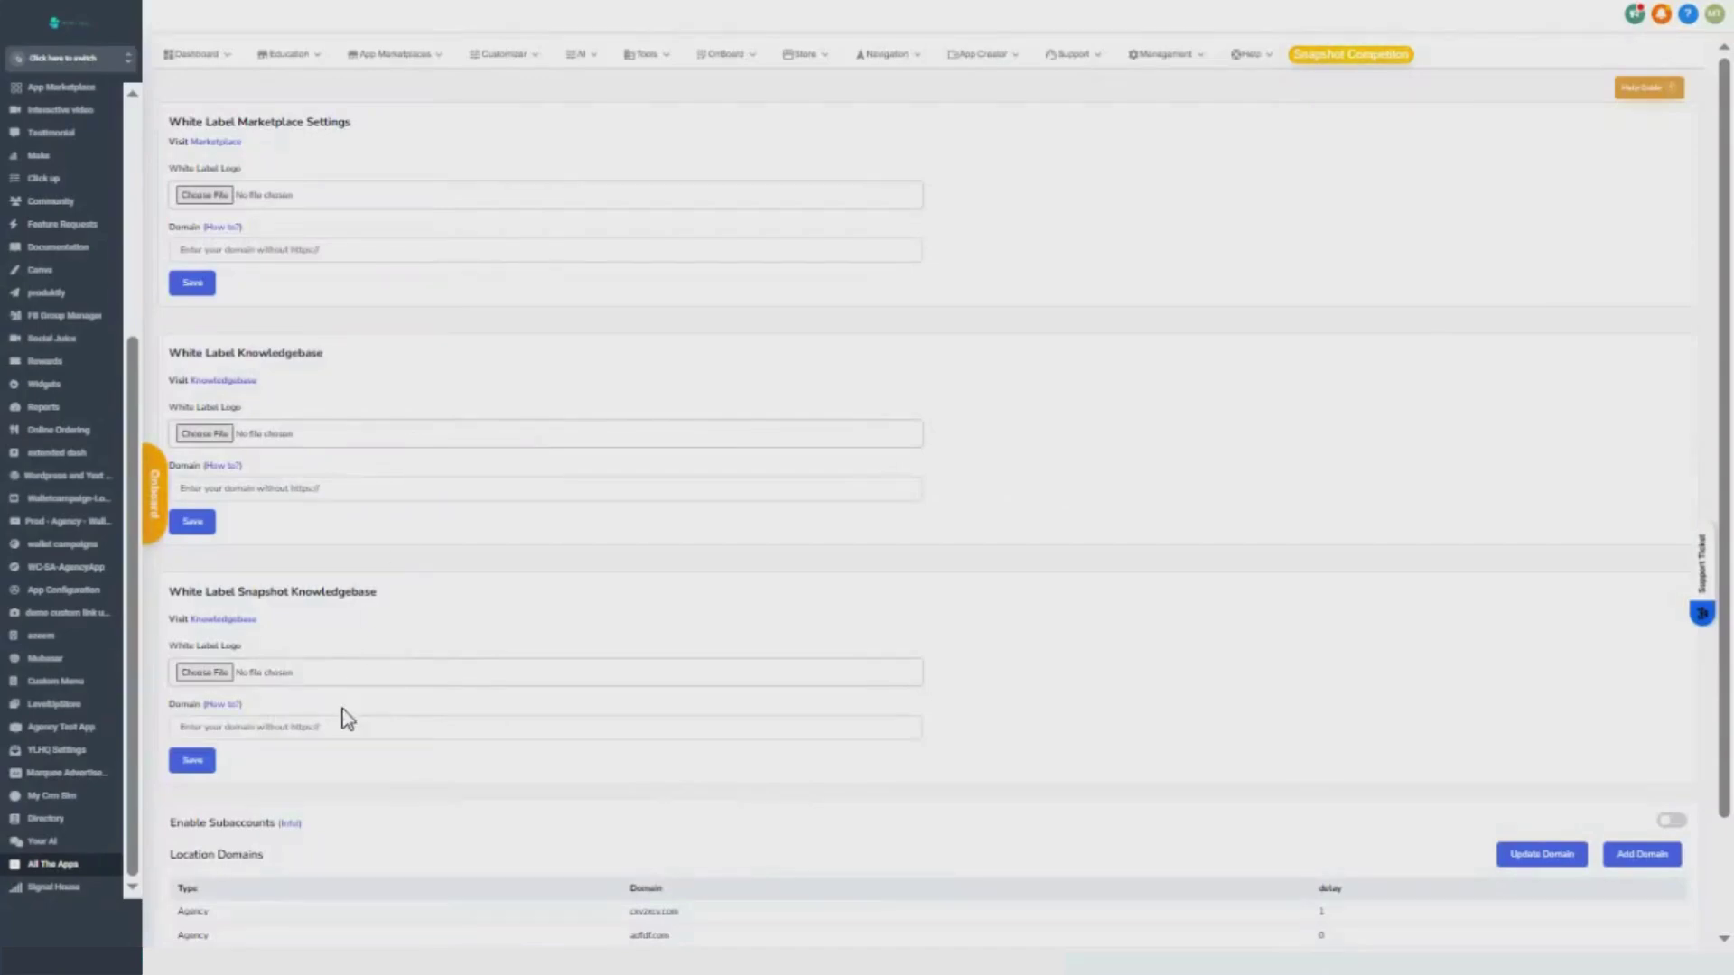
Step: Open the logo file picker for the White Label Snapshot Knowledgebase and close it without choosing a file
{"action": "left_click", "coordinate": [327, 684]}
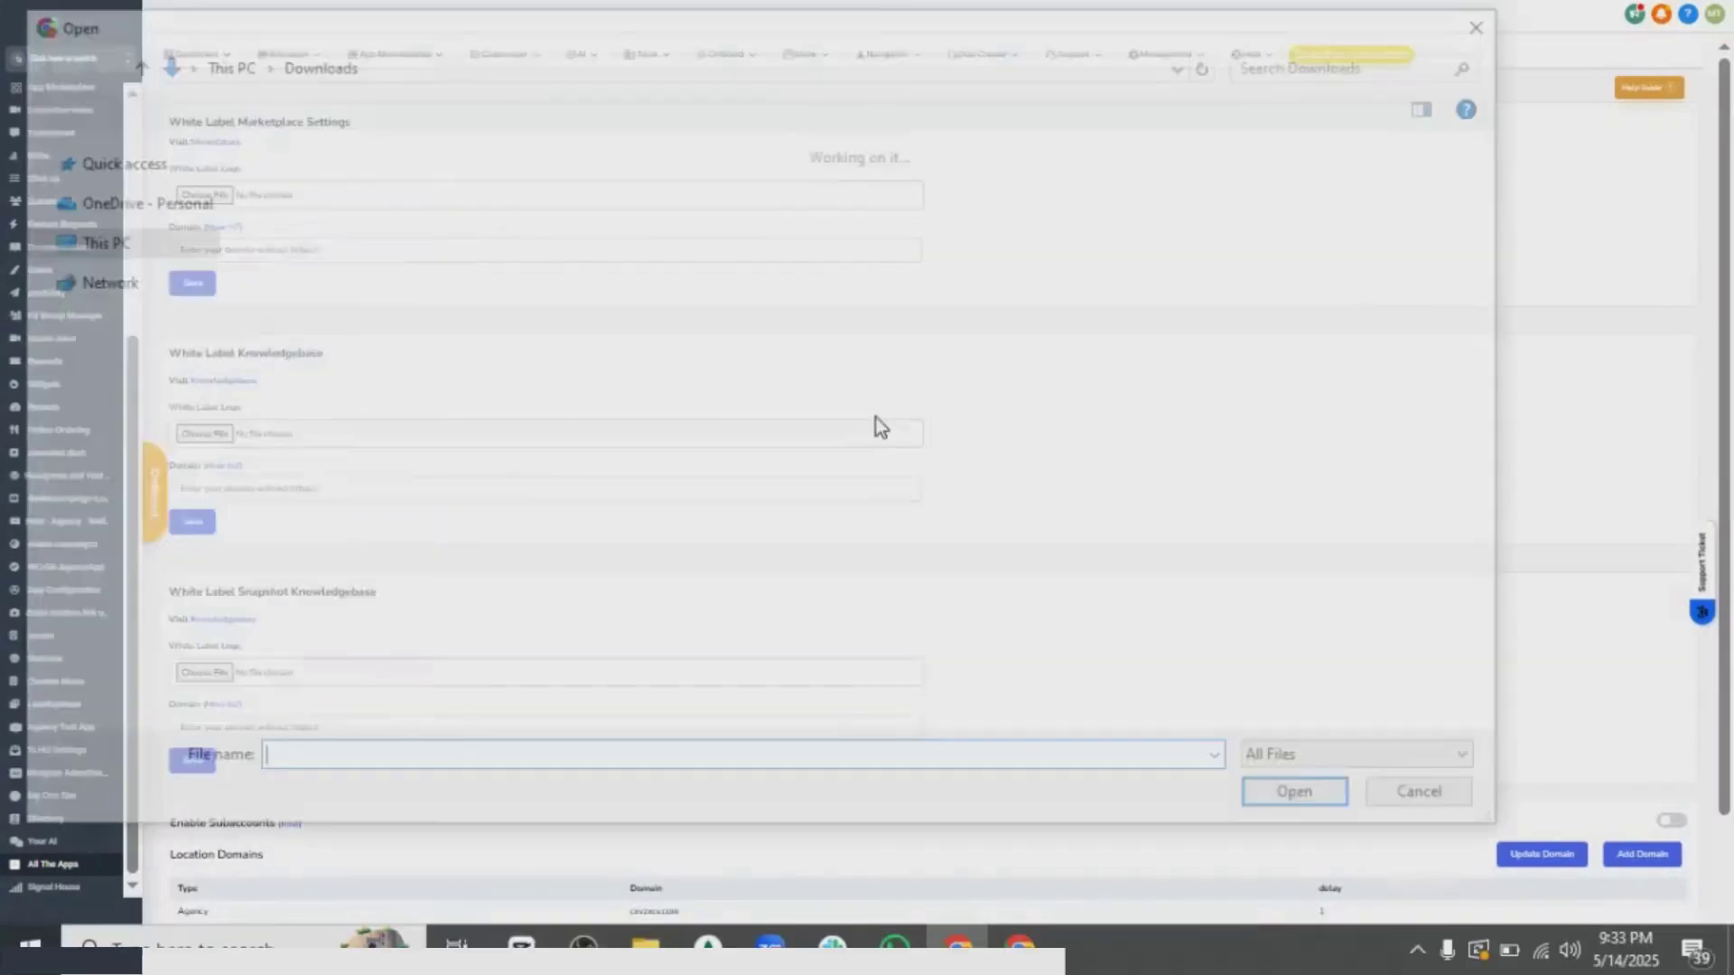
{"action": "left_click", "coordinate": [1489, 19]}
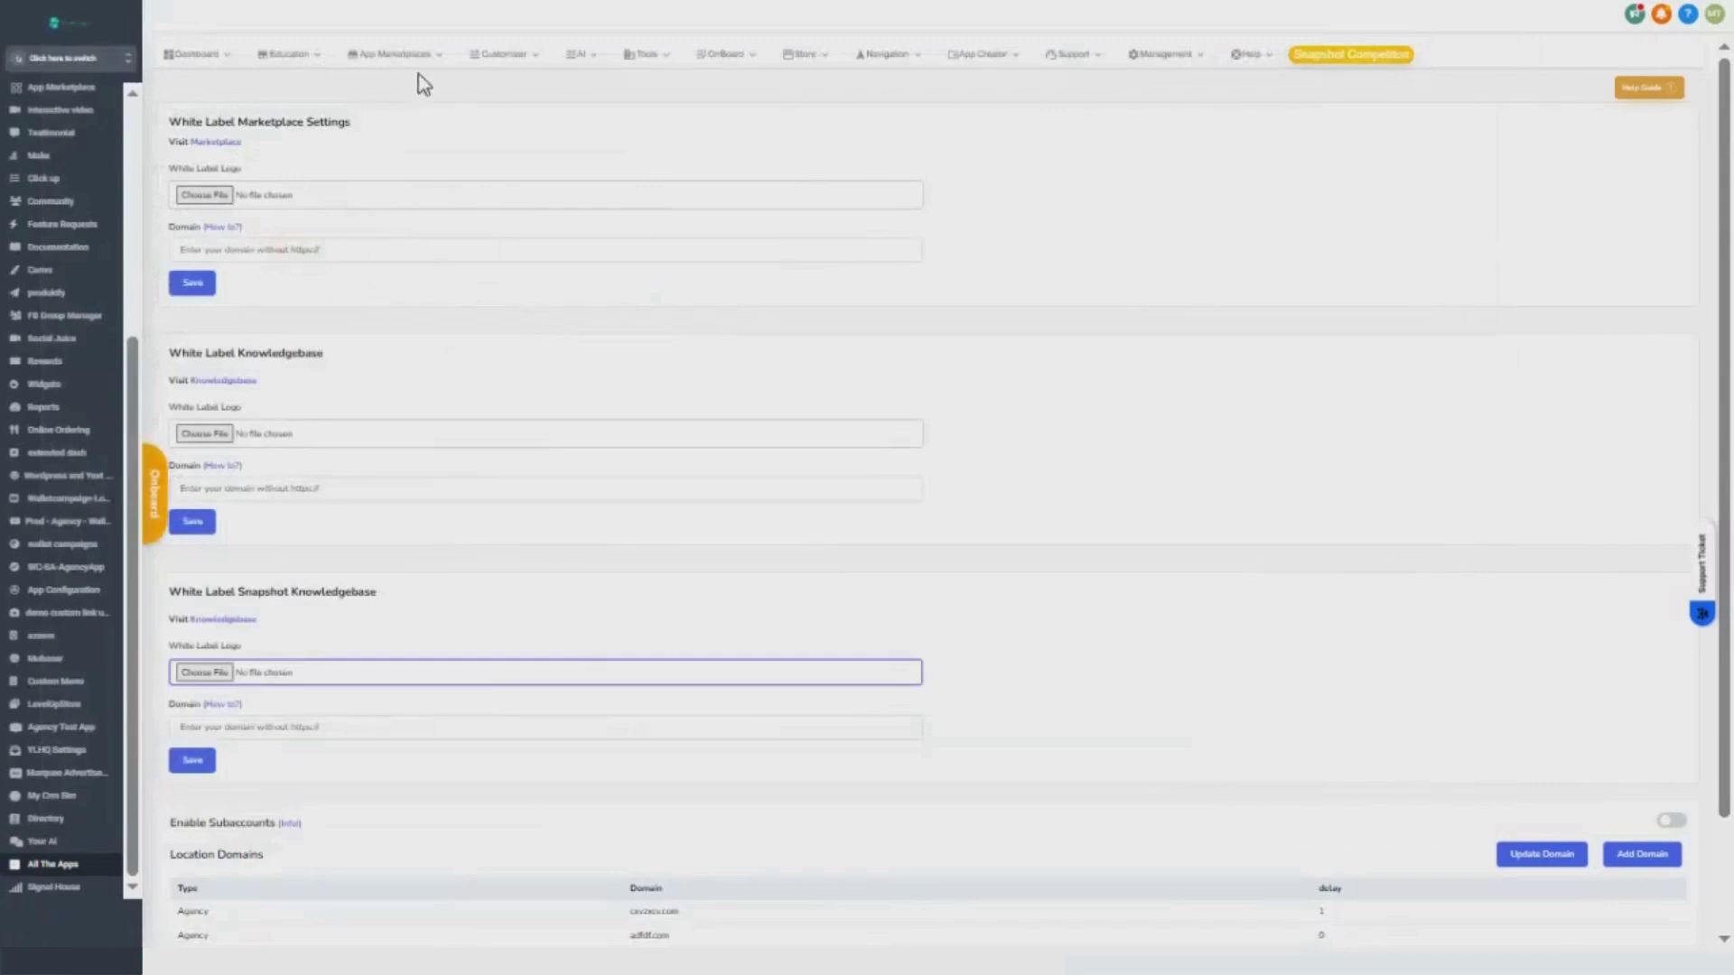
Step: Open the Customizer's Tools settings and enable the Feedback tool under Support Tools
{"action": "left_click", "coordinate": [503, 56]}
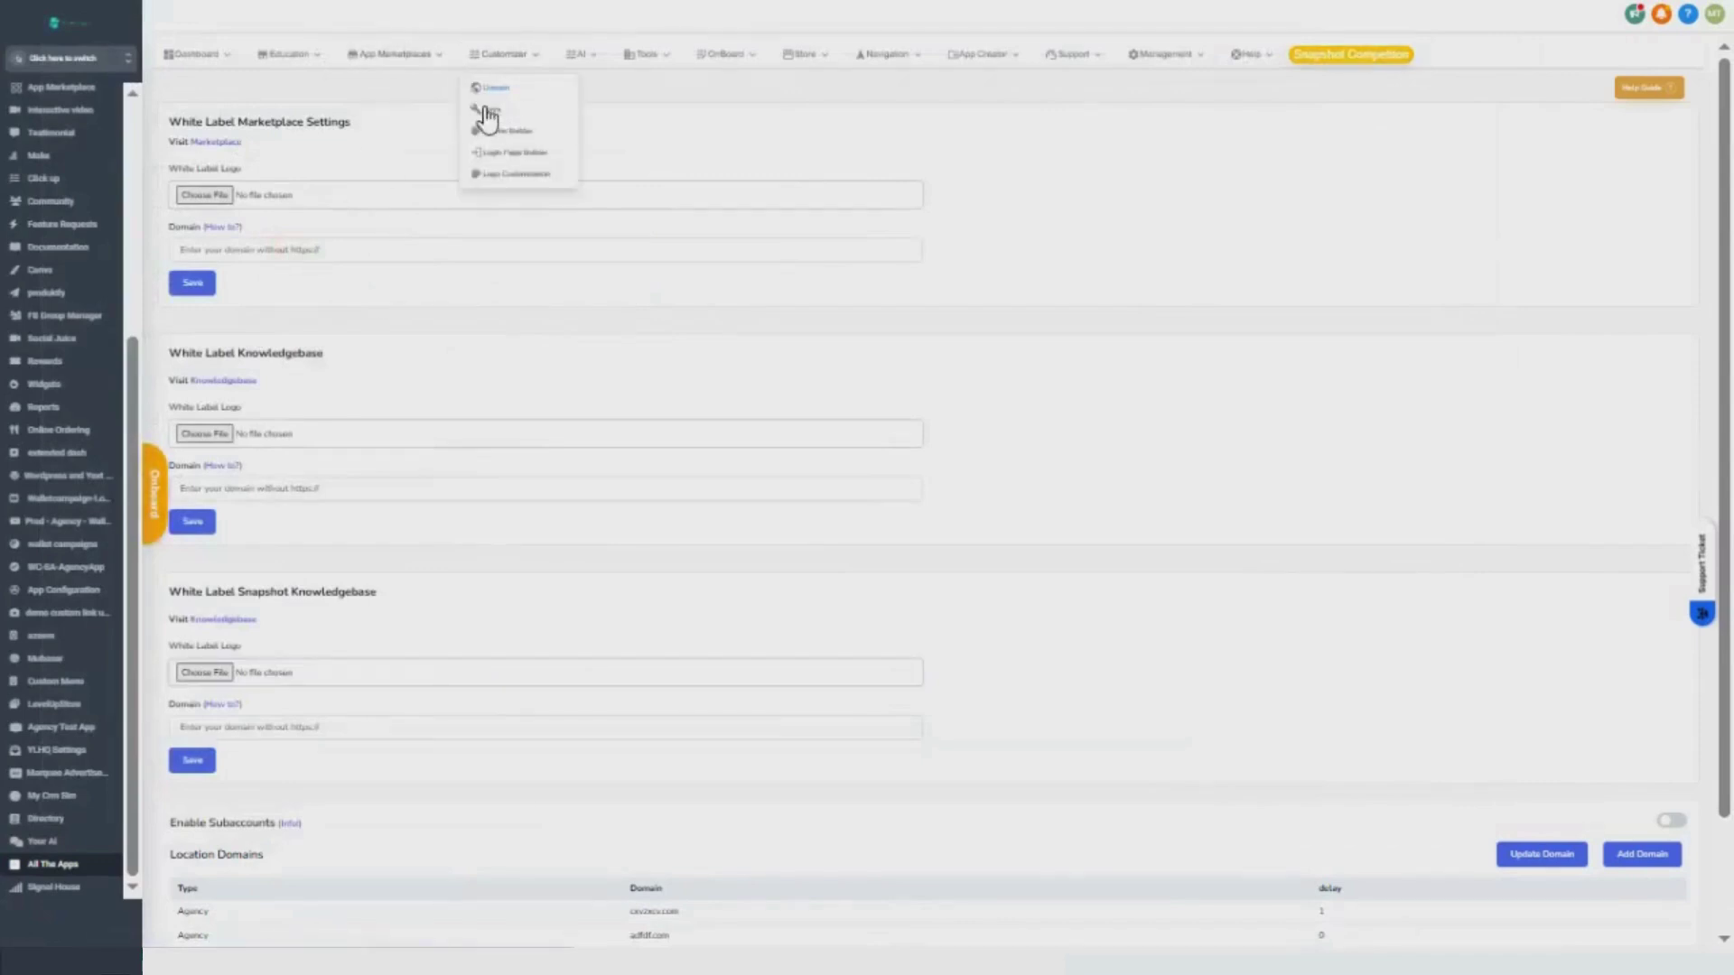
{"action": "left_click", "coordinate": [488, 111]}
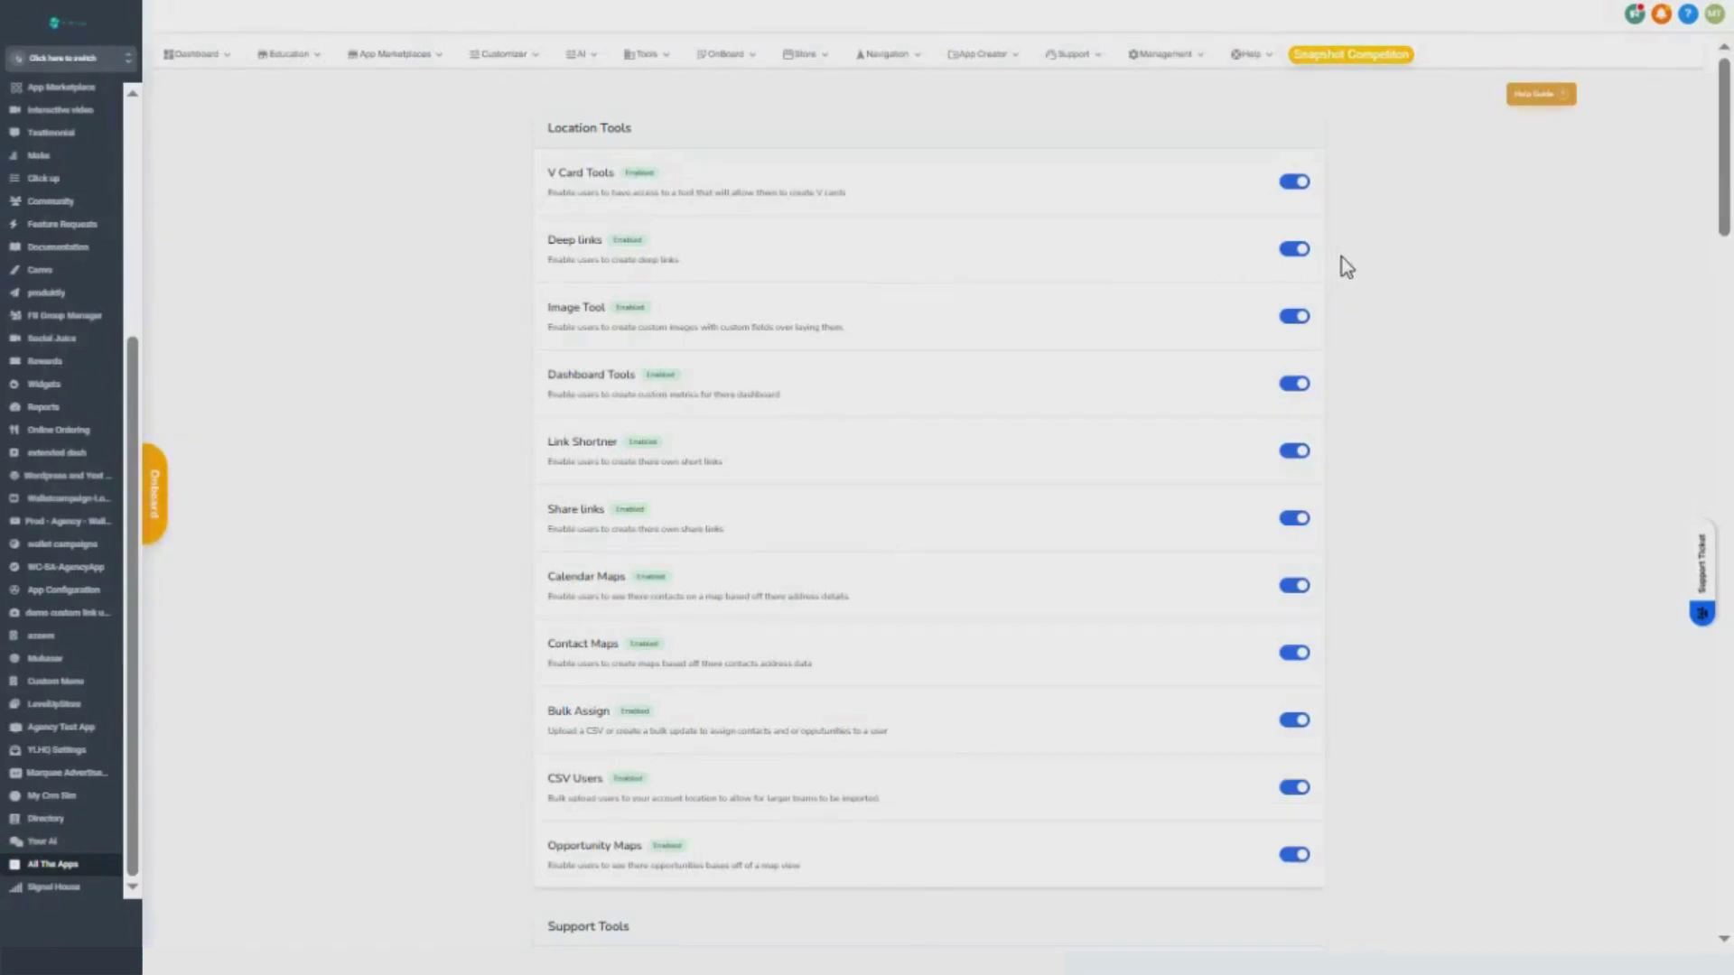
{"action": "scroll", "coordinate": [1343, 268], "scroll_direction": "down", "scroll_amount": 7}
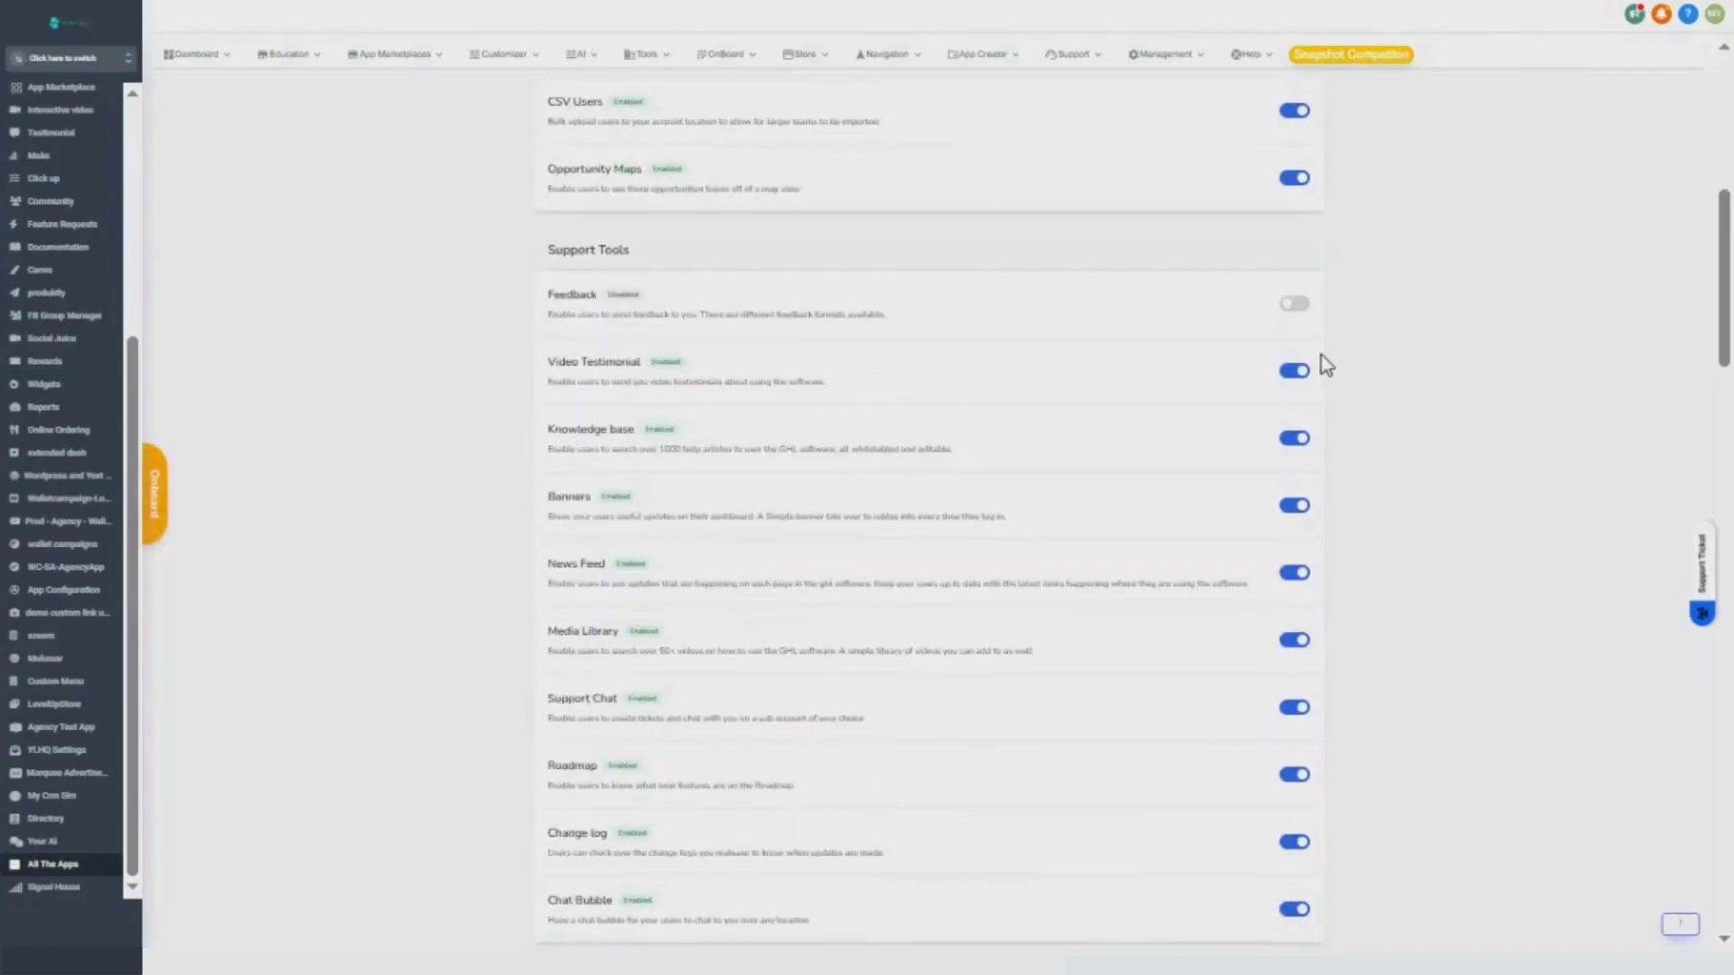
{"action": "left_click", "coordinate": [1300, 307]}
Step: View the available themes in the Customizer's Theme Builder and Login Page Builder
{"action": "left_click", "coordinate": [506, 56]}
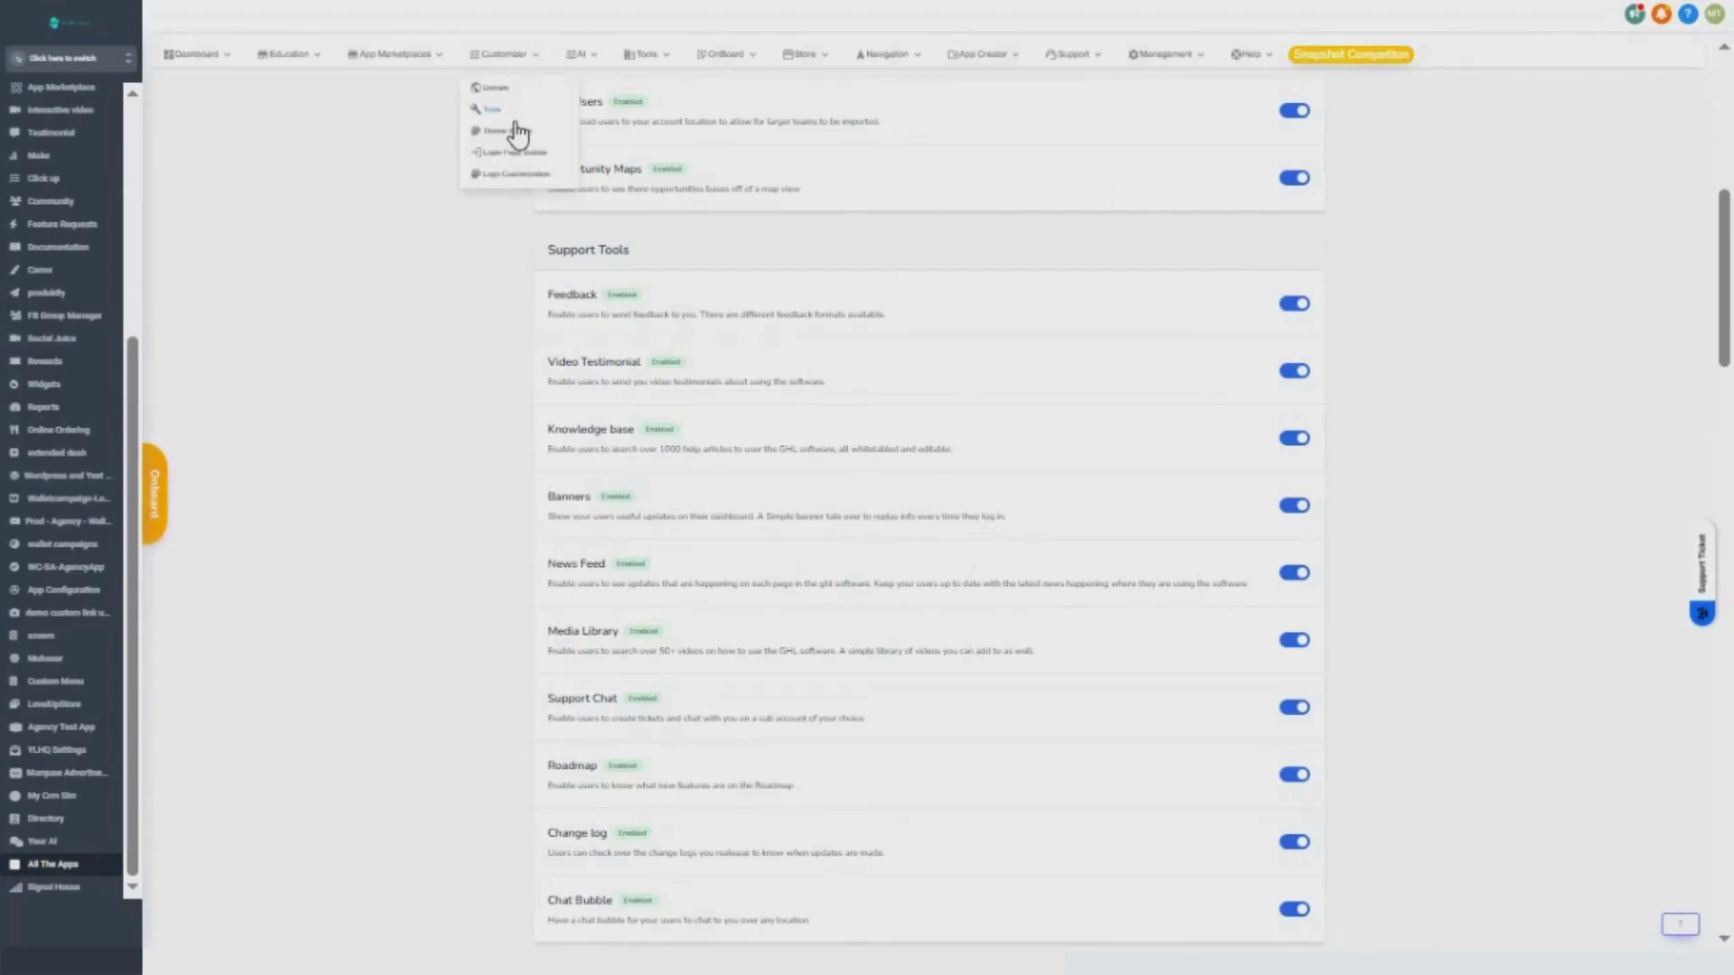
{"action": "left_click", "coordinate": [510, 151]}
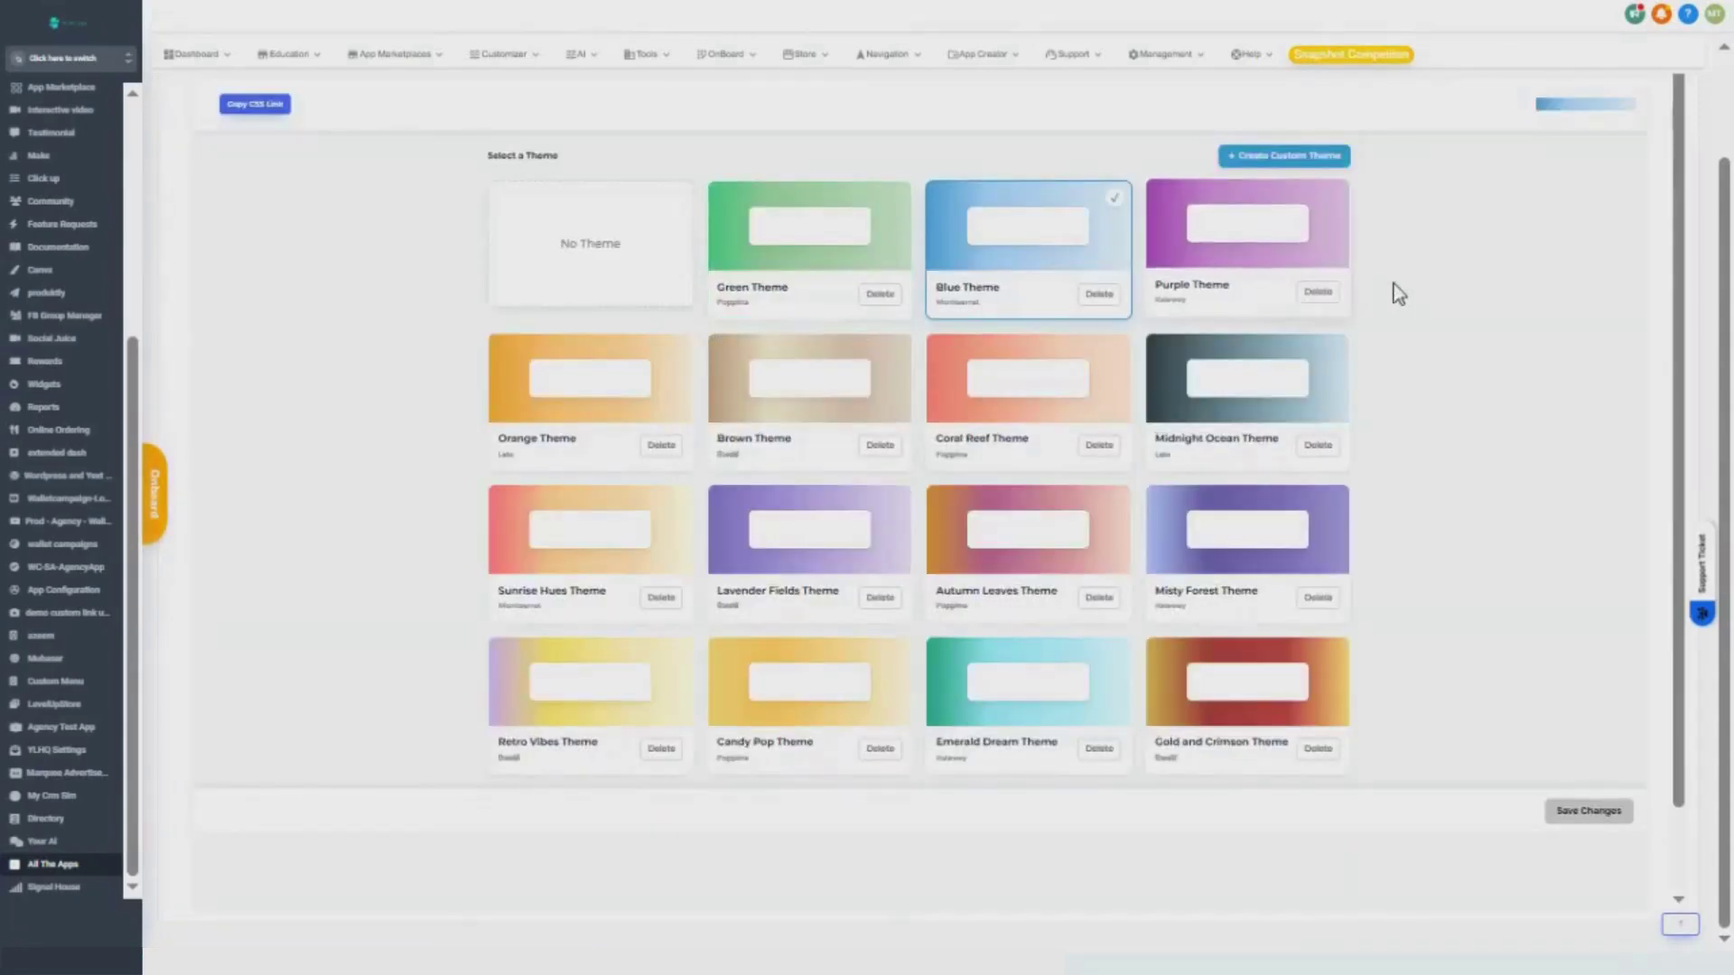
{"action": "left_click", "coordinate": [517, 52]}
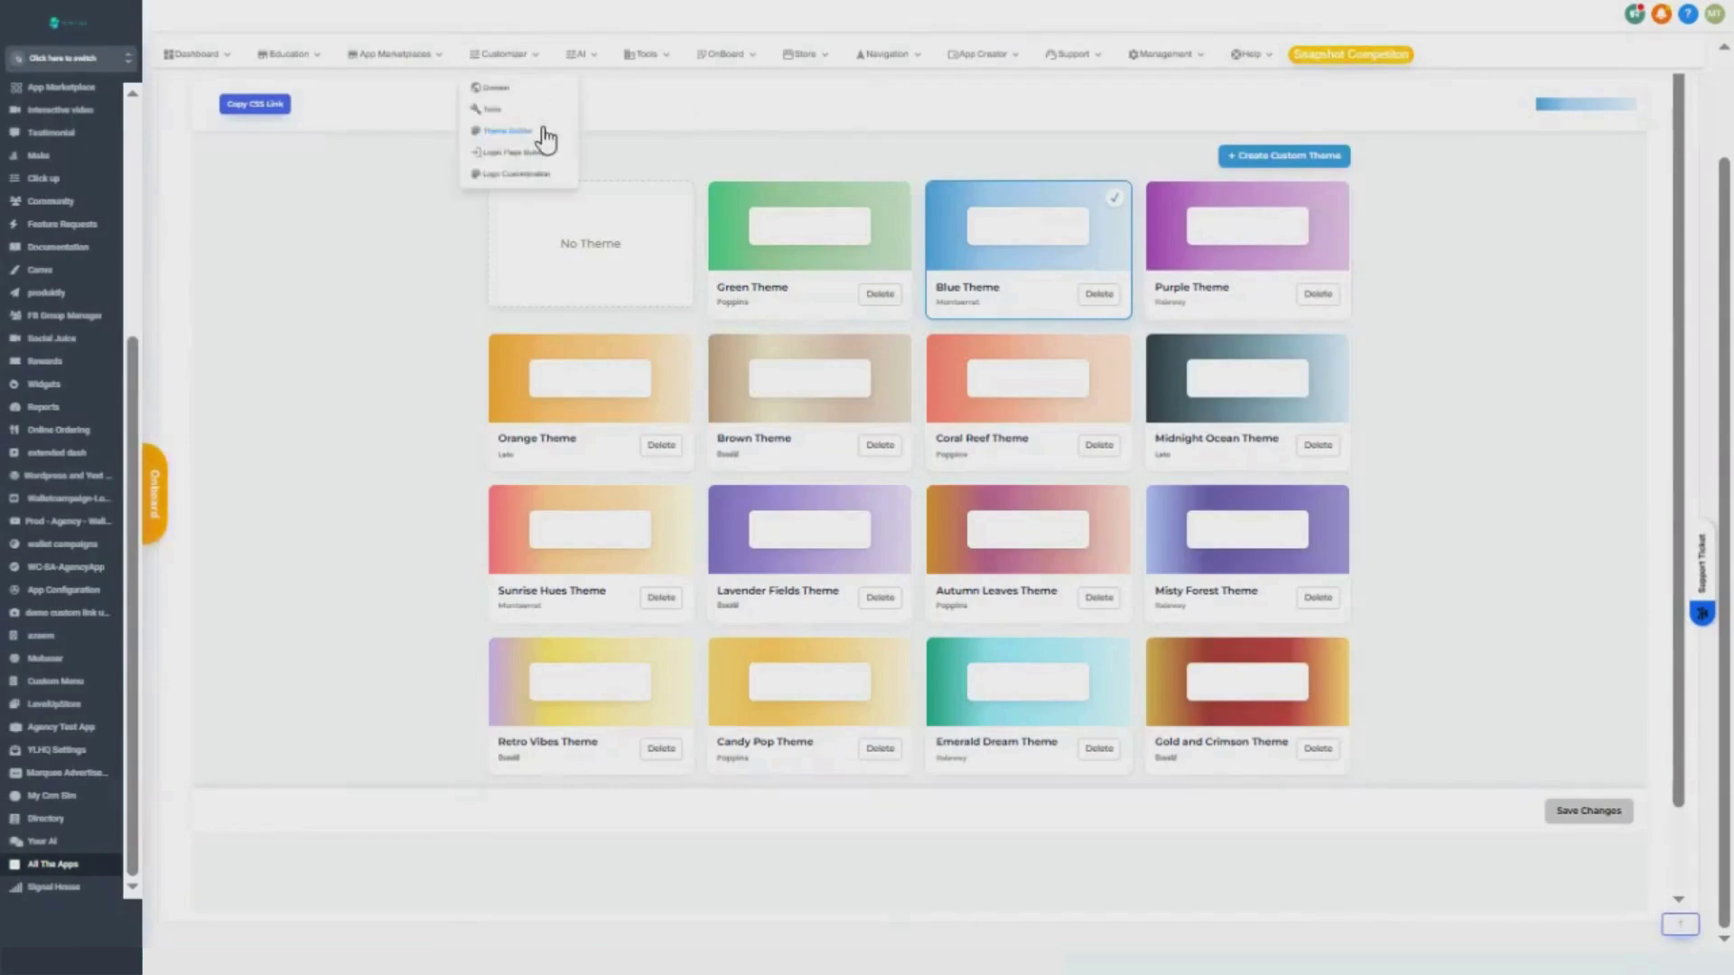
{"action": "left_click", "coordinate": [530, 160]}
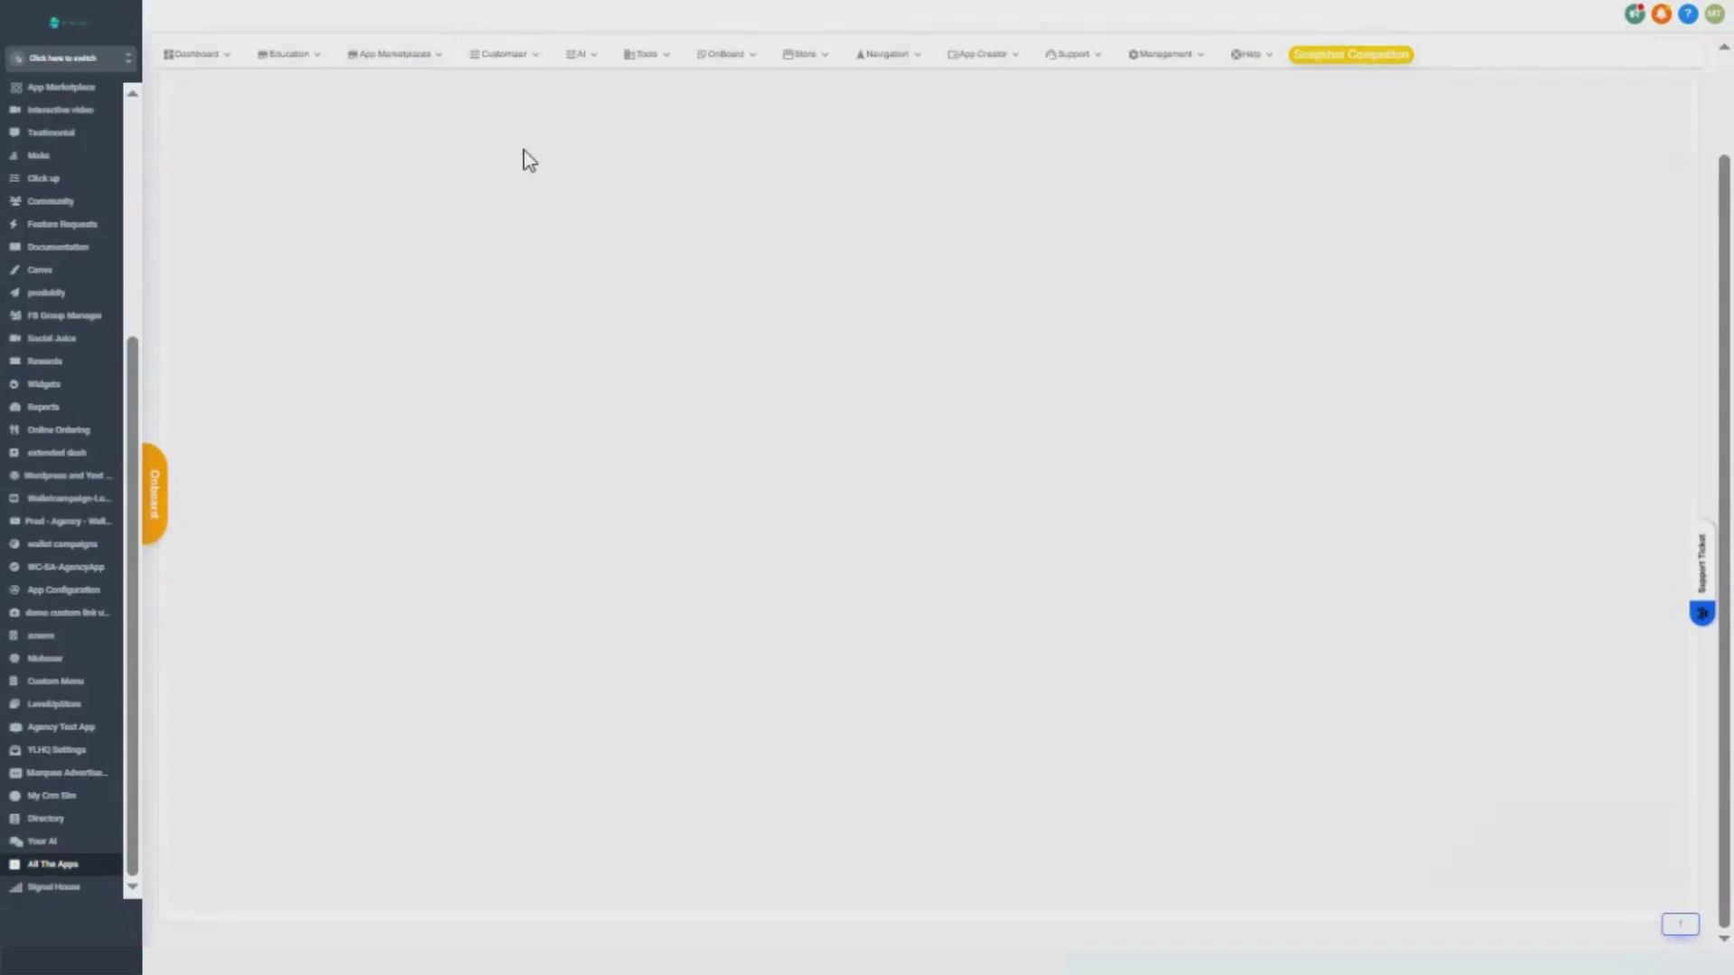
Step: Open the Customizer's Logo Customization page and view its custom logo setting
{"action": "left_click", "coordinate": [502, 68]}
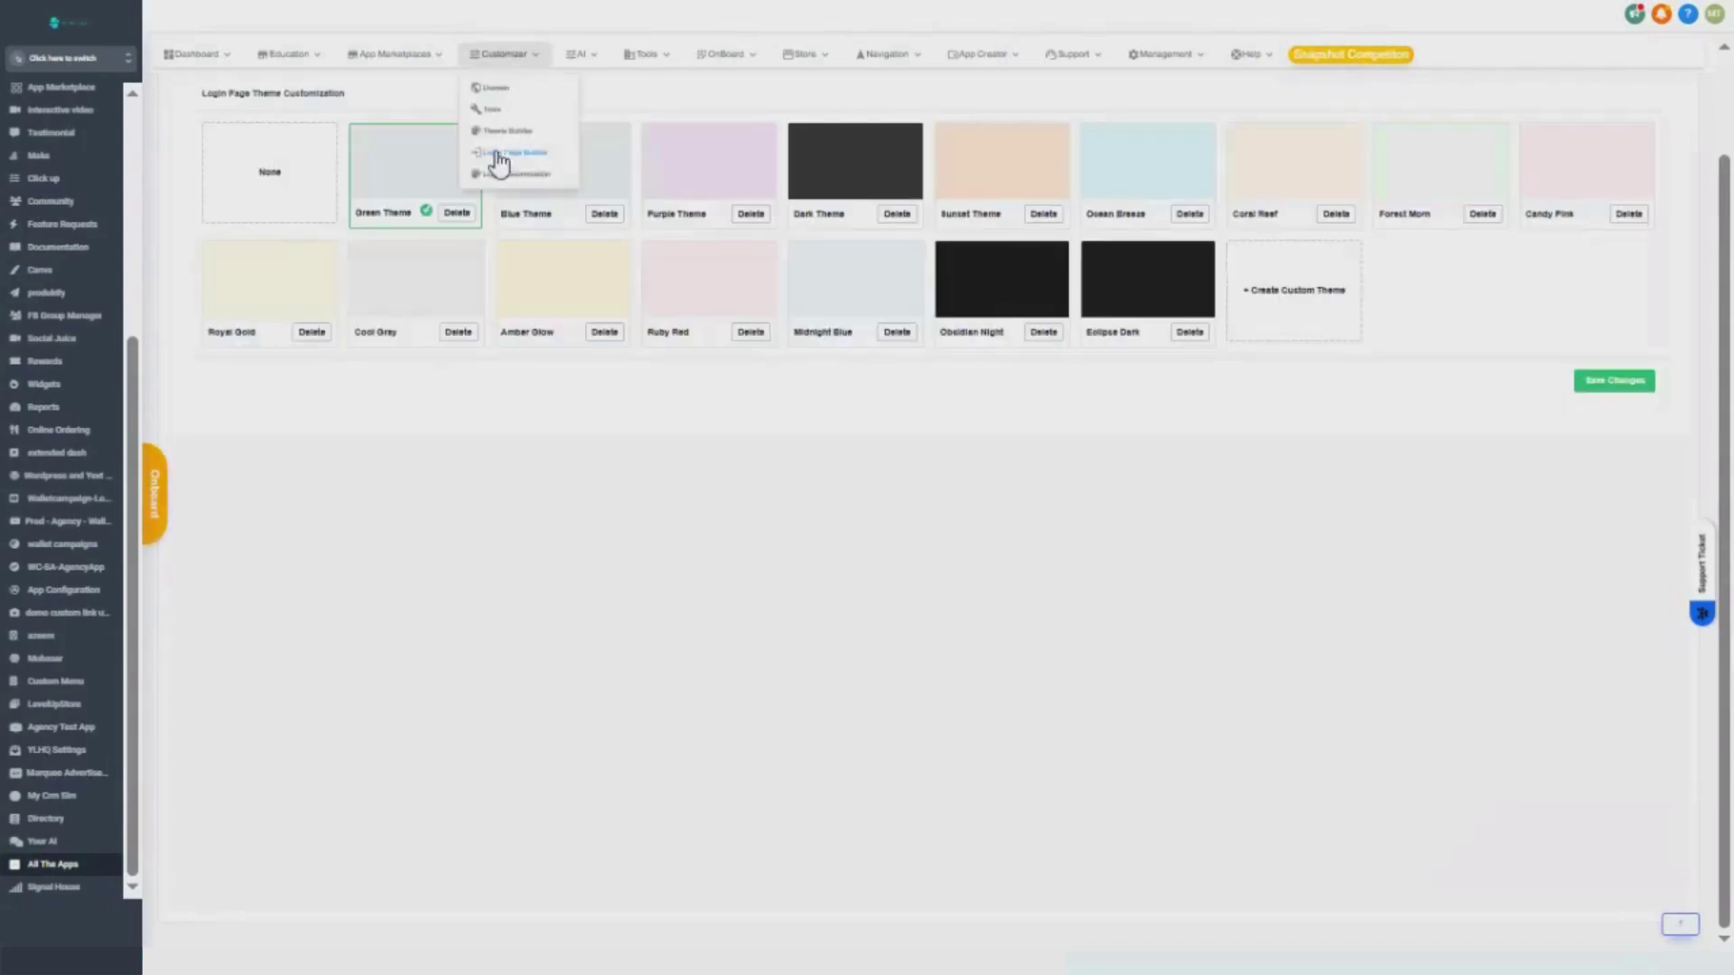
{"action": "left_click", "coordinate": [496, 180]}
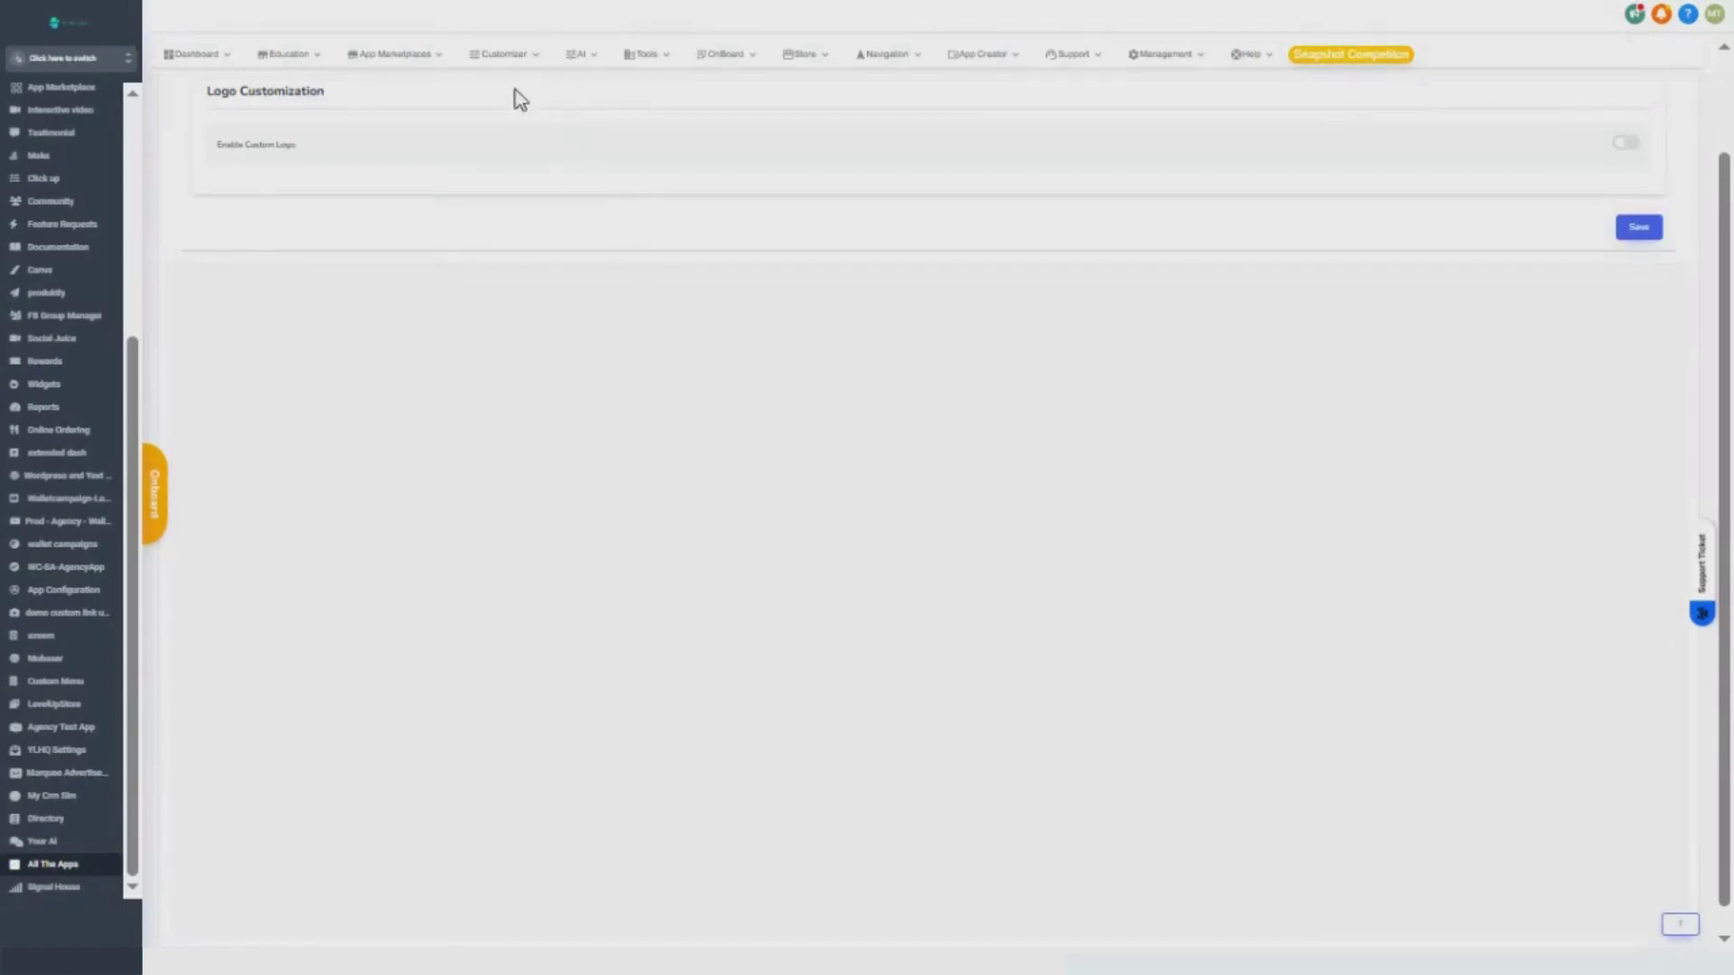
{"action": "left_click", "coordinate": [509, 67]}
{"action": "left_click", "coordinate": [506, 67]}
Step: View the AI chat page and the Location Agent list, and check the other AI options
{"action": "left_click", "coordinate": [573, 61]}
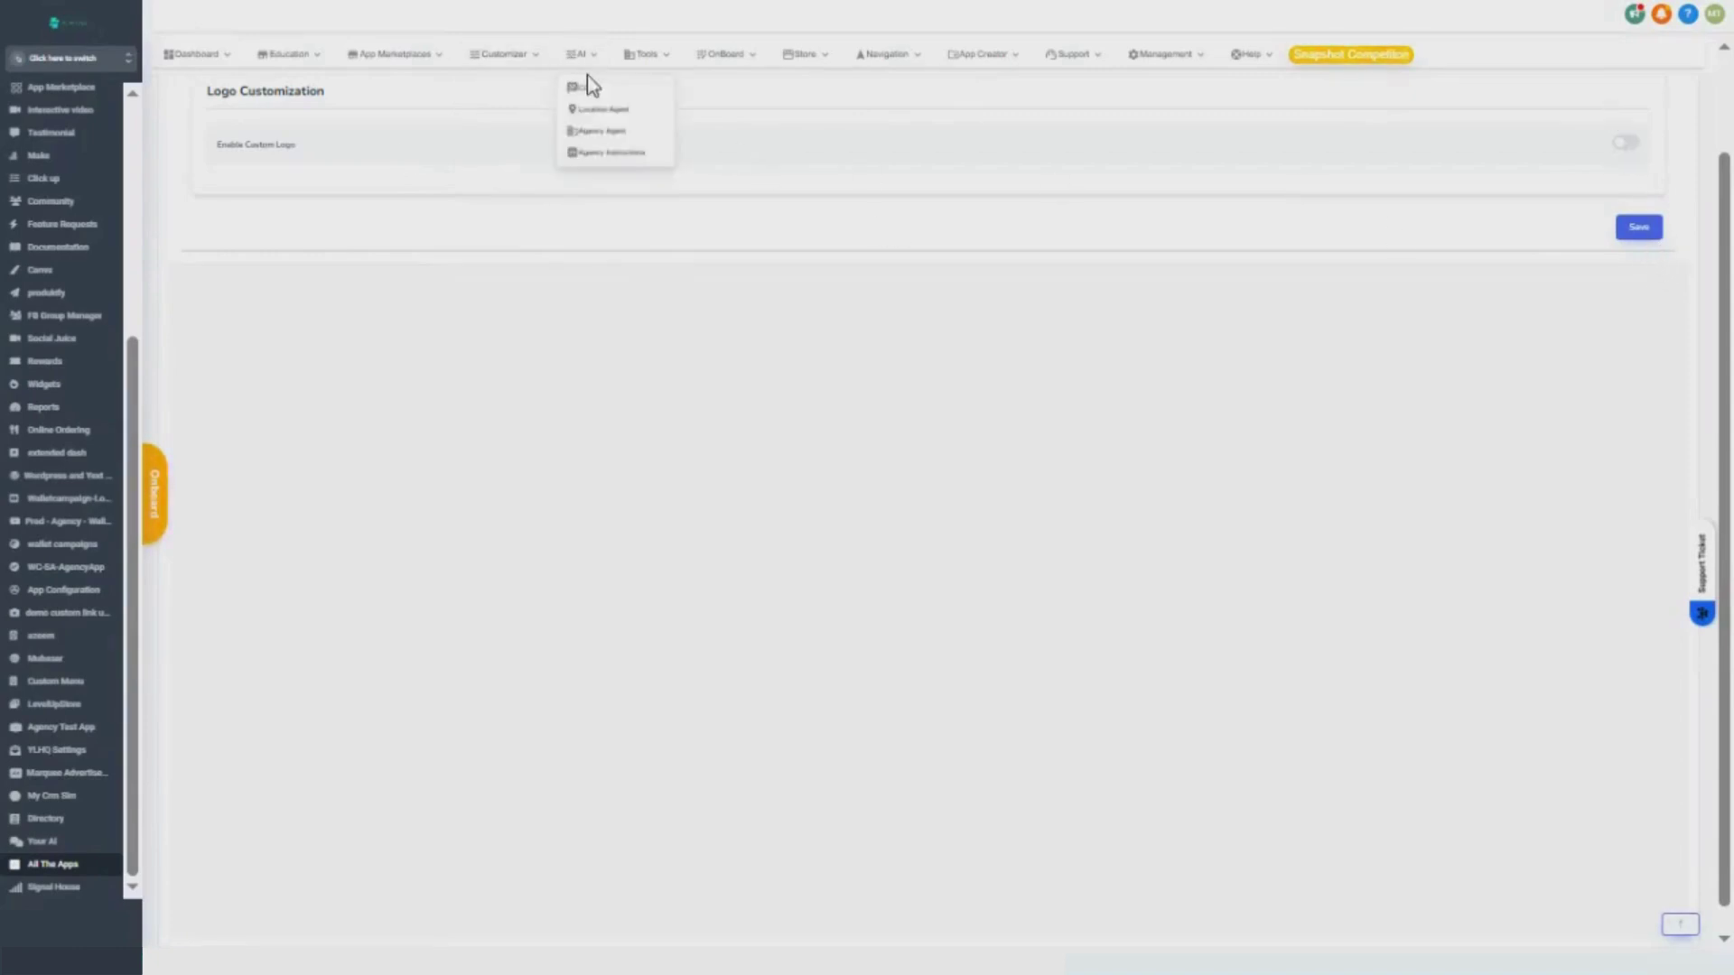
{"action": "left_click", "coordinate": [589, 86]}
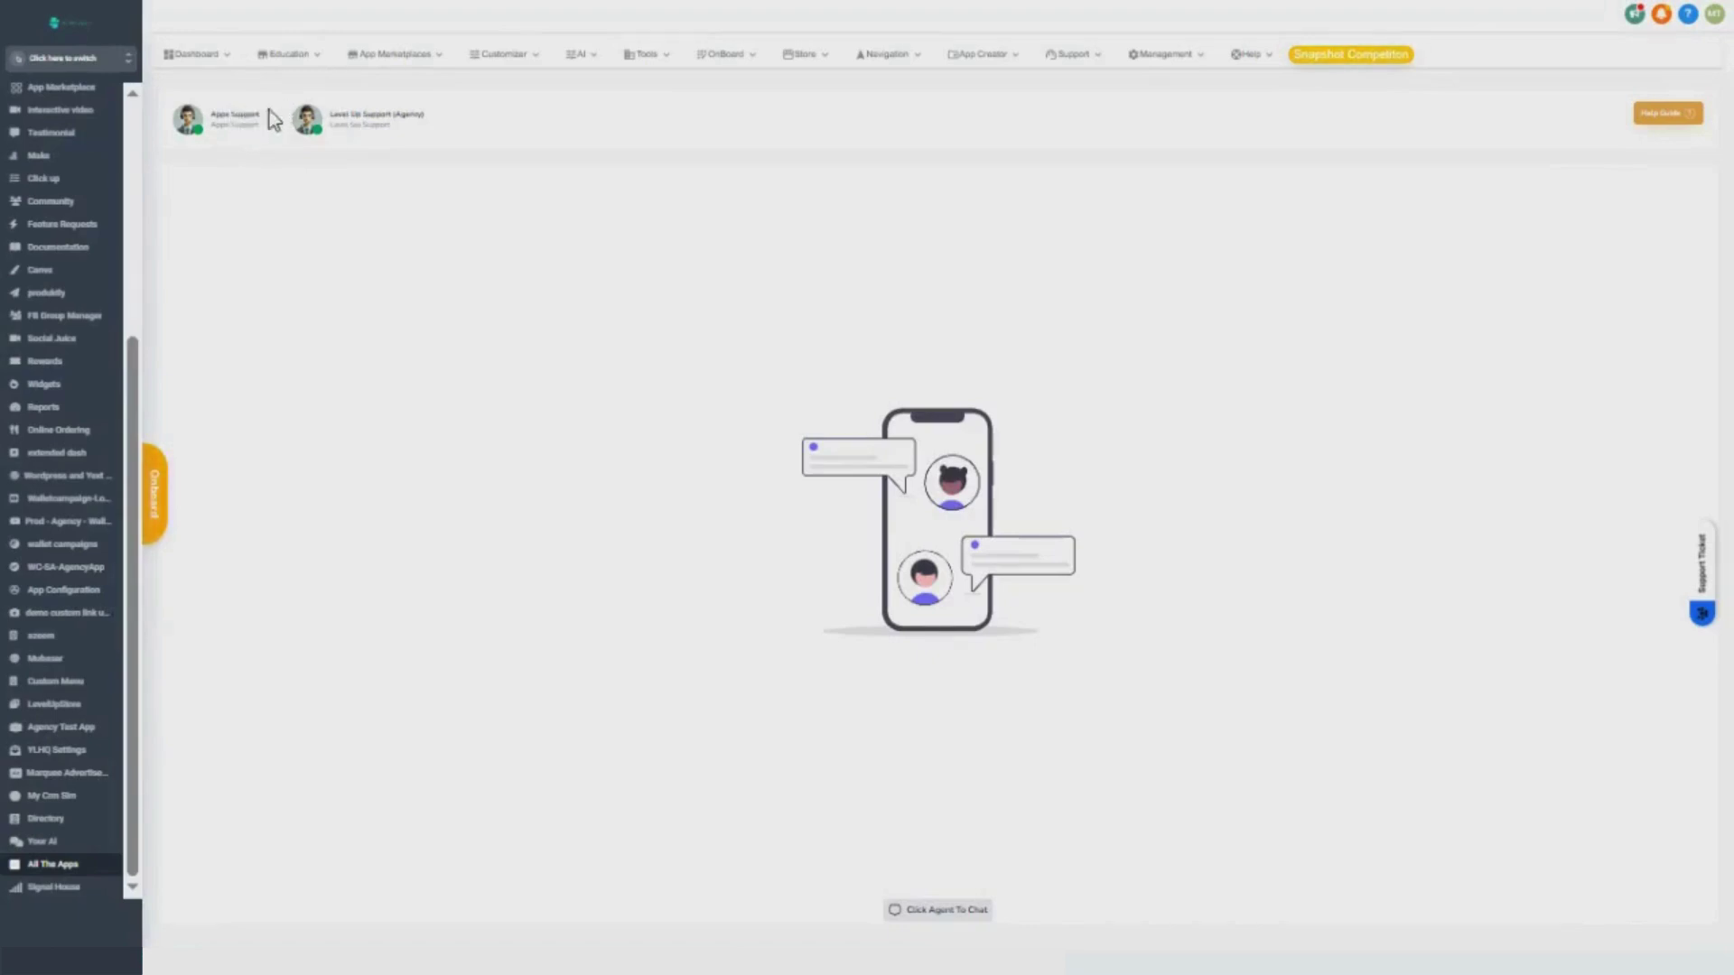
{"action": "left_click", "coordinate": [577, 56]}
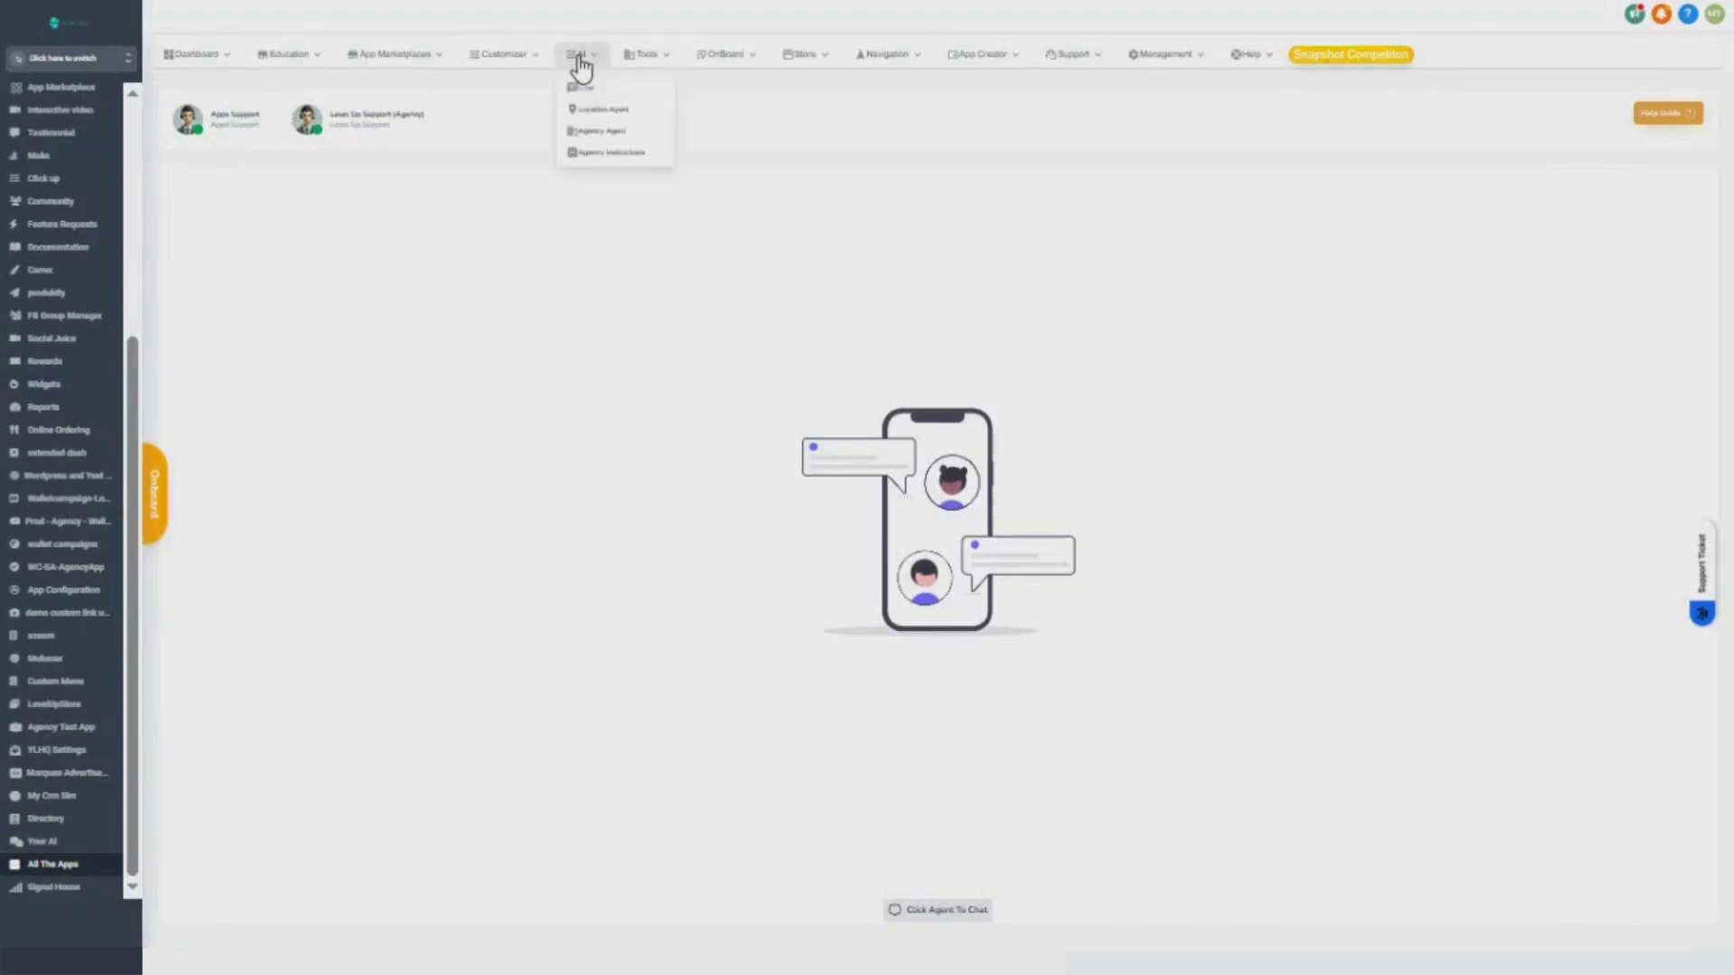
{"action": "left_click", "coordinate": [605, 110]}
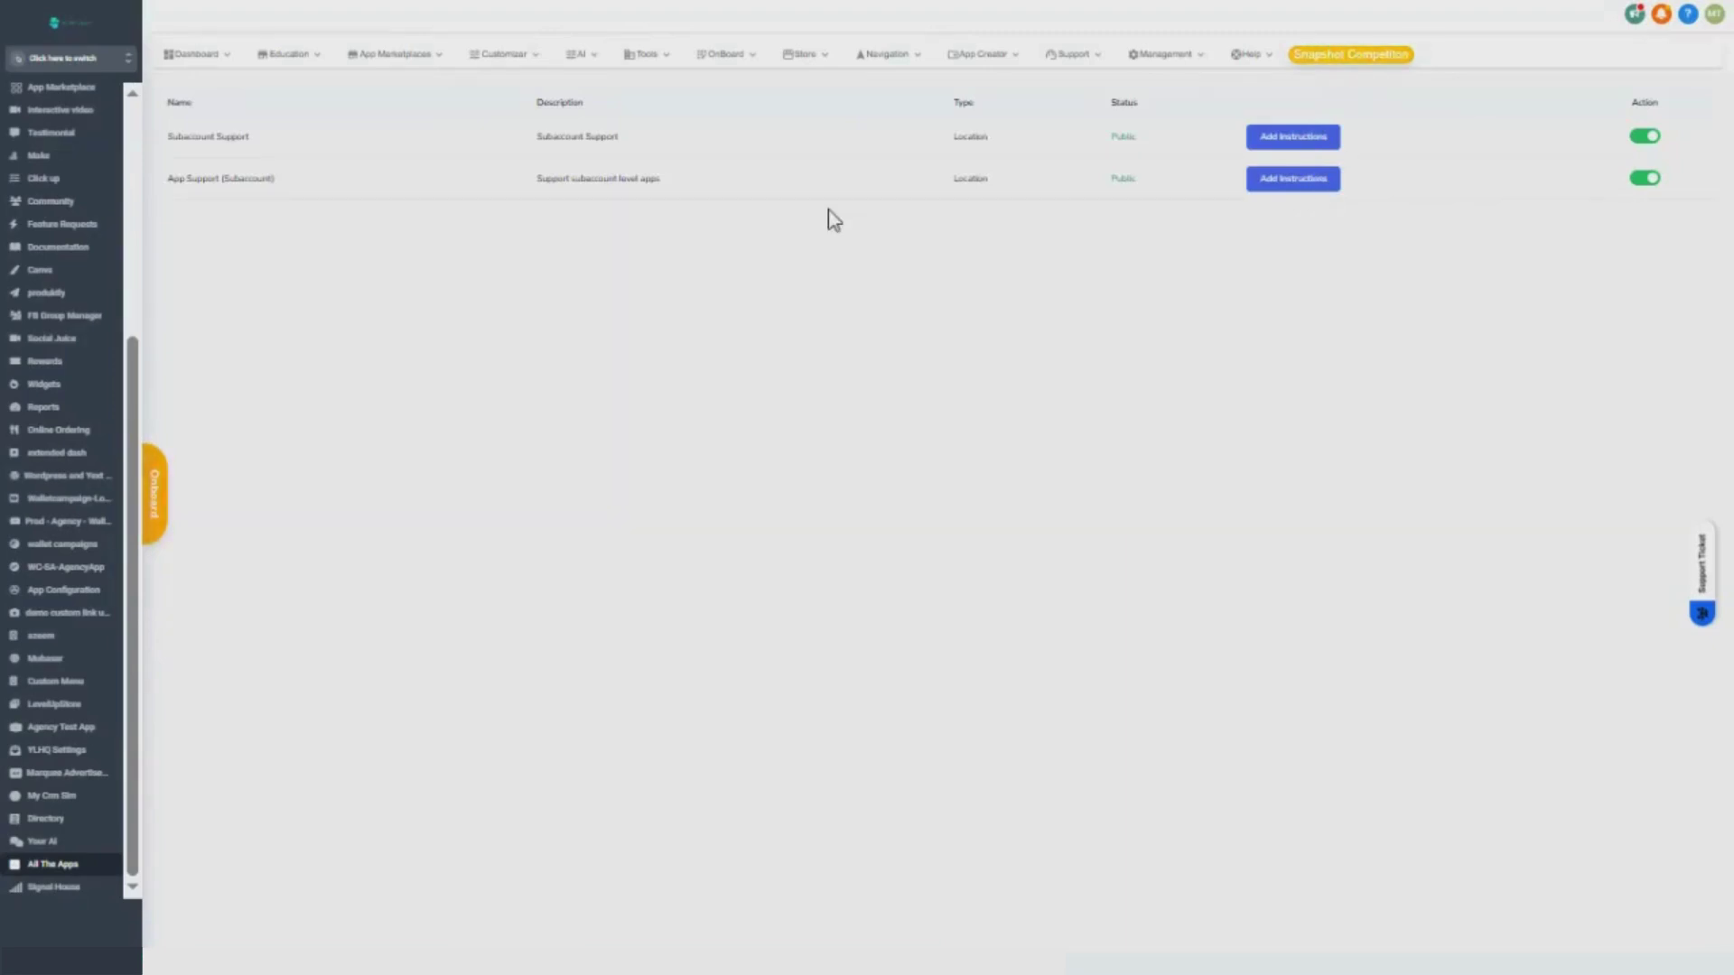
{"action": "left_click", "coordinate": [583, 56]}
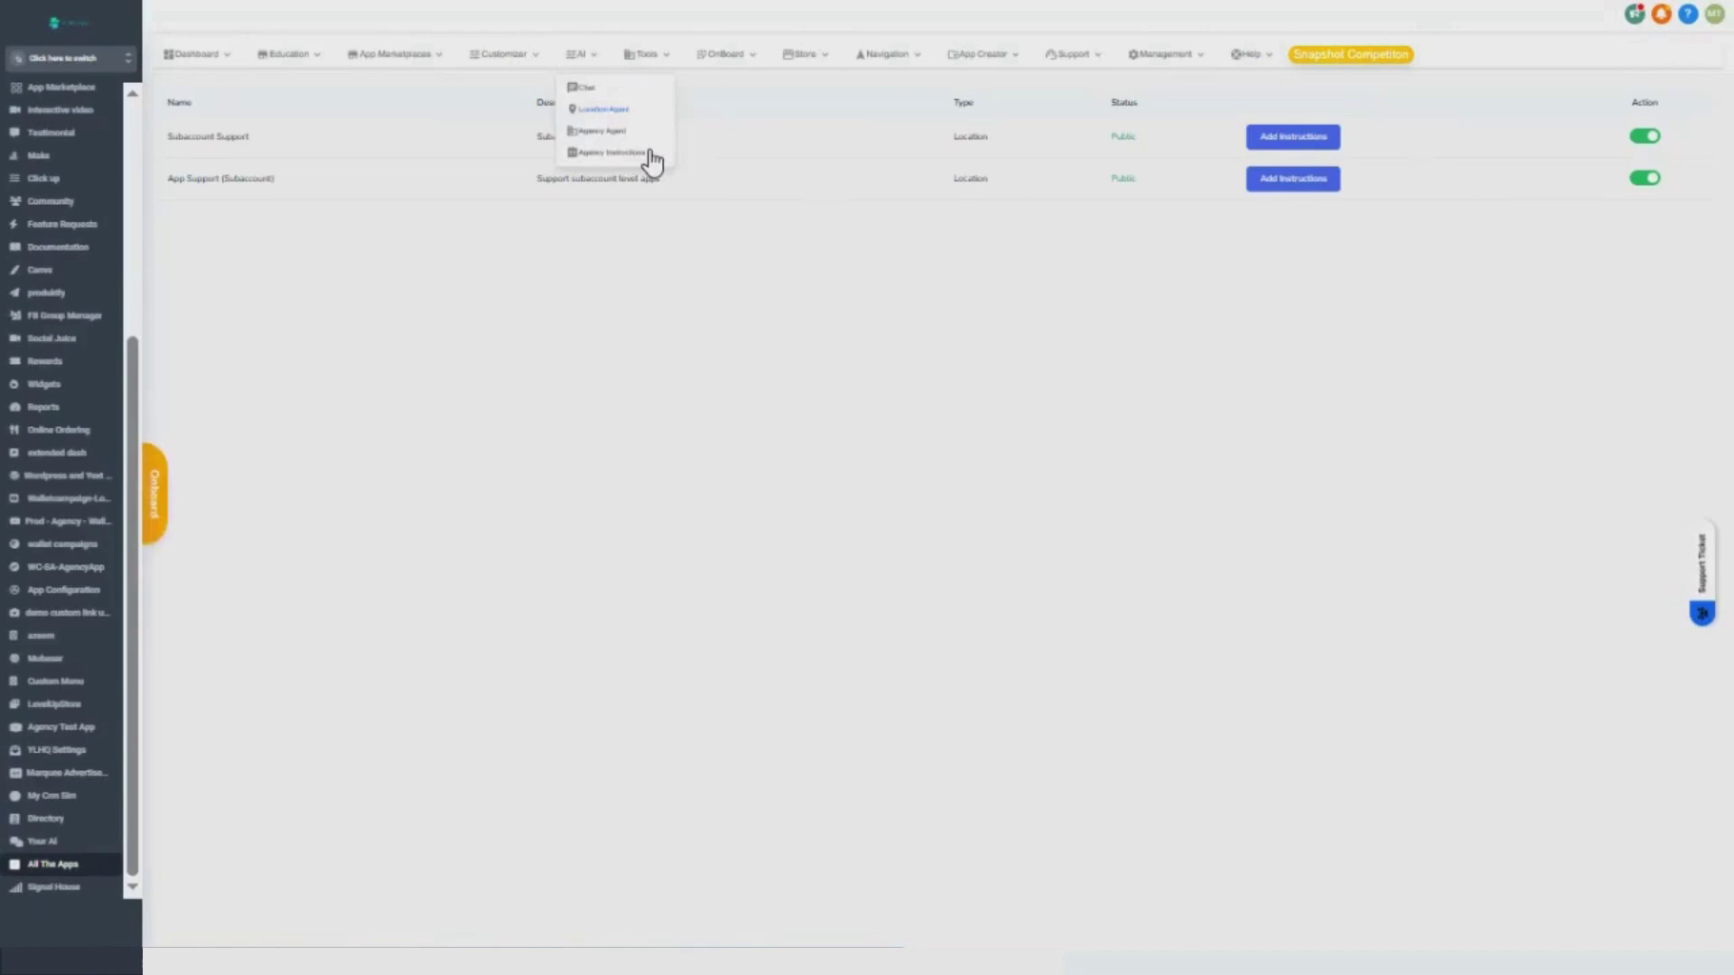
Step: View the agency tools for creating locations and users from CSV files
{"action": "mouse_move", "coordinate": [641, 60]}
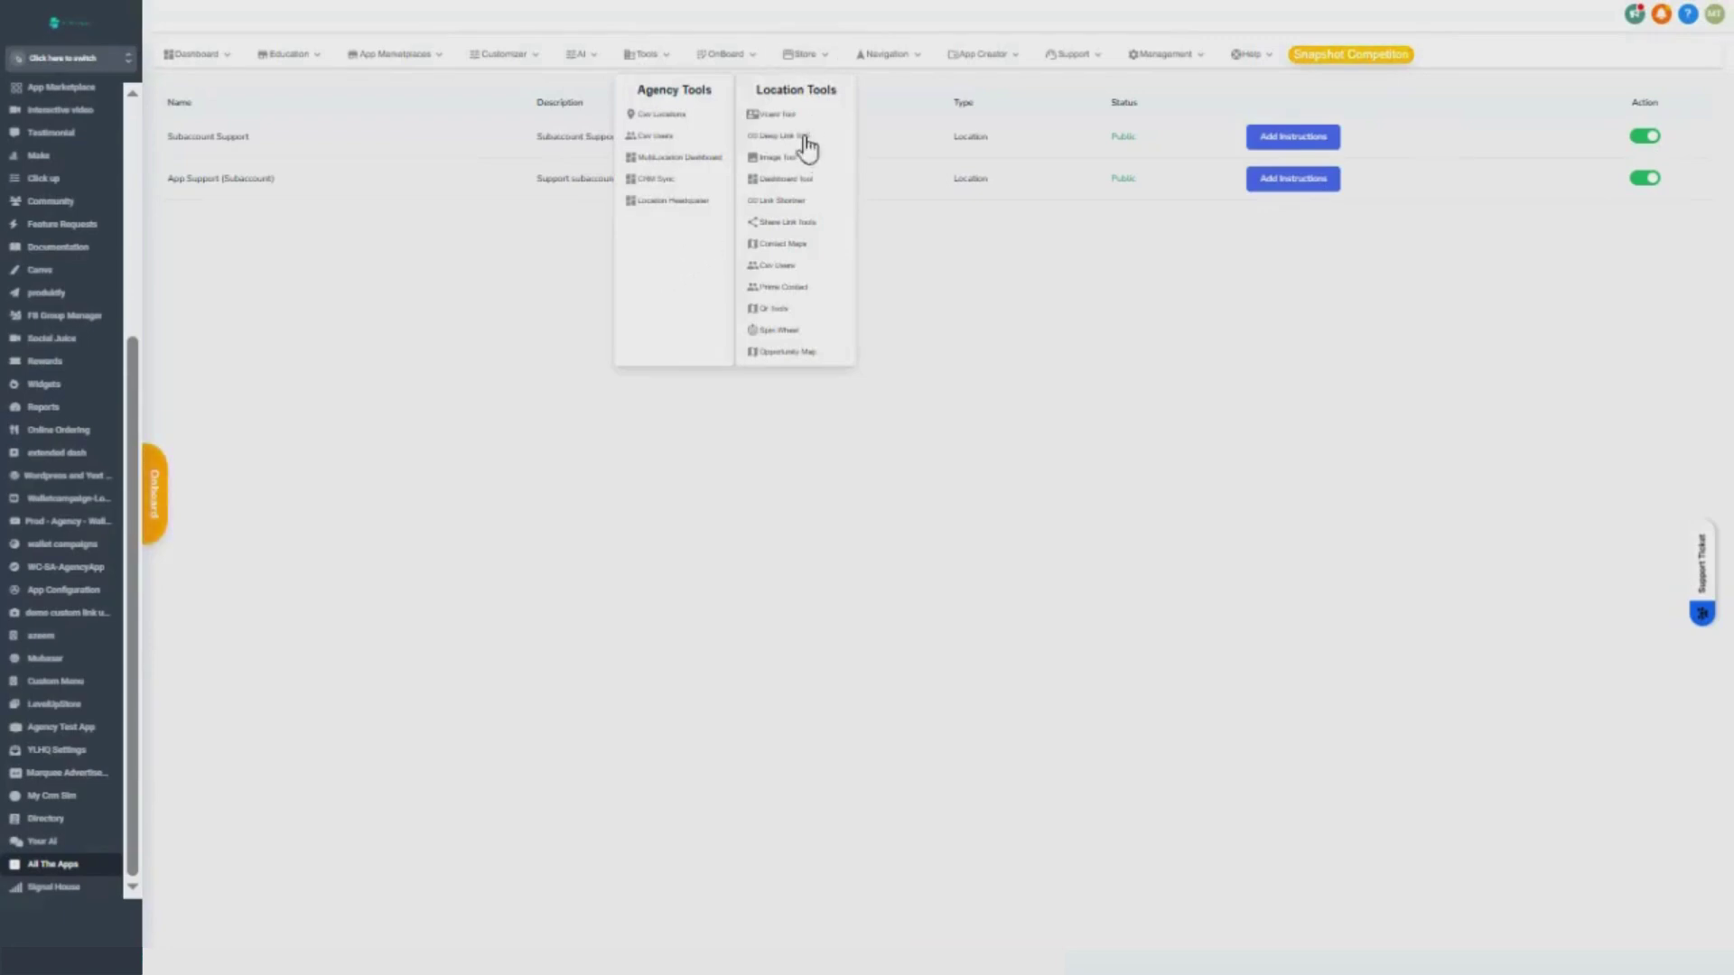
{"action": "left_click", "coordinate": [668, 118]}
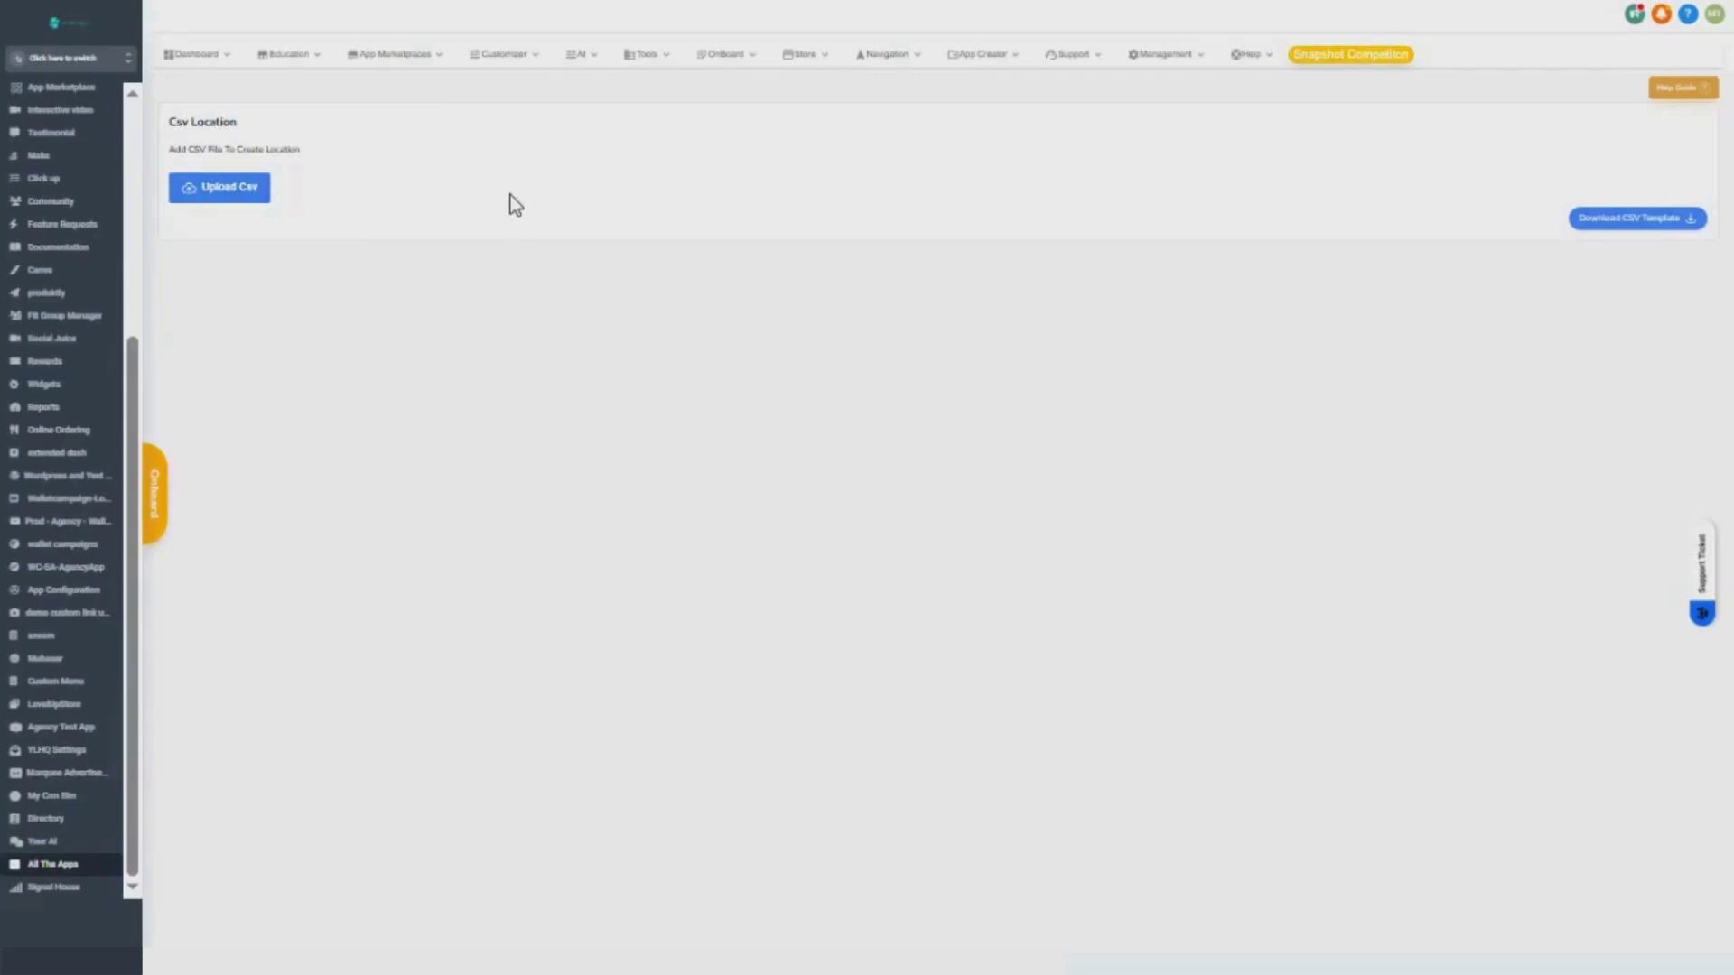
{"action": "left_click", "coordinate": [646, 58]}
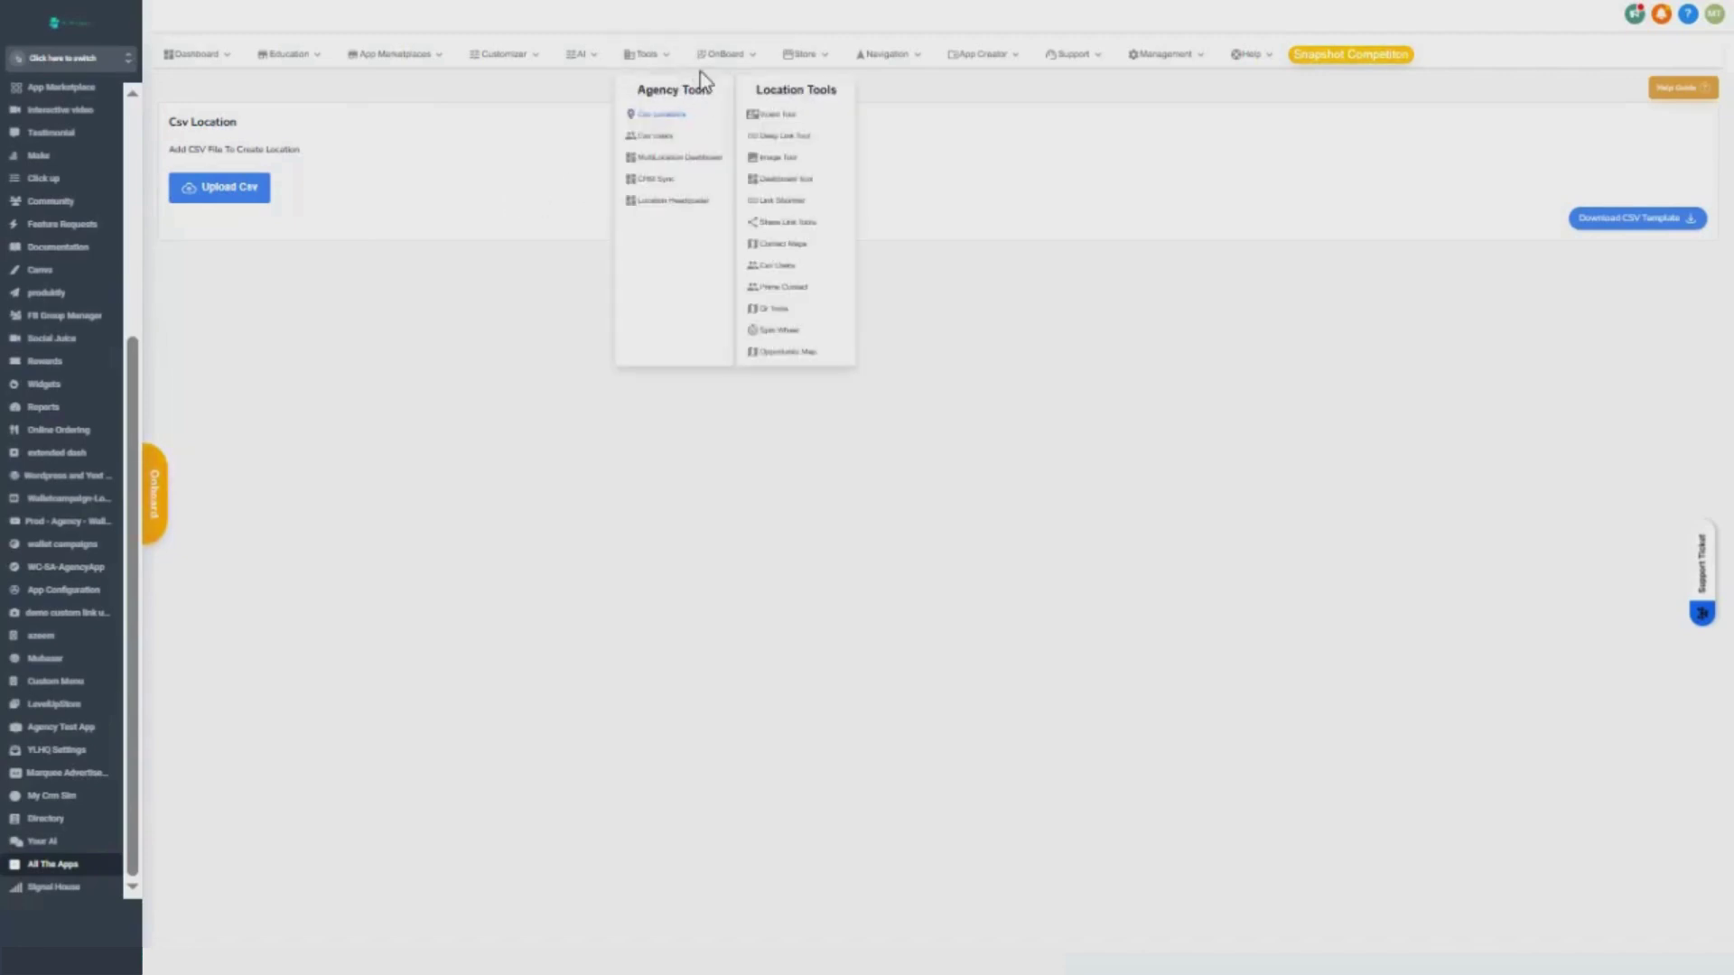
{"action": "left_click", "coordinate": [668, 140]}
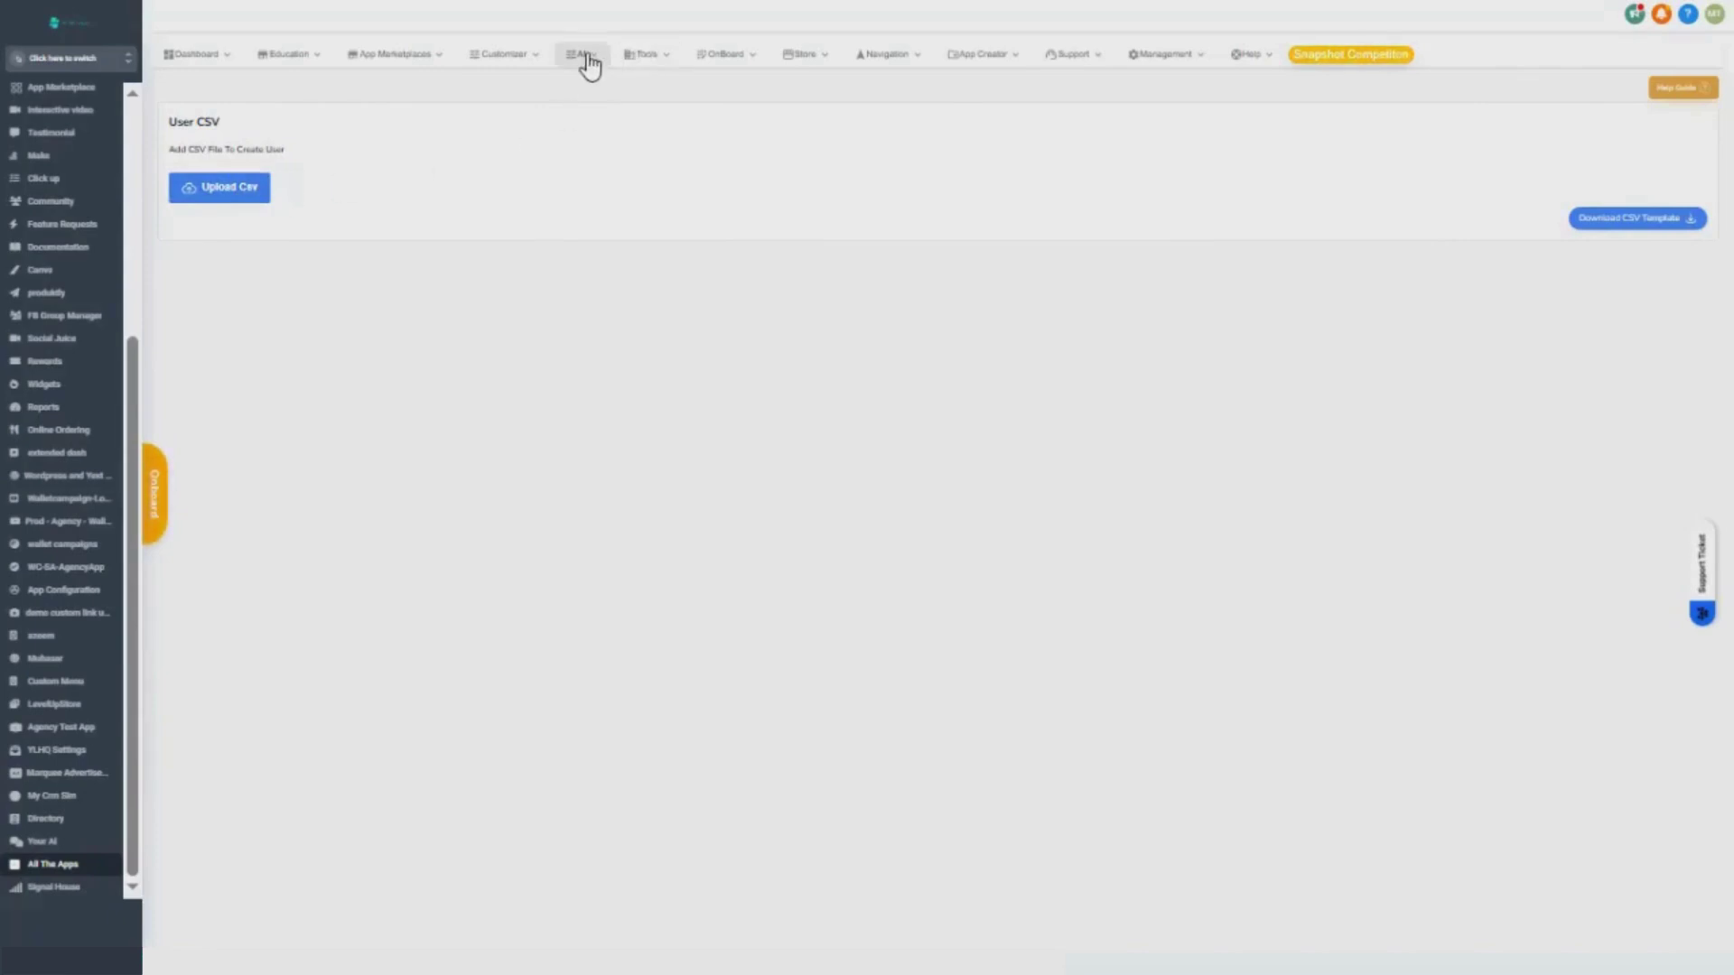
Step: View the agency's MultiLocation Dashboard and the CRM Sync campaign page
{"action": "mouse_move", "coordinate": [644, 65]}
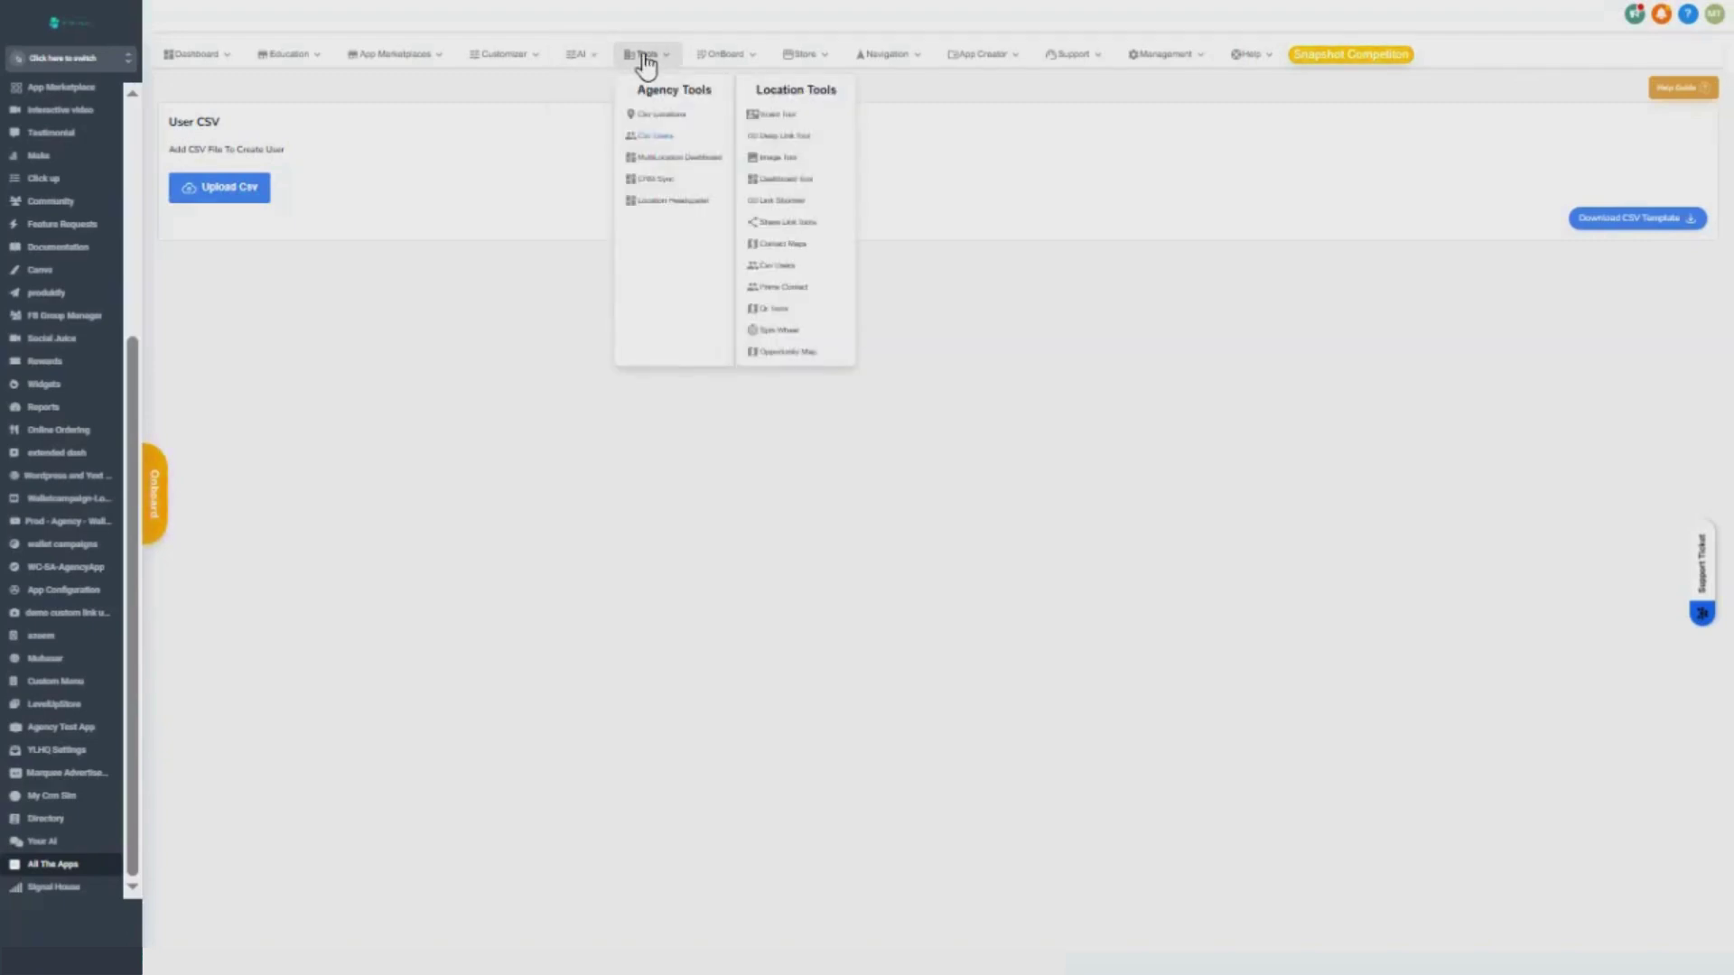
{"action": "left_click", "coordinate": [718, 163]}
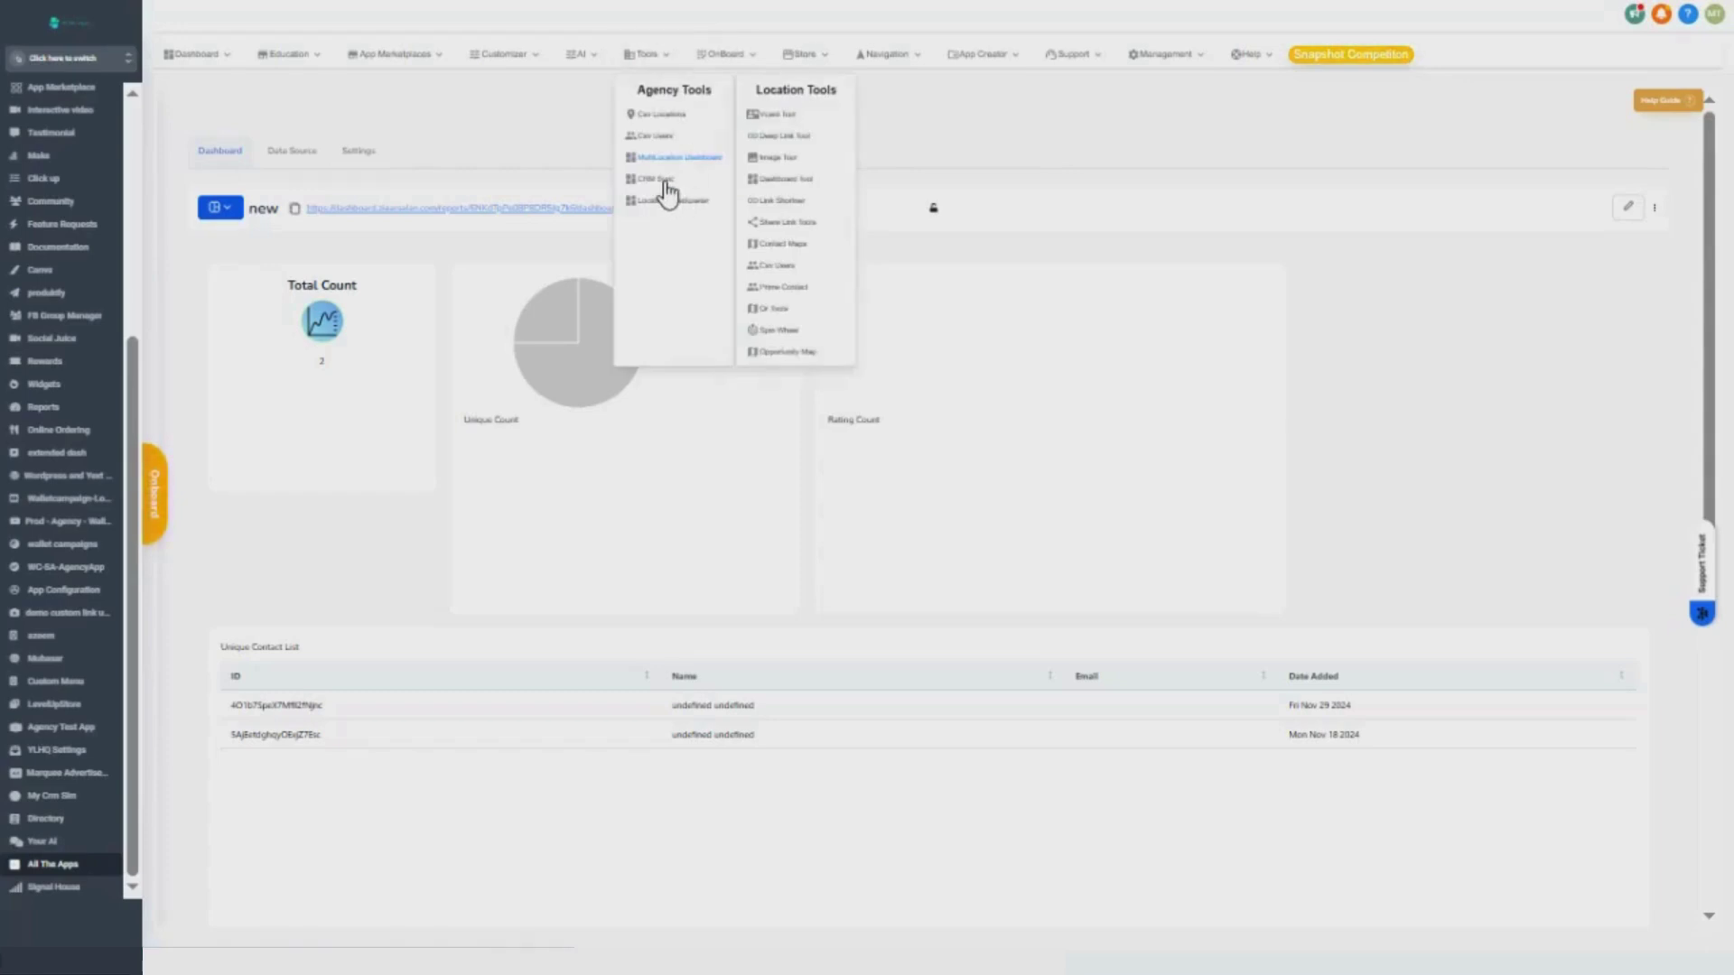
{"action": "left_click", "coordinate": [666, 180]}
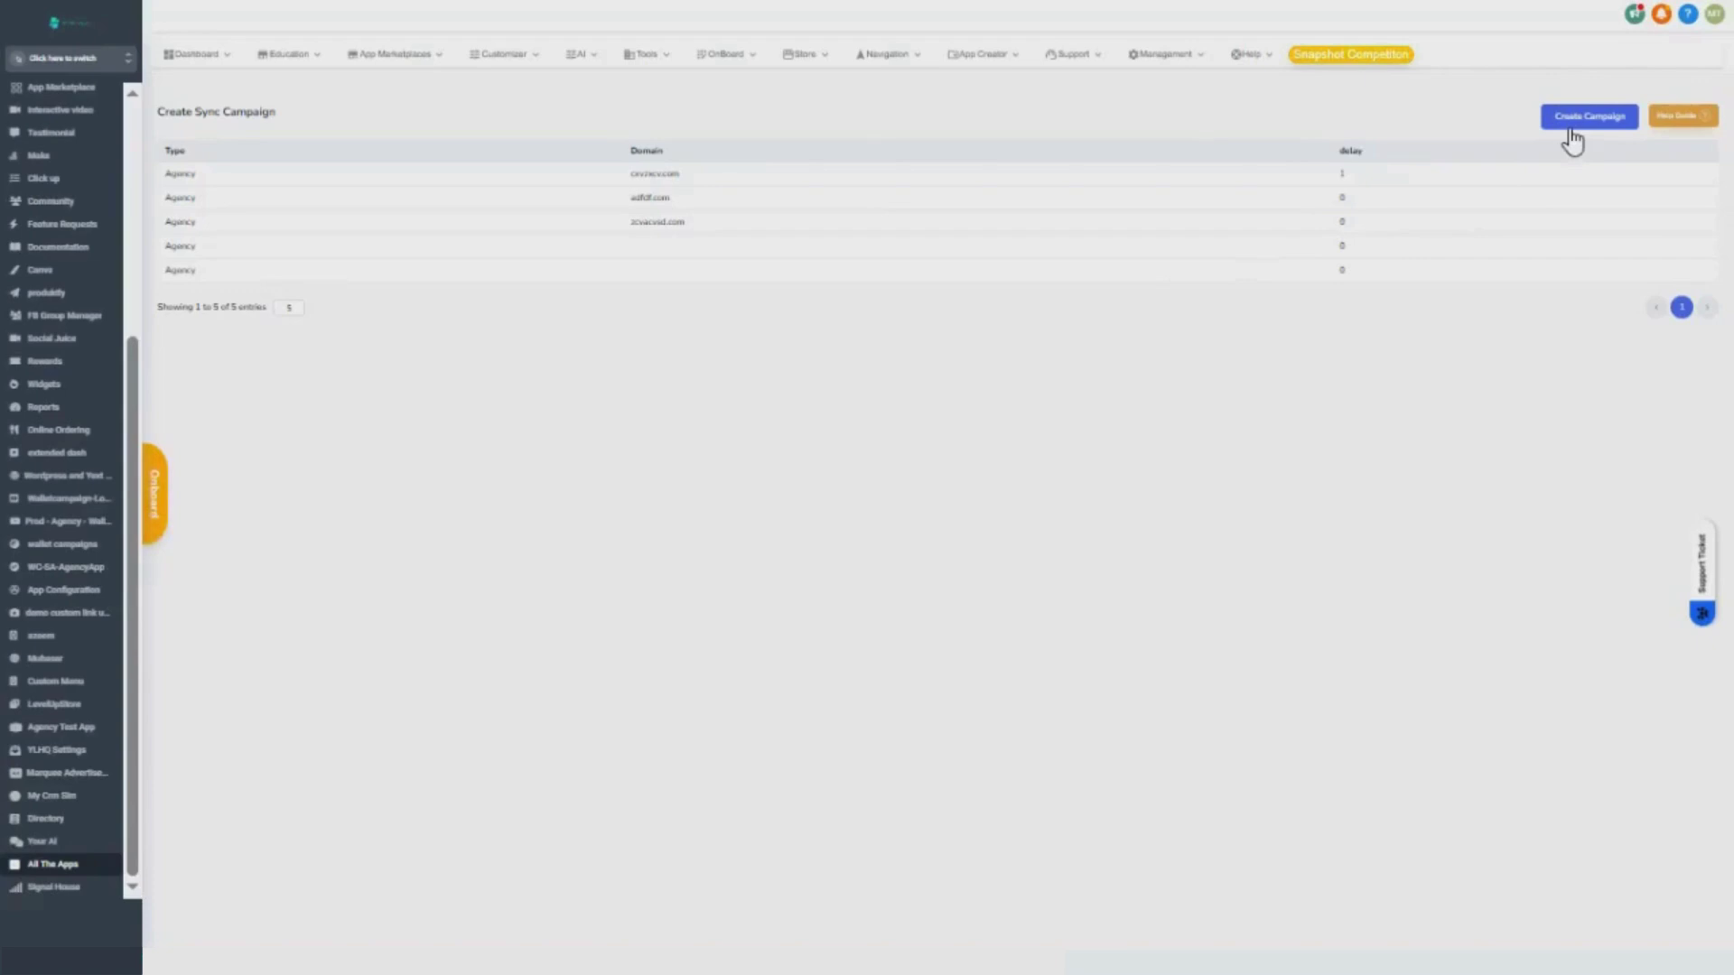
Step: View the Location Headquarter groups and look over the list of available location tools
{"action": "left_click", "coordinate": [647, 54]}
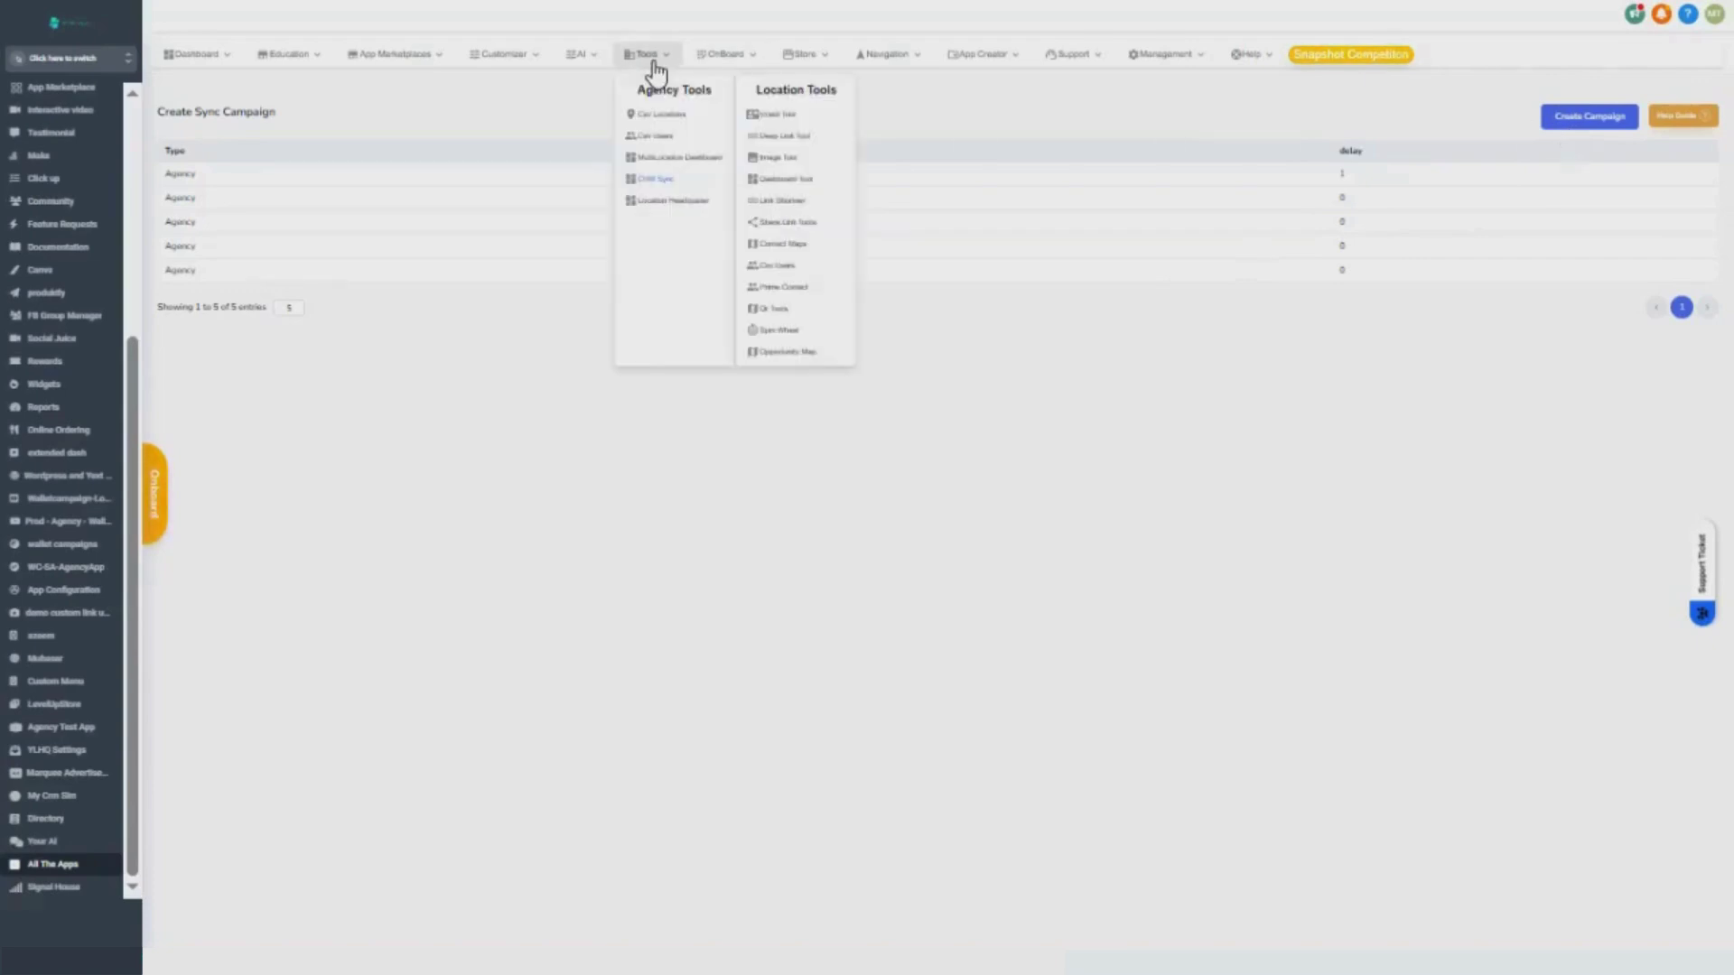
{"action": "left_click", "coordinate": [692, 202]}
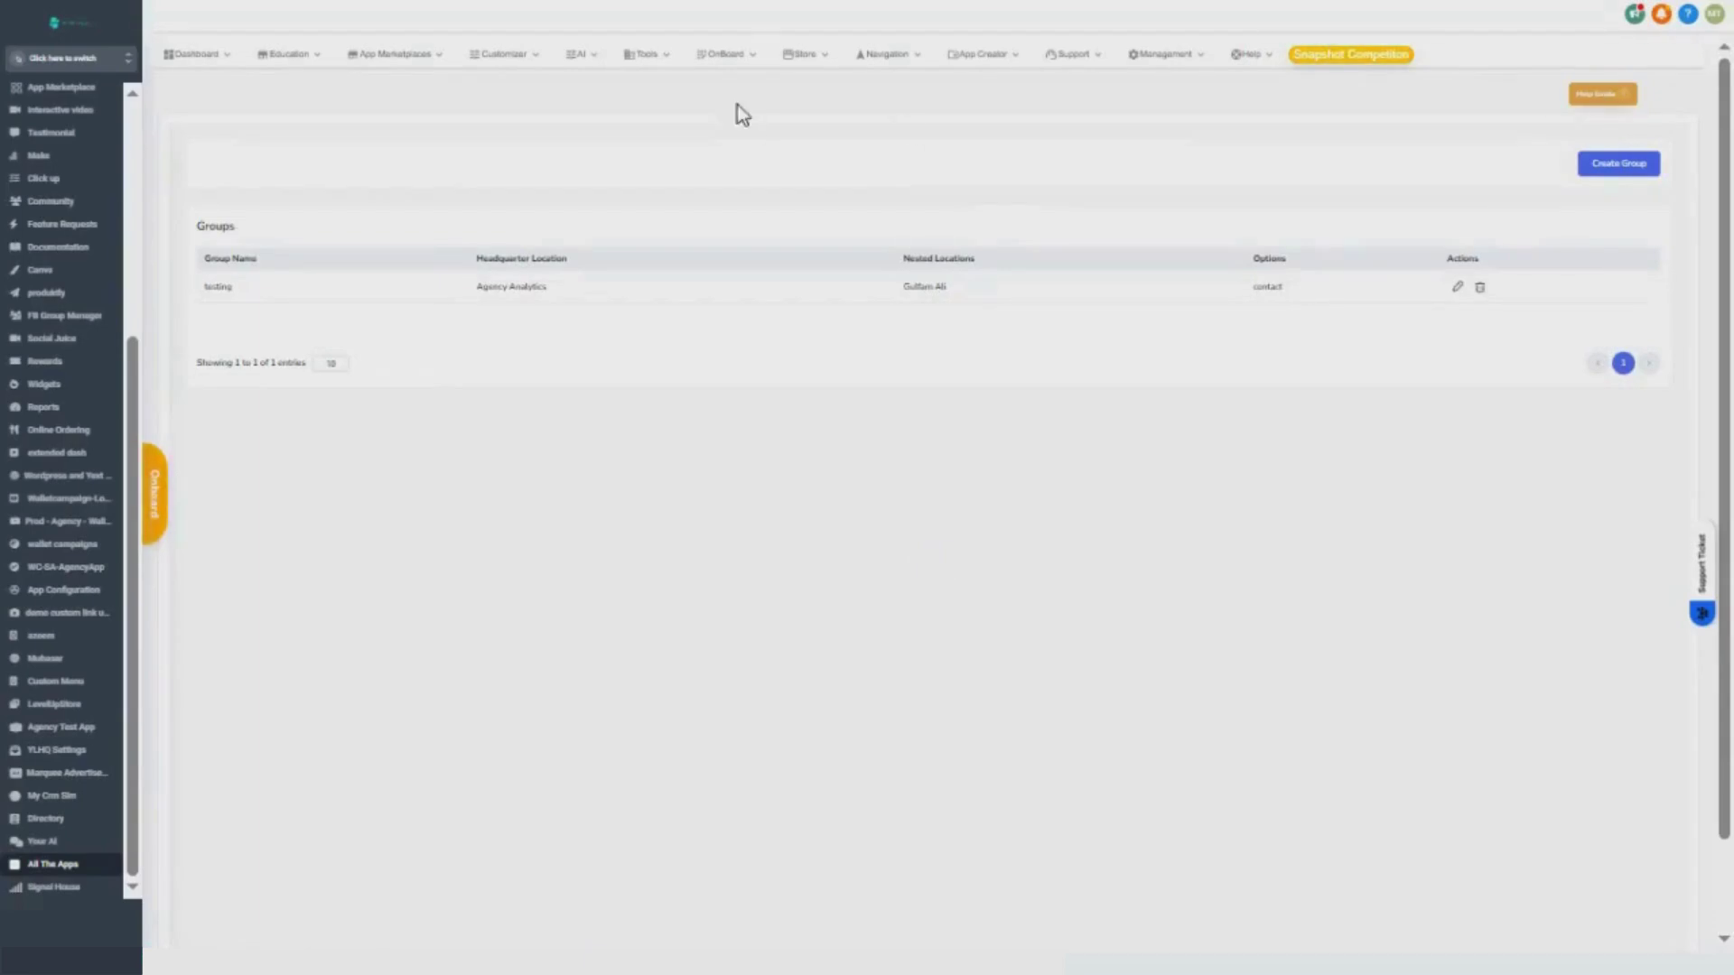
{"action": "left_click", "coordinate": [680, 64]}
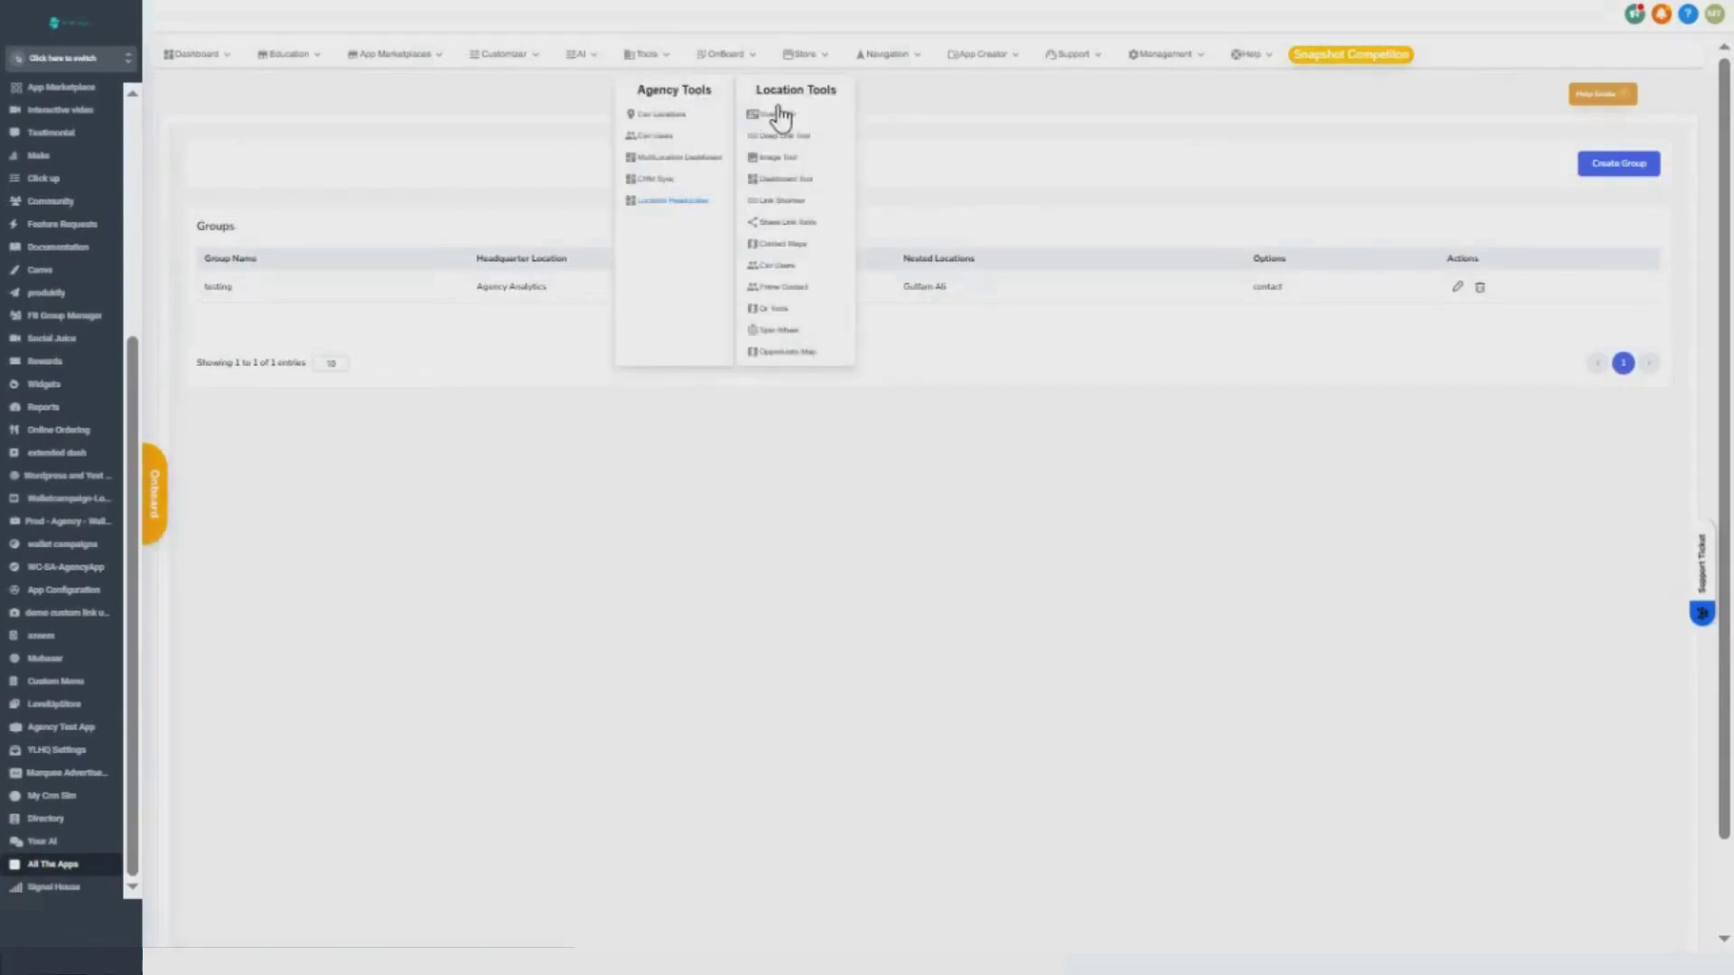
Step: View the onboarding Tool Tip configuration and the default Onboard List
{"action": "left_click", "coordinate": [723, 56]}
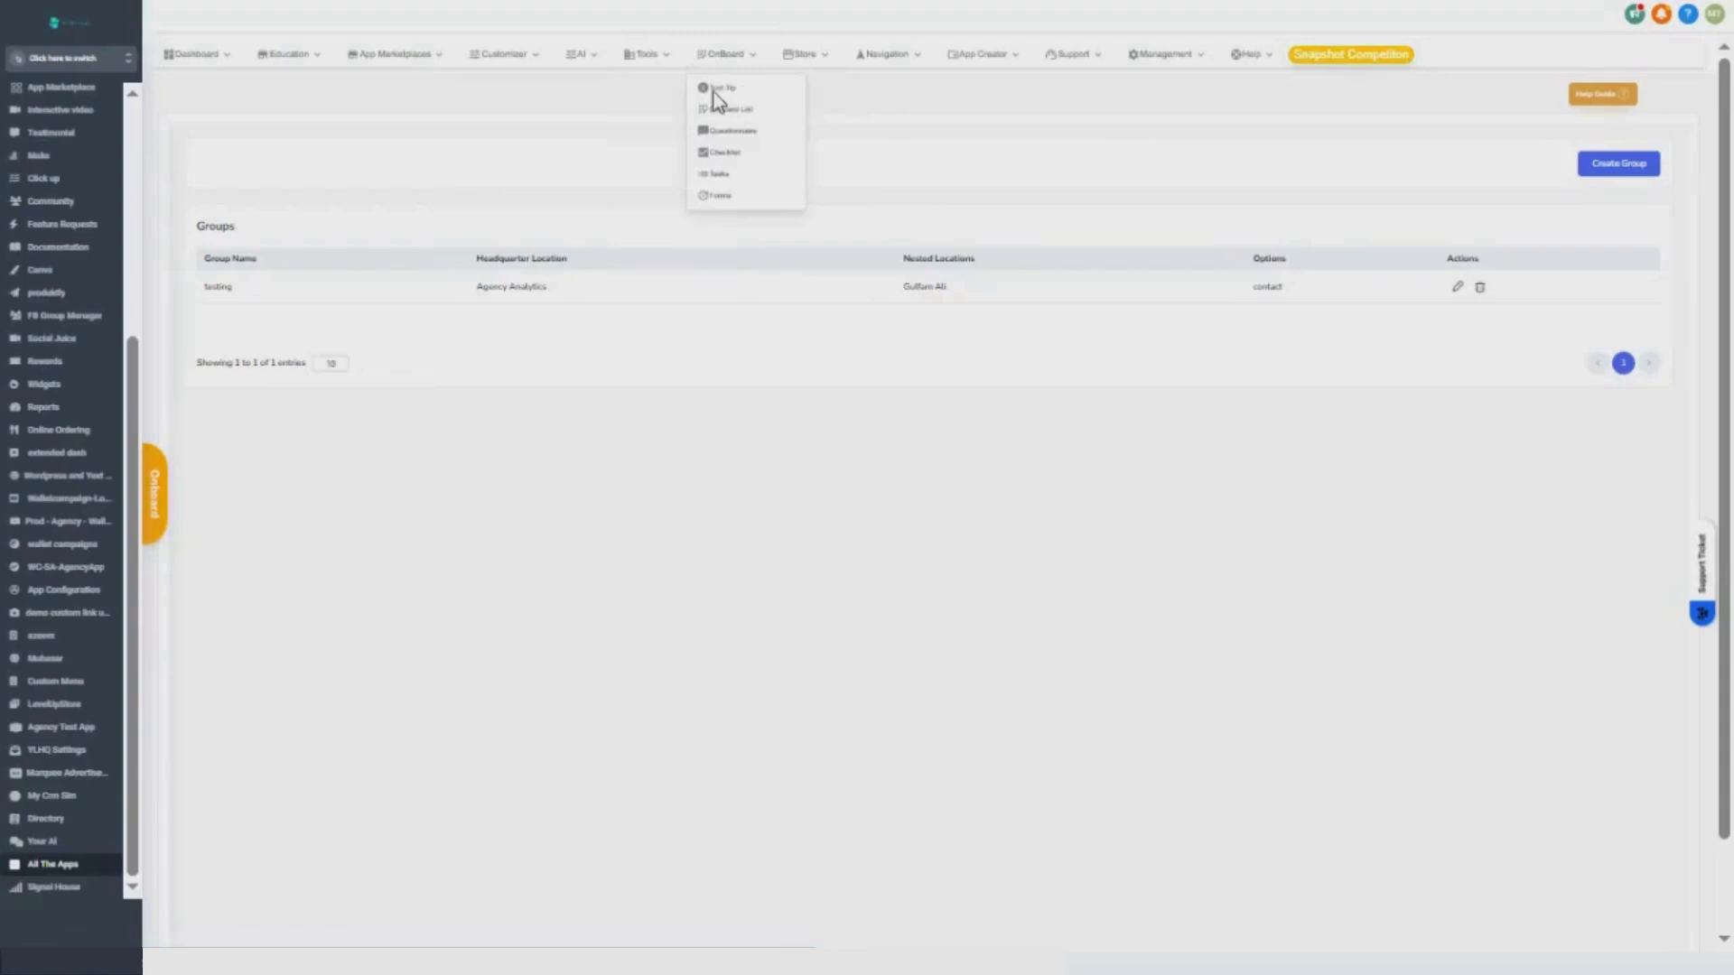
{"action": "left_click", "coordinate": [715, 88]}
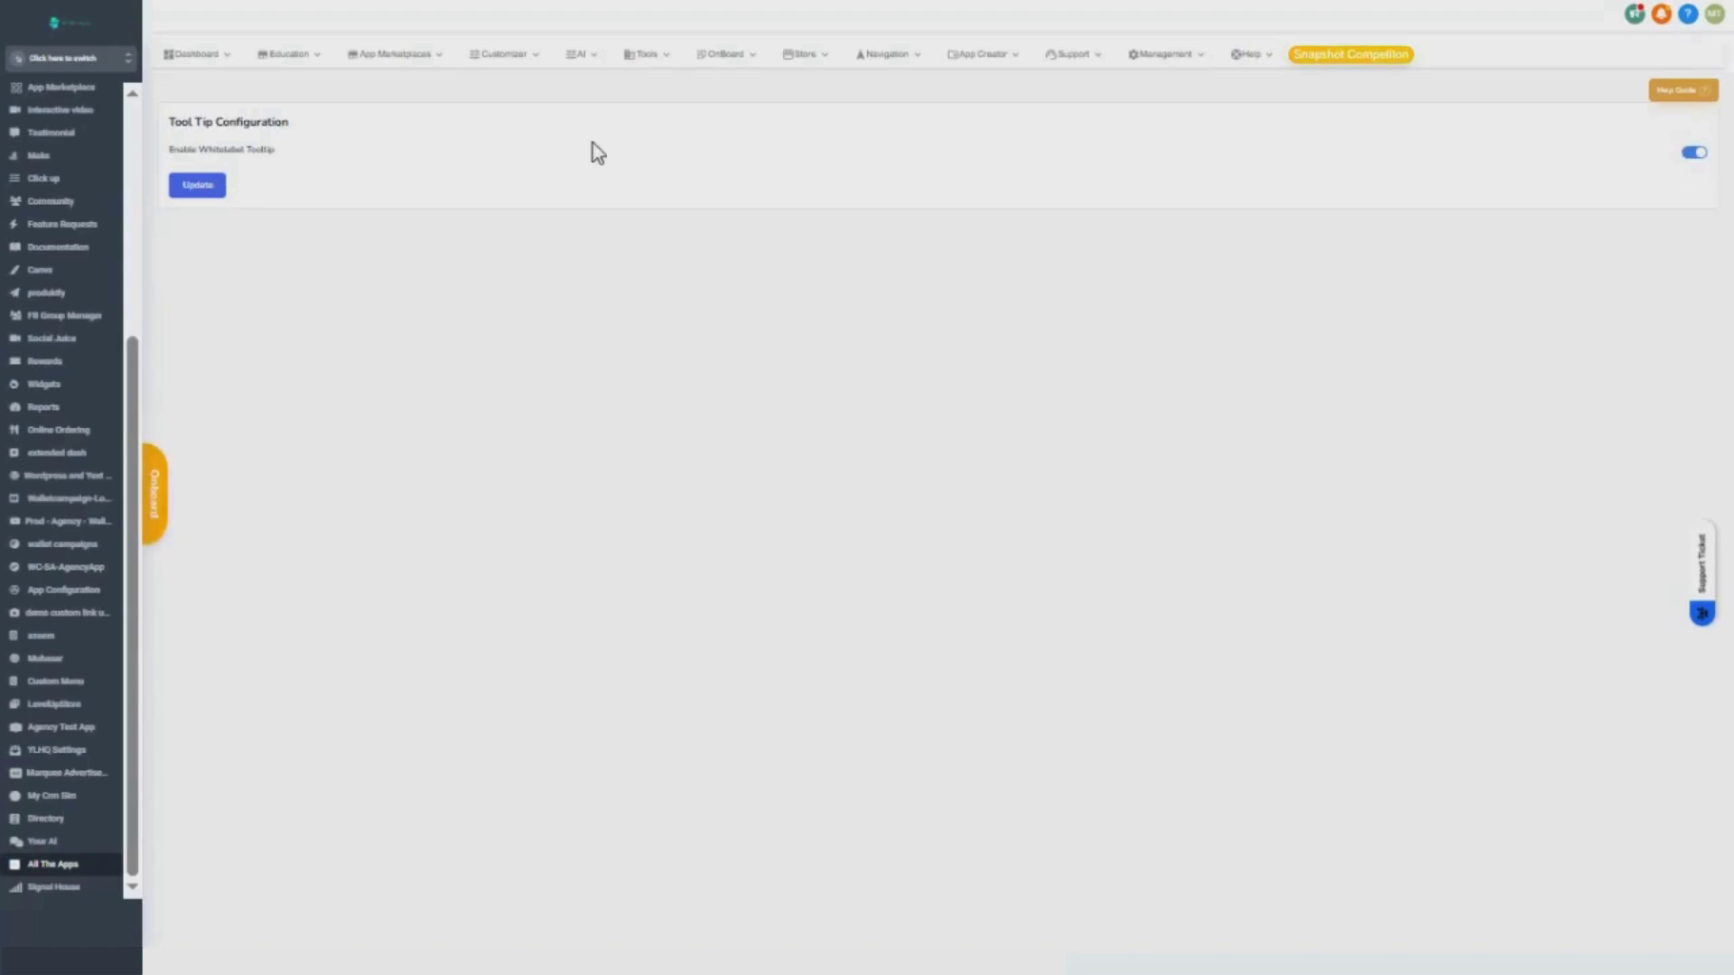
{"action": "left_click", "coordinate": [754, 58]}
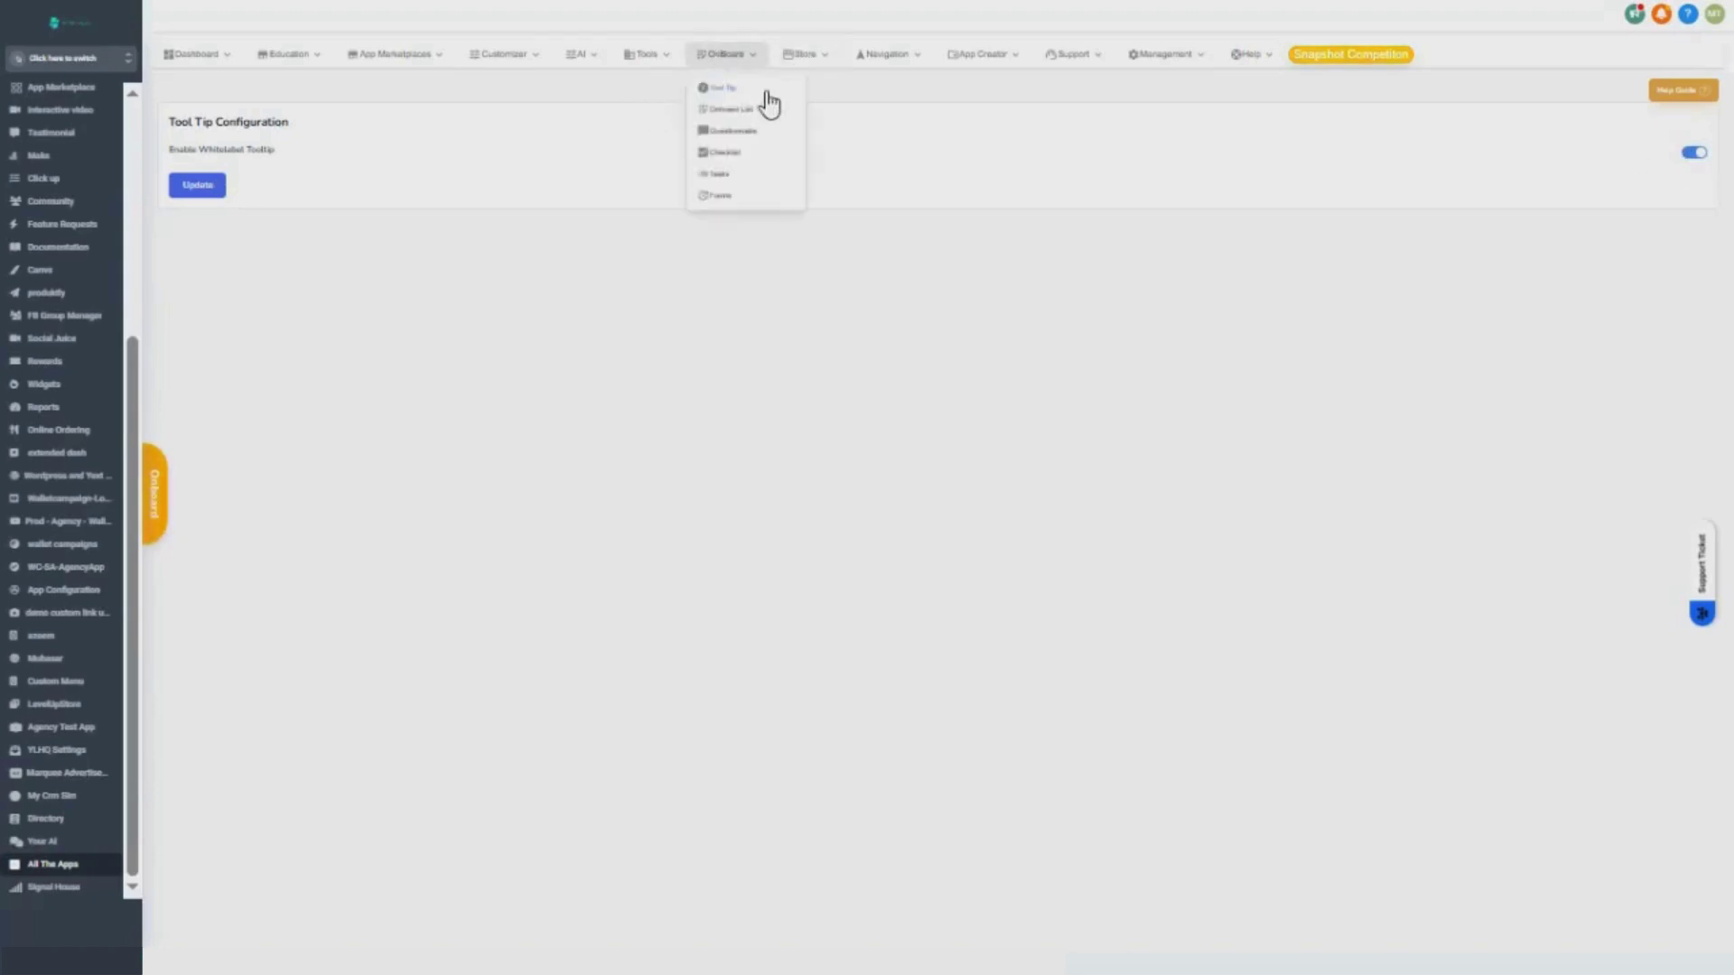
{"action": "left_click", "coordinate": [749, 110]}
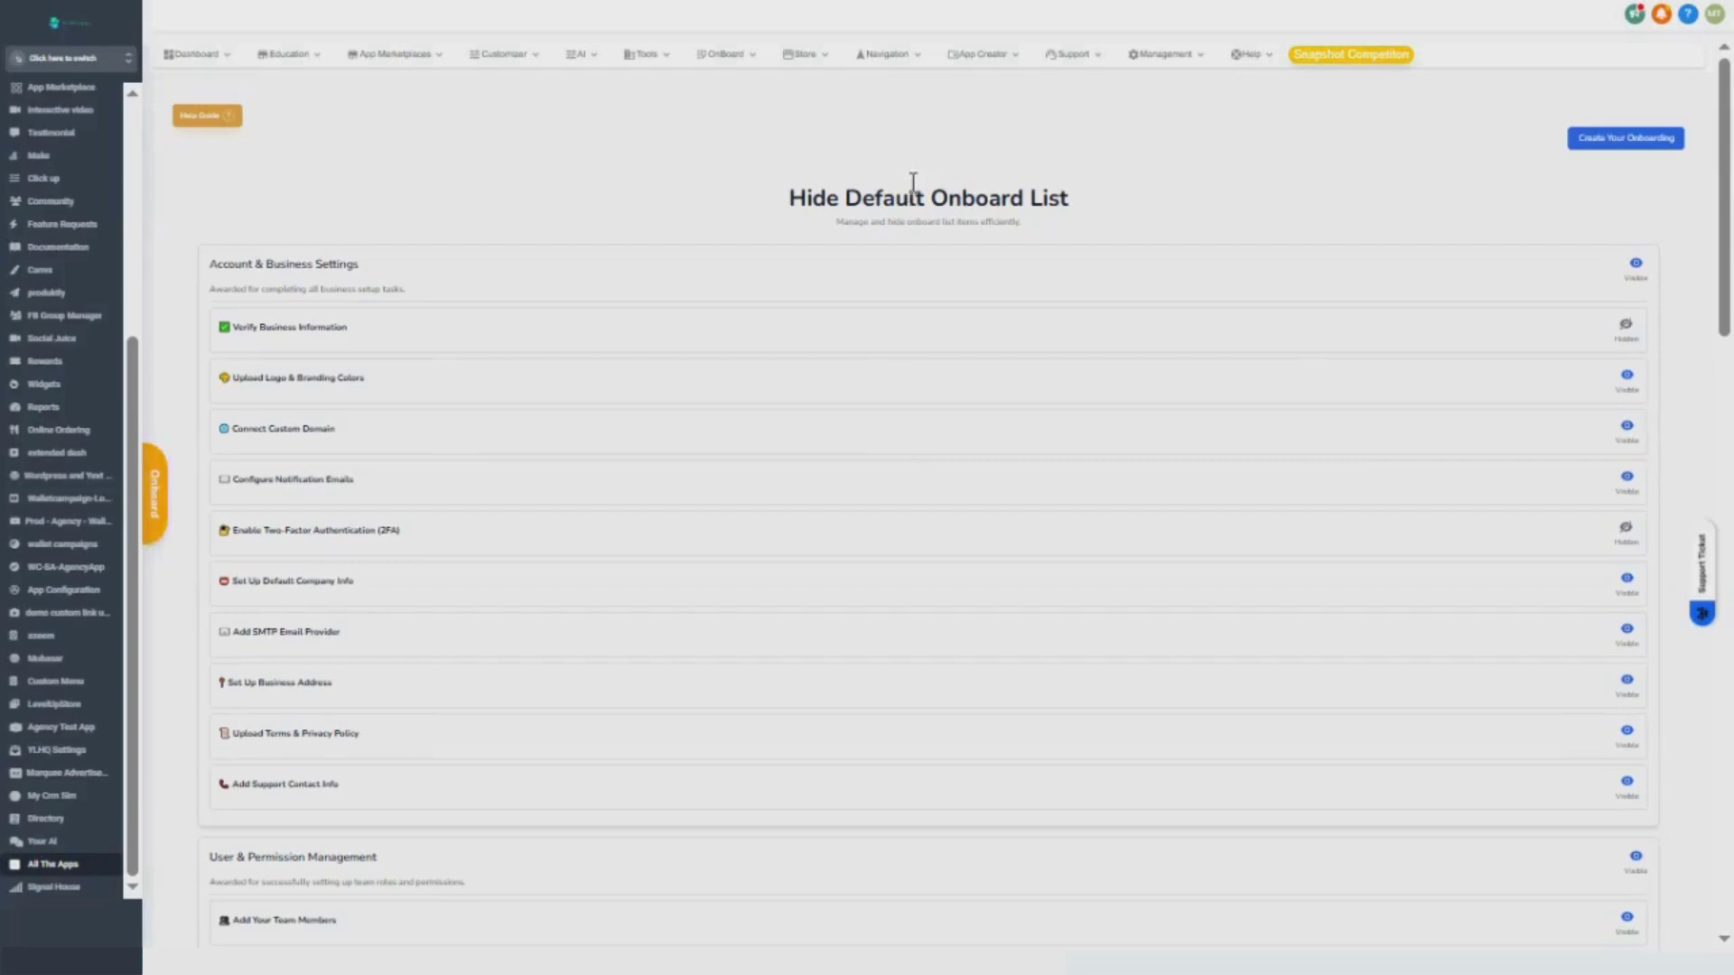
Step: View the onboarding Questionnaire's default quiz sections and the default Checklist page
{"action": "left_click", "coordinate": [719, 57]}
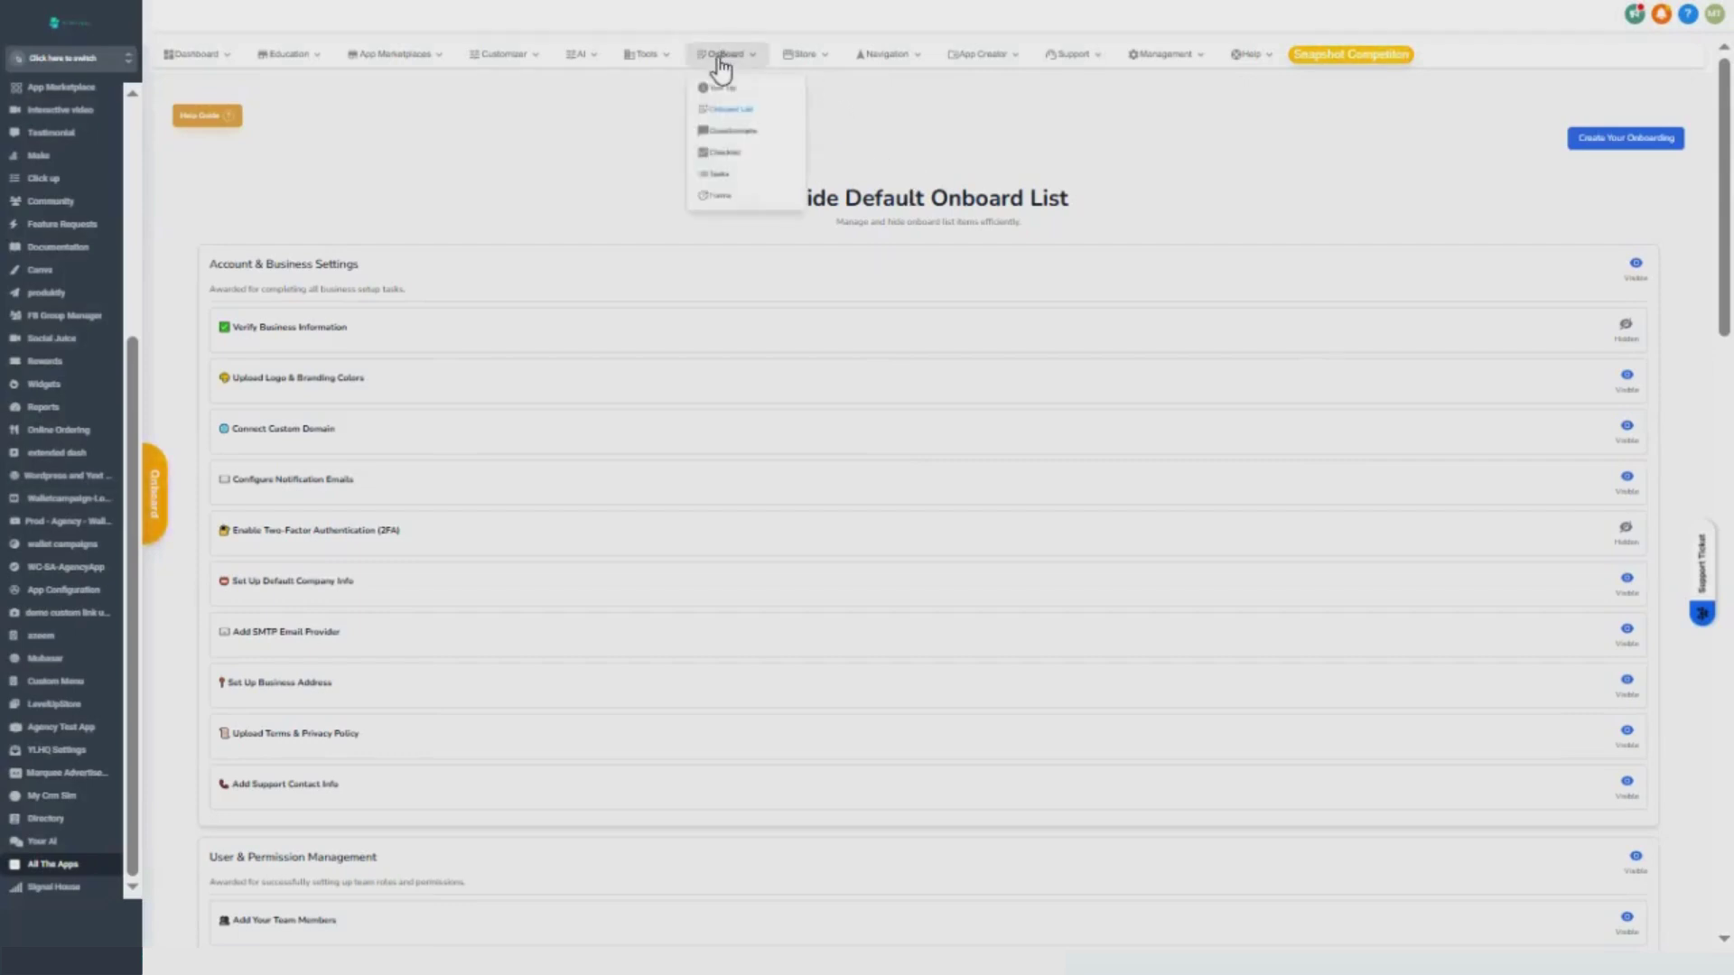
{"action": "left_click", "coordinate": [743, 131]}
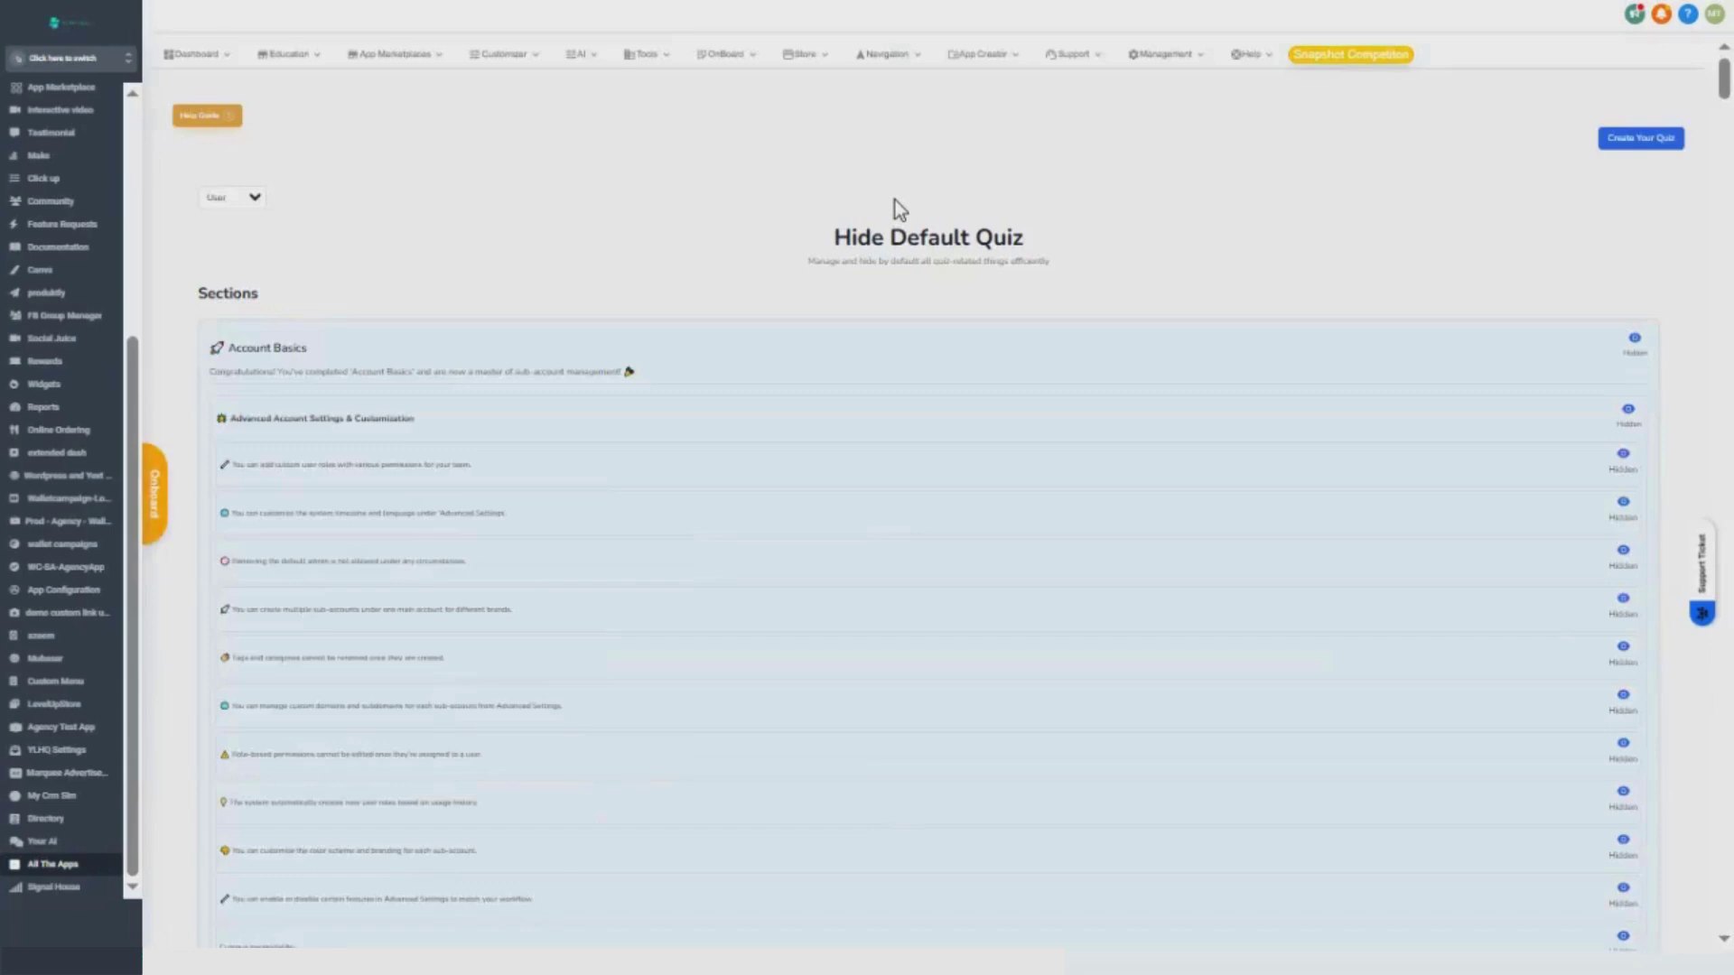
{"action": "left_click", "coordinate": [801, 63]}
{"action": "left_click", "coordinate": [749, 59]}
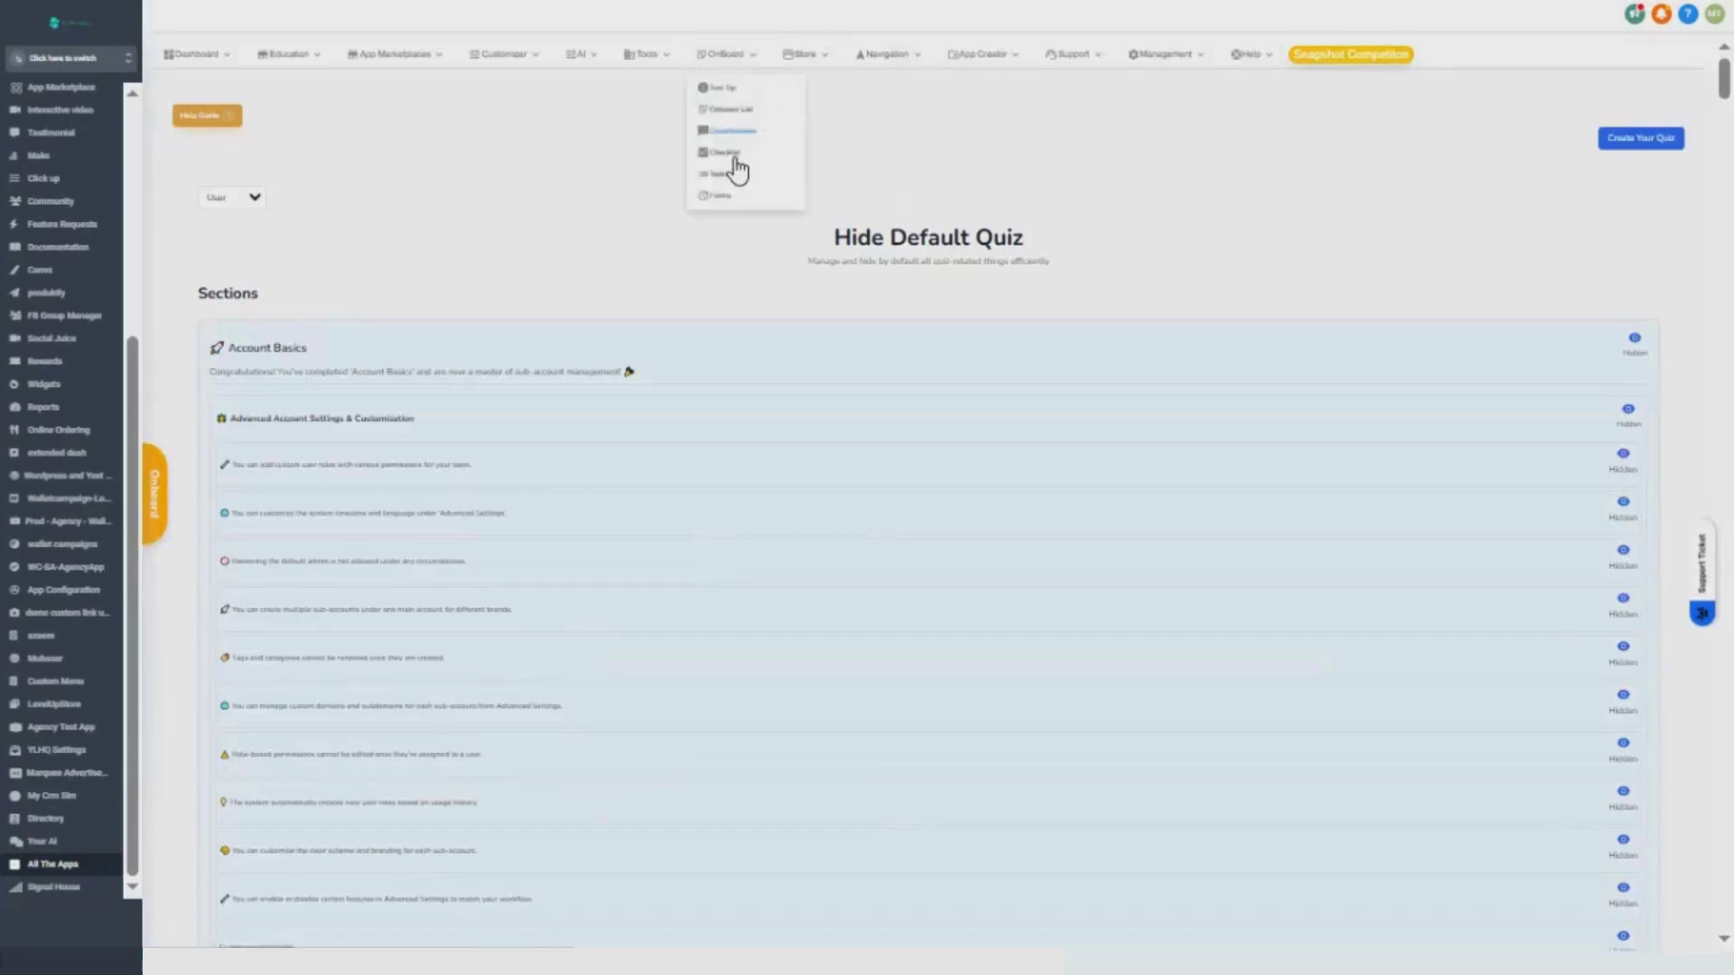
{"action": "left_click", "coordinate": [734, 159]}
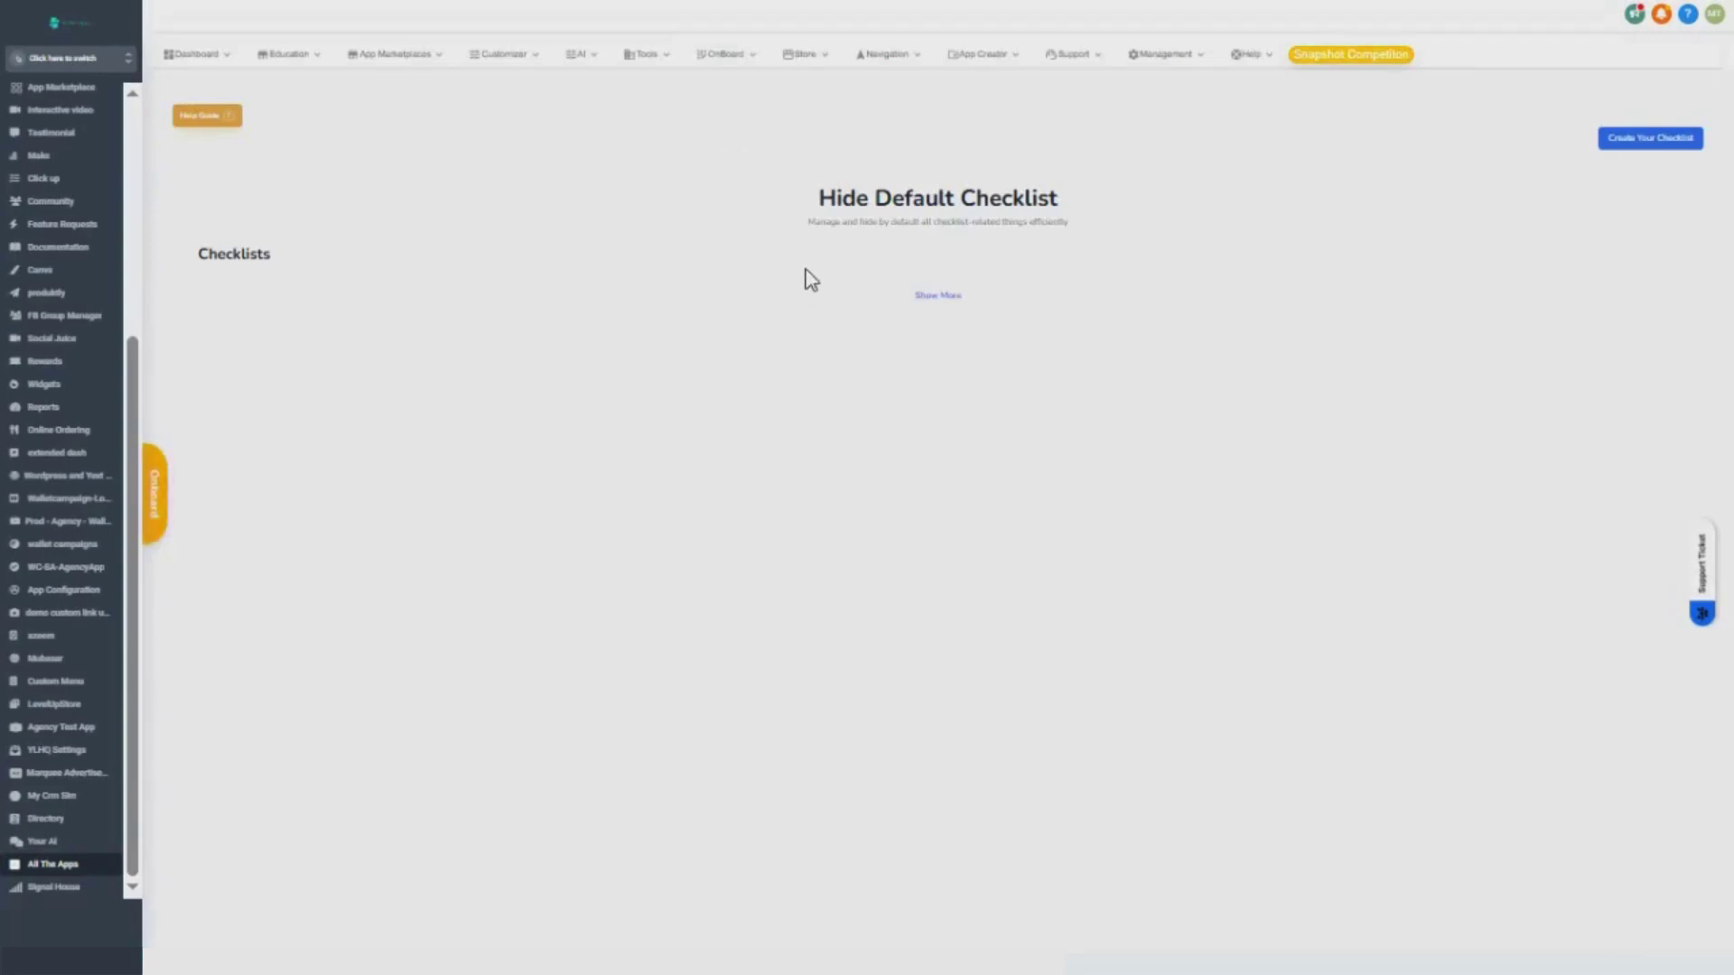
Step: Open the onboarding Tasks page and view the tasks for subaccounts
{"action": "left_click", "coordinate": [751, 56]}
{"action": "left_click", "coordinate": [722, 56]}
{"action": "left_click", "coordinate": [739, 177]}
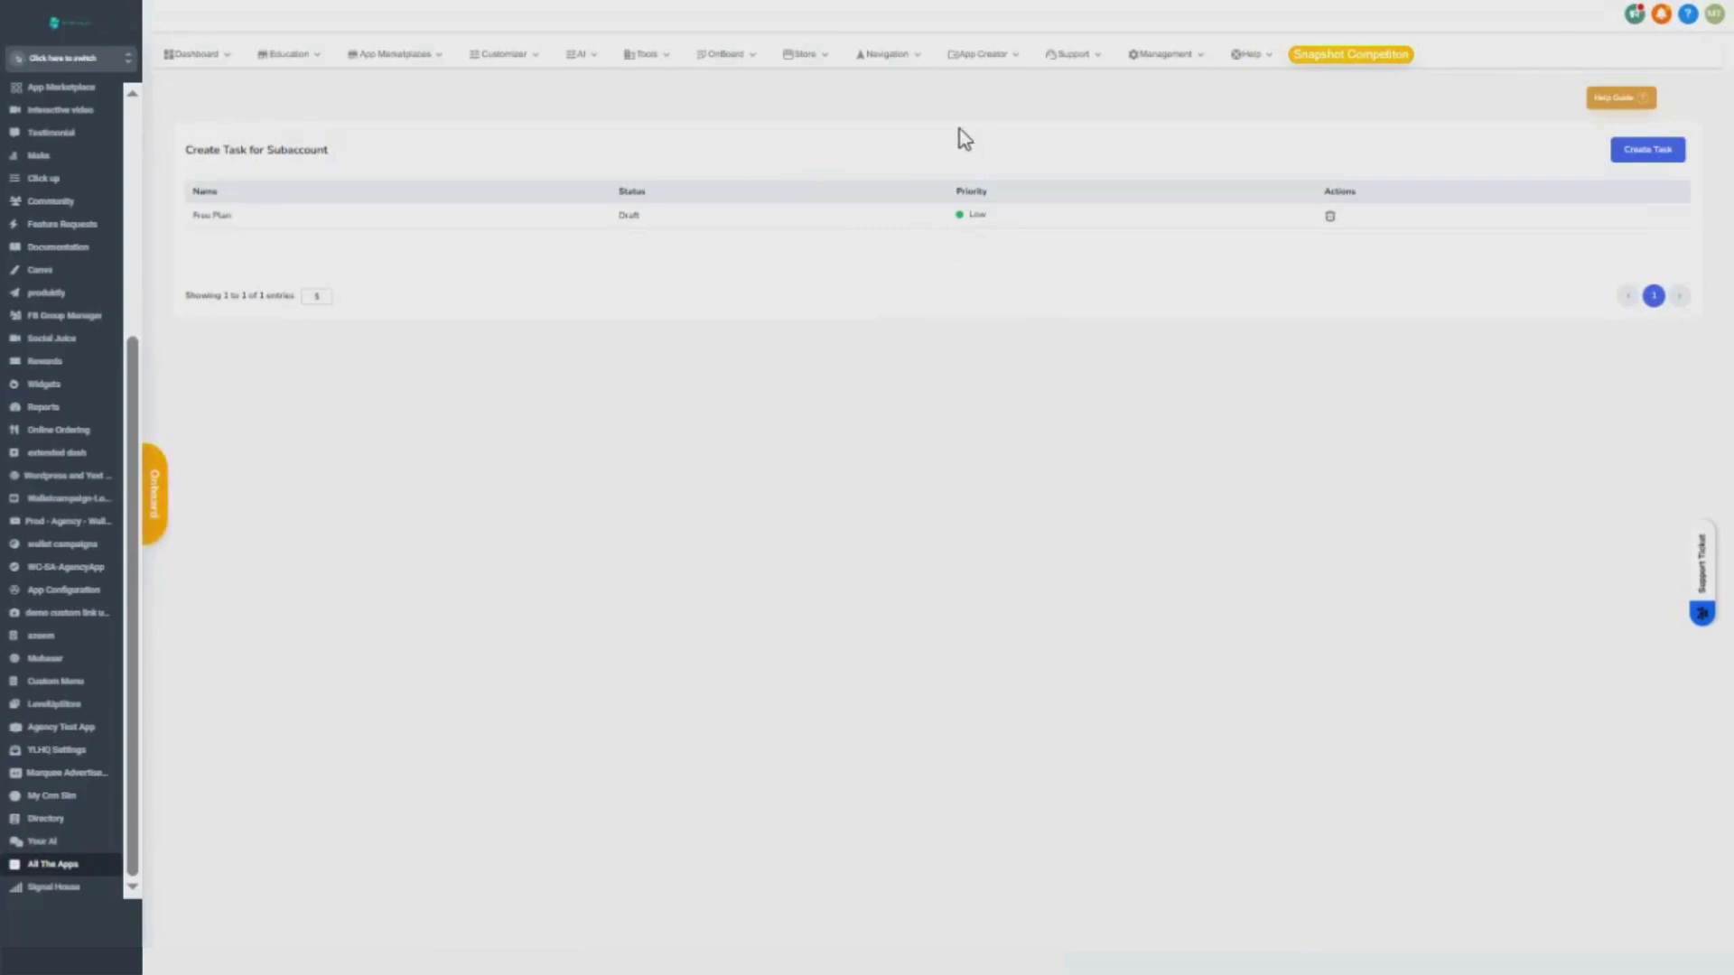
Step: View the onboarding Forms Management page and the Create New Form dialog, closing it without creating a form
{"action": "mouse_move", "coordinate": [754, 68]}
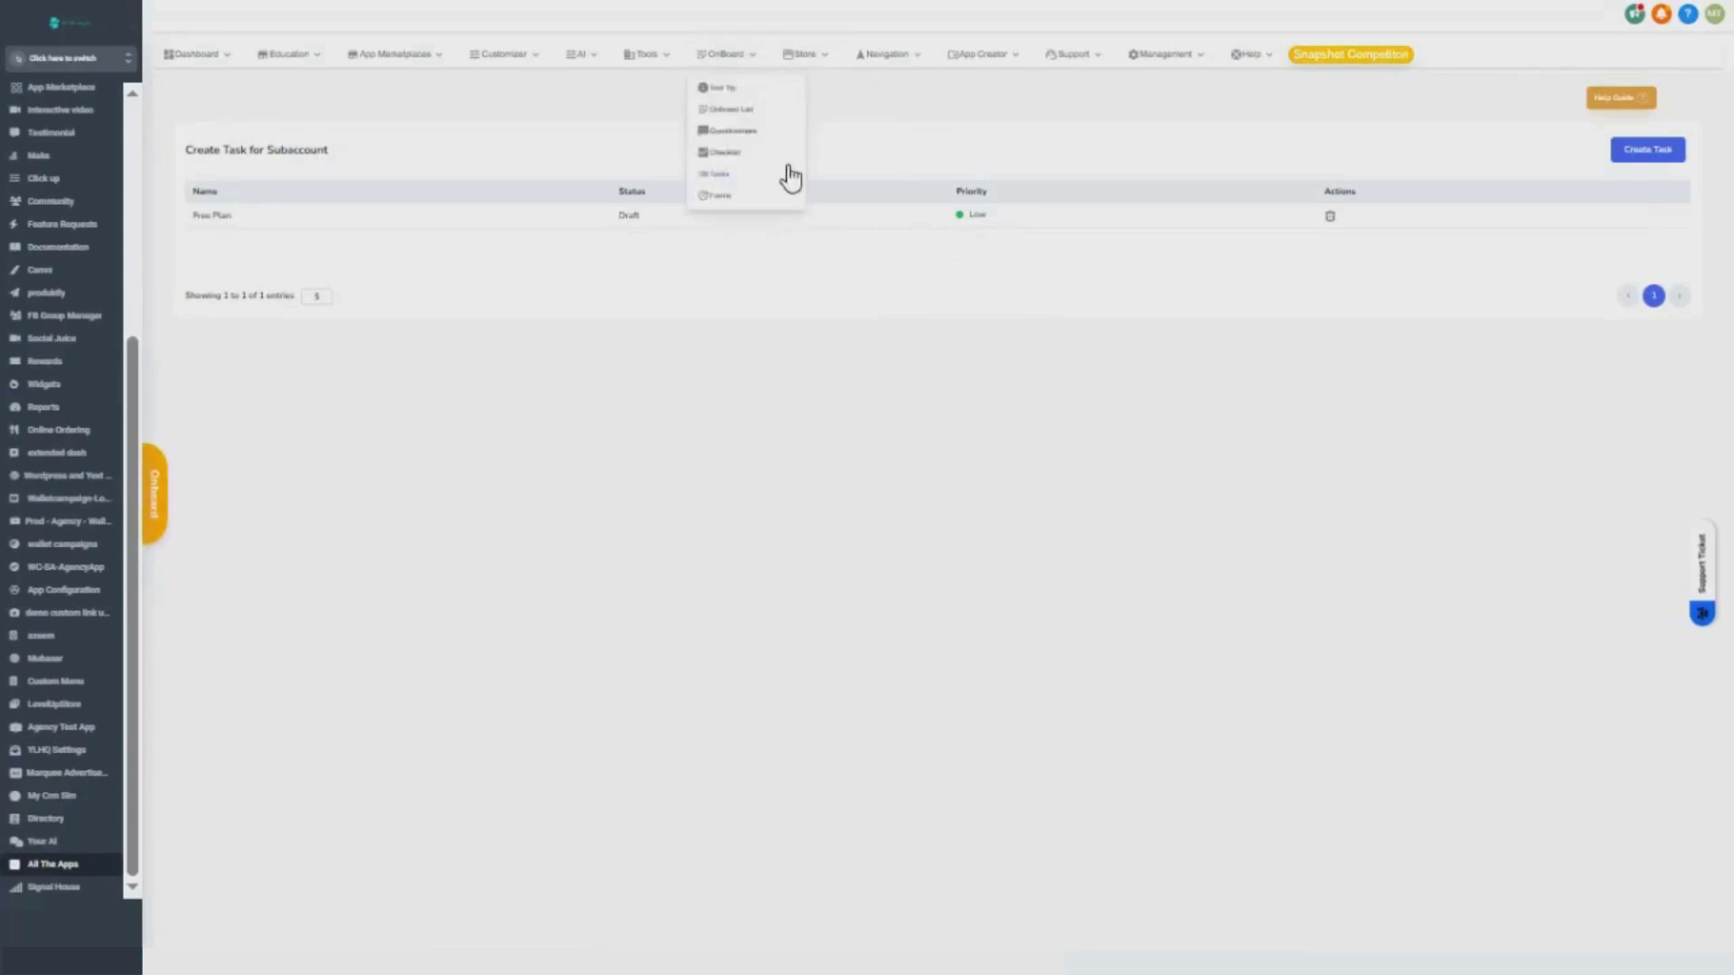
{"action": "left_click", "coordinate": [753, 196]}
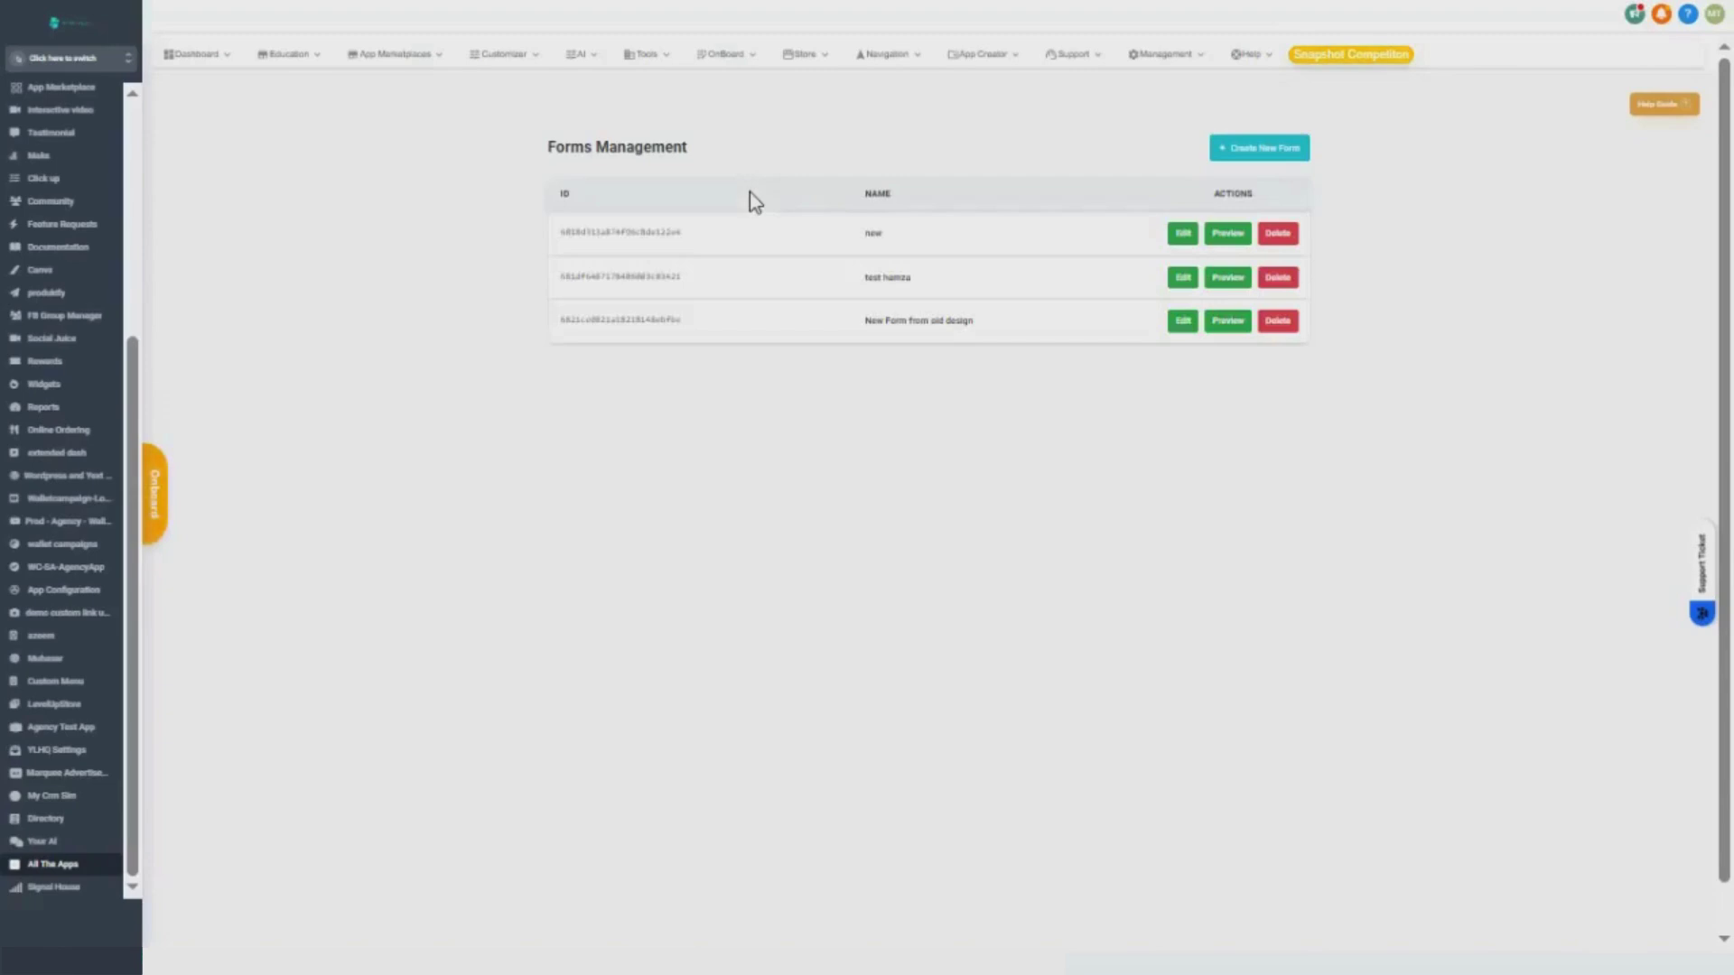
{"action": "left_click", "coordinate": [1244, 147]}
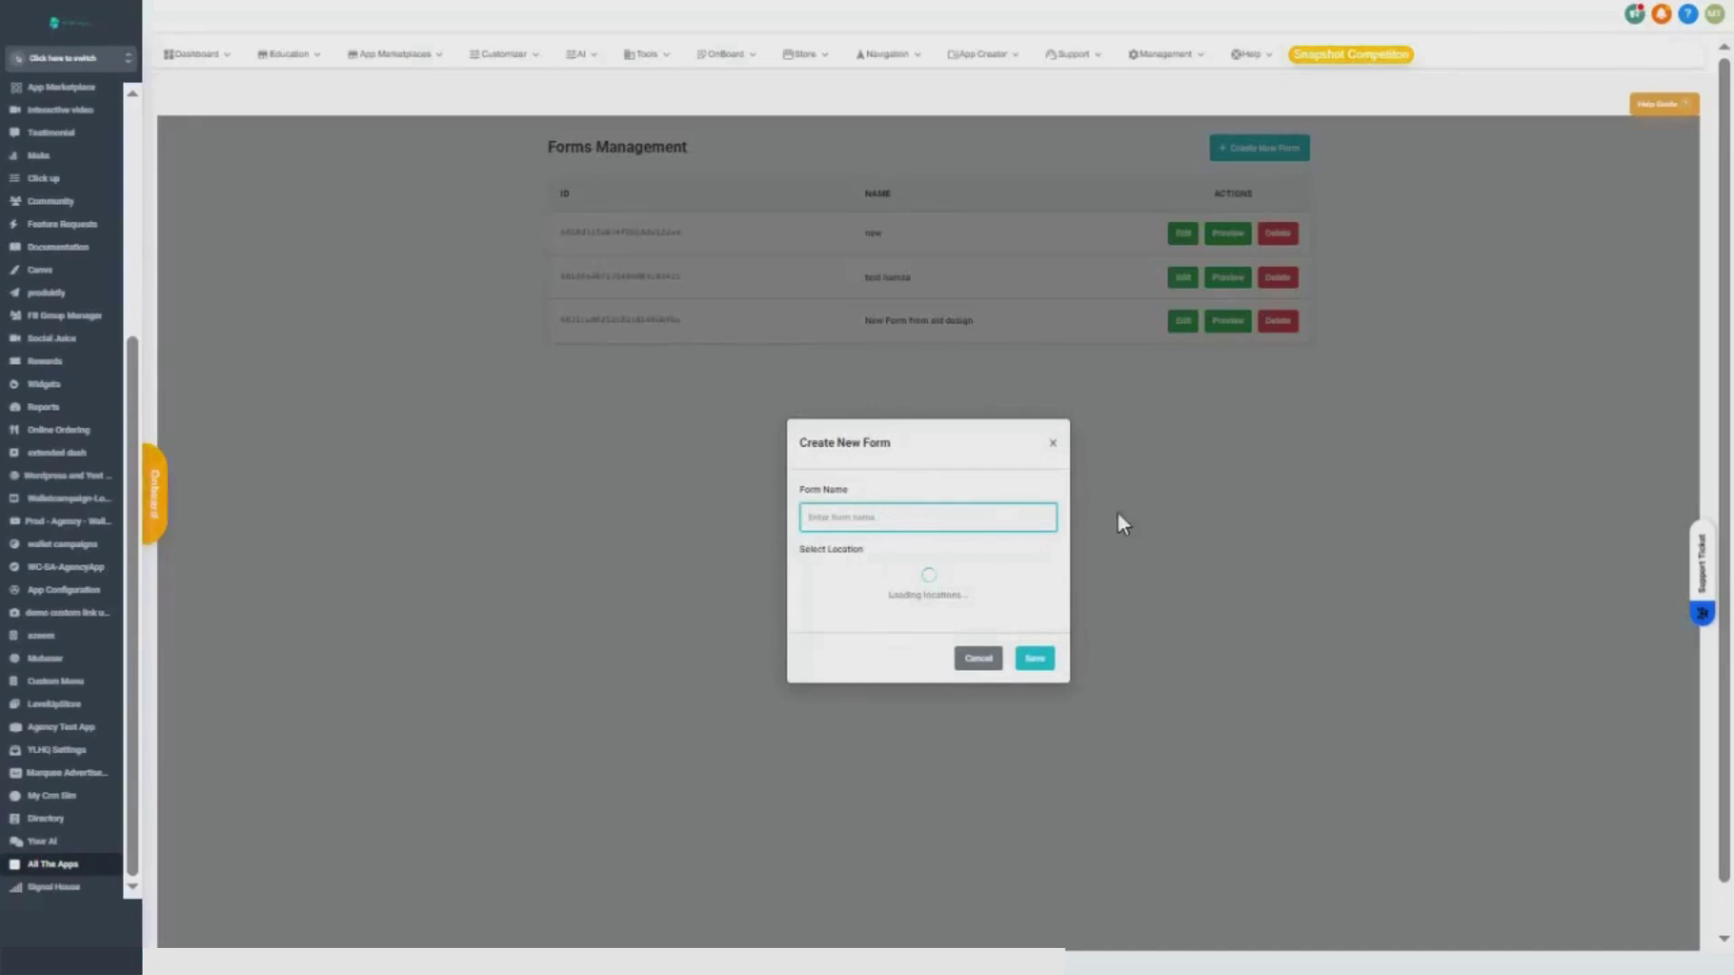
{"action": "left_click", "coordinate": [1053, 444]}
Step: Open the form named "new" in the Form Builder and inspect the properties of its Full Name and Email Address fields
{"action": "left_click", "coordinate": [1174, 236]}
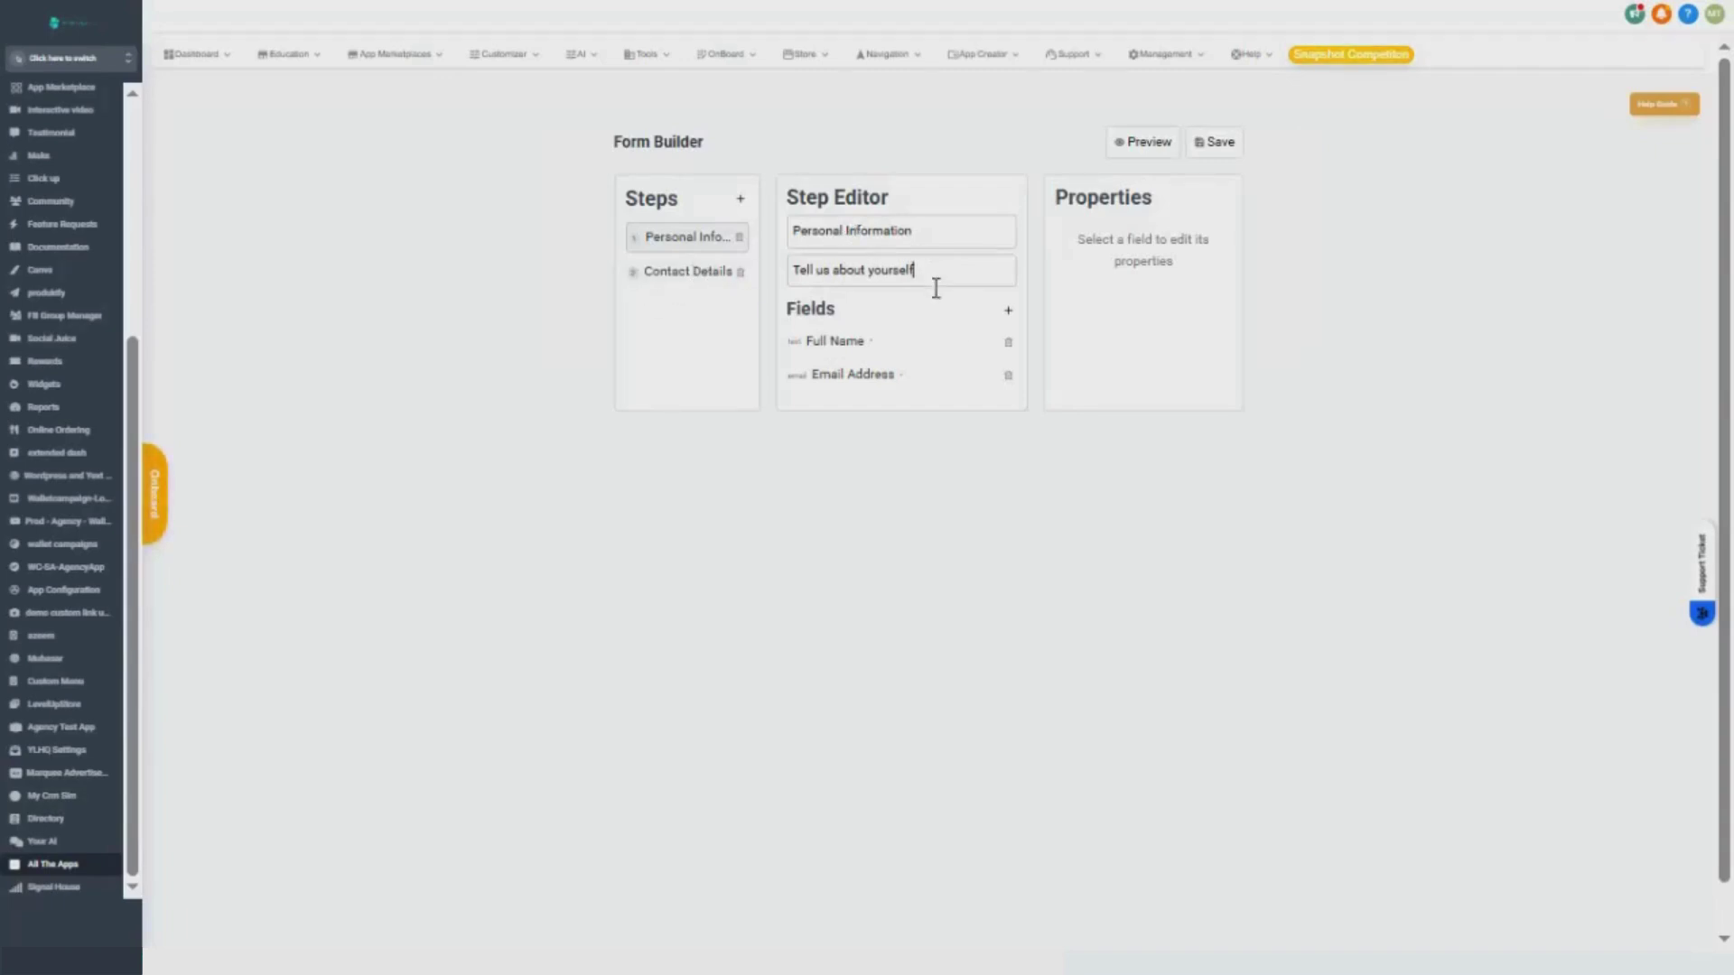
{"action": "left_click", "coordinate": [965, 353]}
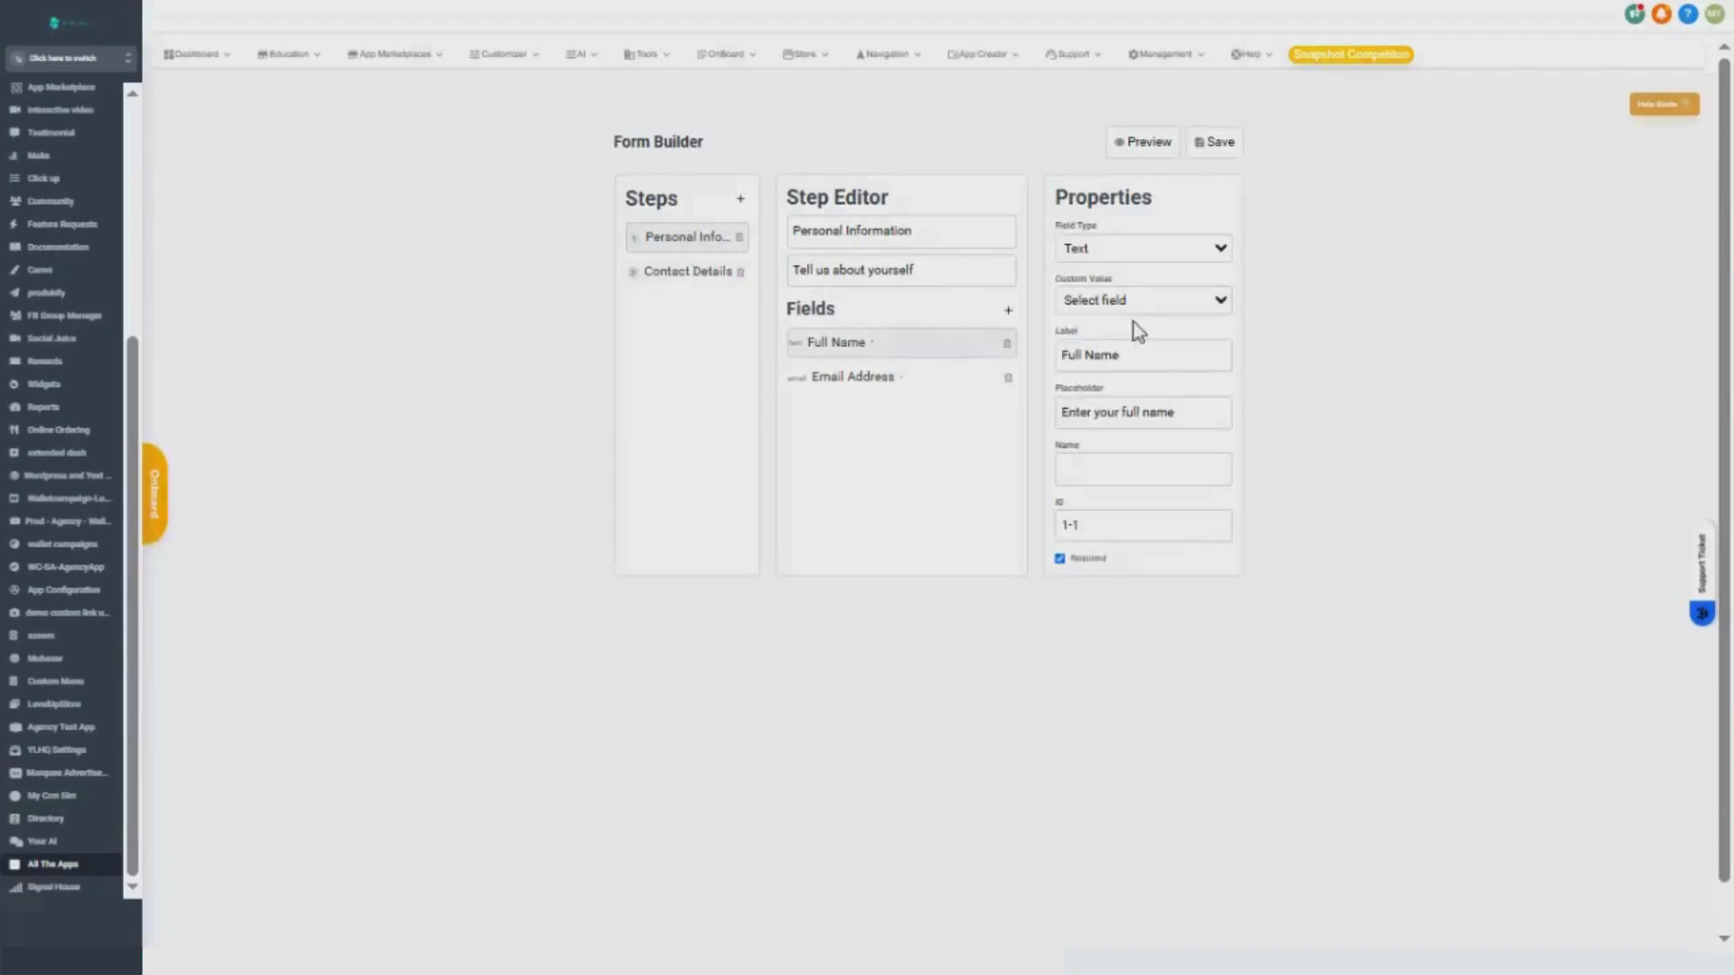
{"action": "left_click", "coordinate": [921, 380]}
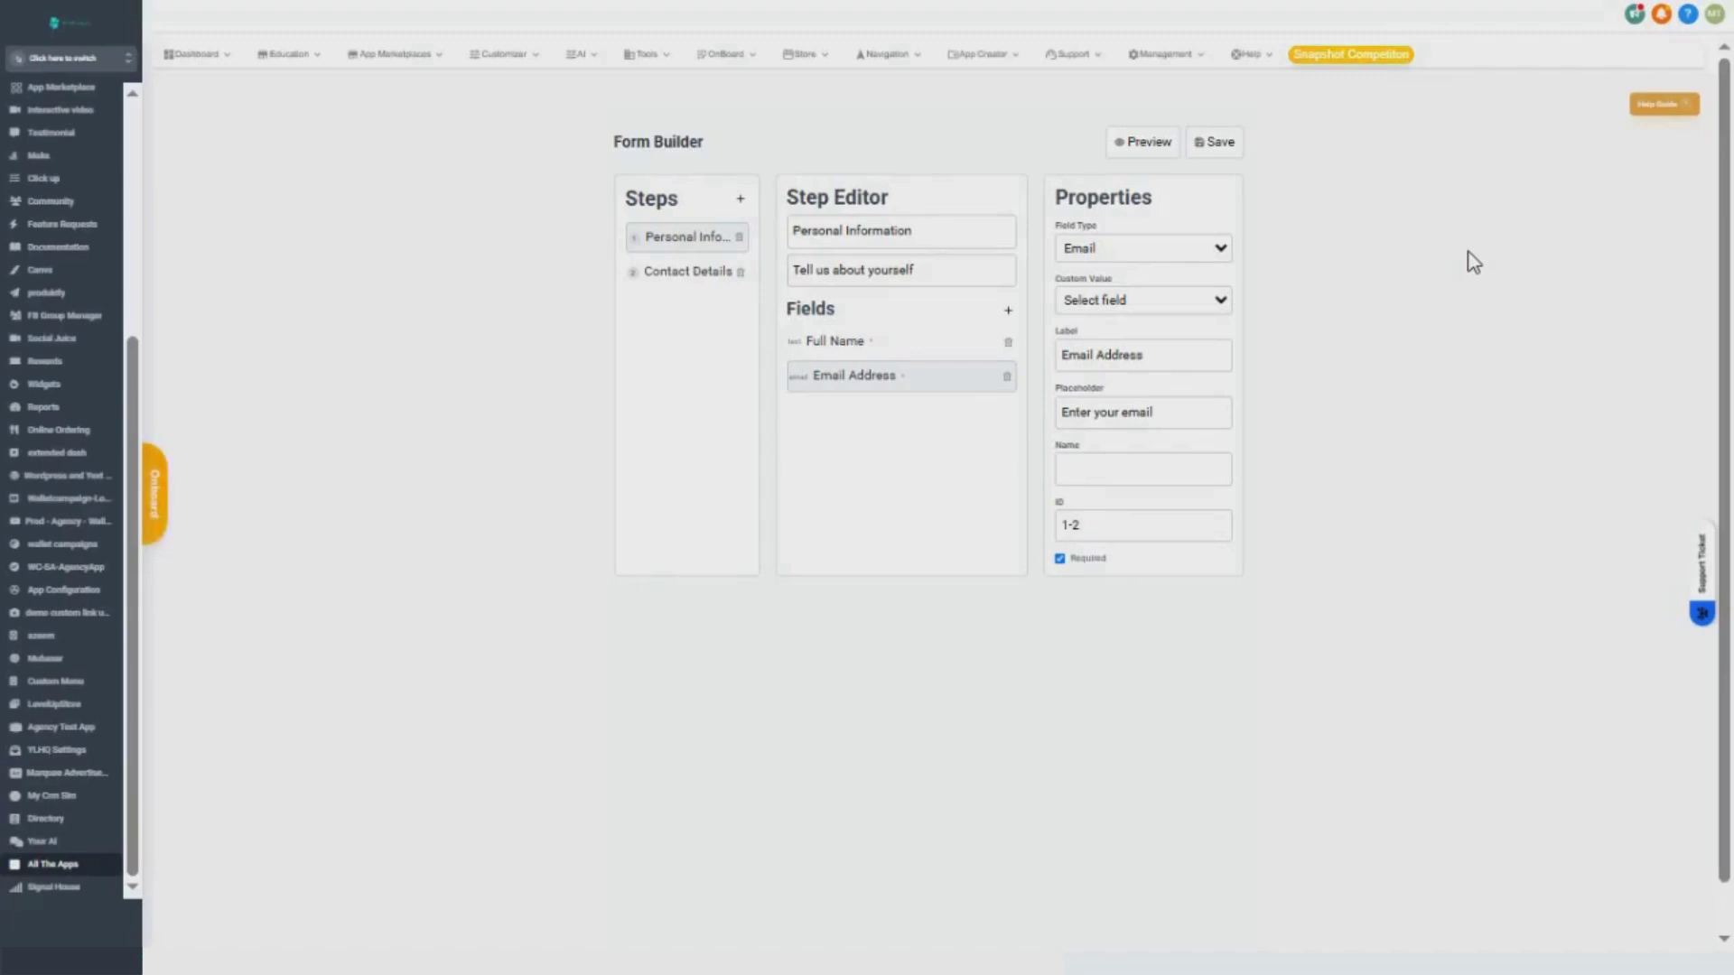
Step: Open the Snapshot Store's creation form and look through its snapshot and custom value form choices
{"action": "left_click", "coordinate": [915, 61]}
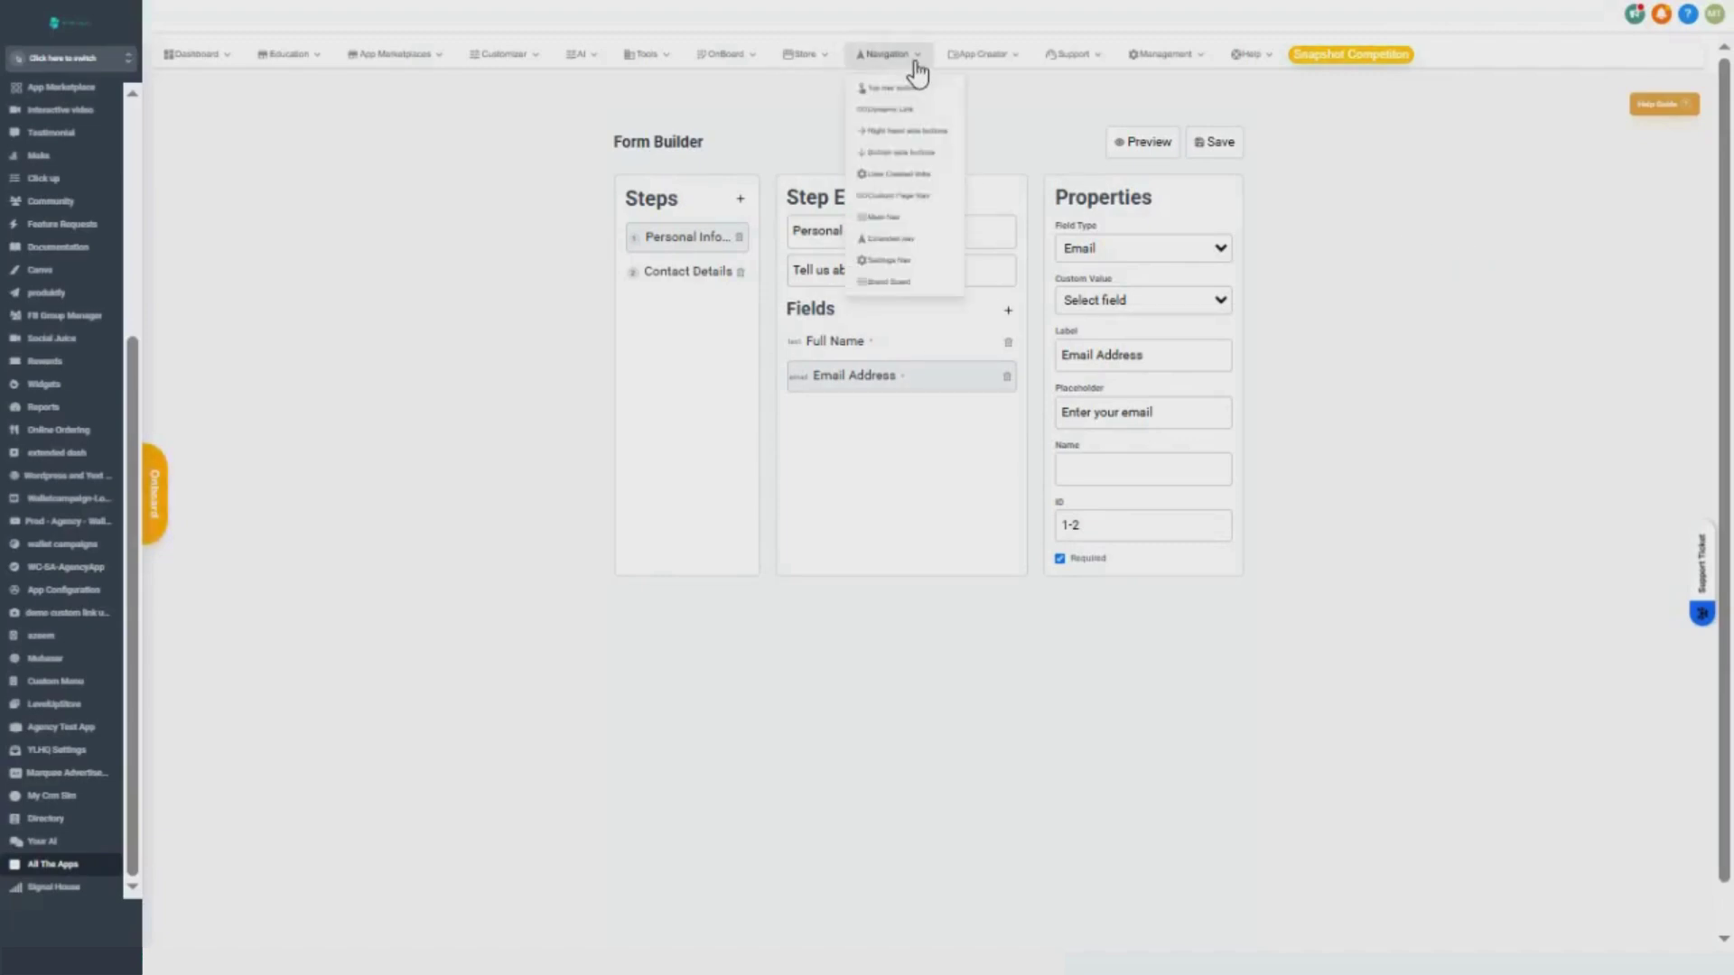
{"action": "left_click", "coordinate": [797, 52]}
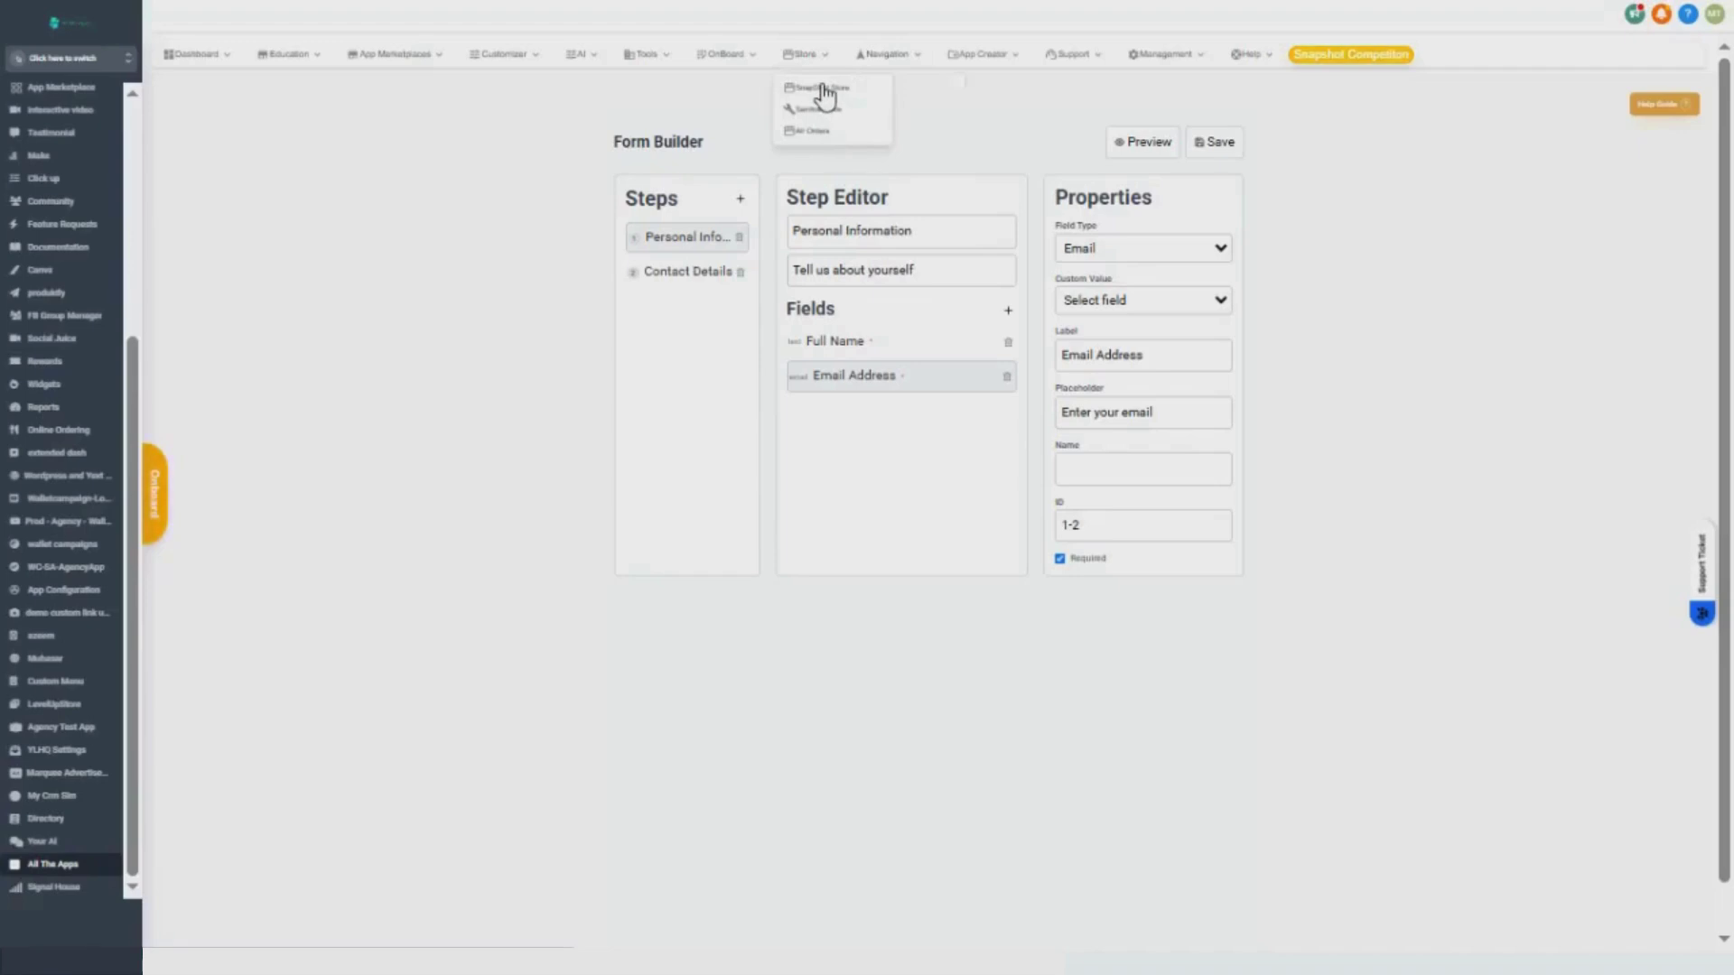
{"action": "left_click", "coordinate": [823, 90]}
{"action": "left_click", "coordinate": [1359, 182]}
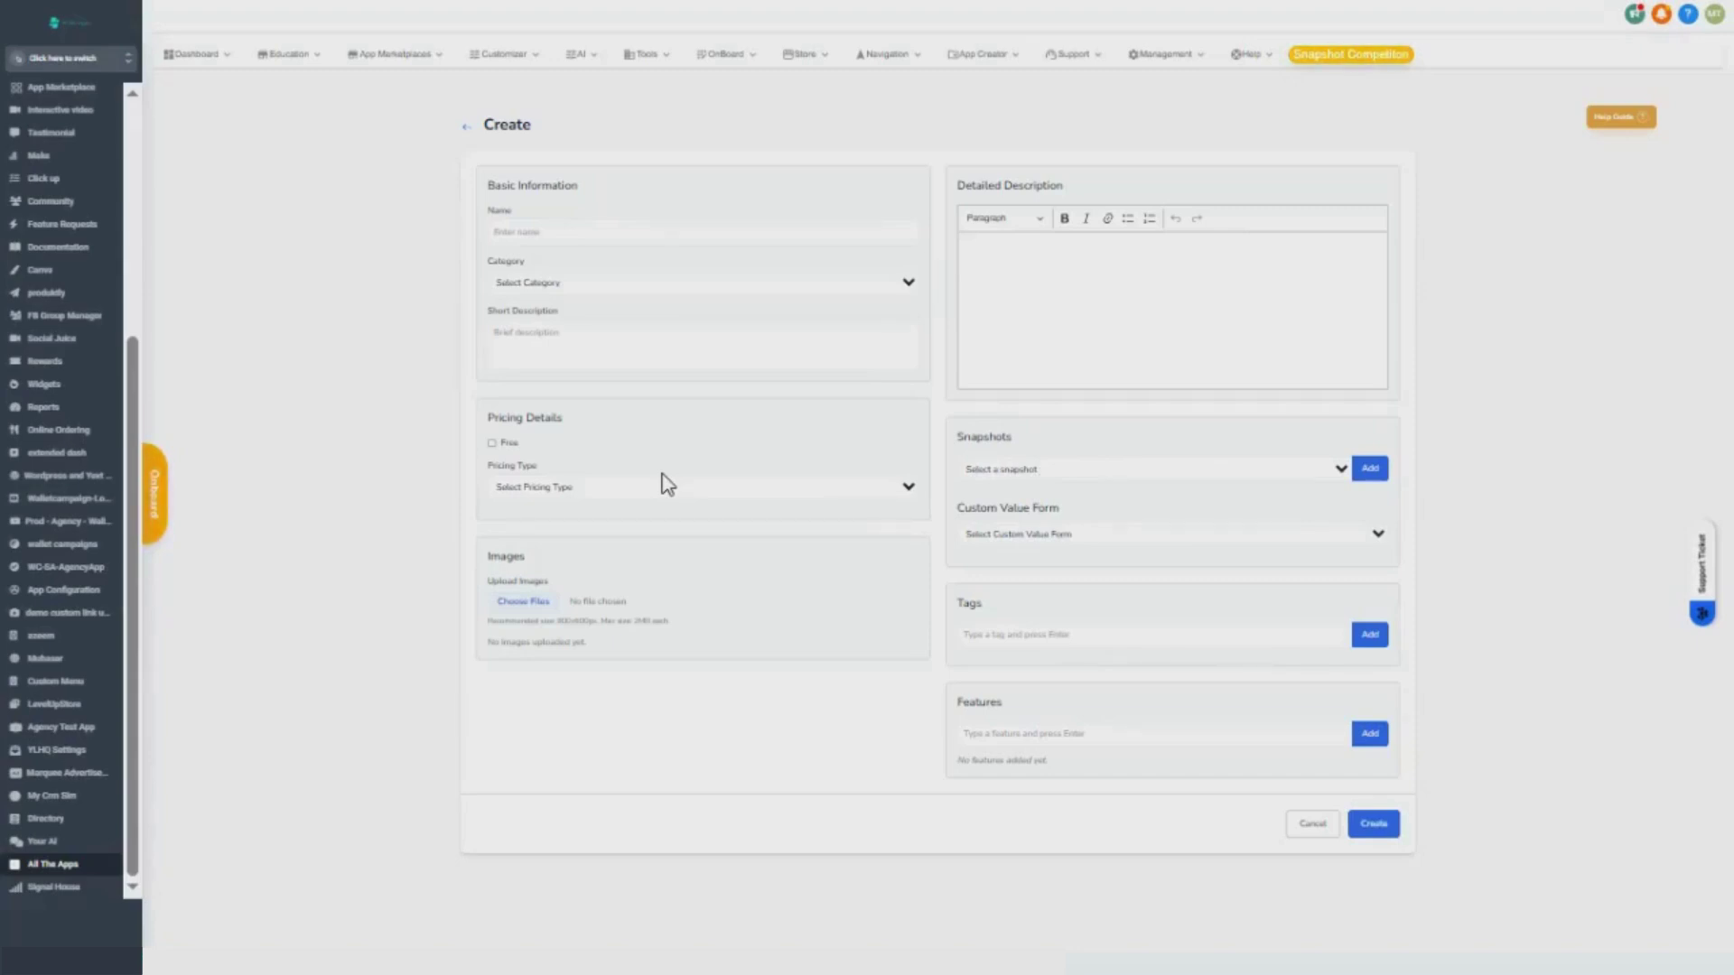
{"action": "left_click", "coordinate": [1075, 532]}
{"action": "left_click", "coordinate": [1076, 530]}
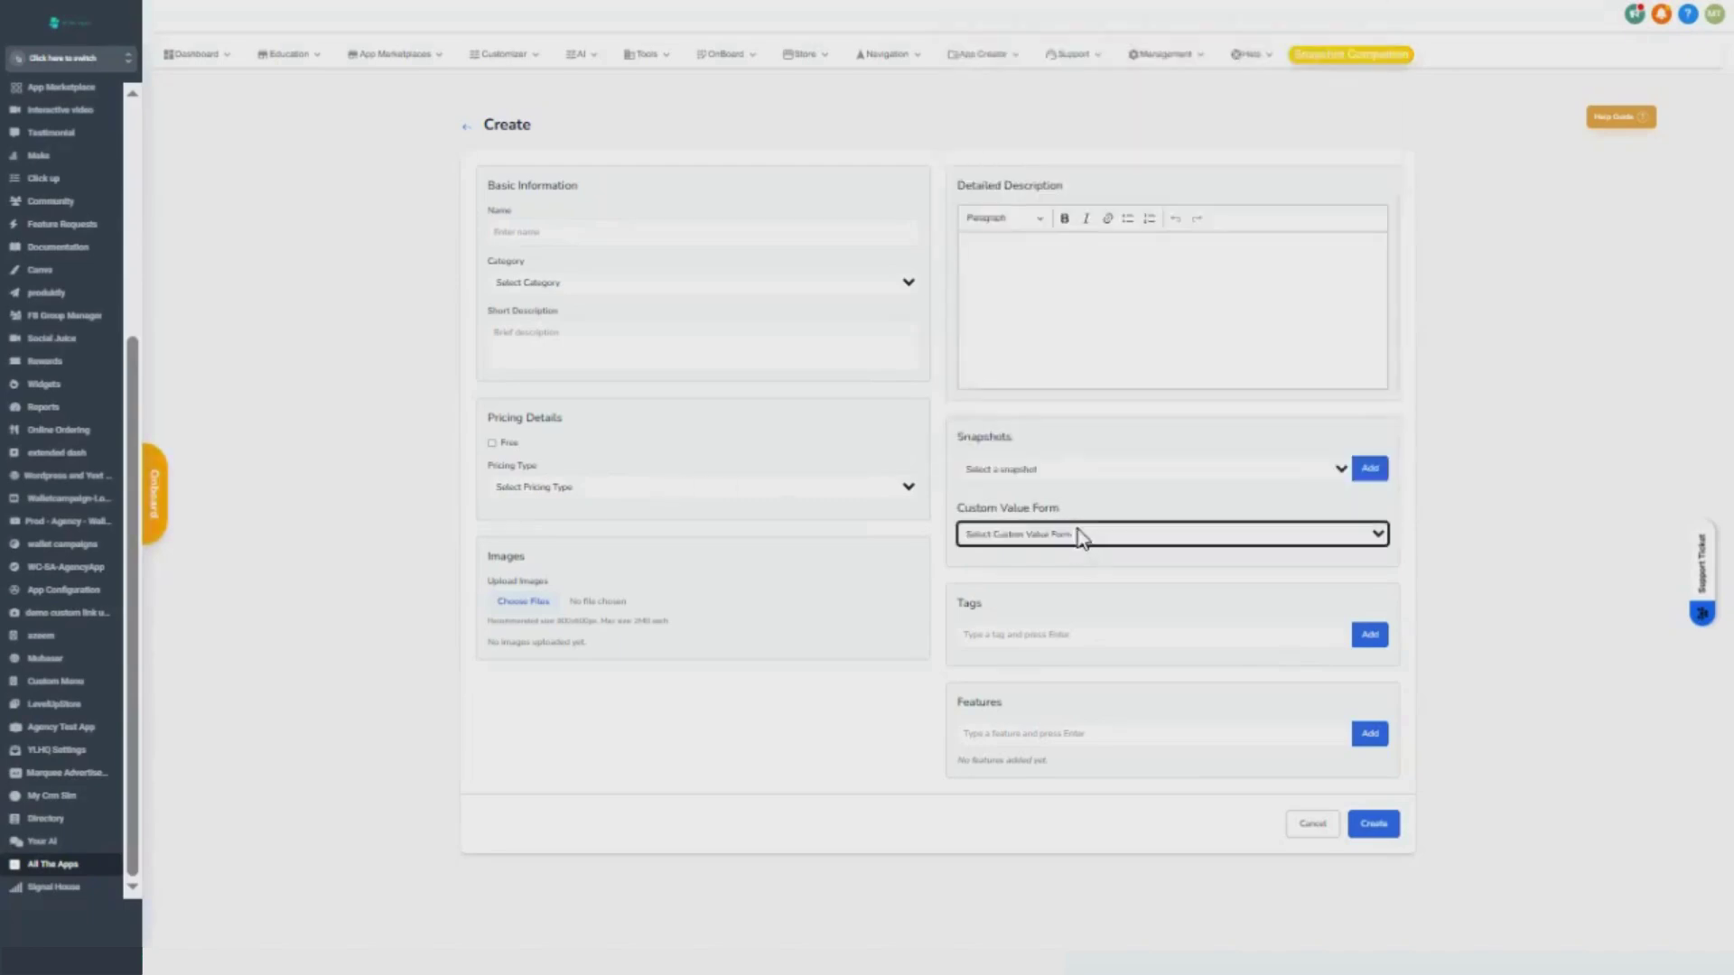
{"action": "left_click", "coordinate": [1056, 482]}
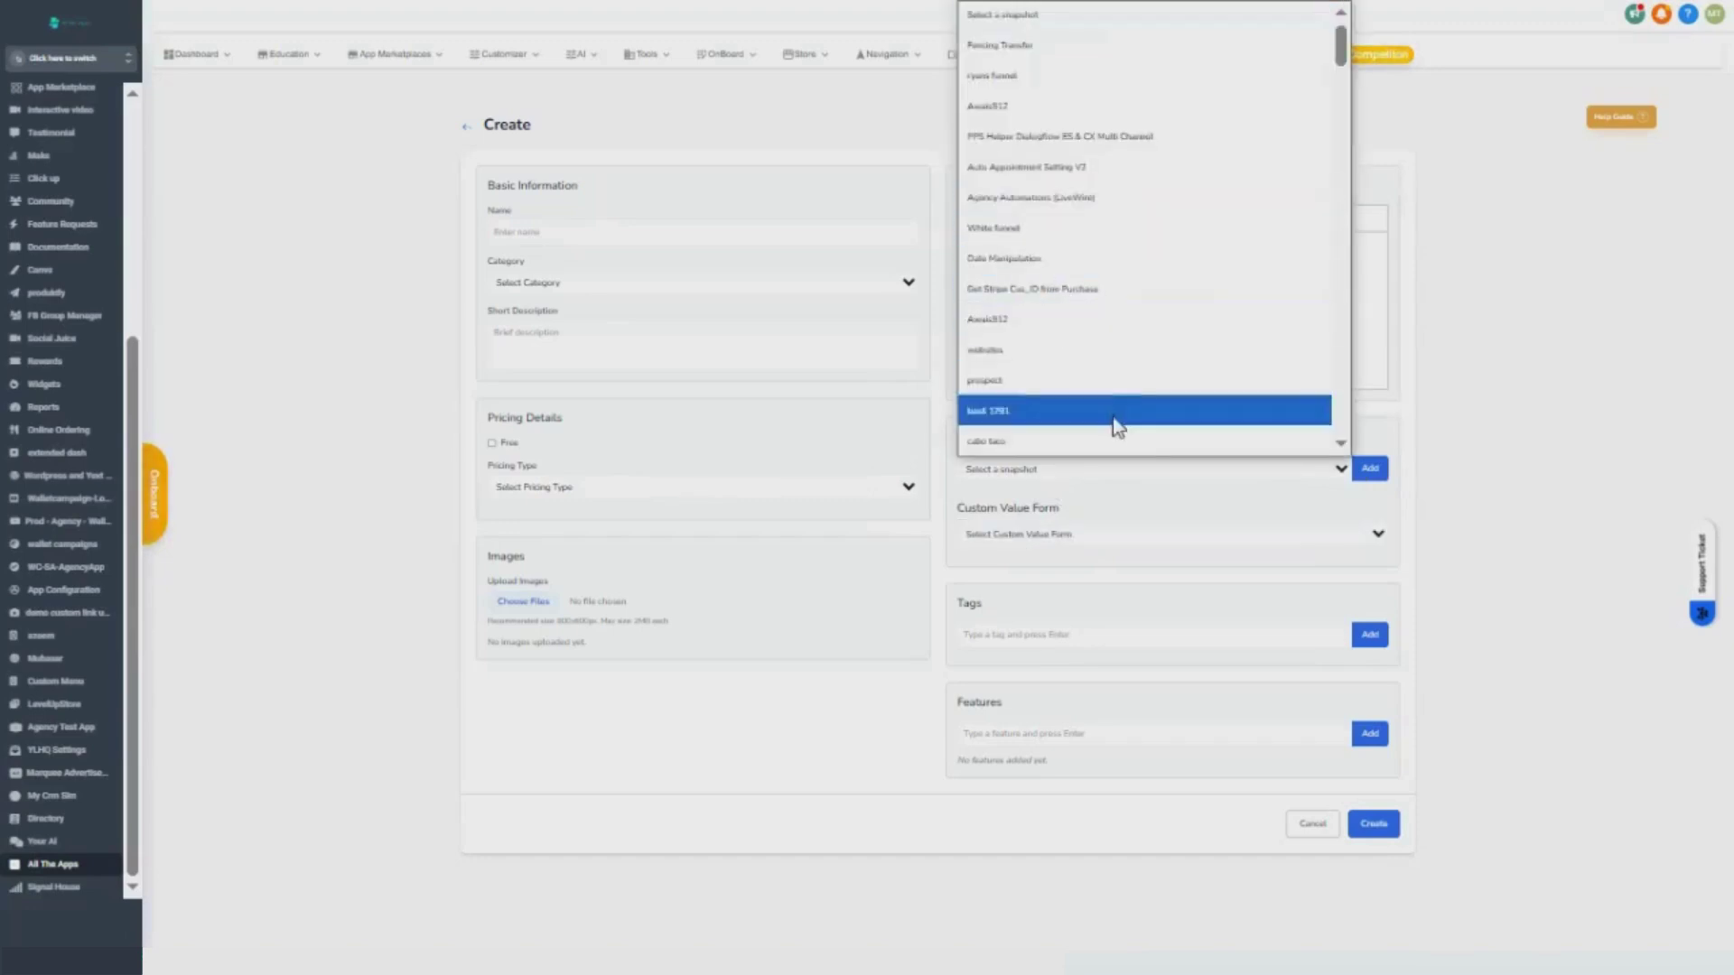
{"action": "scroll", "coordinate": [1114, 424], "scroll_direction": "down", "scroll_amount": 10}
{"action": "left_click", "coordinate": [1540, 286]}
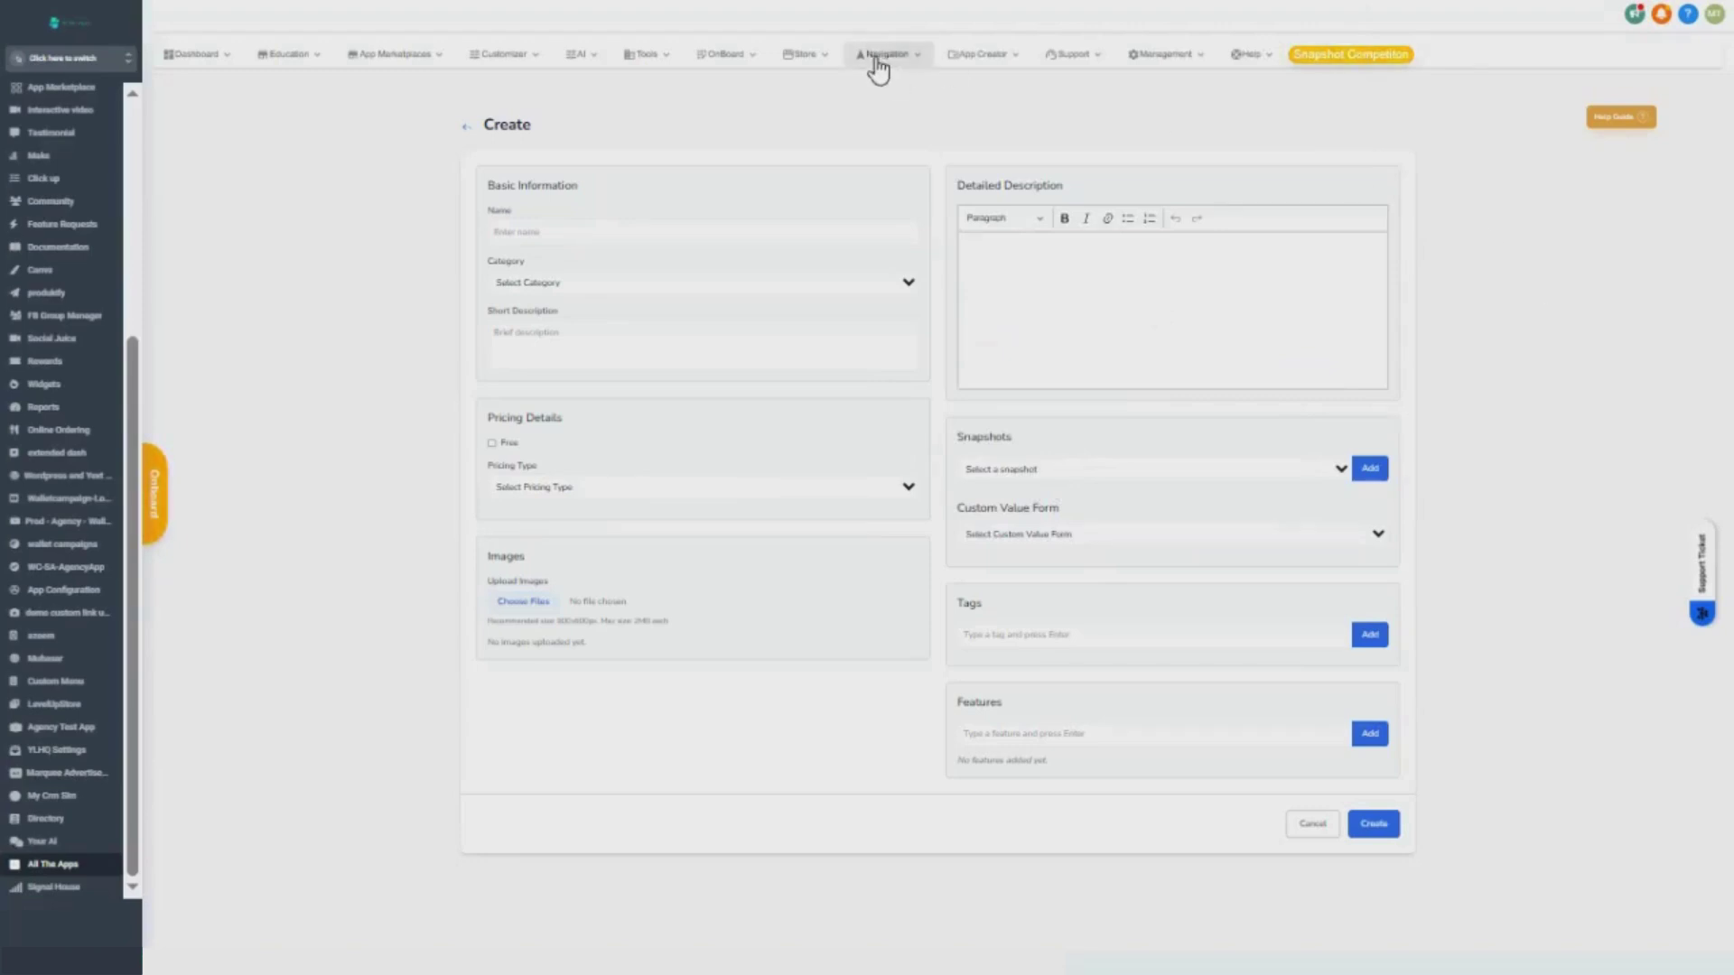
Step: View the Service Store's new-service form with its pricing type options, and the store's All Orders page
{"action": "left_click", "coordinate": [803, 54]}
{"action": "left_click", "coordinate": [806, 111]}
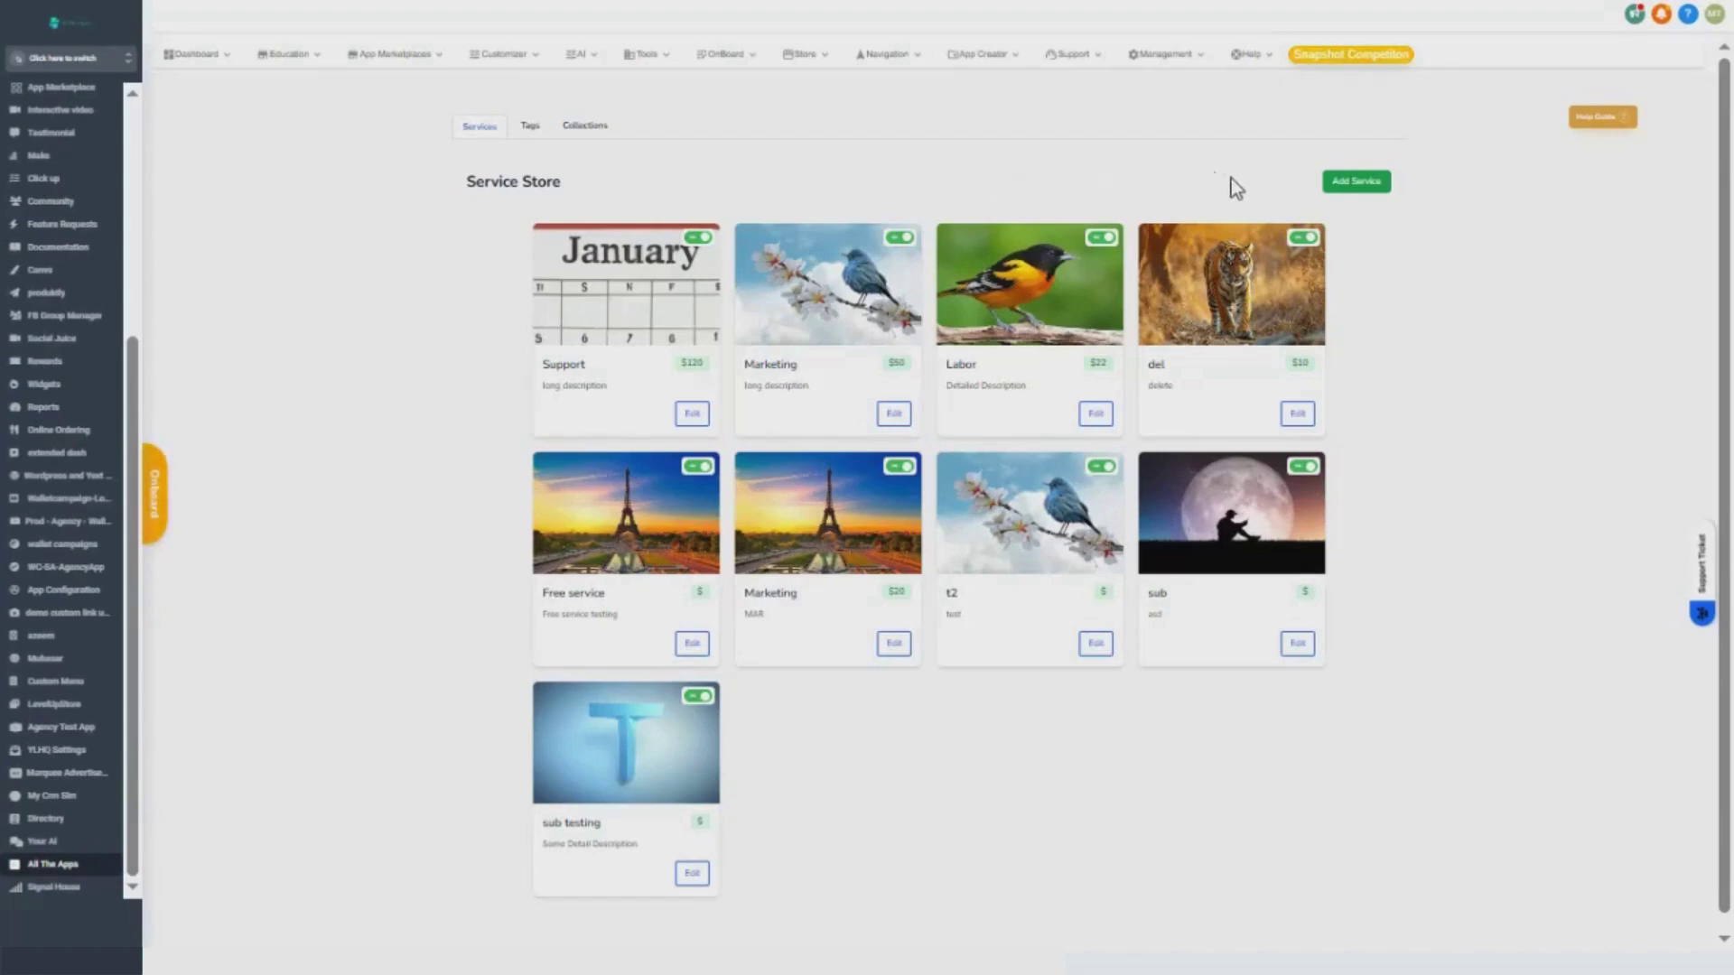
{"action": "left_click", "coordinate": [1350, 185]}
{"action": "left_click", "coordinate": [569, 491]}
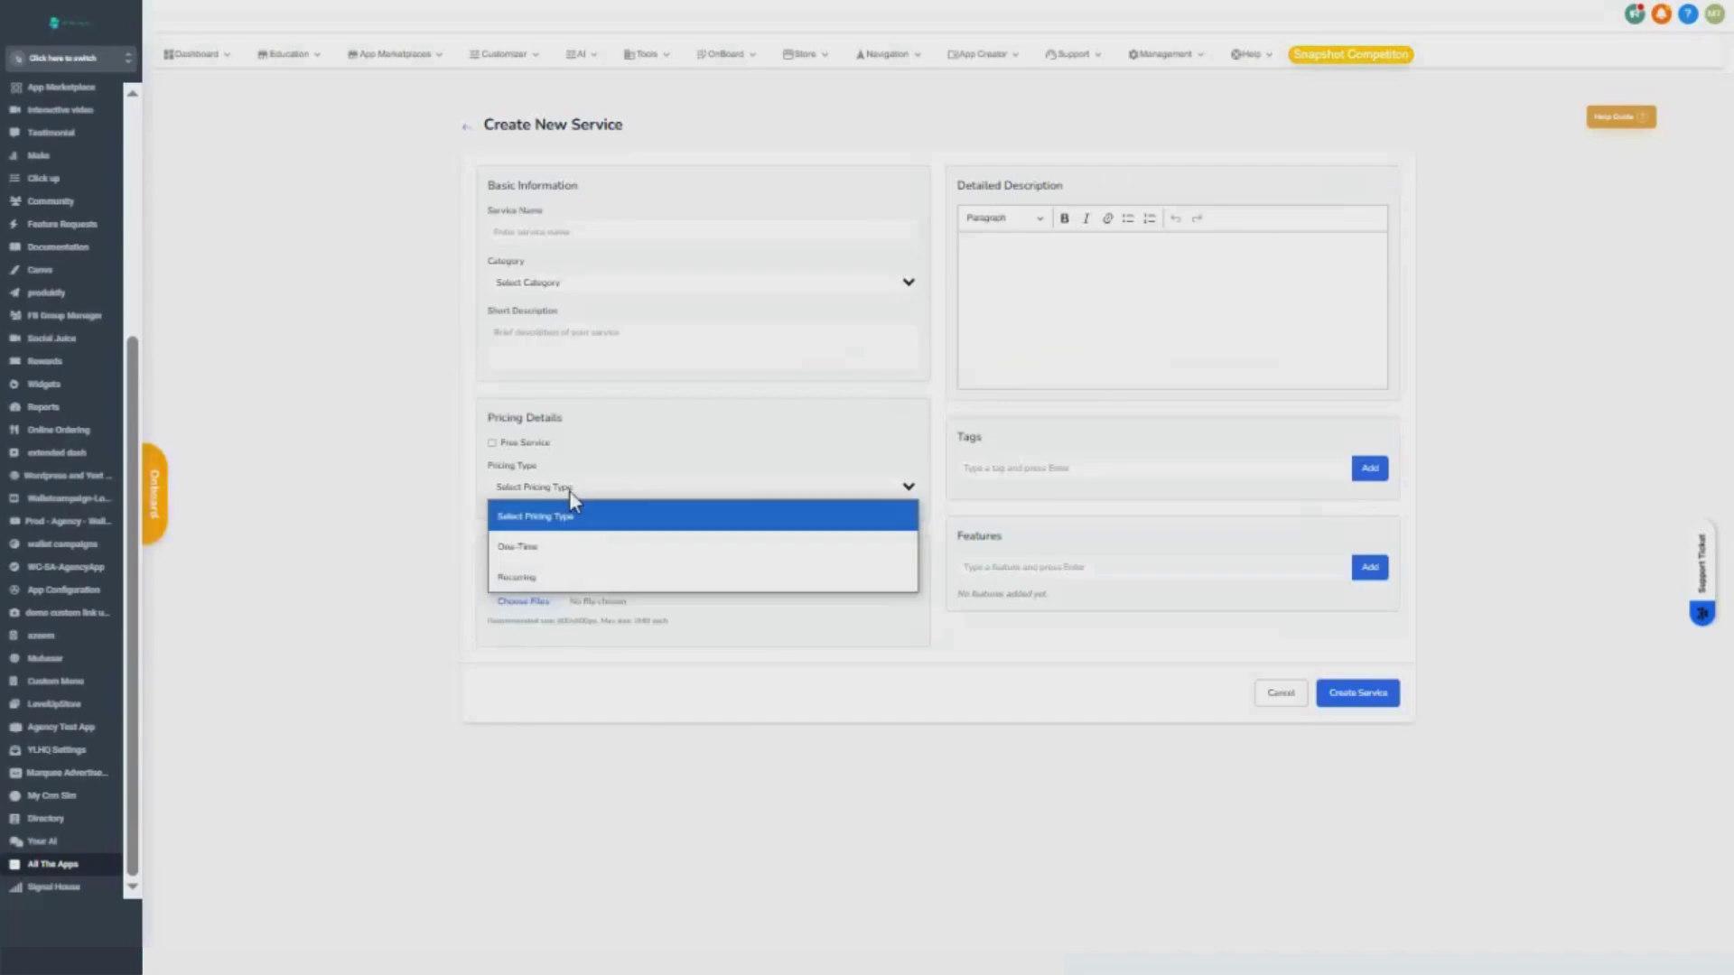
{"action": "left_click", "coordinate": [819, 417]}
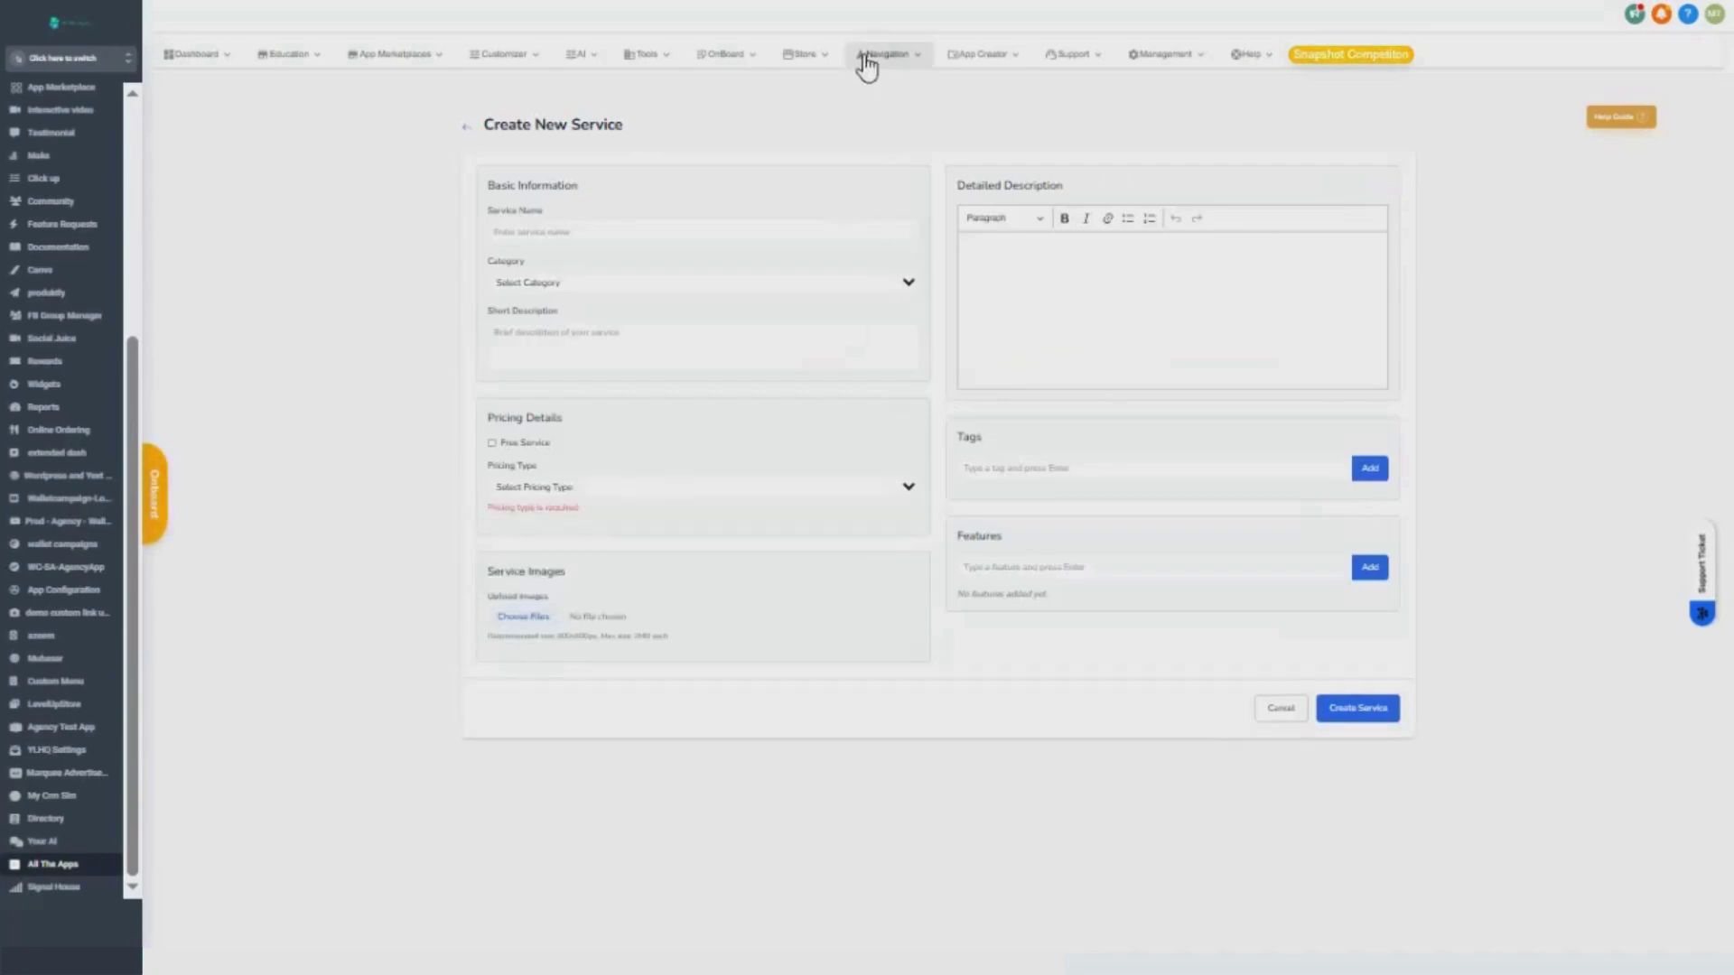
{"action": "mouse_move", "coordinate": [798, 62]}
{"action": "left_click", "coordinate": [802, 137]}
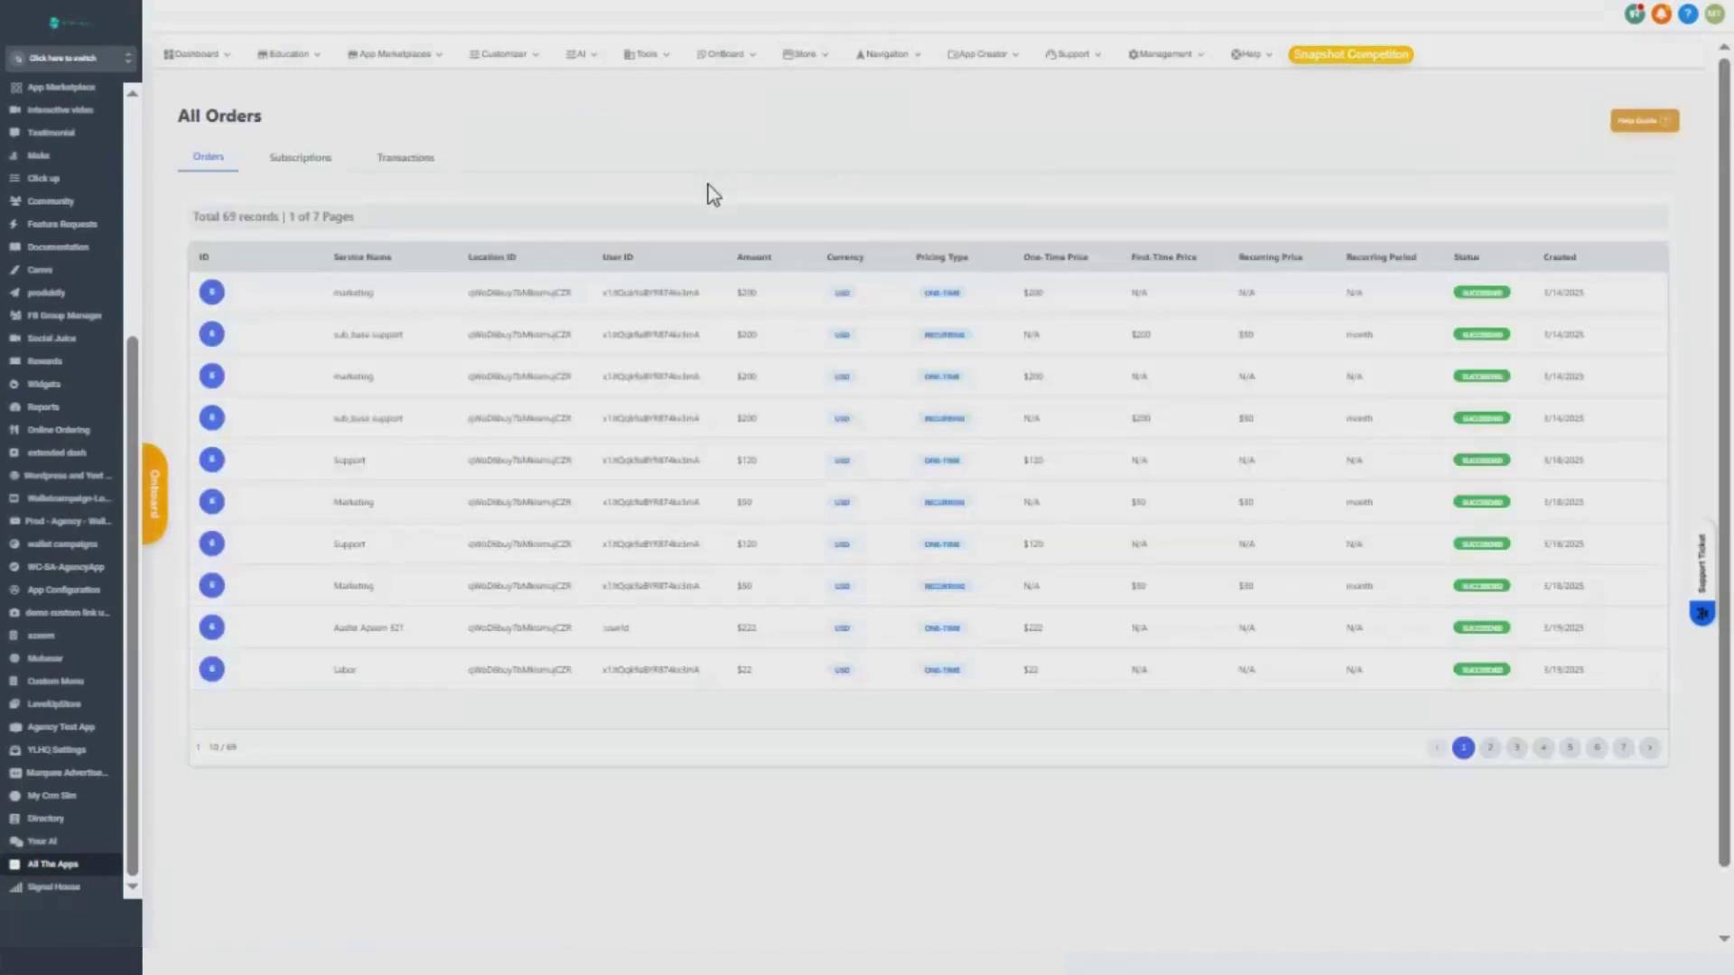
Step: View the Button Builder configuration for the top nav buttons and the settings for the right-hand sidebar buttons
{"action": "left_click", "coordinate": [906, 65]}
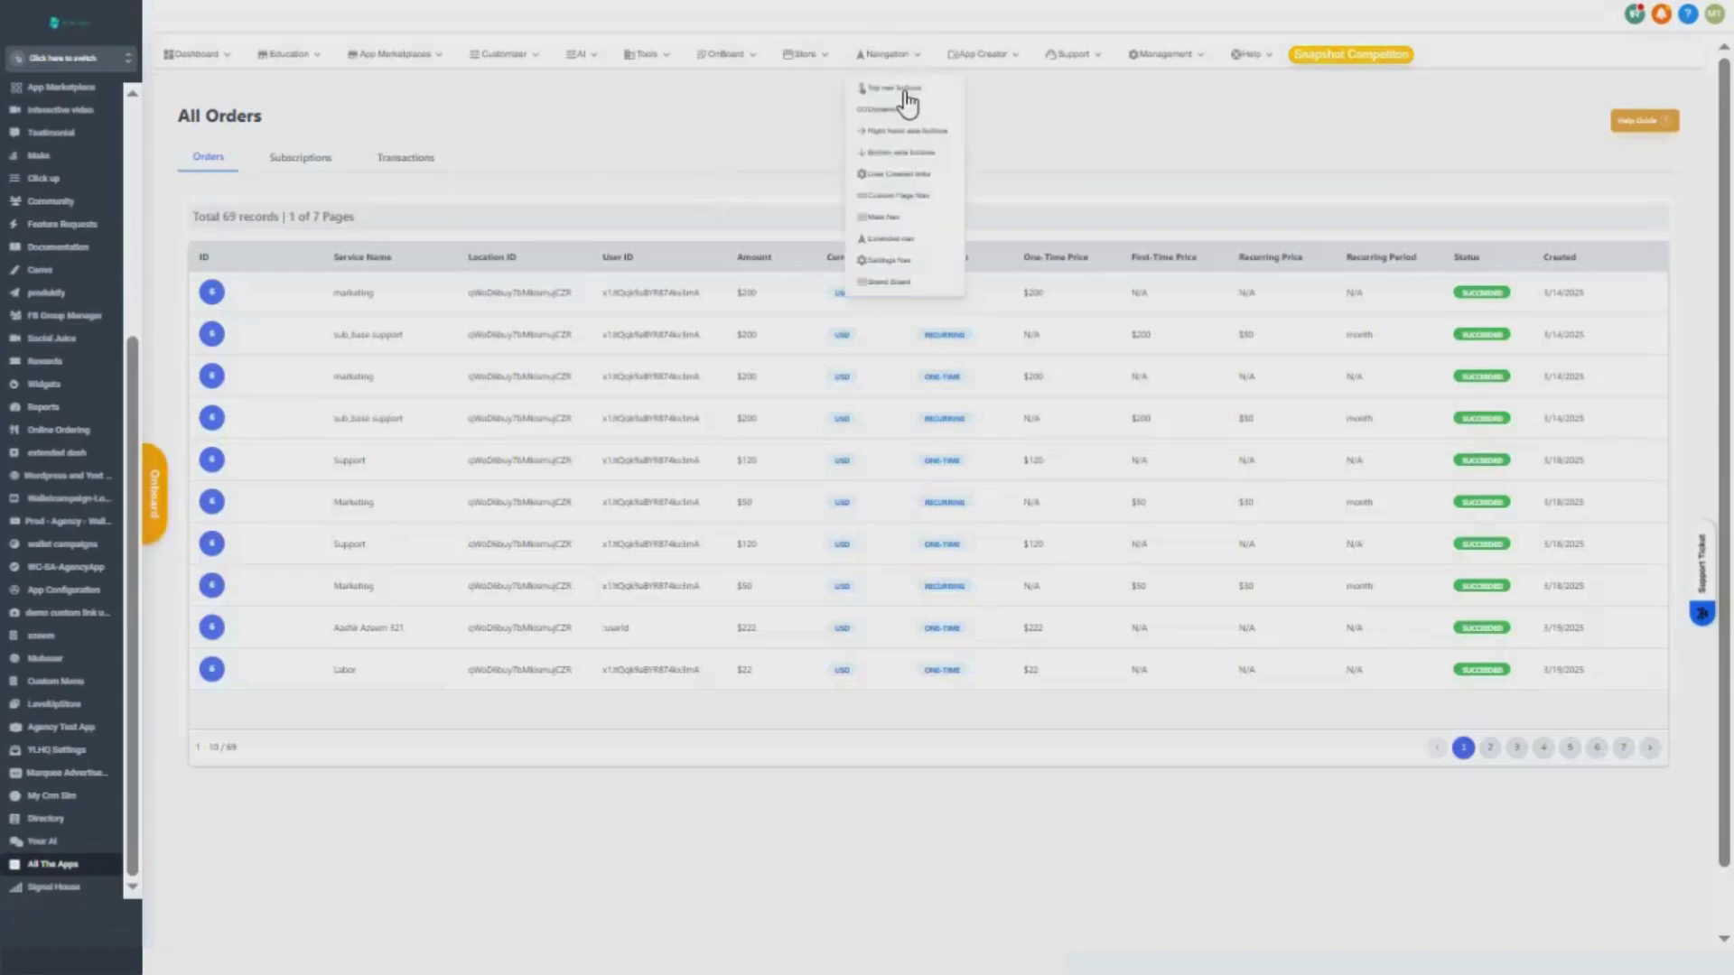
{"action": "left_click", "coordinate": [901, 92]}
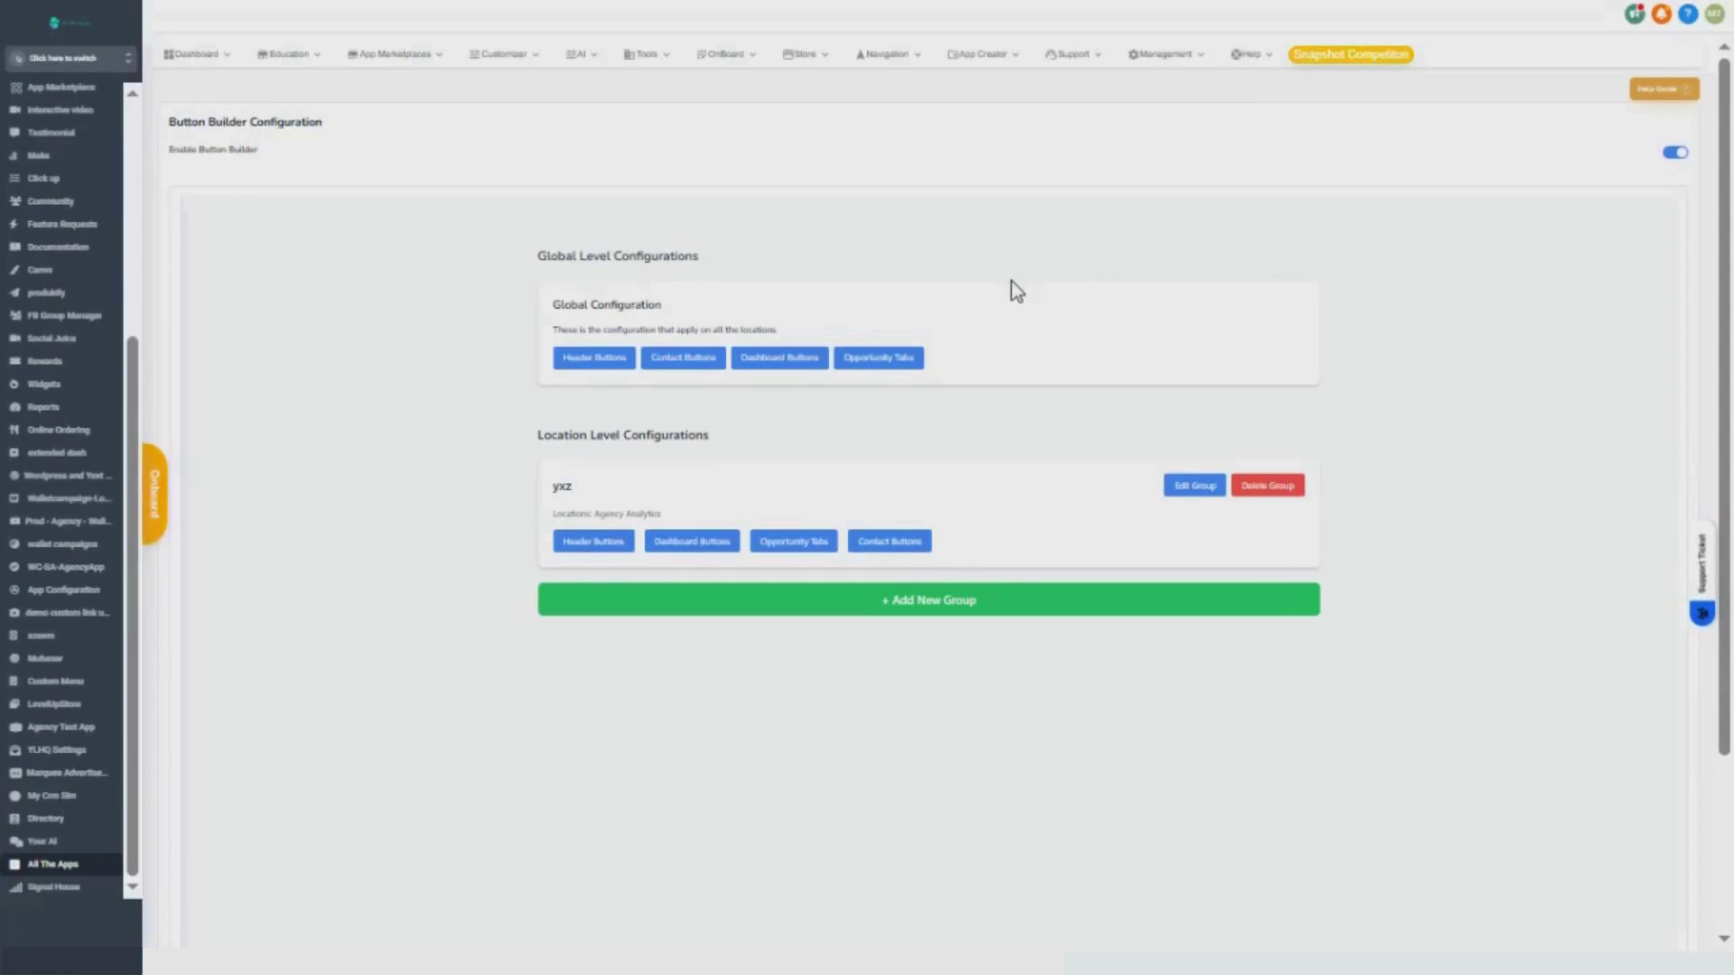
{"action": "mouse_move", "coordinate": [890, 70]}
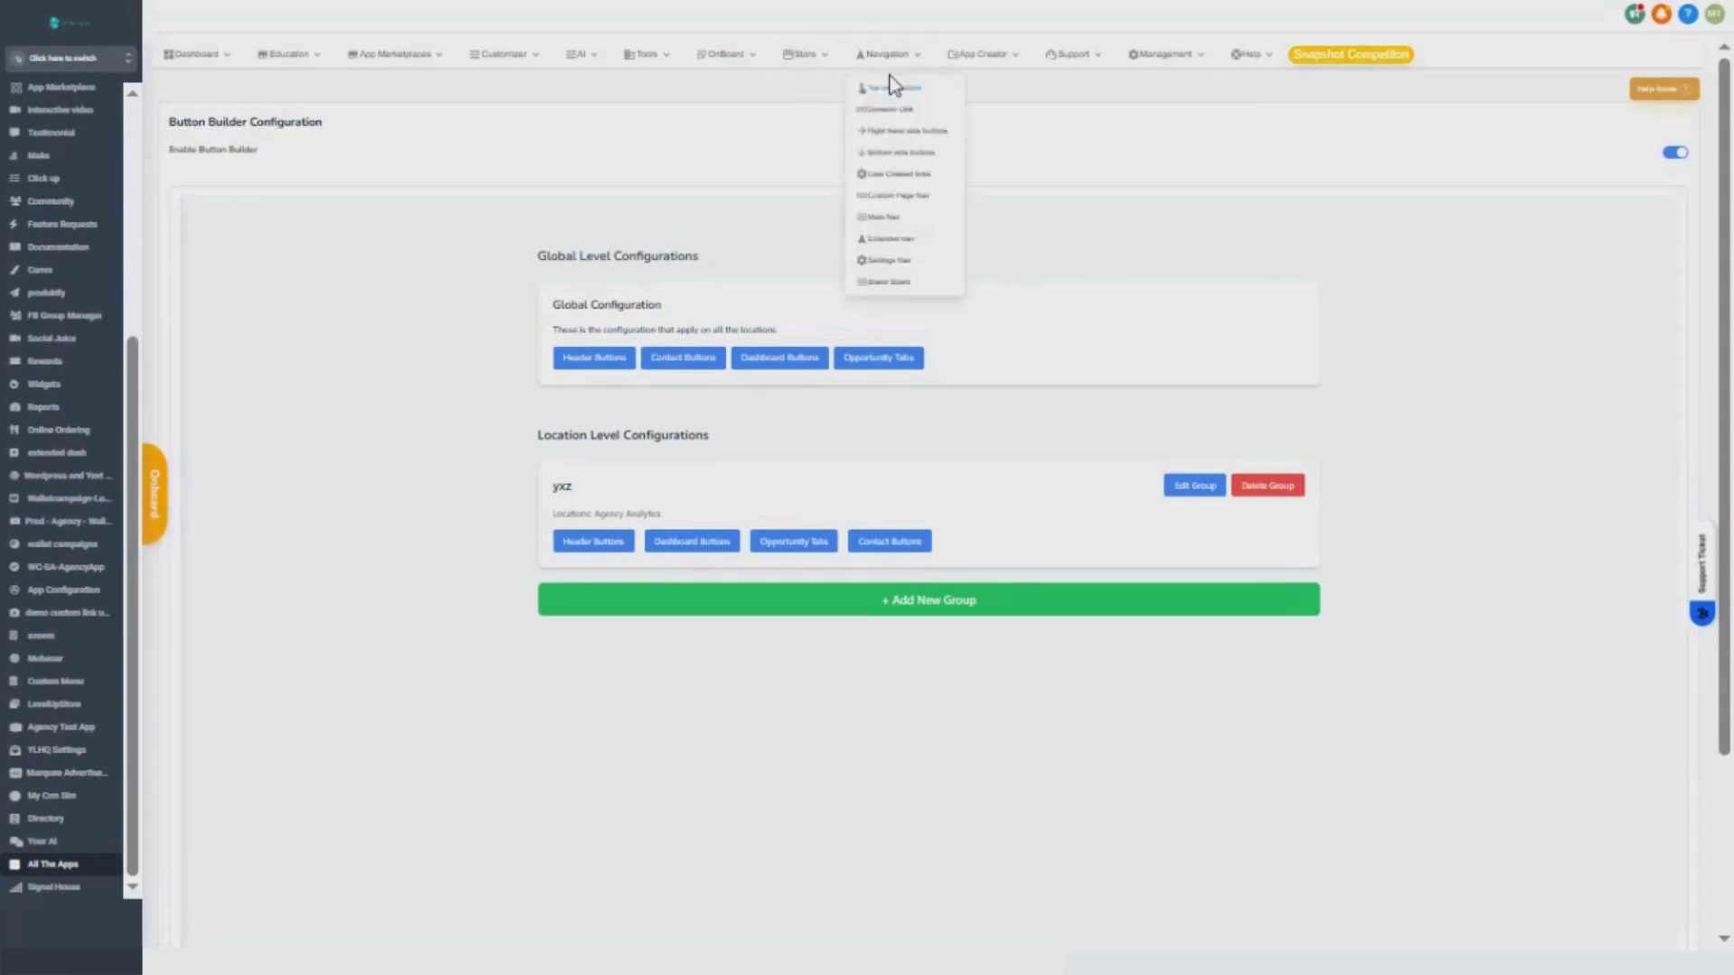
{"action": "left_click", "coordinate": [926, 140]}
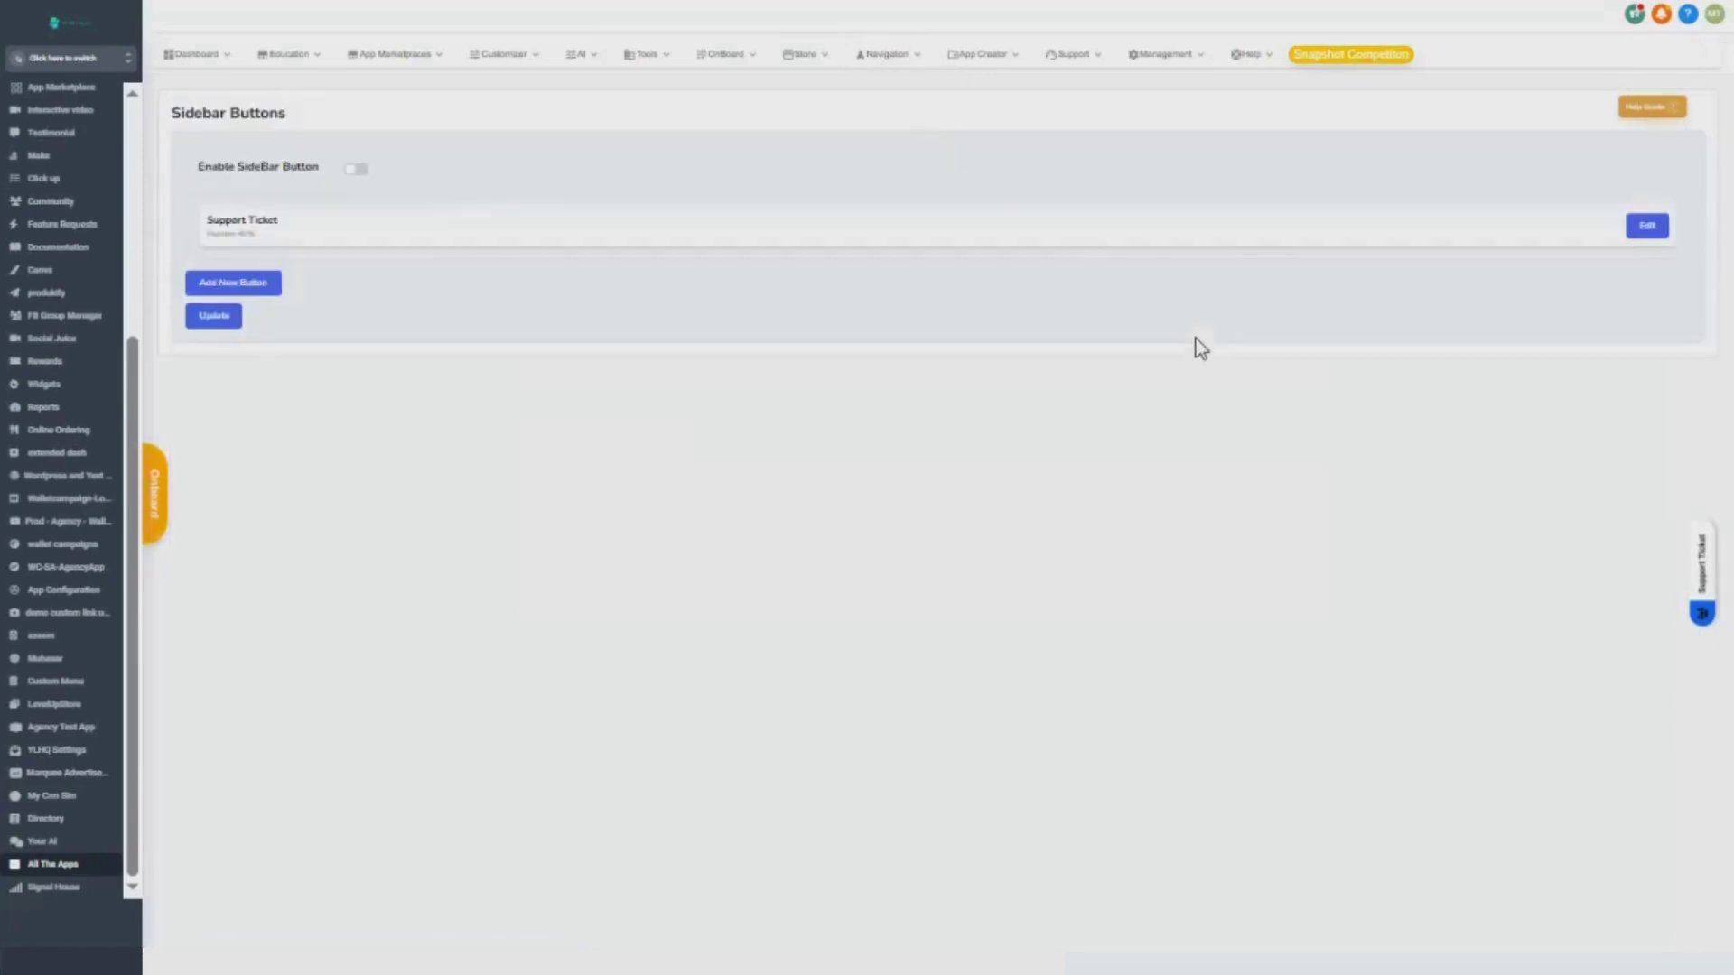
Step: Open the Main Nav menu editor and enable the Media Library menu item
{"action": "mouse_move", "coordinate": [890, 70]}
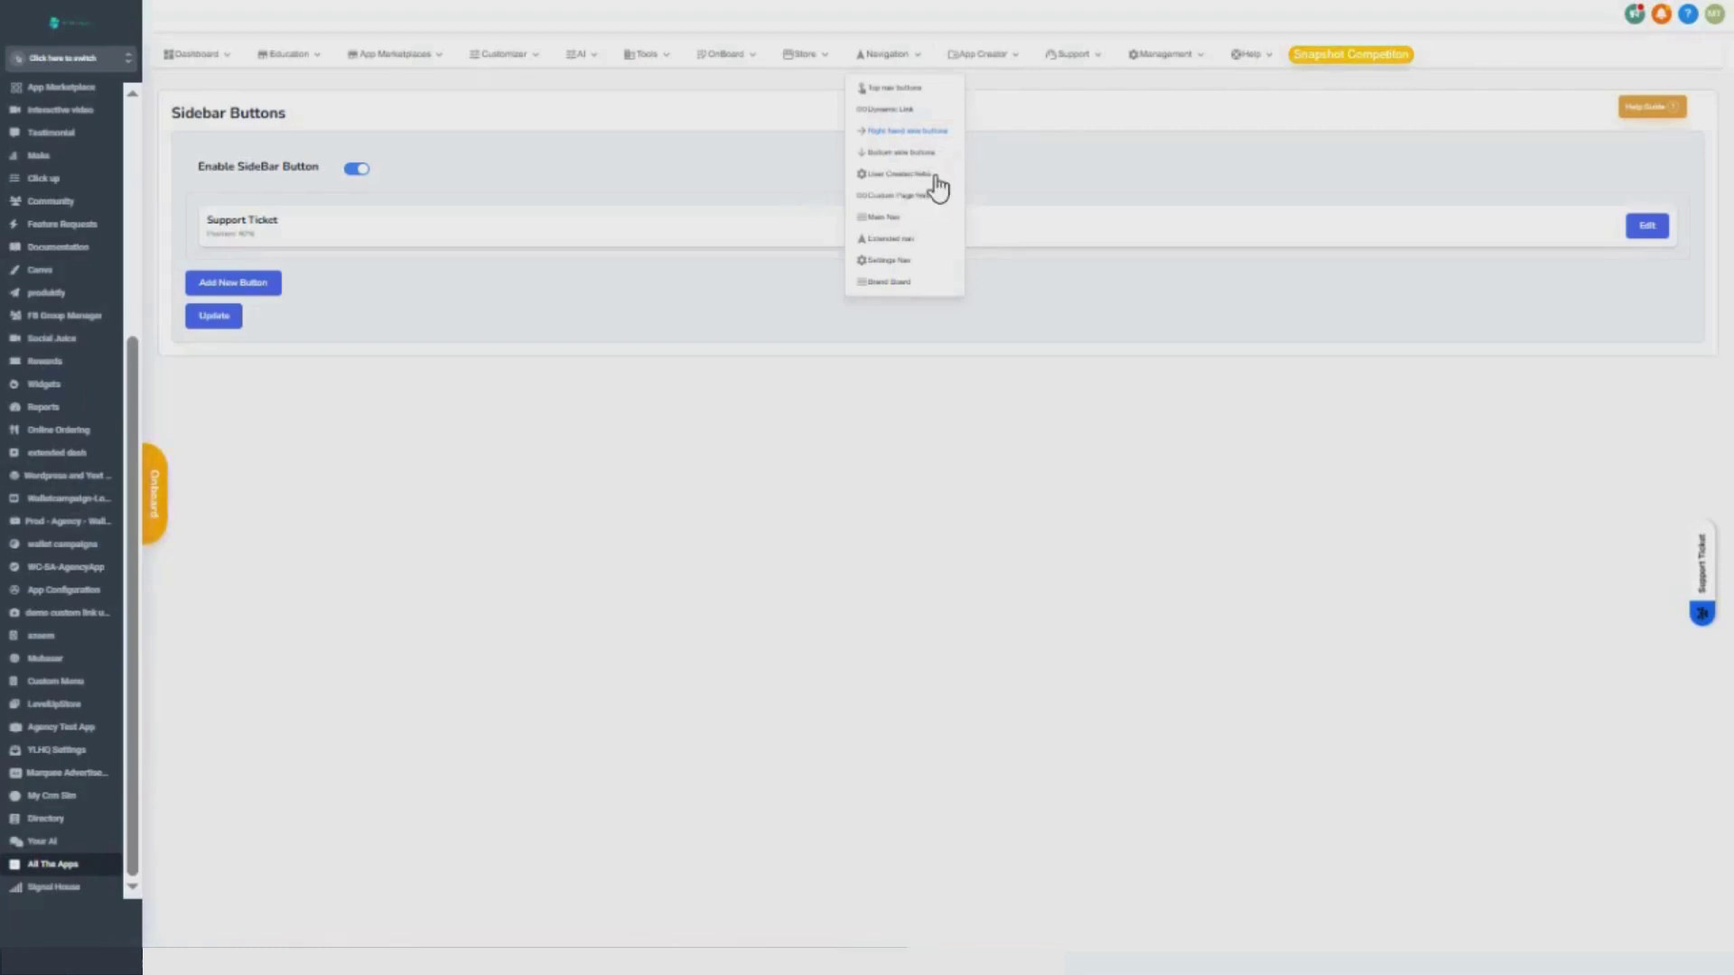
{"action": "left_click", "coordinate": [939, 215]}
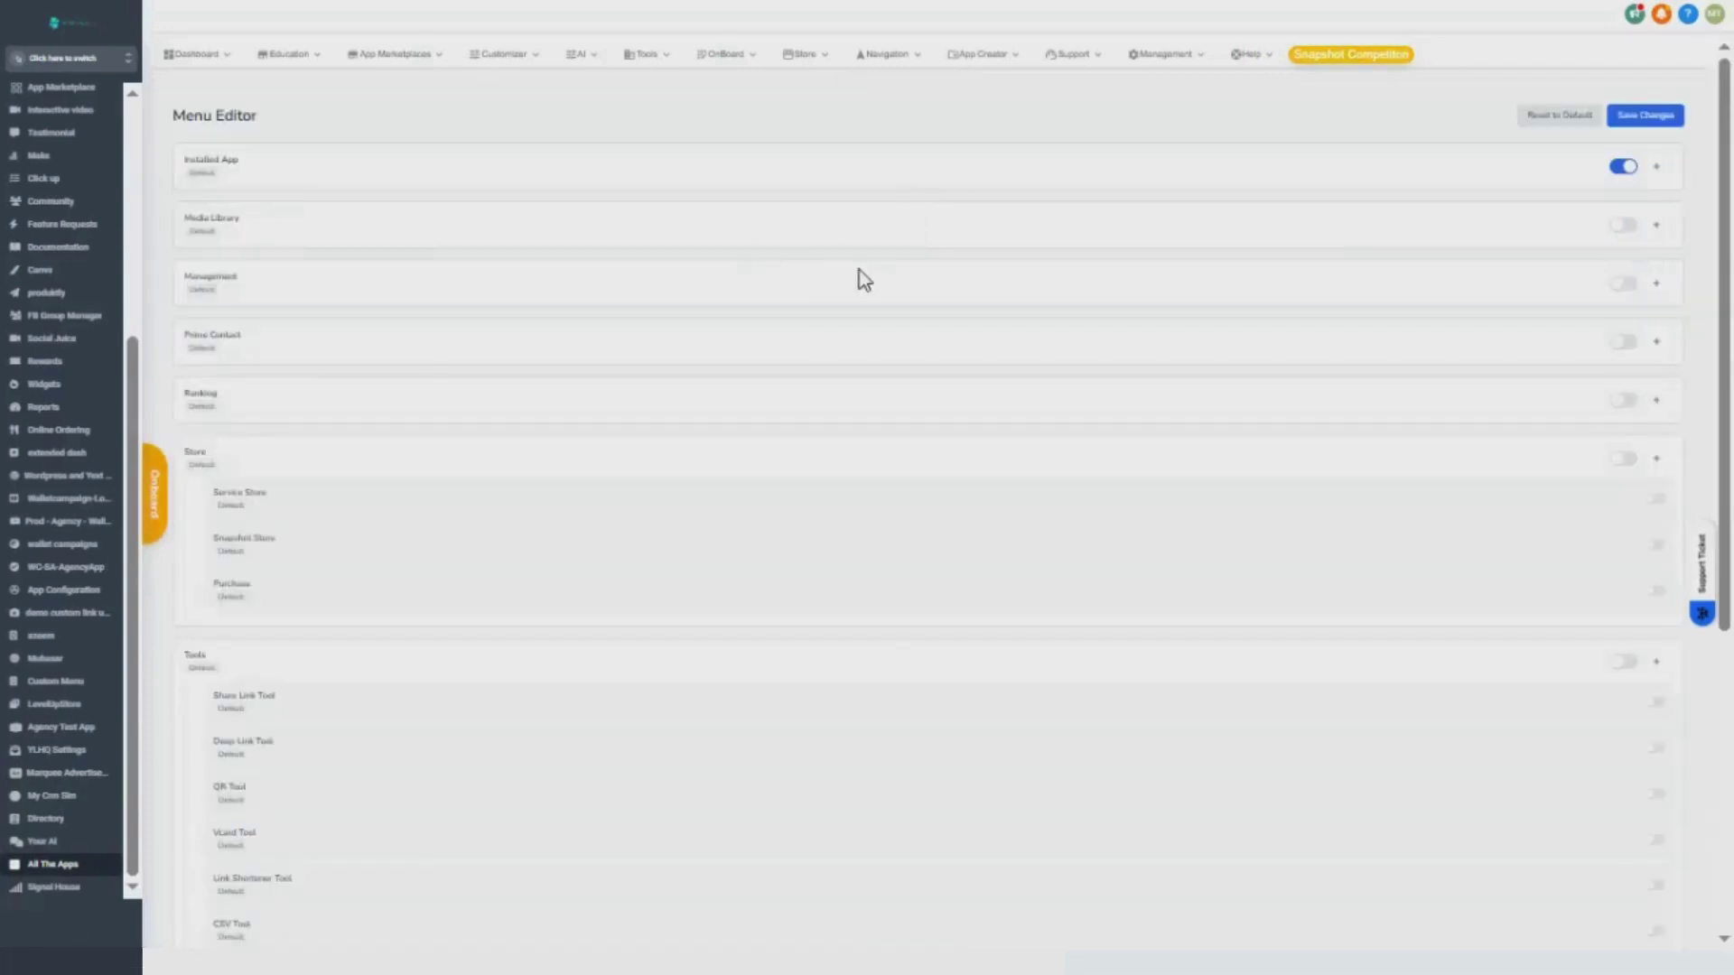
{"action": "left_click", "coordinate": [1631, 231]}
Step: Try out adding a custom menu item named "test pay" with the Custom URL link type, and discard it unsaved
{"action": "scroll", "coordinate": [1483, 334], "scroll_direction": "down", "scroll_amount": 5}
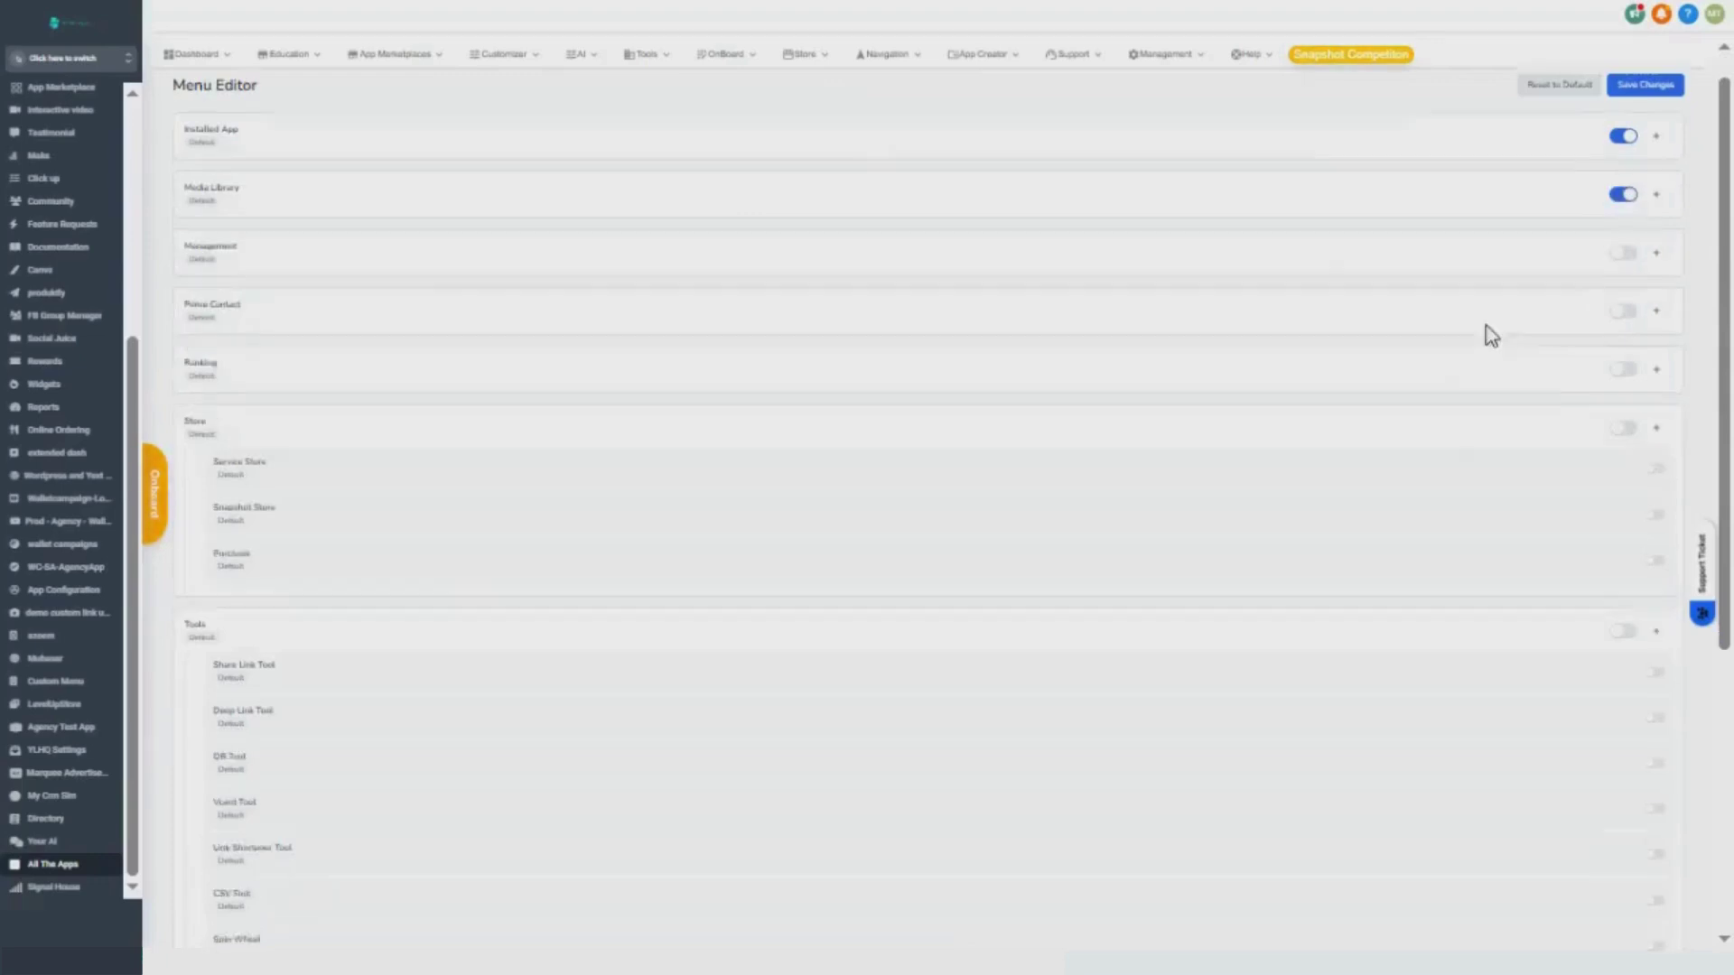
{"action": "left_click", "coordinate": [891, 907]}
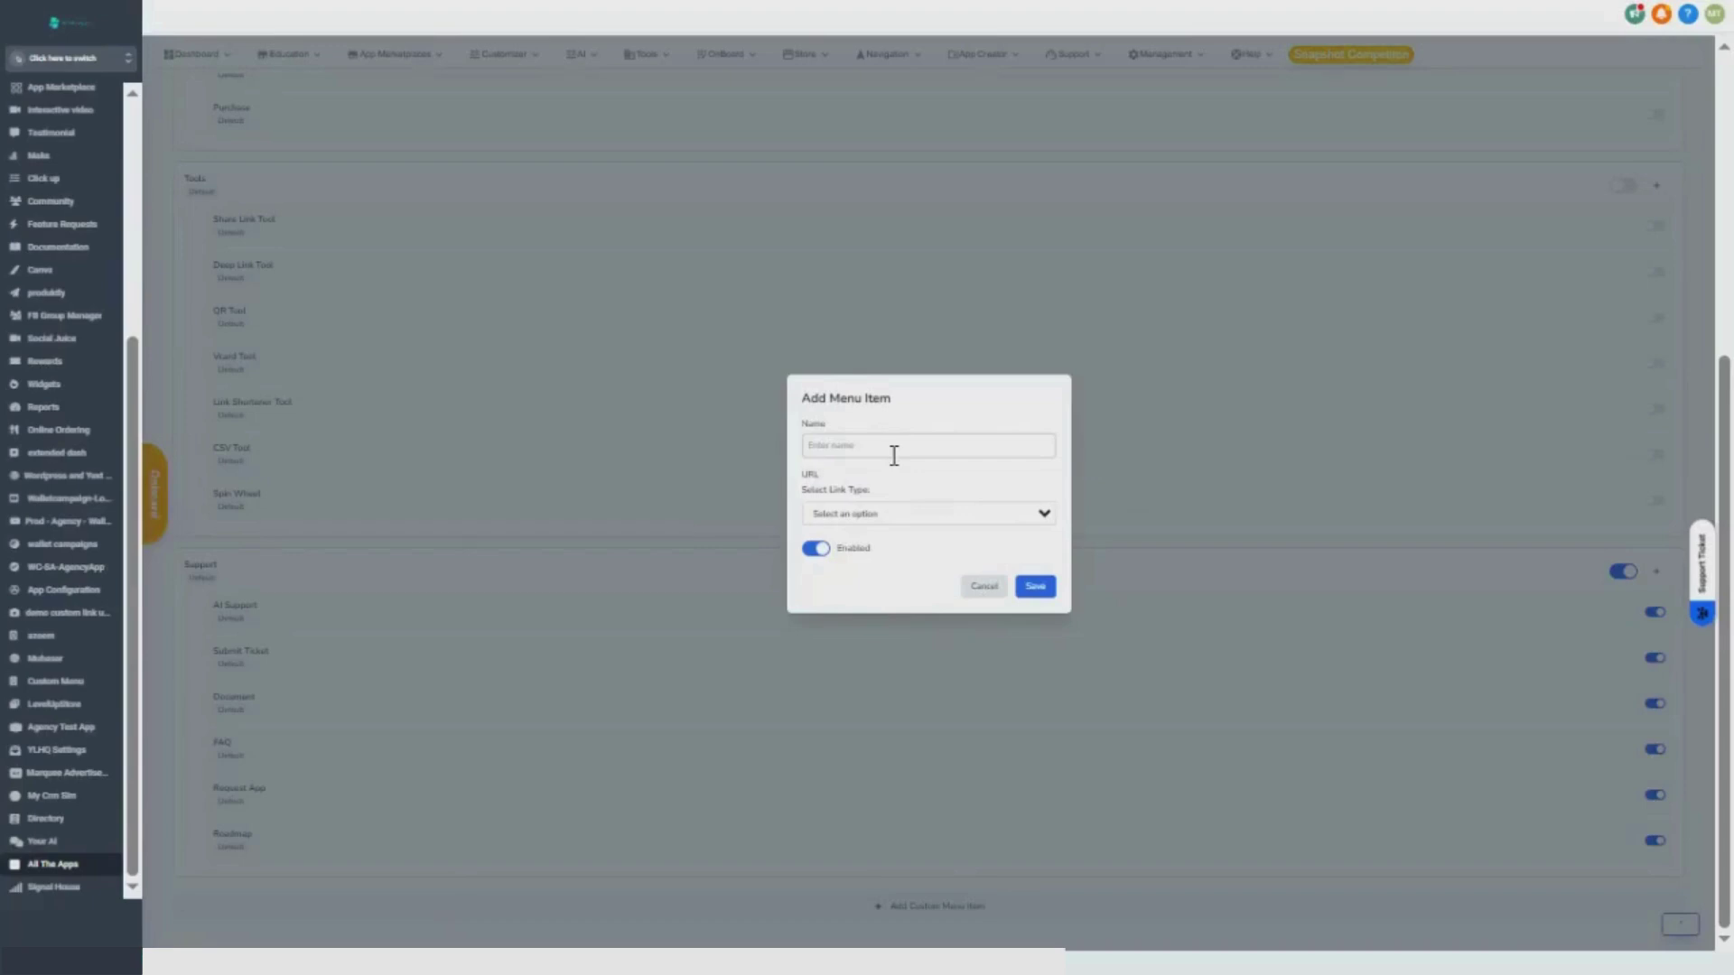
{"action": "left_click", "coordinate": [860, 452]}
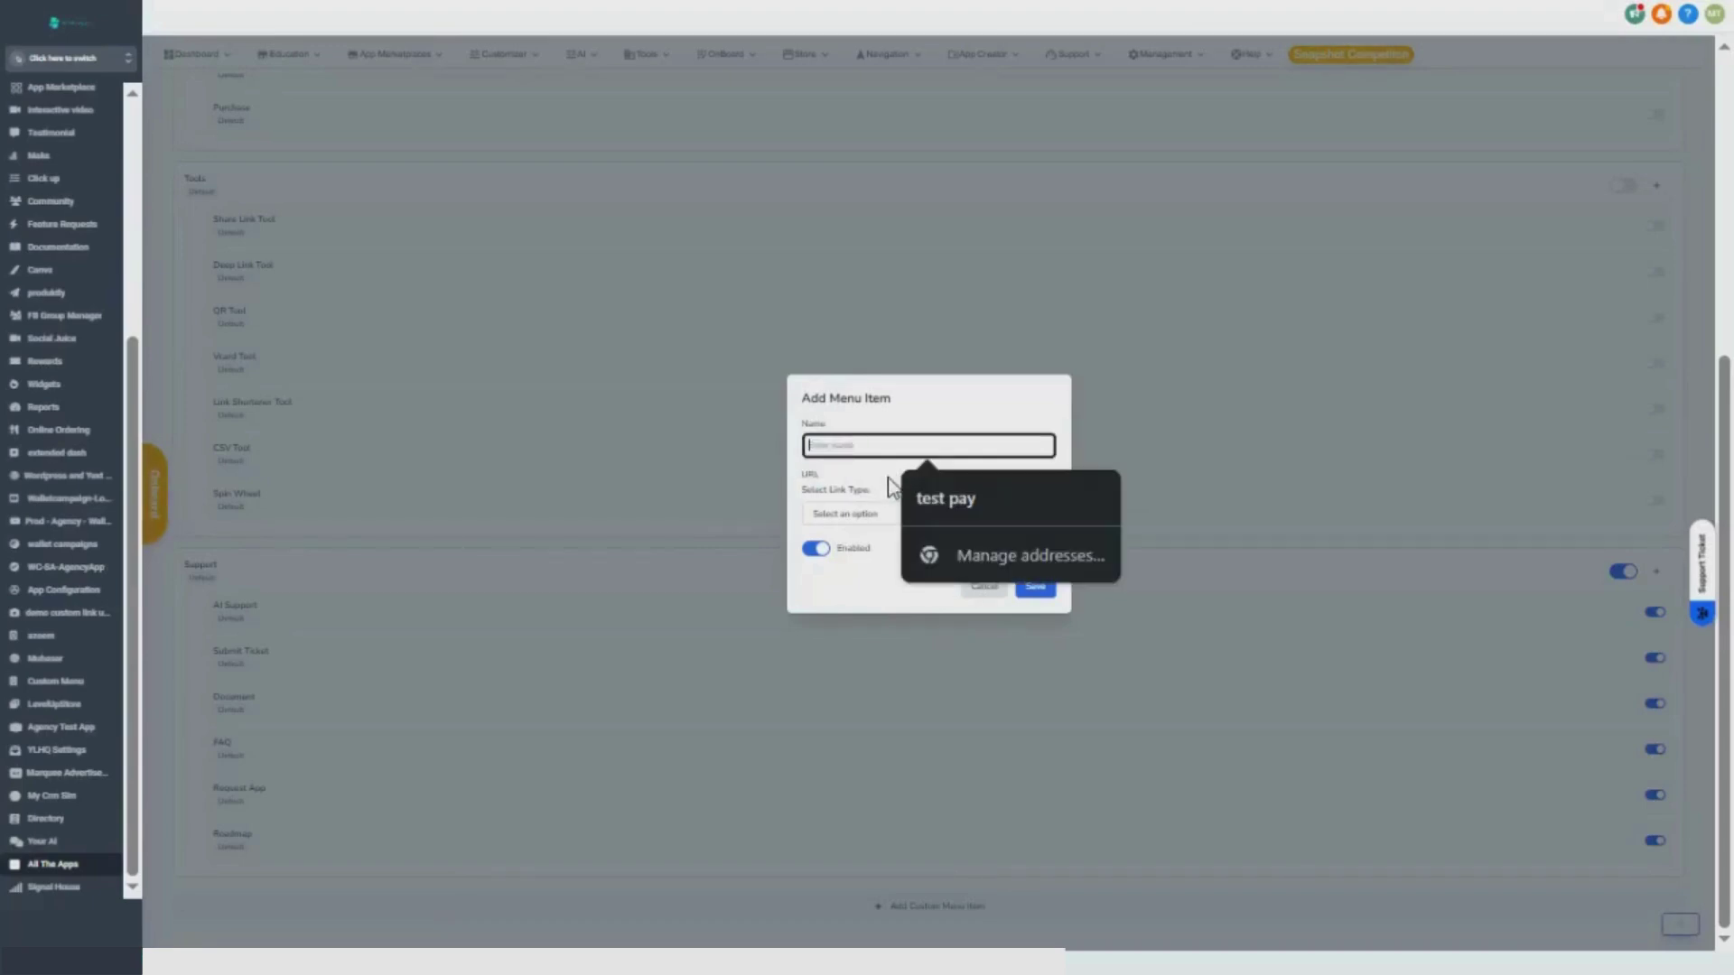
{"action": "left_click", "coordinate": [831, 517]}
{"action": "left_click", "coordinate": [830, 524]}
{"action": "left_click", "coordinate": [854, 495]}
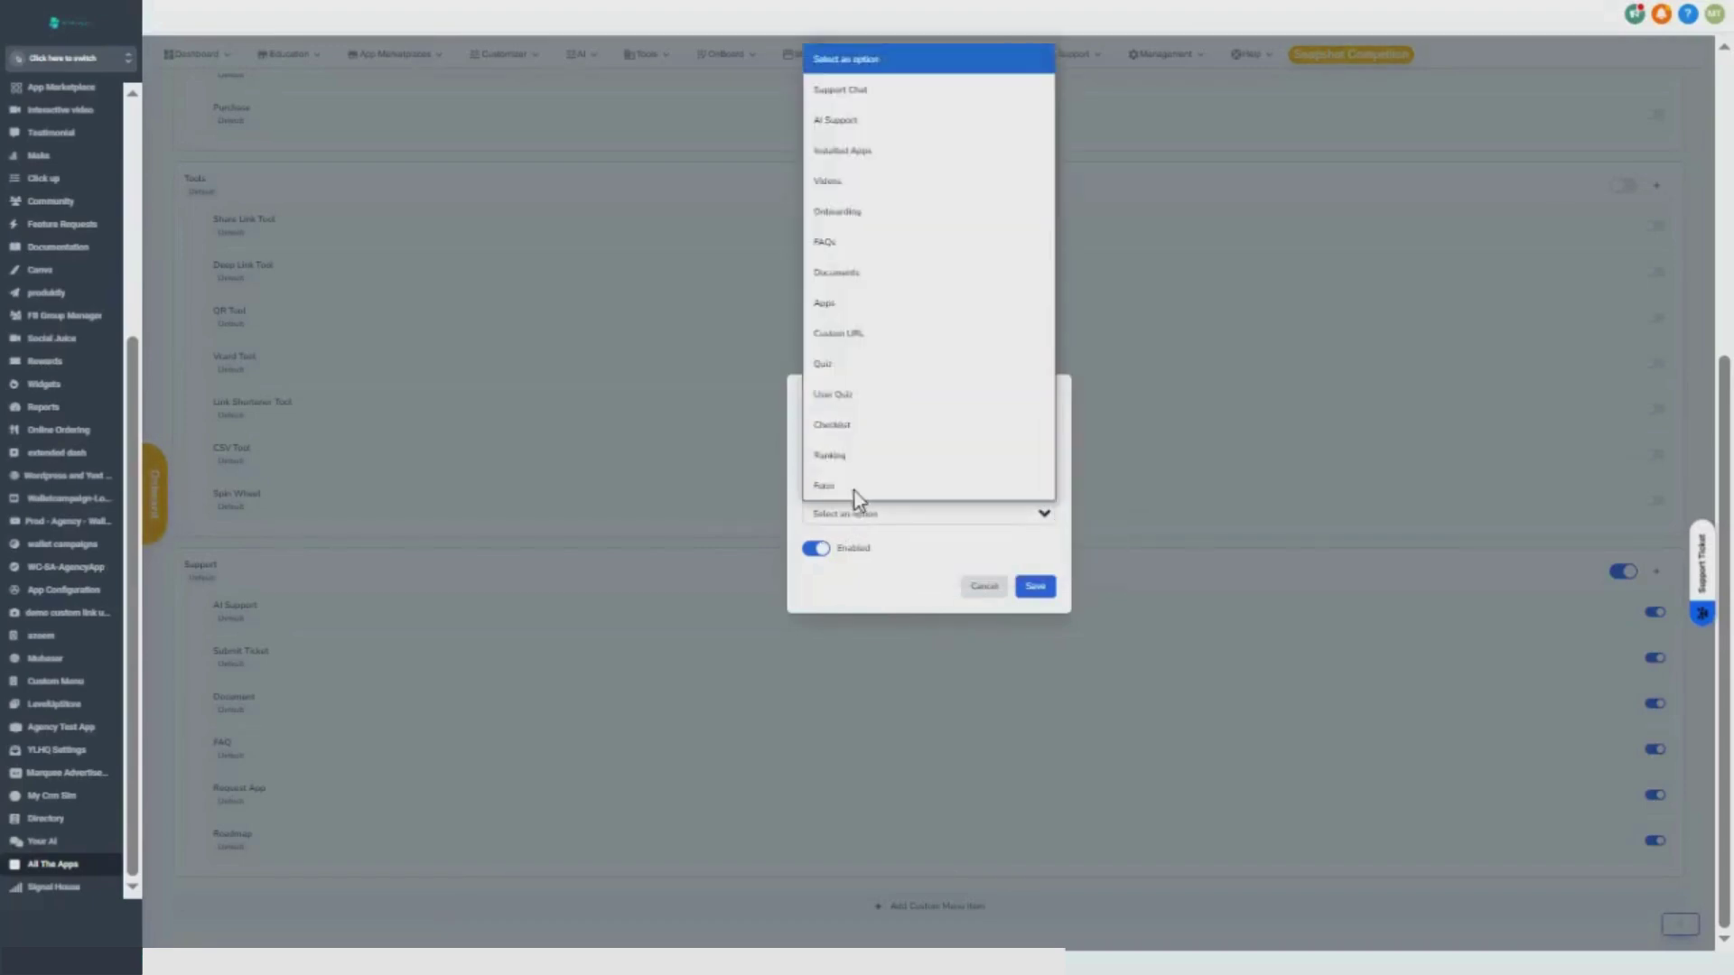
{"action": "key", "text": "c"}
{"action": "key", "text": "Return"}
{"action": "left_click", "coordinate": [896, 536]}
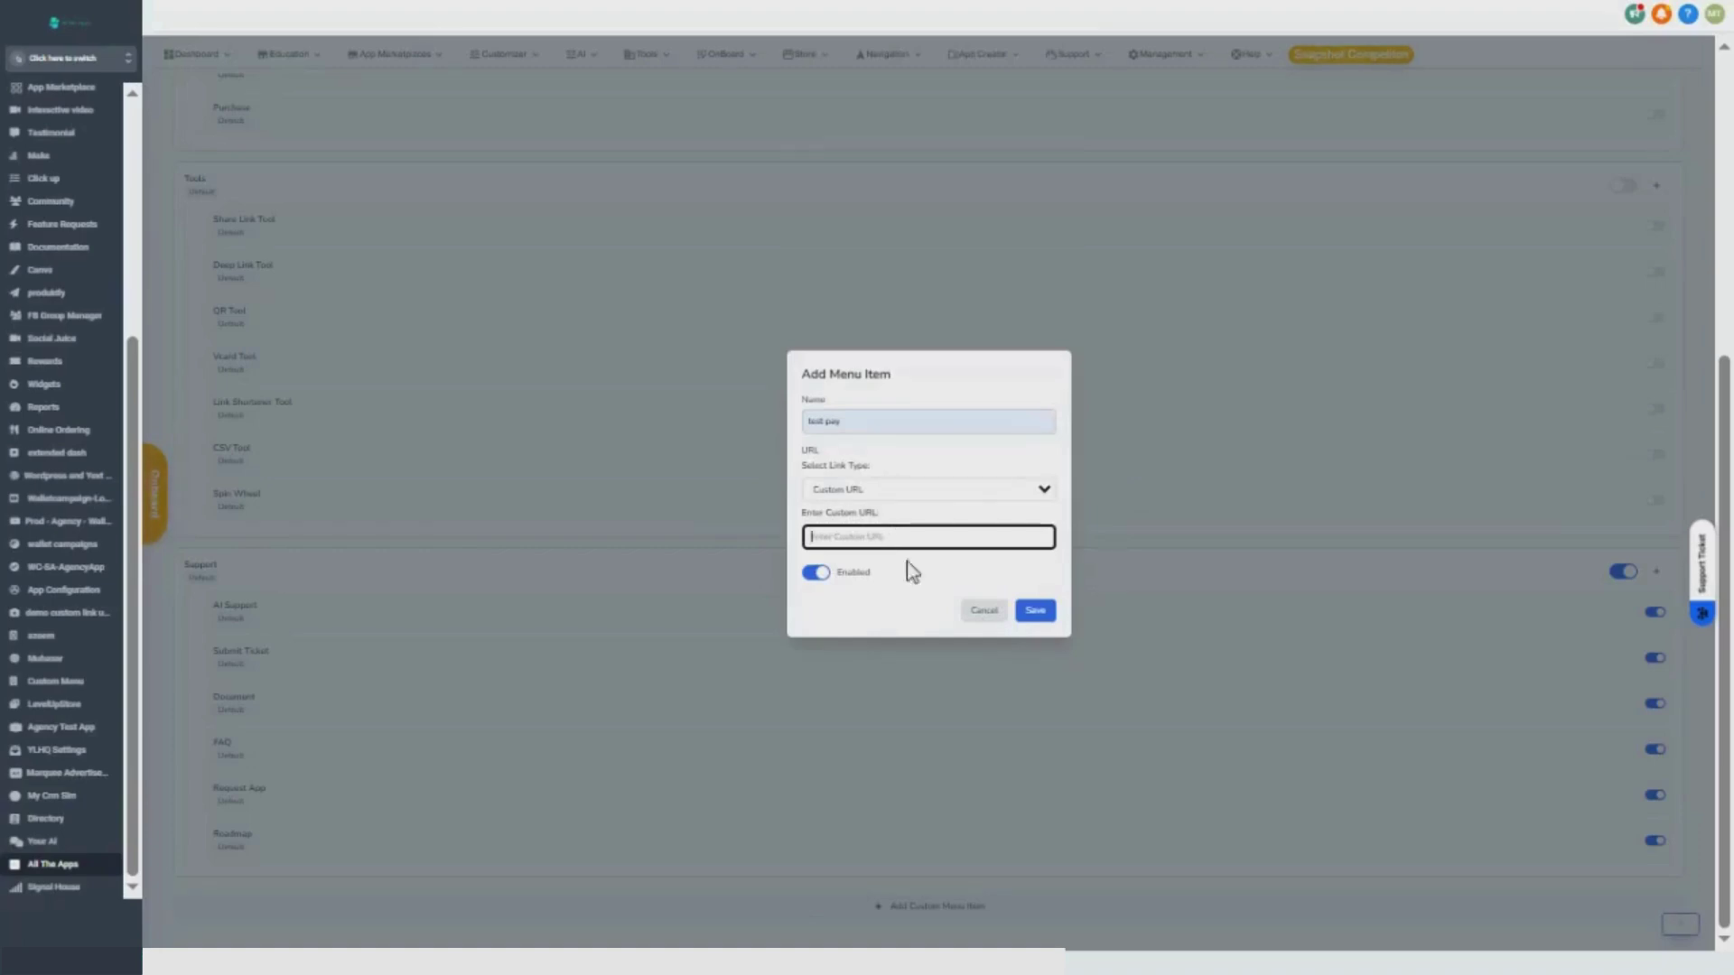
{"action": "left_click", "coordinate": [1097, 334]}
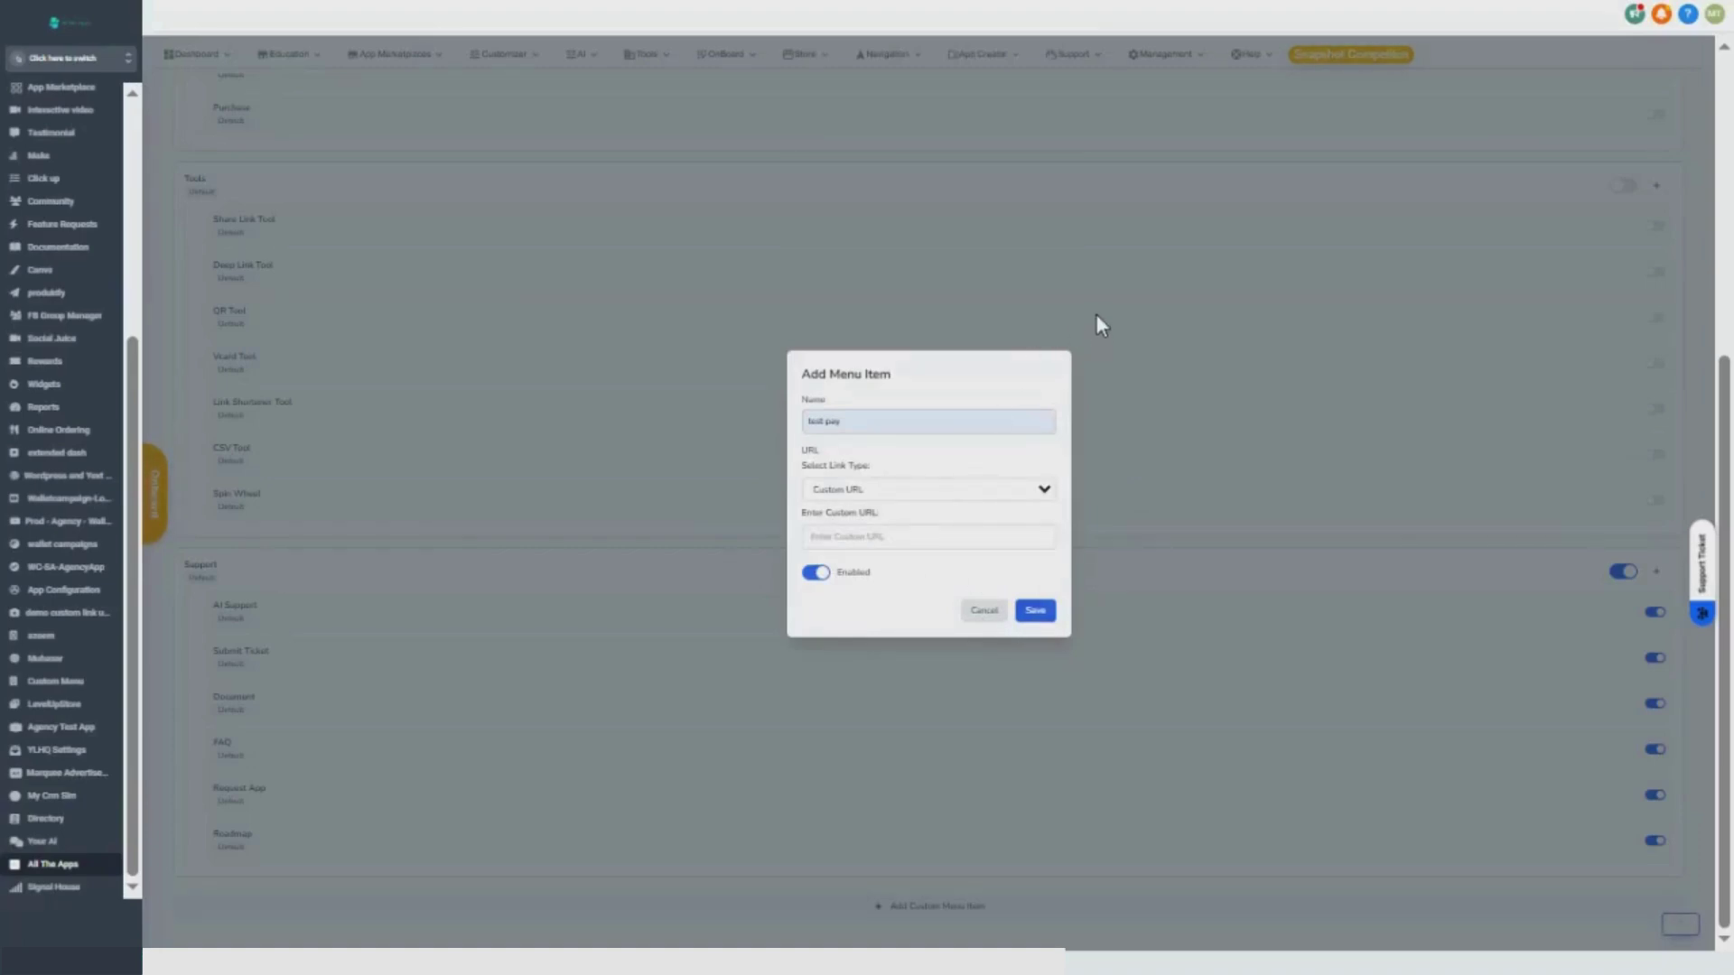
{"action": "left_click", "coordinate": [975, 614]}
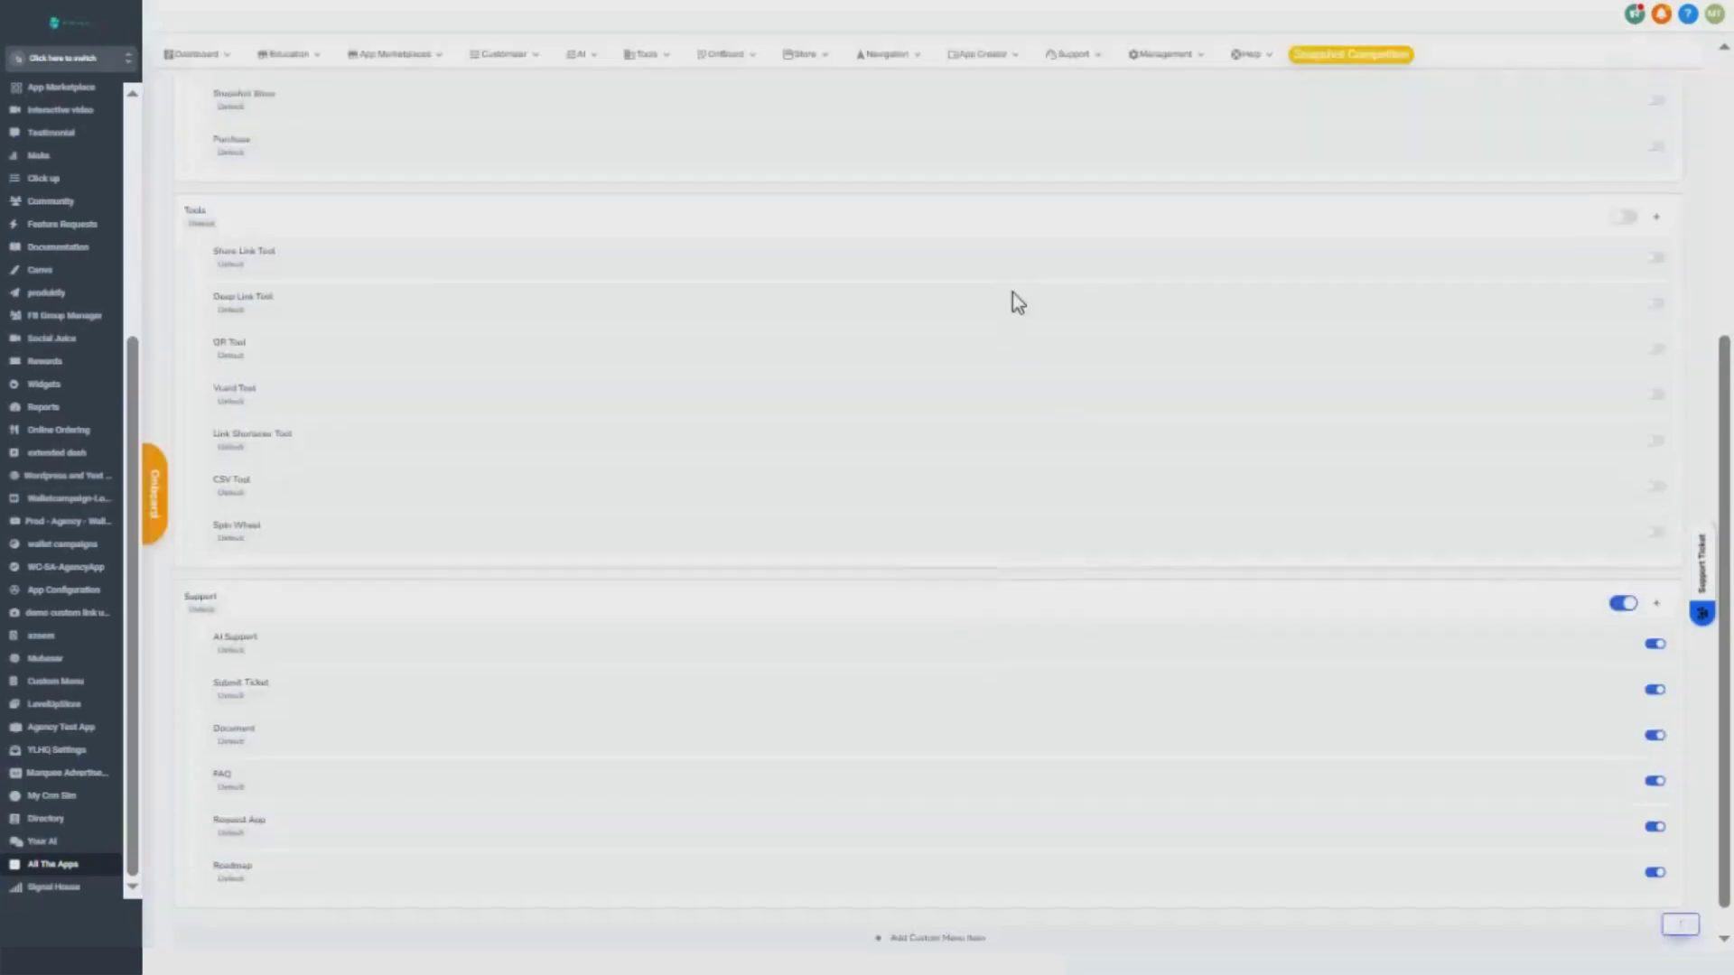
Step: View the App Creator's Snapshots and Services app pages
{"action": "left_click", "coordinate": [982, 54]}
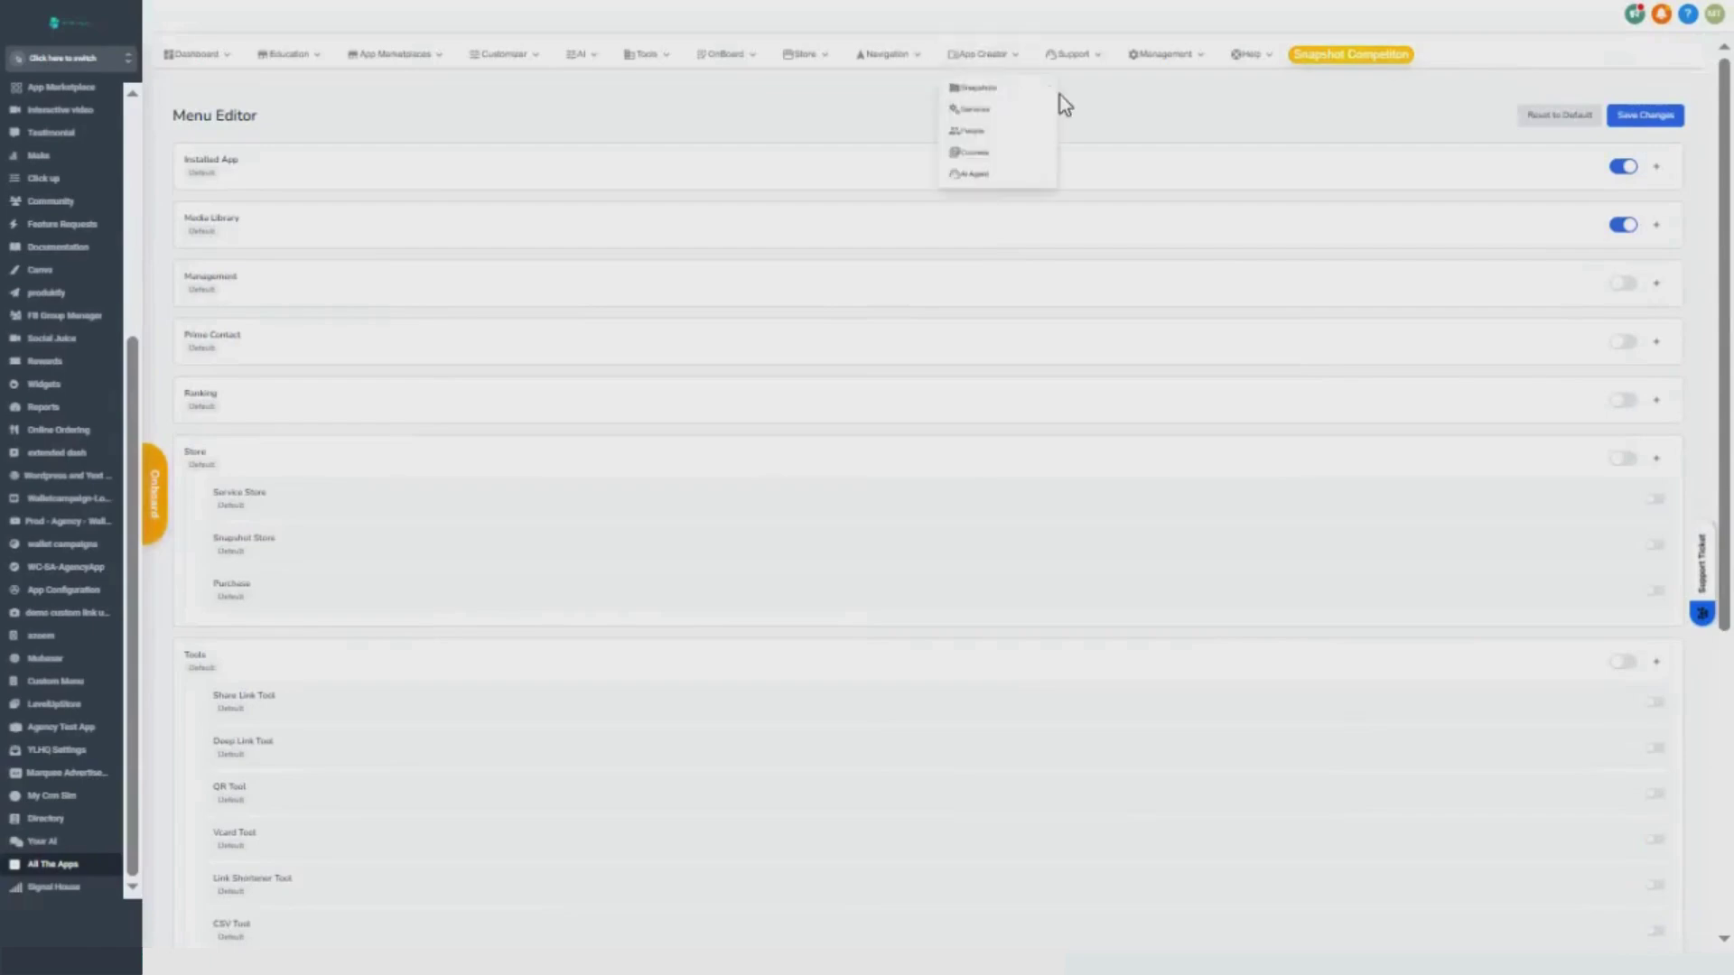
{"action": "left_click", "coordinate": [1004, 91]}
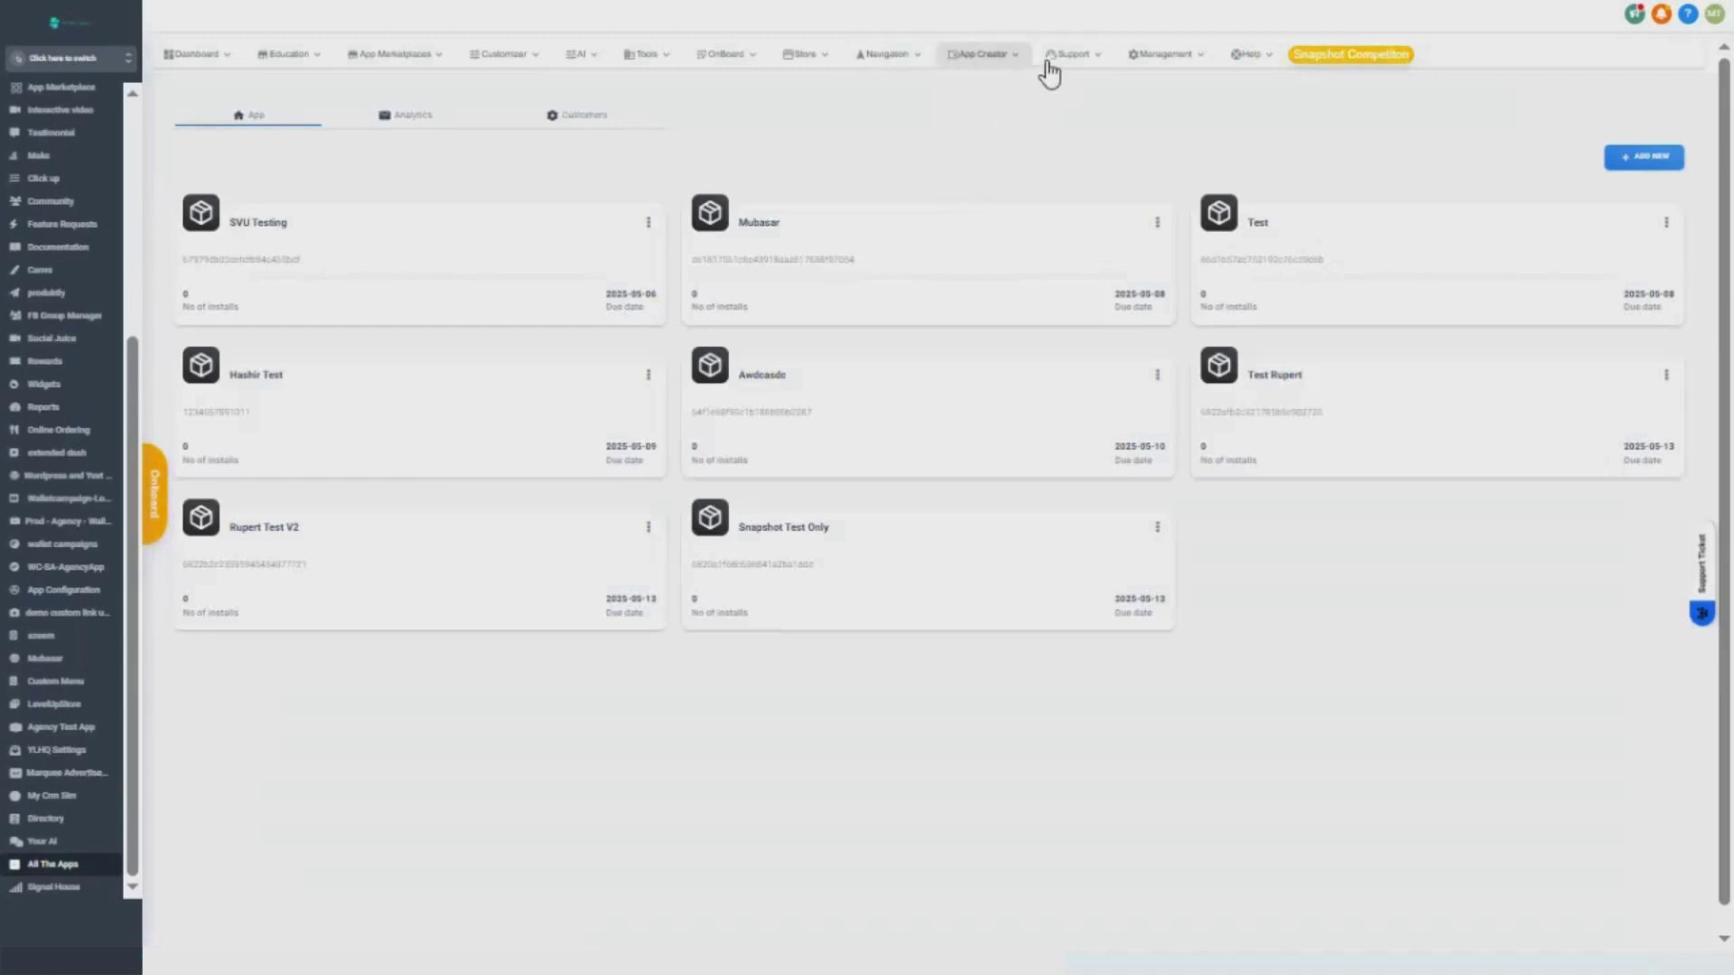
{"action": "left_click", "coordinate": [1010, 57]}
{"action": "left_click", "coordinate": [995, 111]}
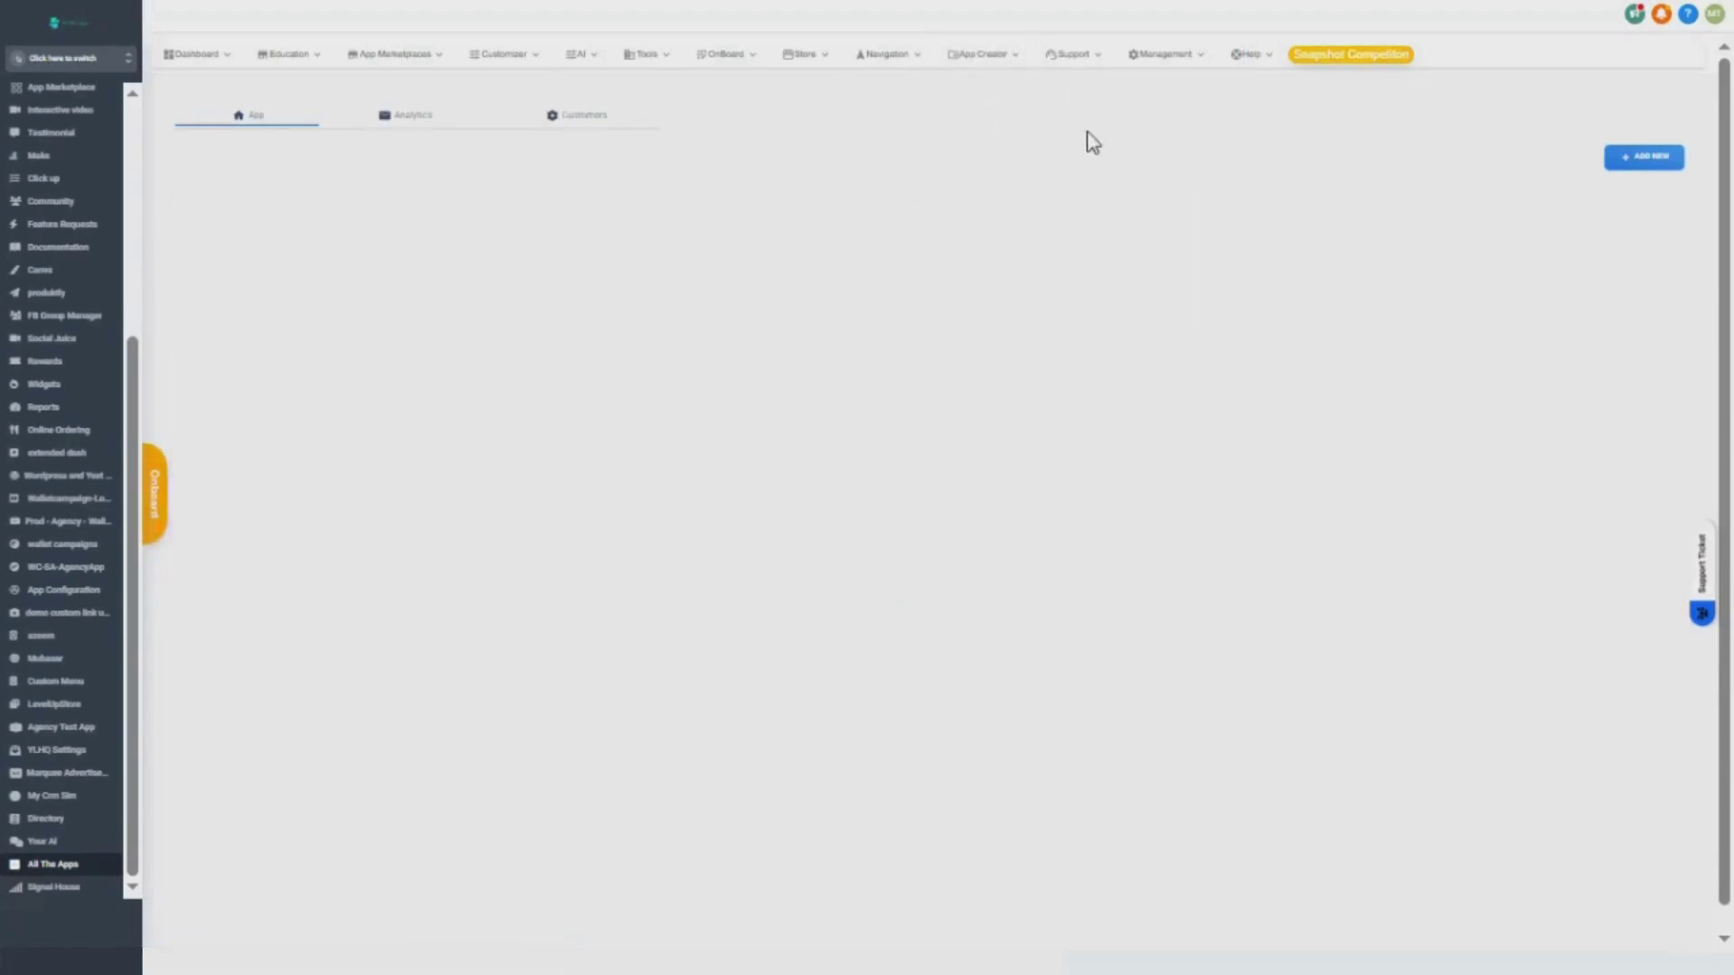
{"action": "left_click", "coordinate": [979, 68]}
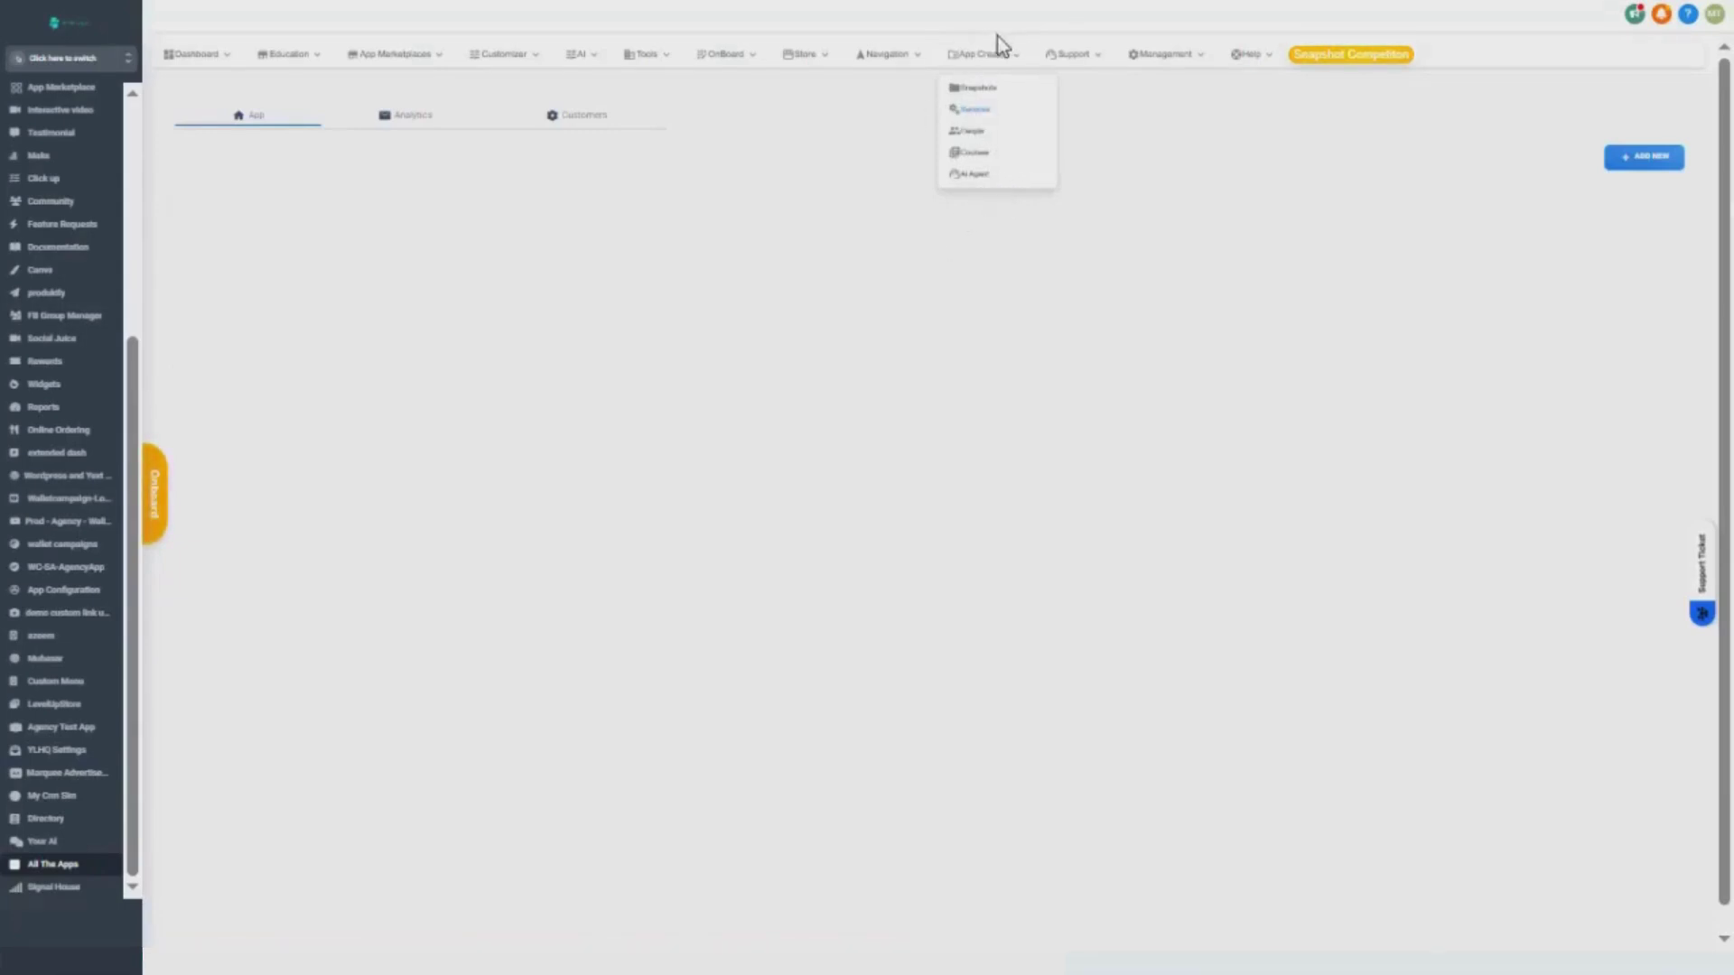
{"action": "left_click", "coordinate": [986, 58]}
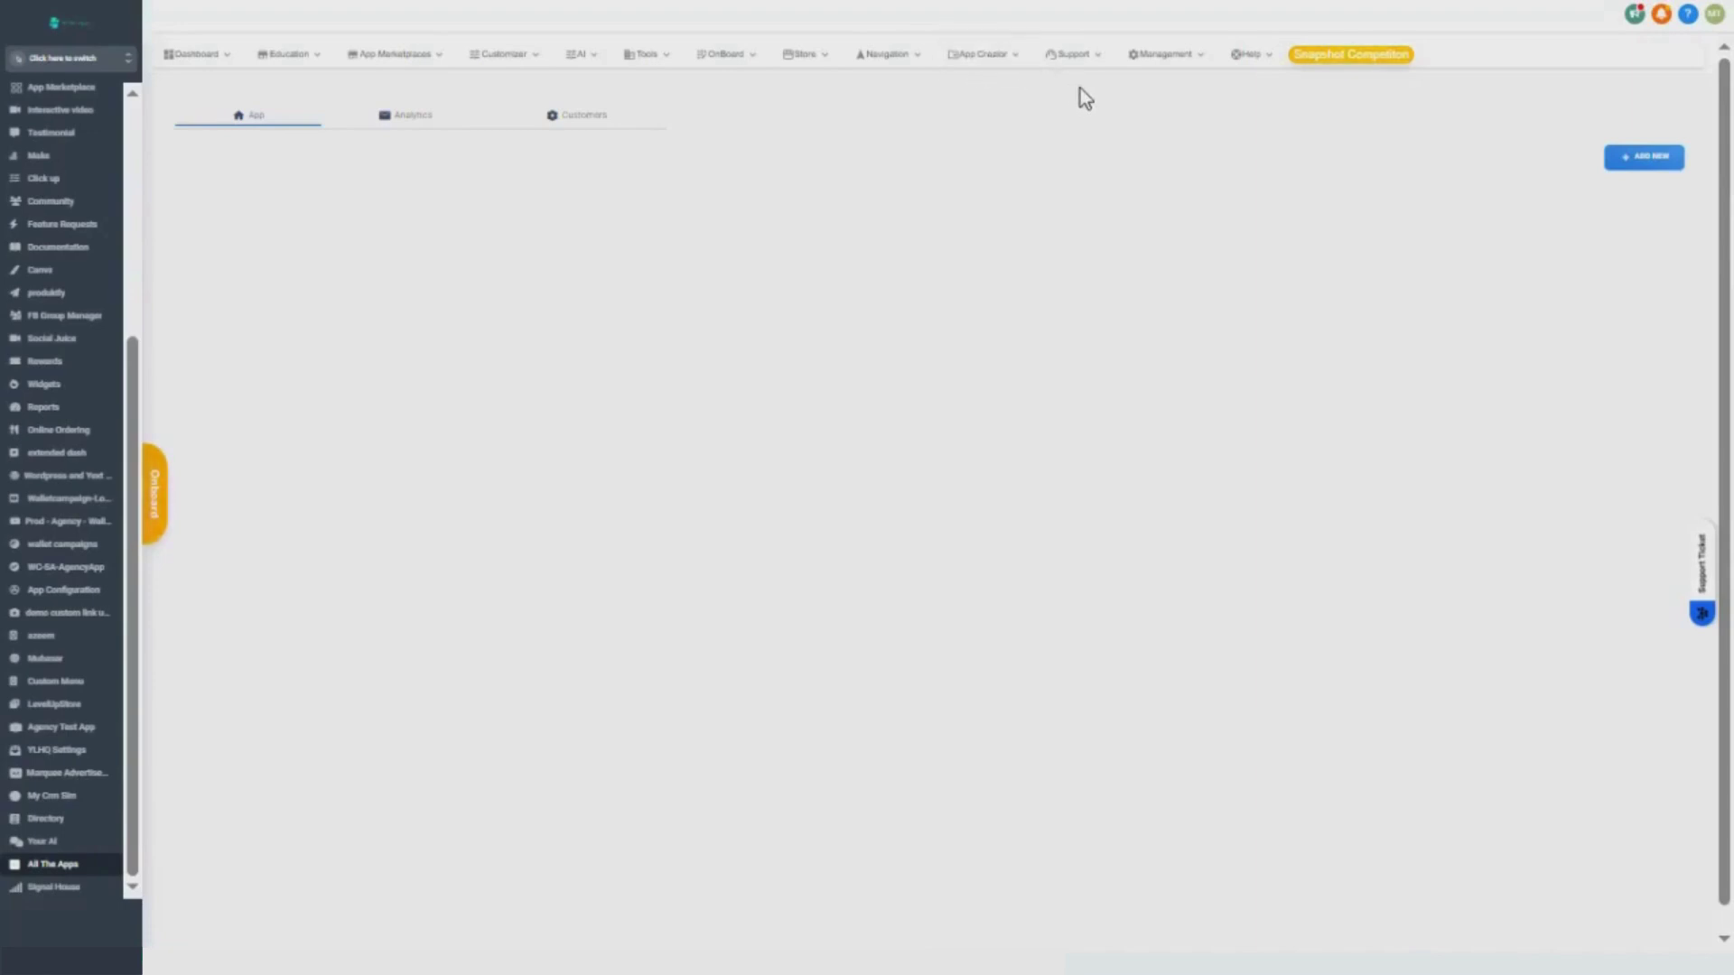
Step: View the Support section's whitelabel Feedback configuration and the Calendar Link setting for Video Support
{"action": "left_click", "coordinate": [1078, 59]}
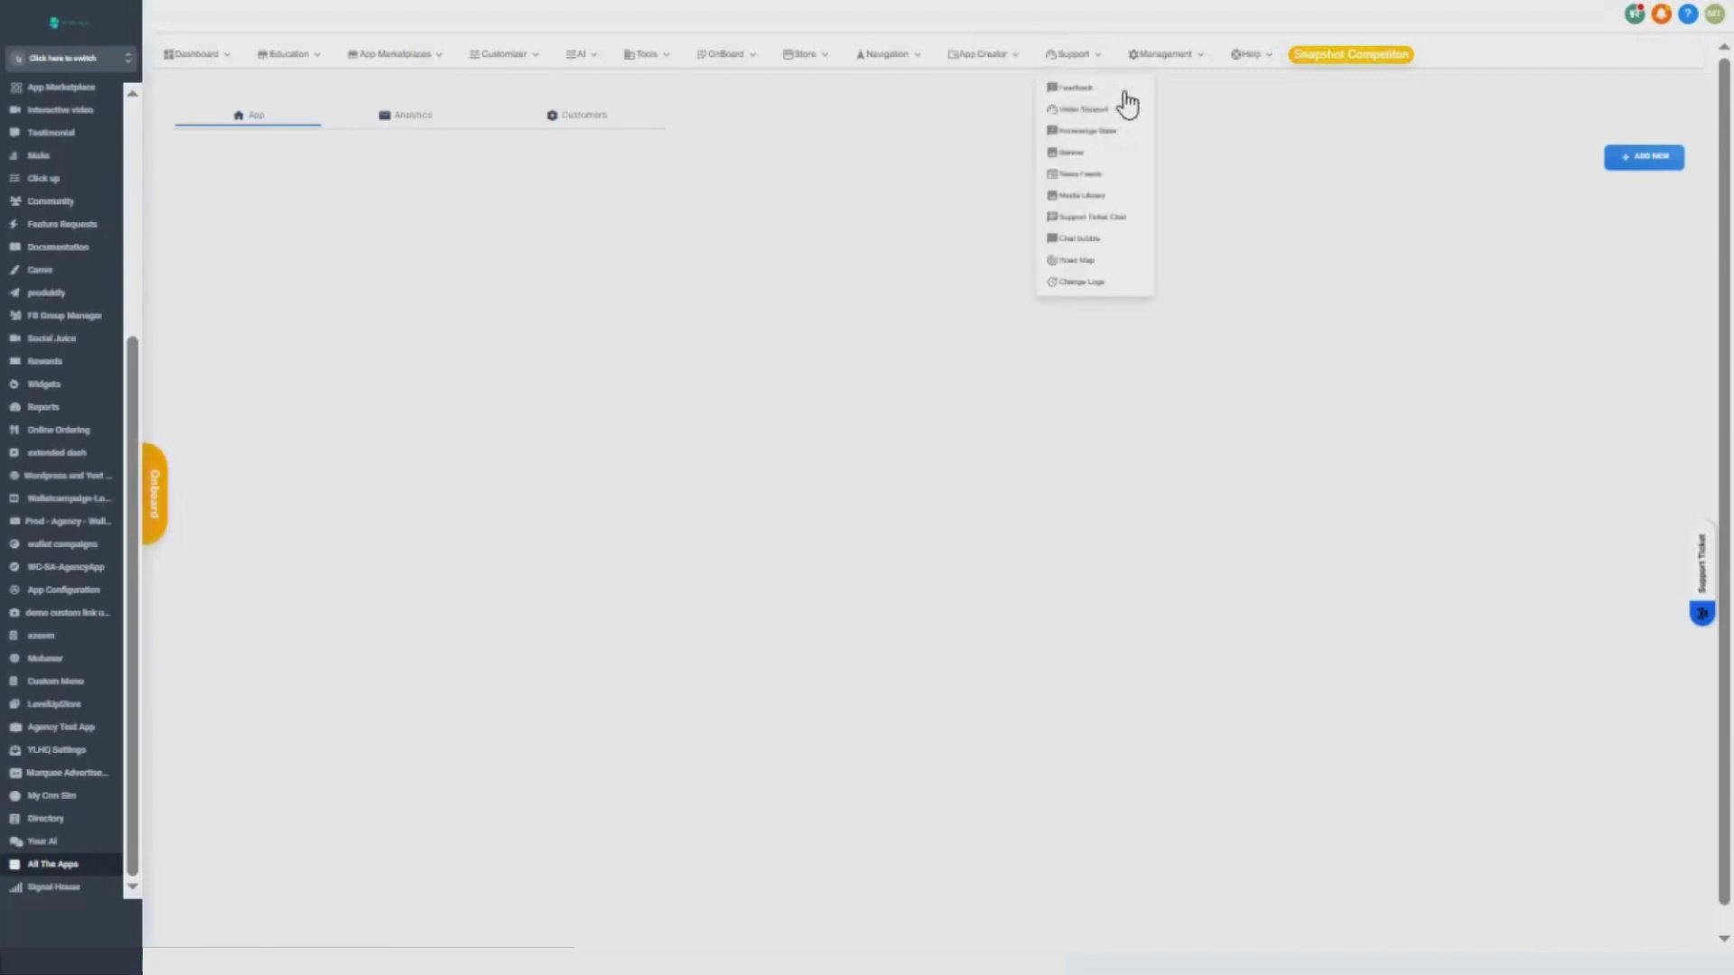
{"action": "left_click", "coordinate": [1092, 90]}
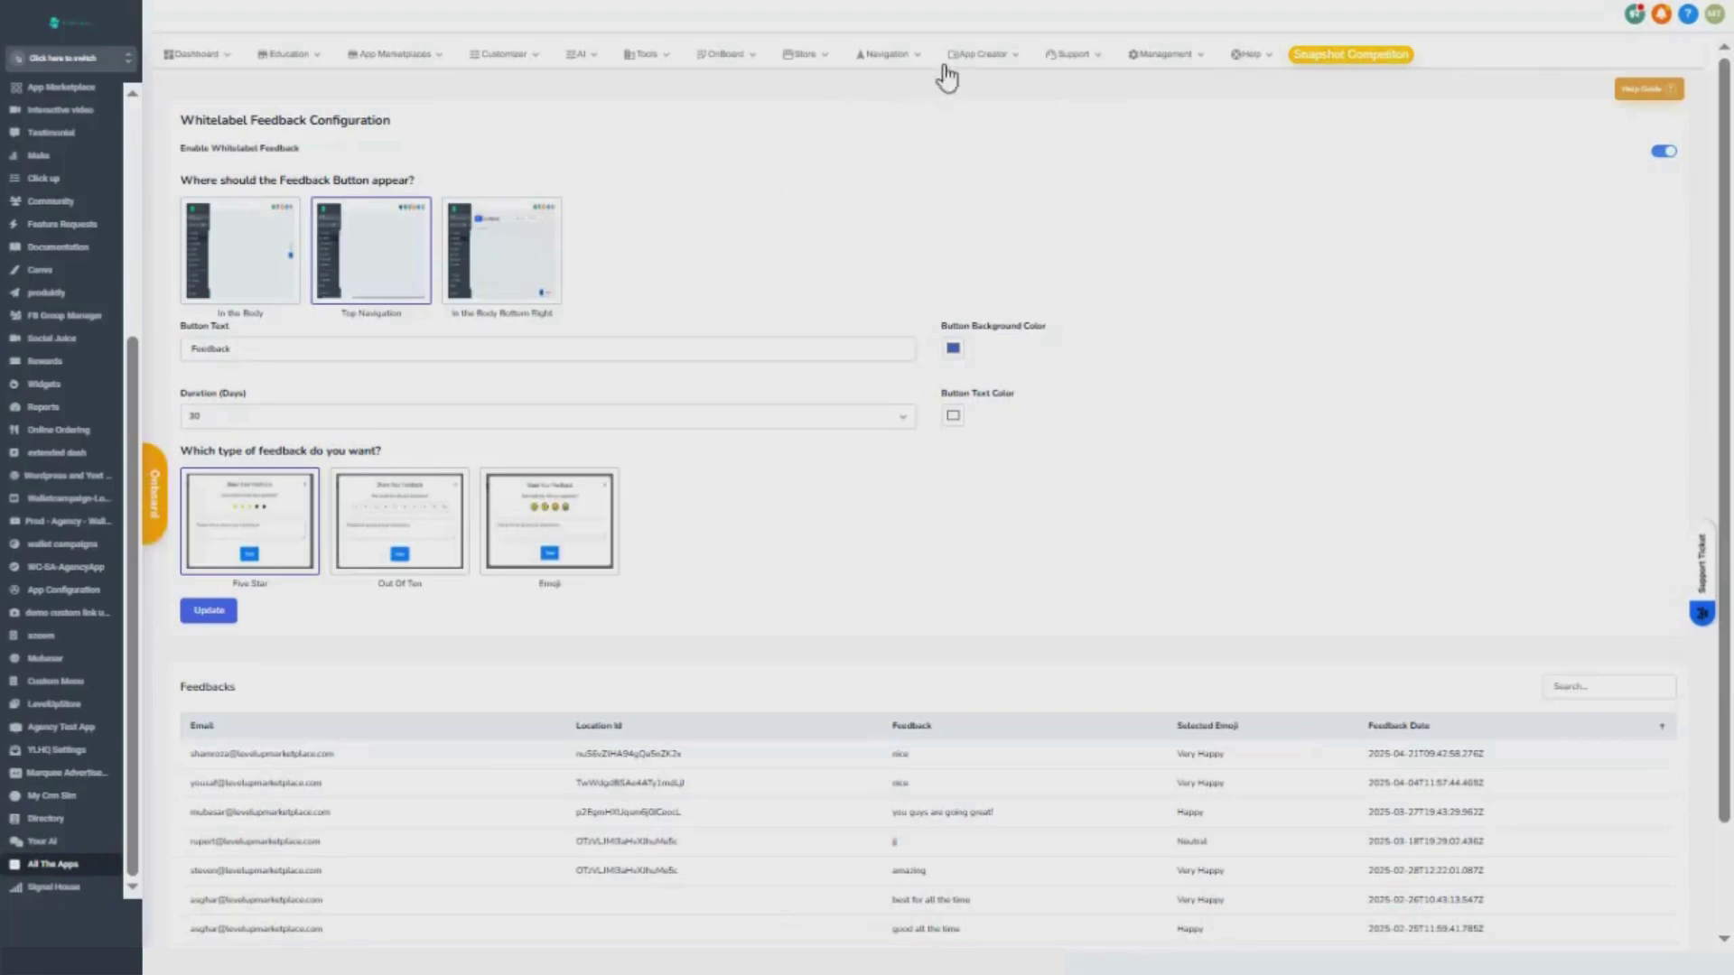
{"action": "mouse_move", "coordinate": [1078, 72]}
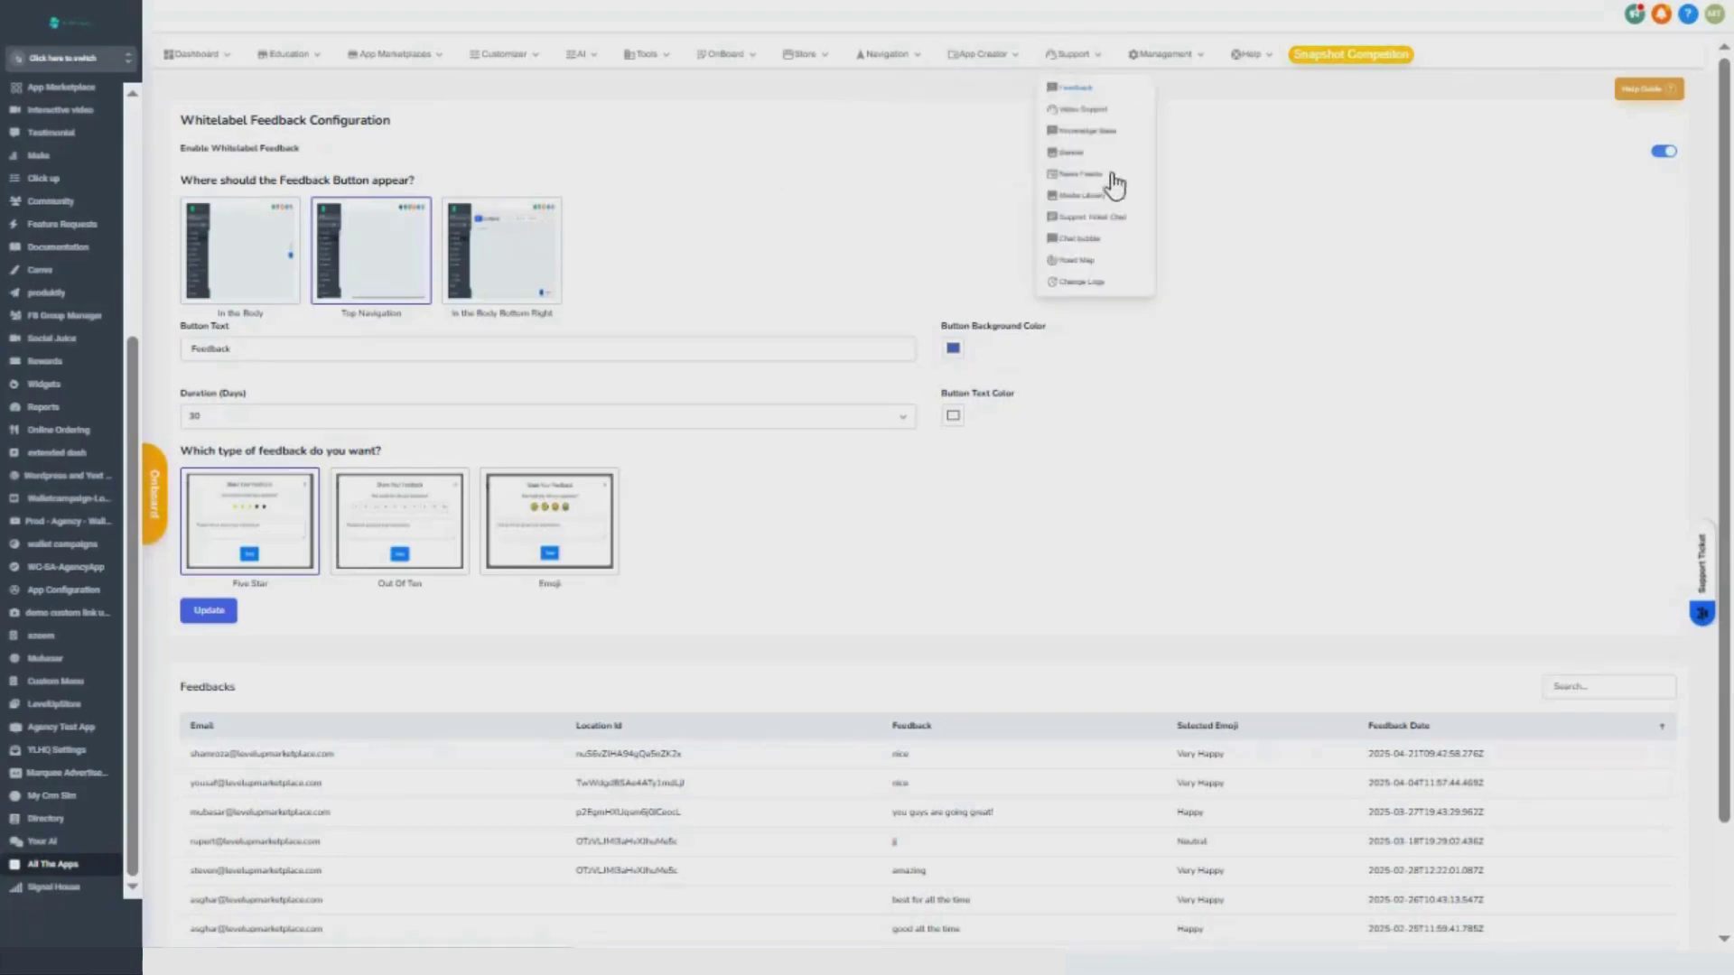
{"action": "left_click", "coordinate": [1096, 112]}
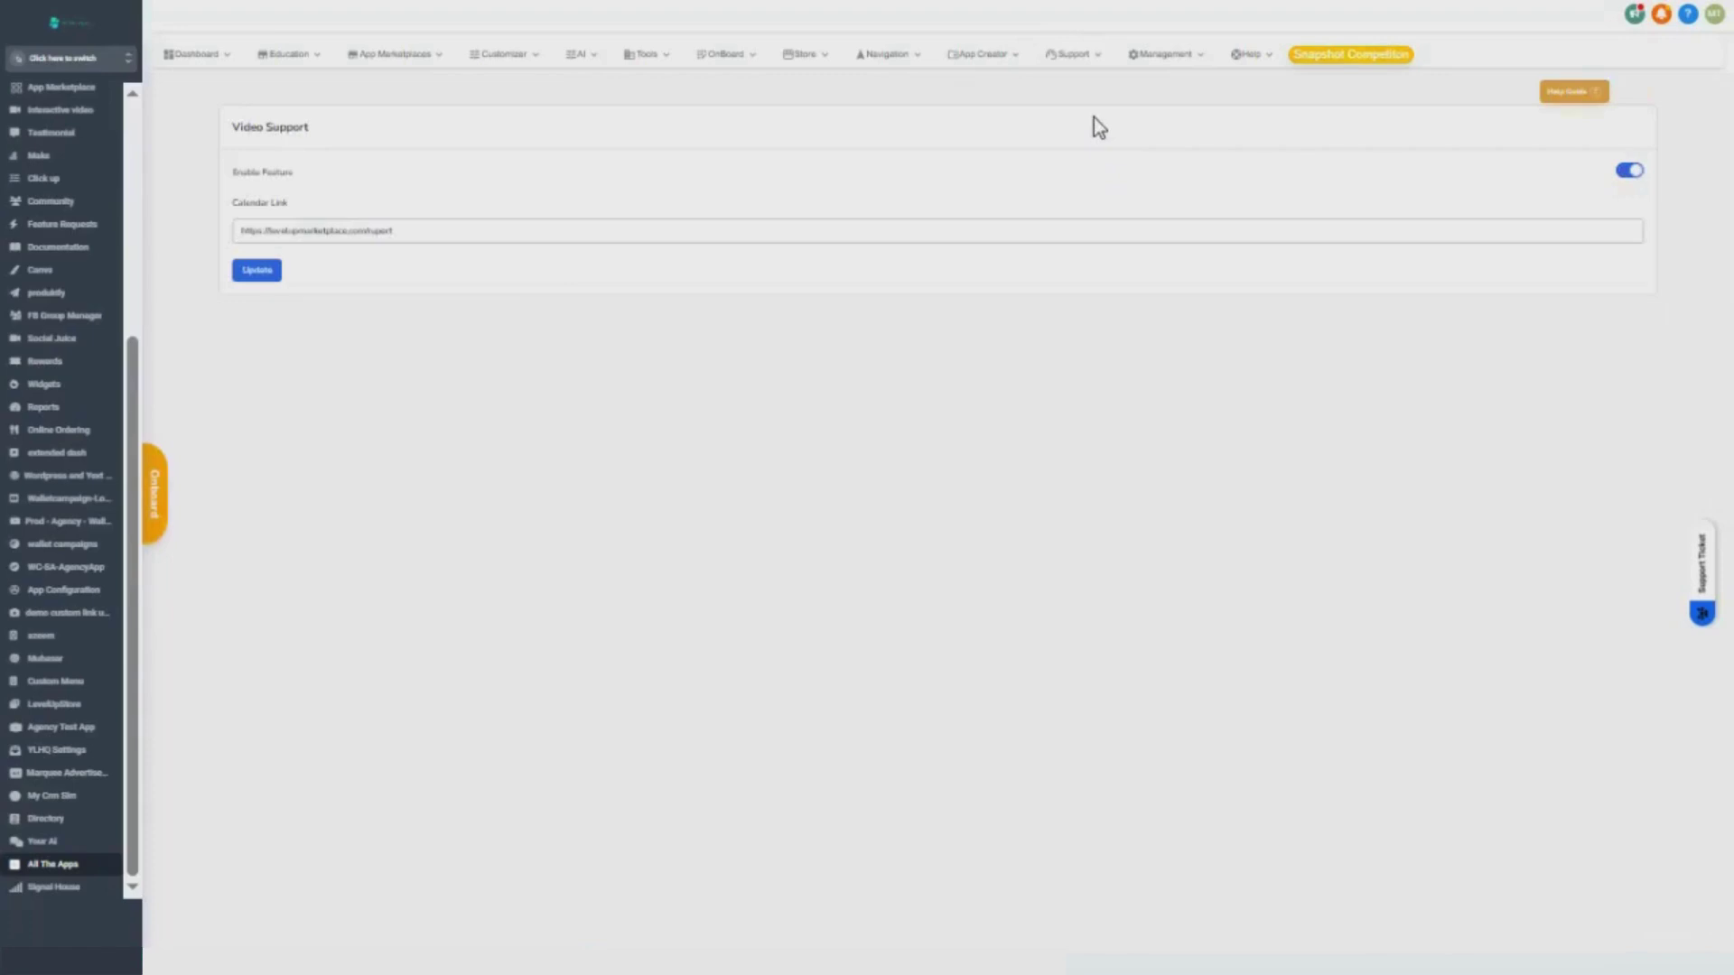
{"action": "left_click_drag", "start_coordinate": [368, 230], "coordinate": [391, 233]}
{"action": "key", "text": "ctrl+a"}
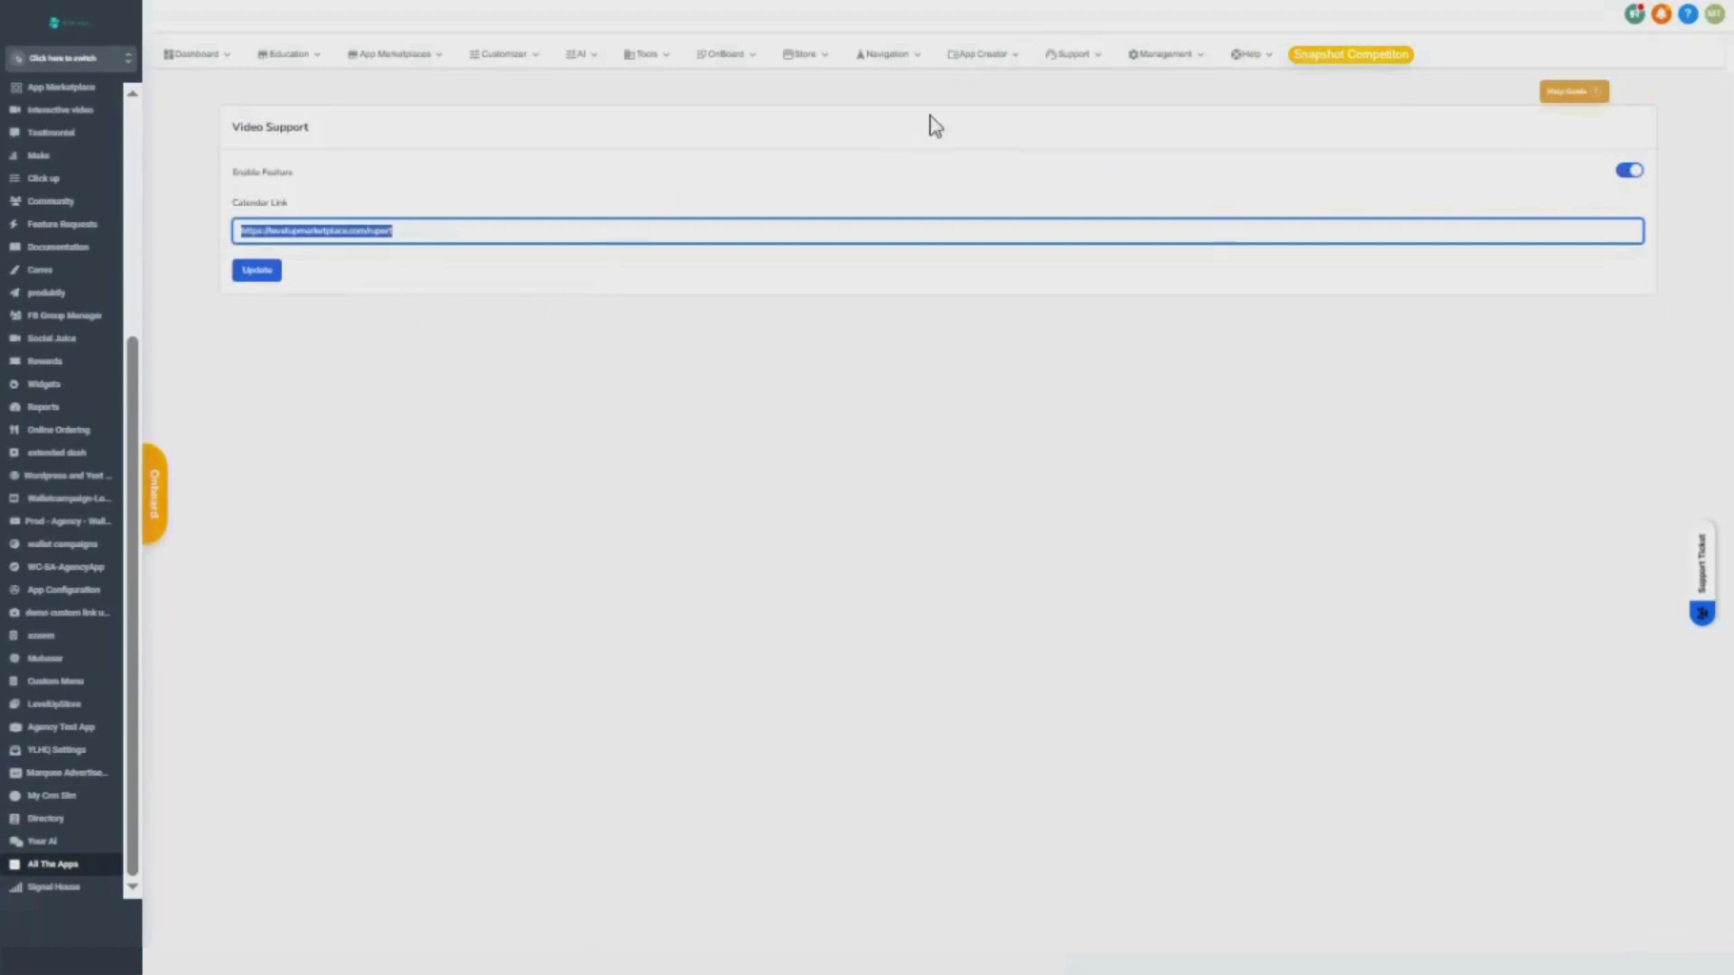
Step: View the Support section's Knowledge Base documents and the White Label Support Settings for ticket chat
{"action": "left_click", "coordinate": [1071, 54]}
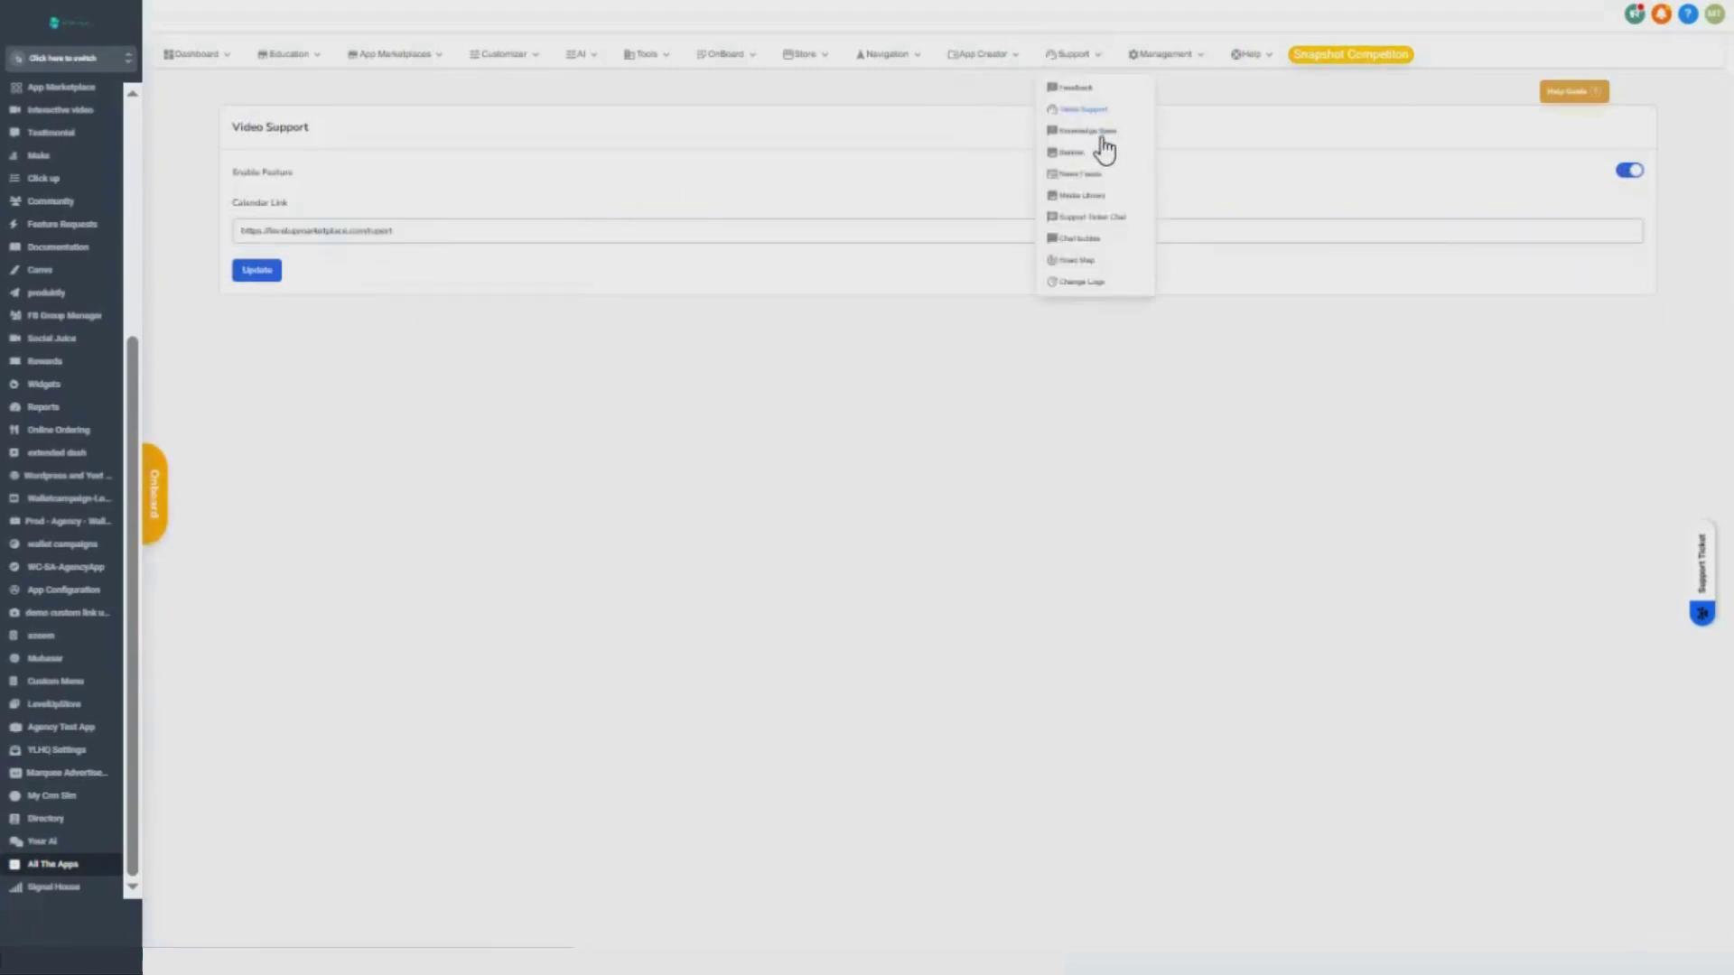
{"action": "left_click", "coordinate": [1101, 135]}
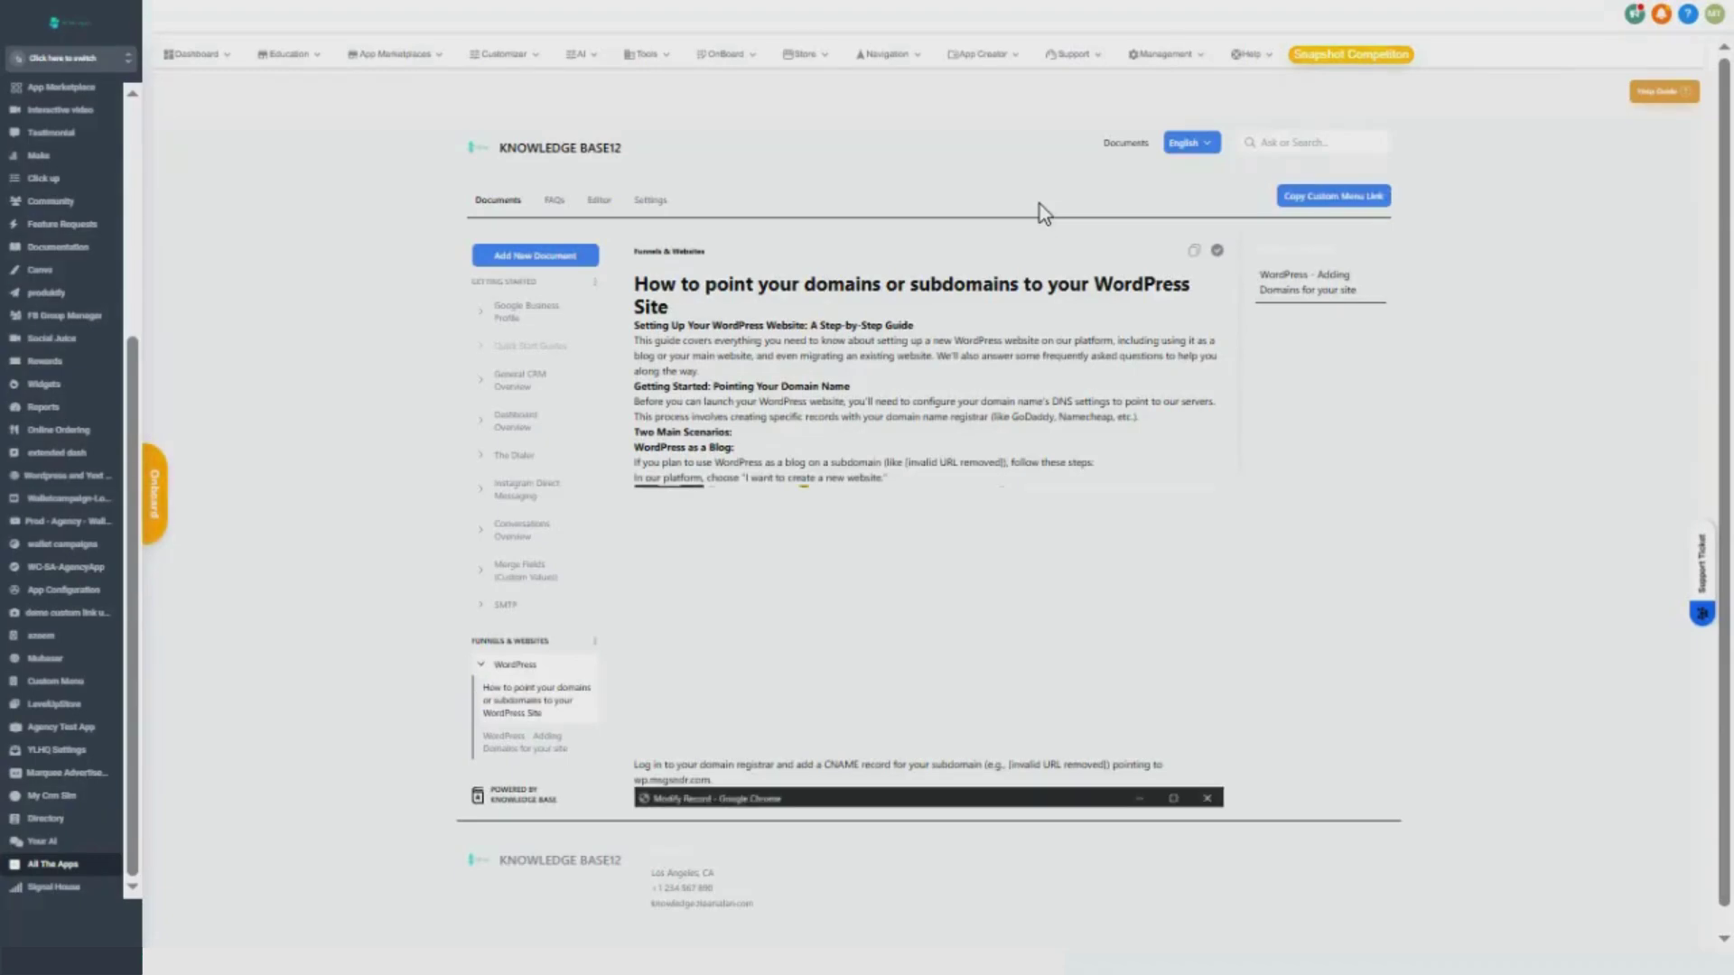
{"action": "left_click", "coordinate": [1070, 55]}
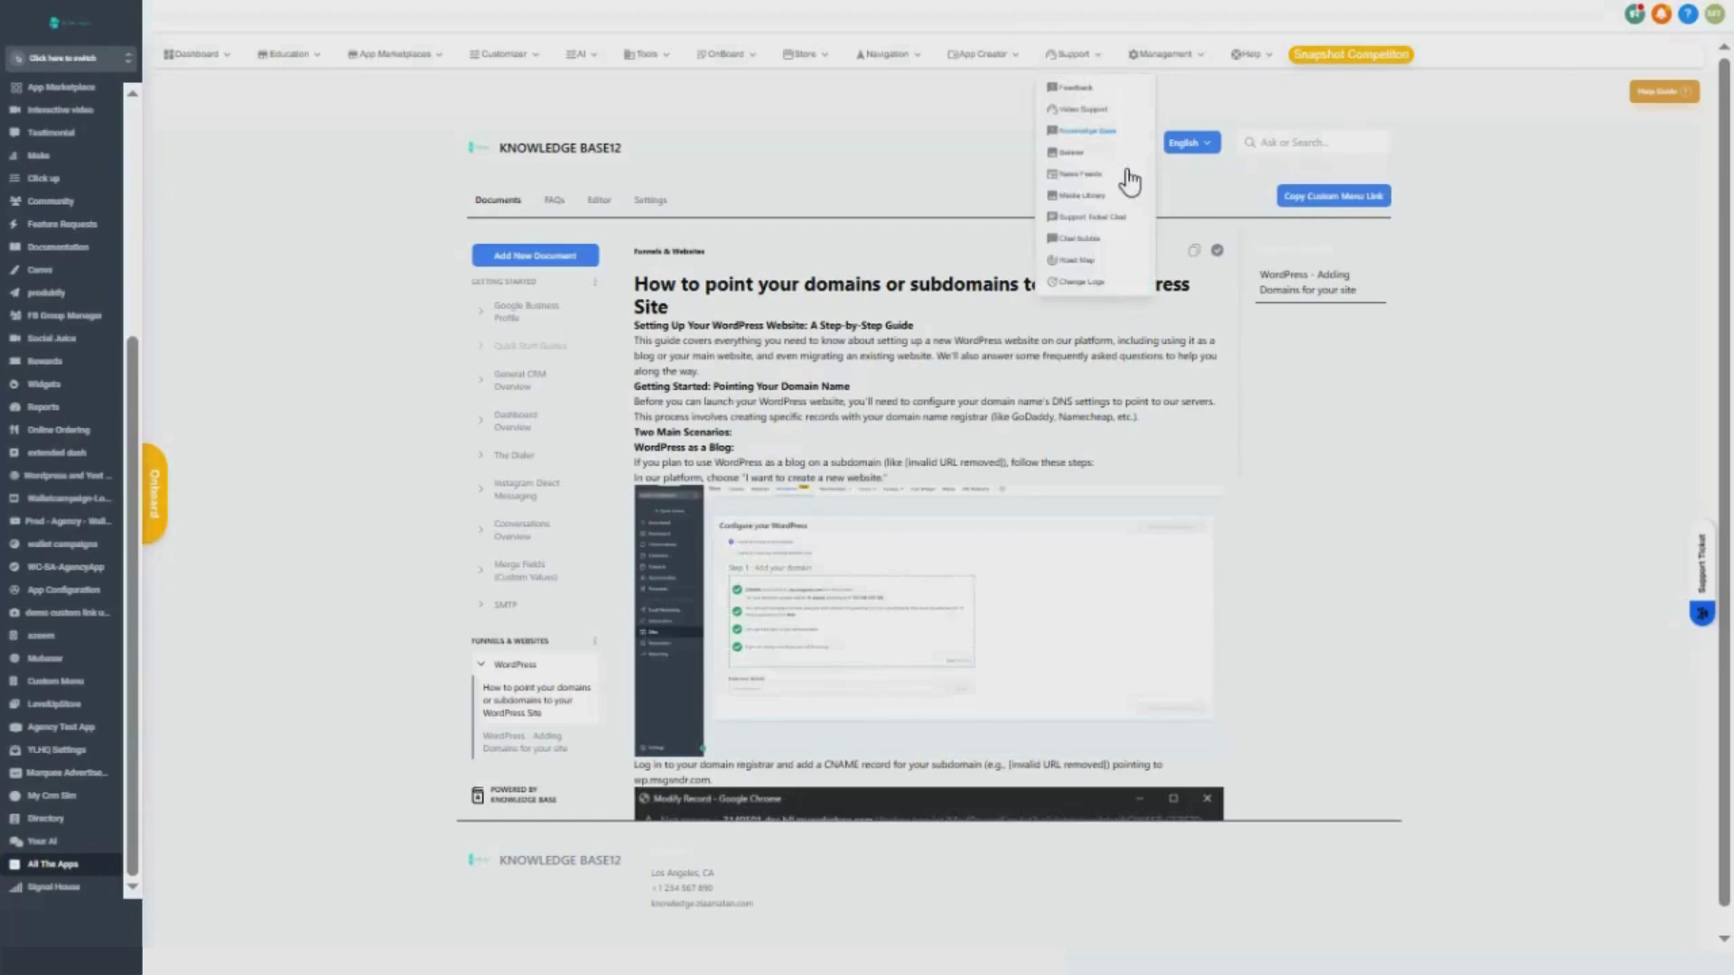
{"action": "left_click", "coordinate": [1125, 231]}
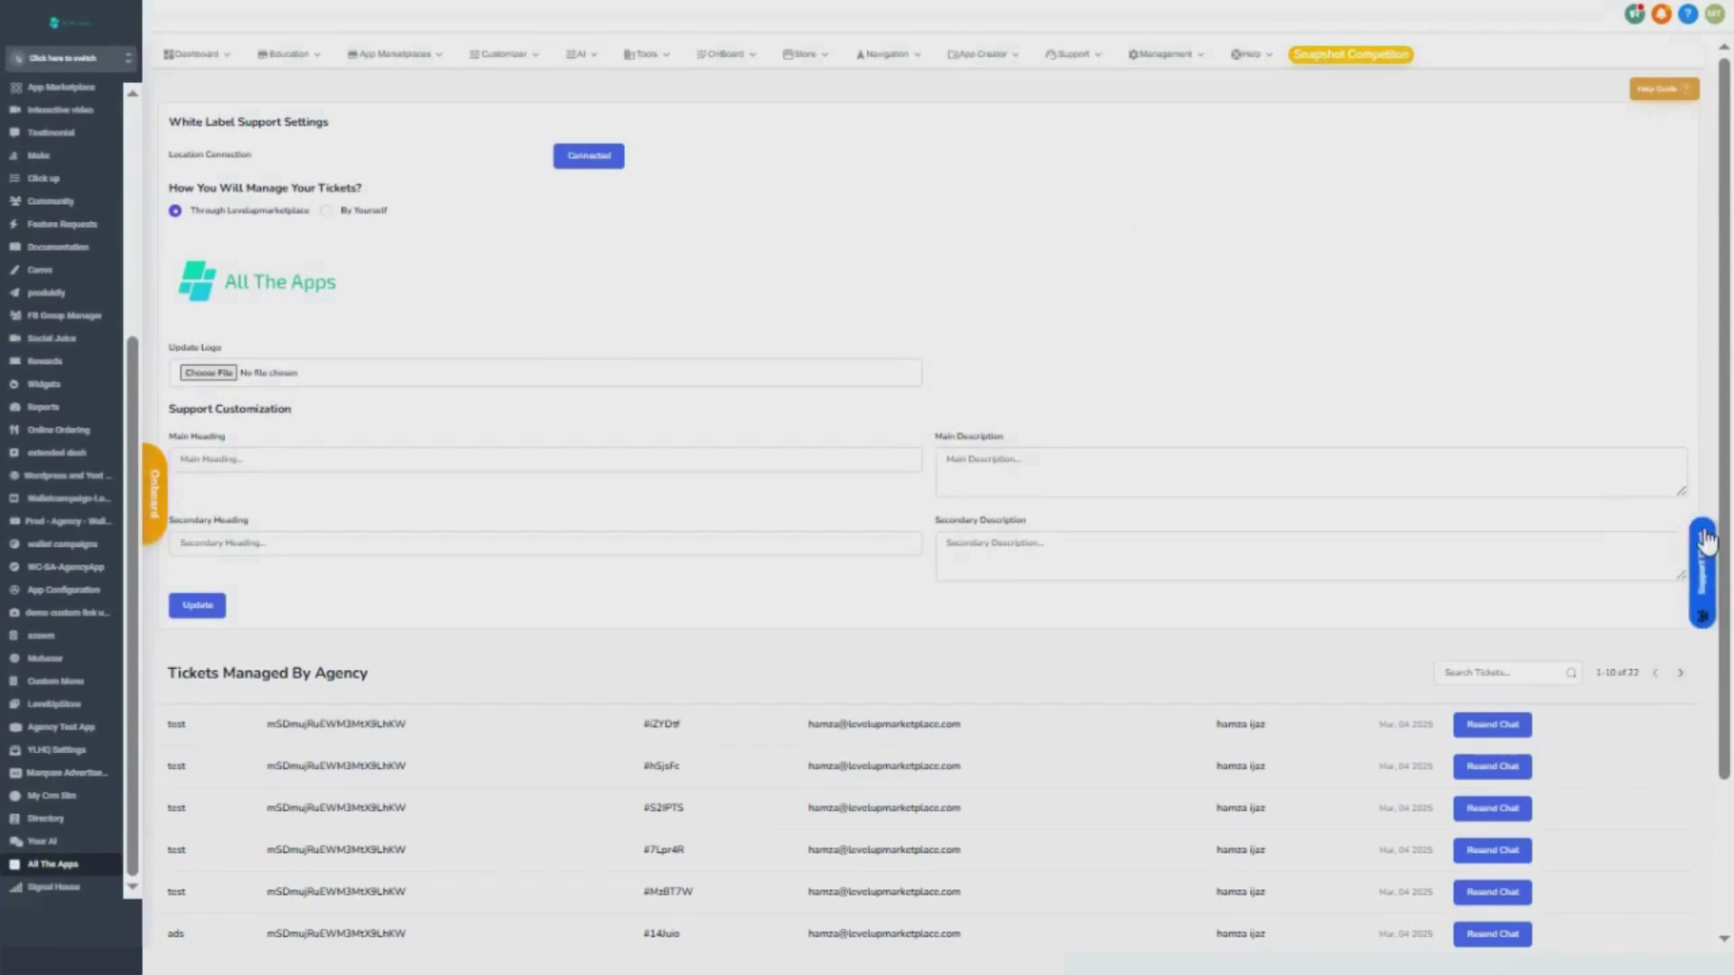
Step: View the Support Ticket panel and its Submit Ticket form, and close both without submitting a ticket
{"action": "left_click", "coordinate": [1702, 560]}
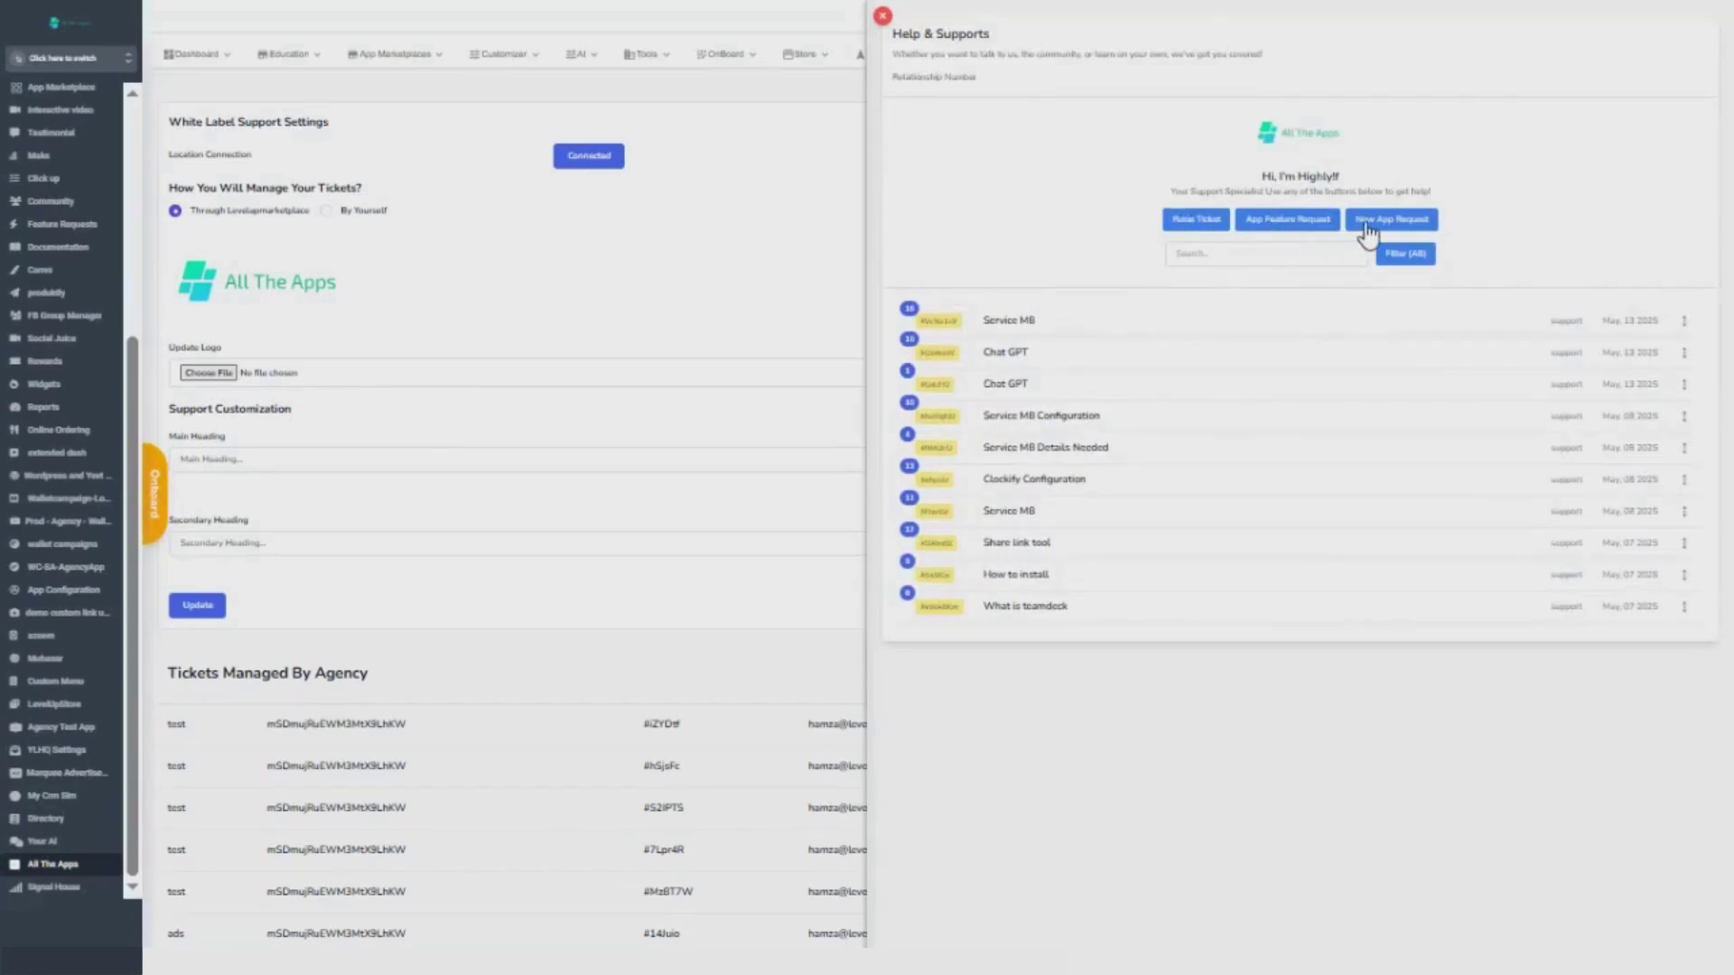
{"action": "left_click", "coordinate": [1196, 221]}
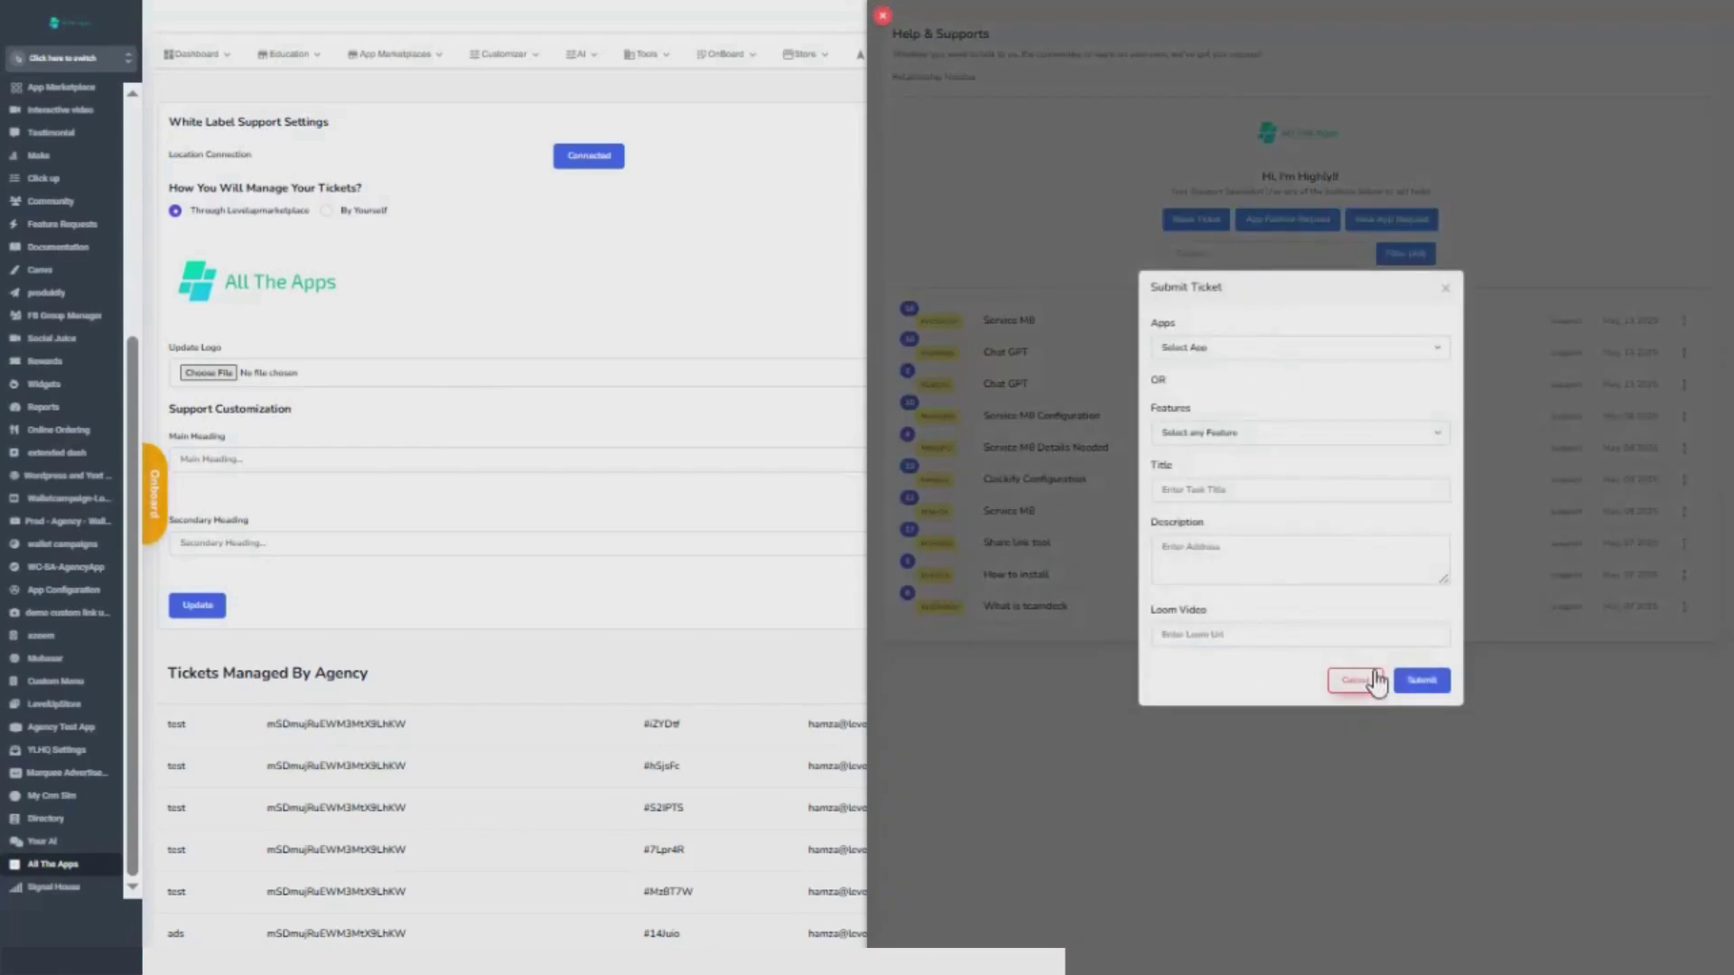
{"action": "left_click", "coordinate": [1442, 293]}
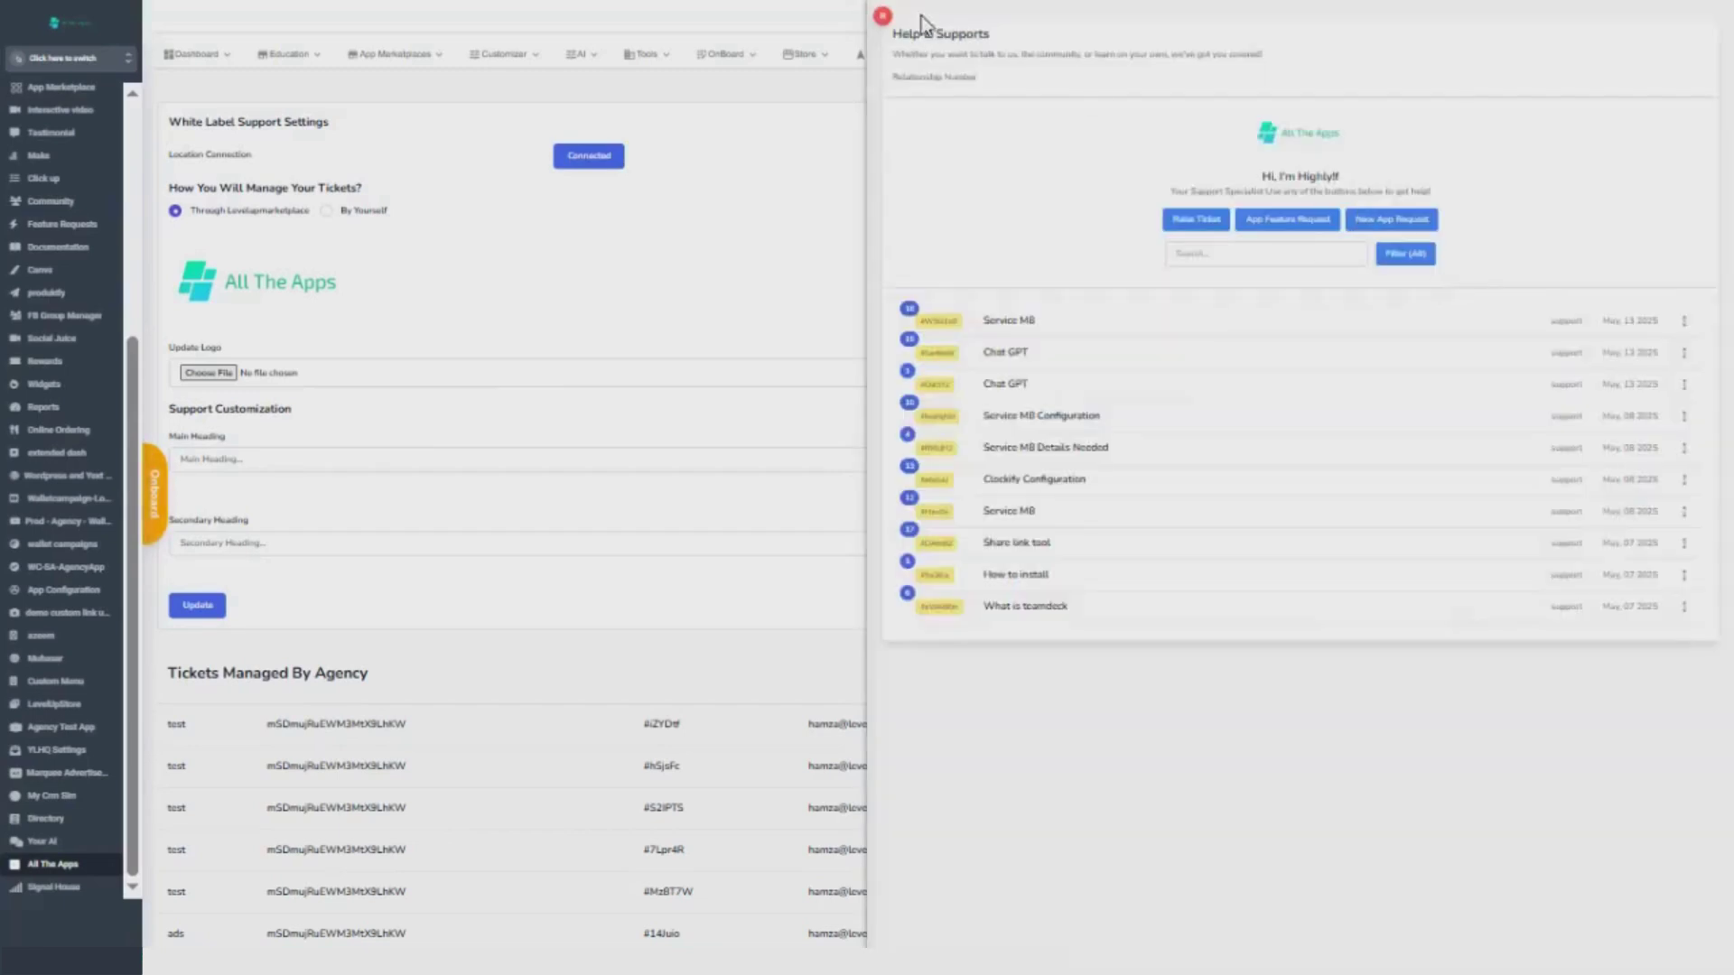
{"action": "left_click", "coordinate": [882, 15]}
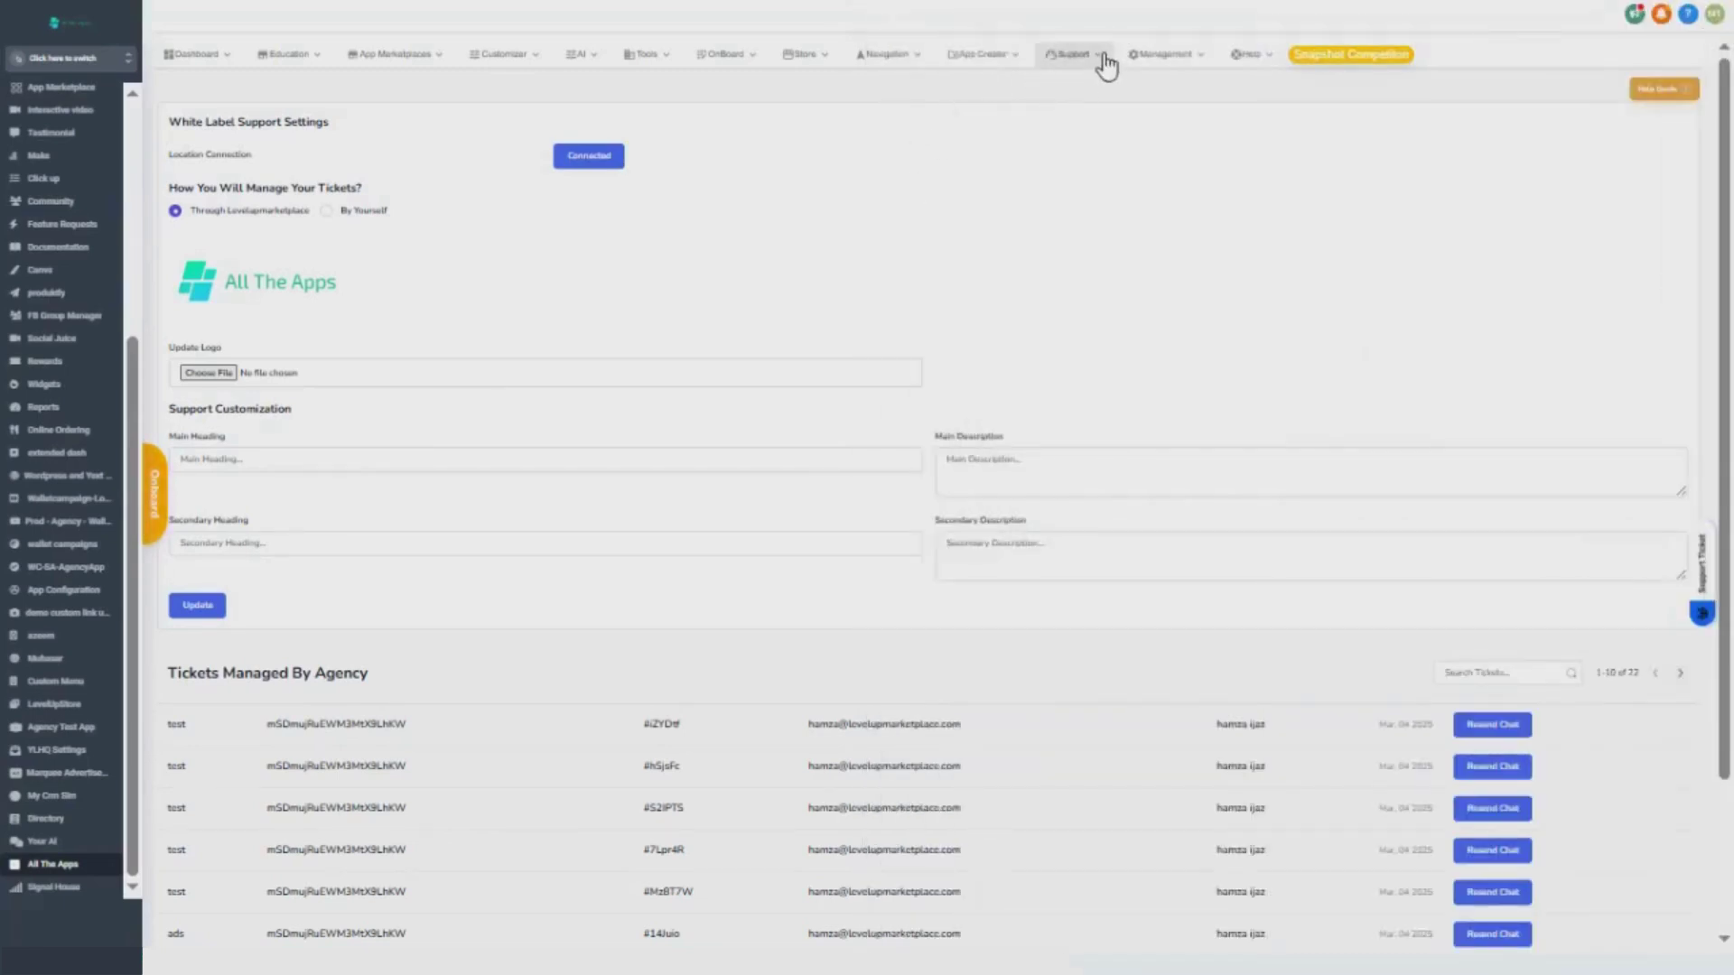
Step: View the Users, Locations and Snapshots lists in the Management section
{"action": "left_click", "coordinate": [1164, 54]}
{"action": "left_click", "coordinate": [1174, 89]}
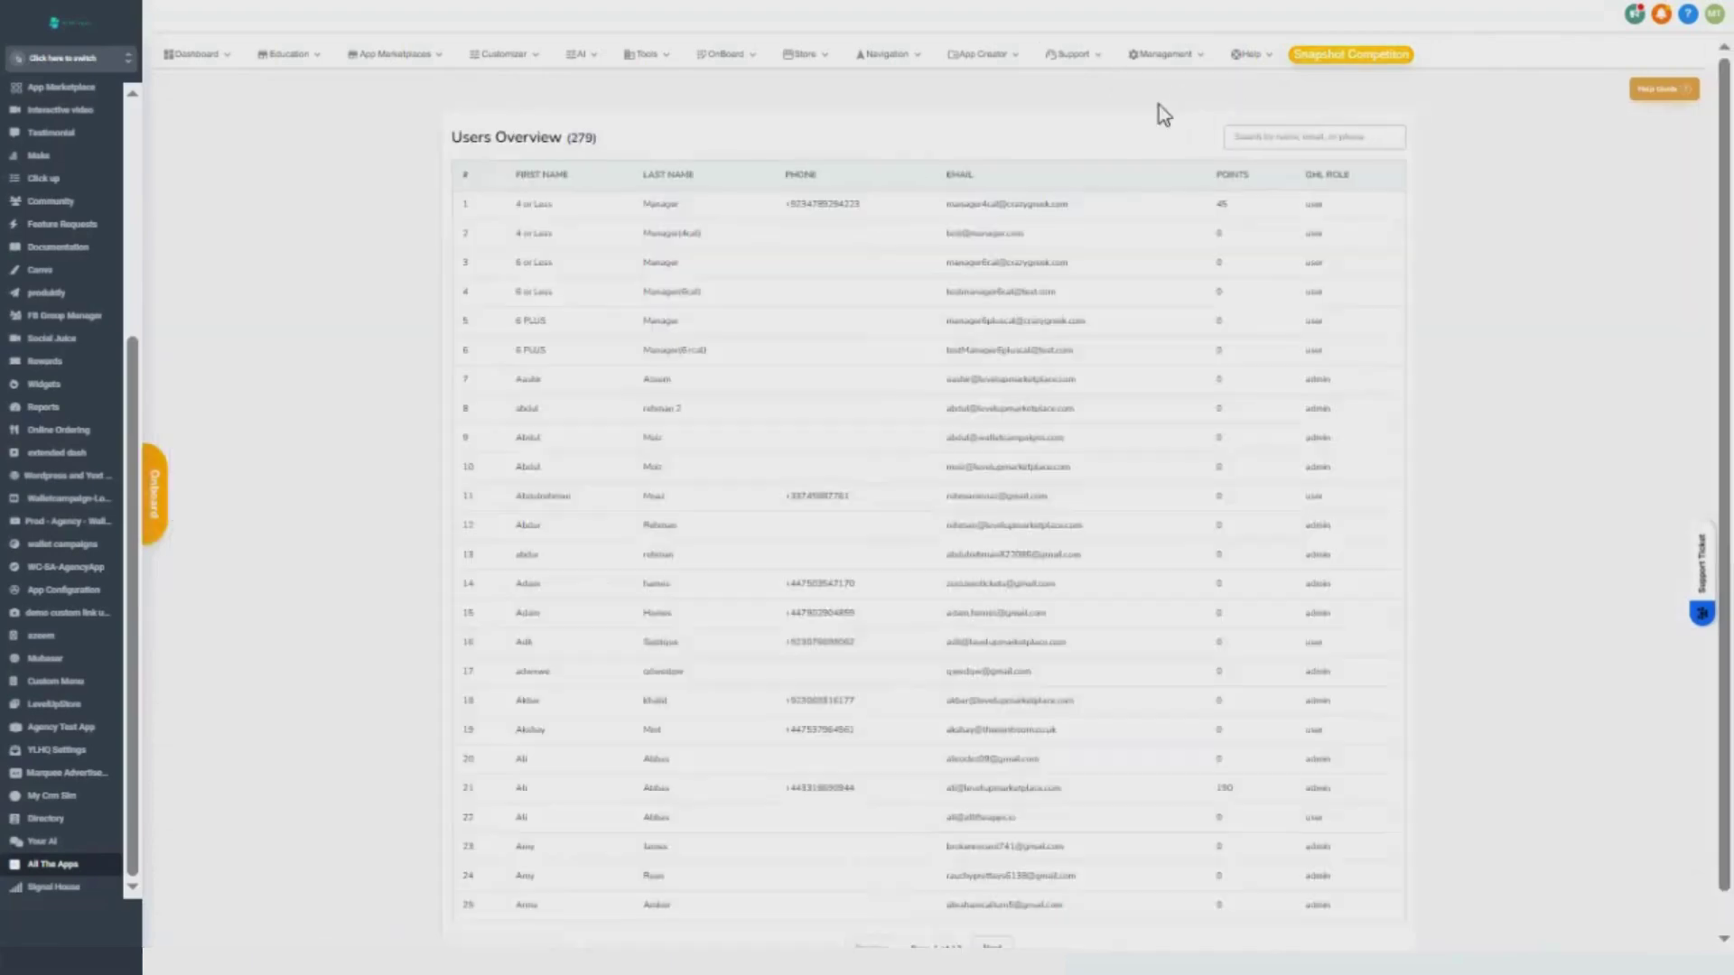
{"action": "left_click", "coordinate": [1167, 67]}
{"action": "left_click", "coordinate": [1174, 110]}
{"action": "left_click", "coordinate": [1170, 63]}
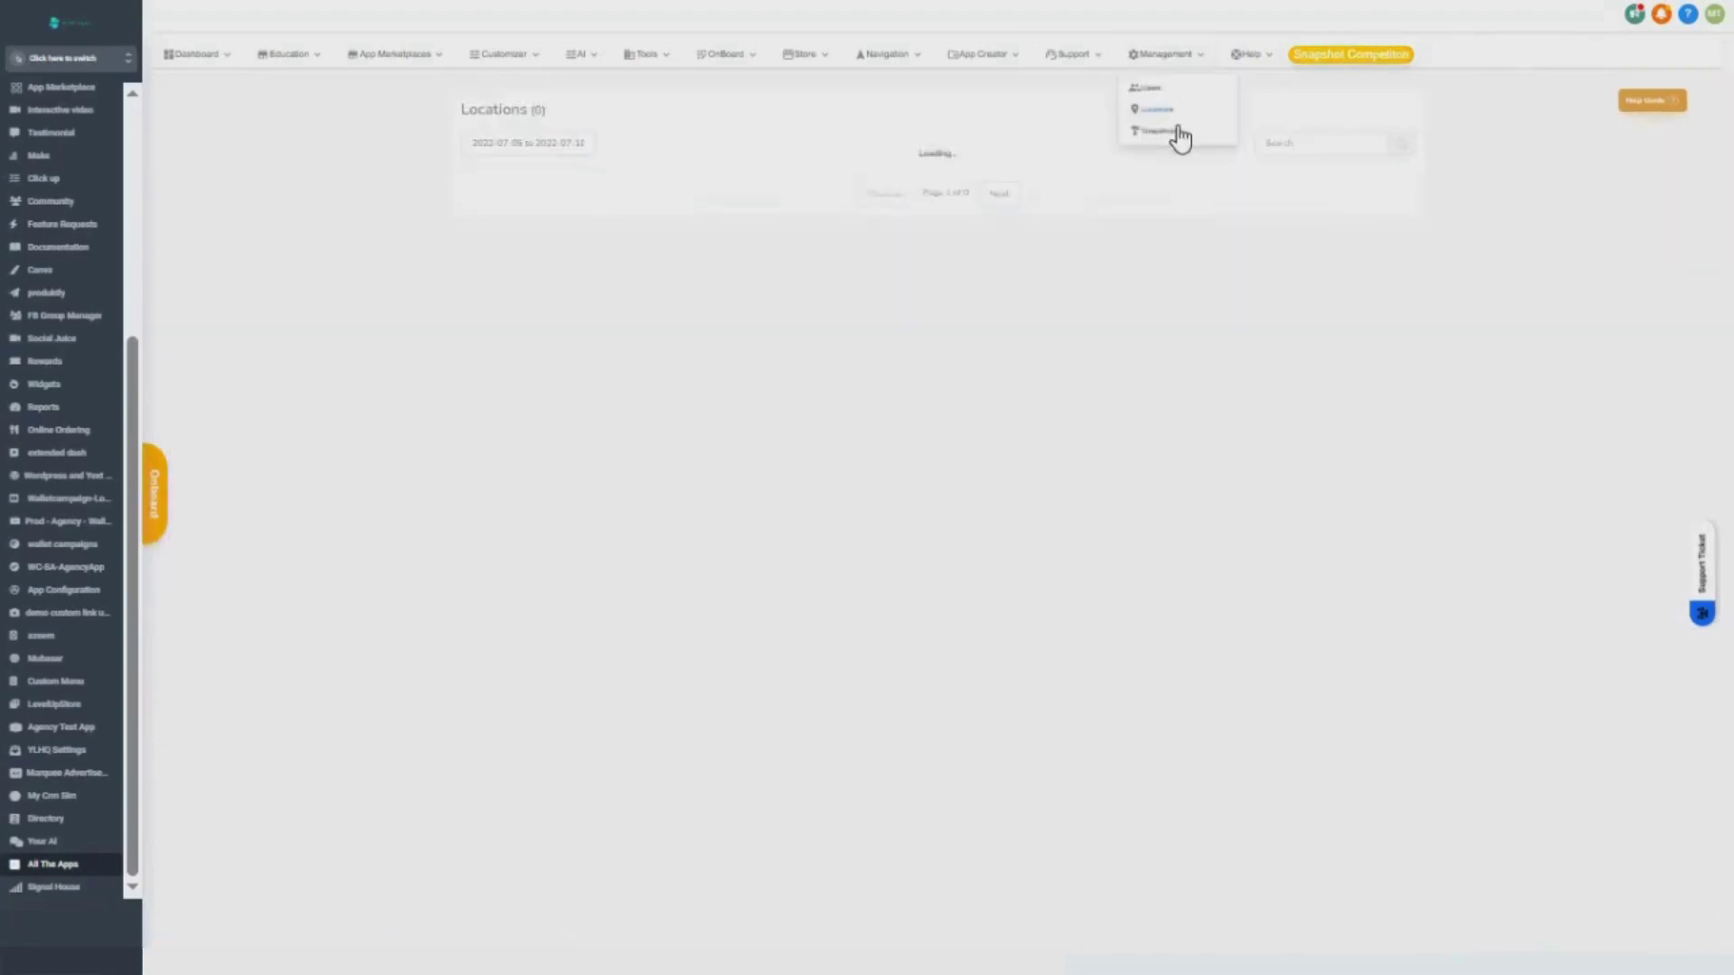
{"action": "left_click", "coordinate": [1165, 131]}
Step: Review the Company Roadmap board and the Change Logs in the Help section
{"action": "left_click", "coordinate": [1249, 55]}
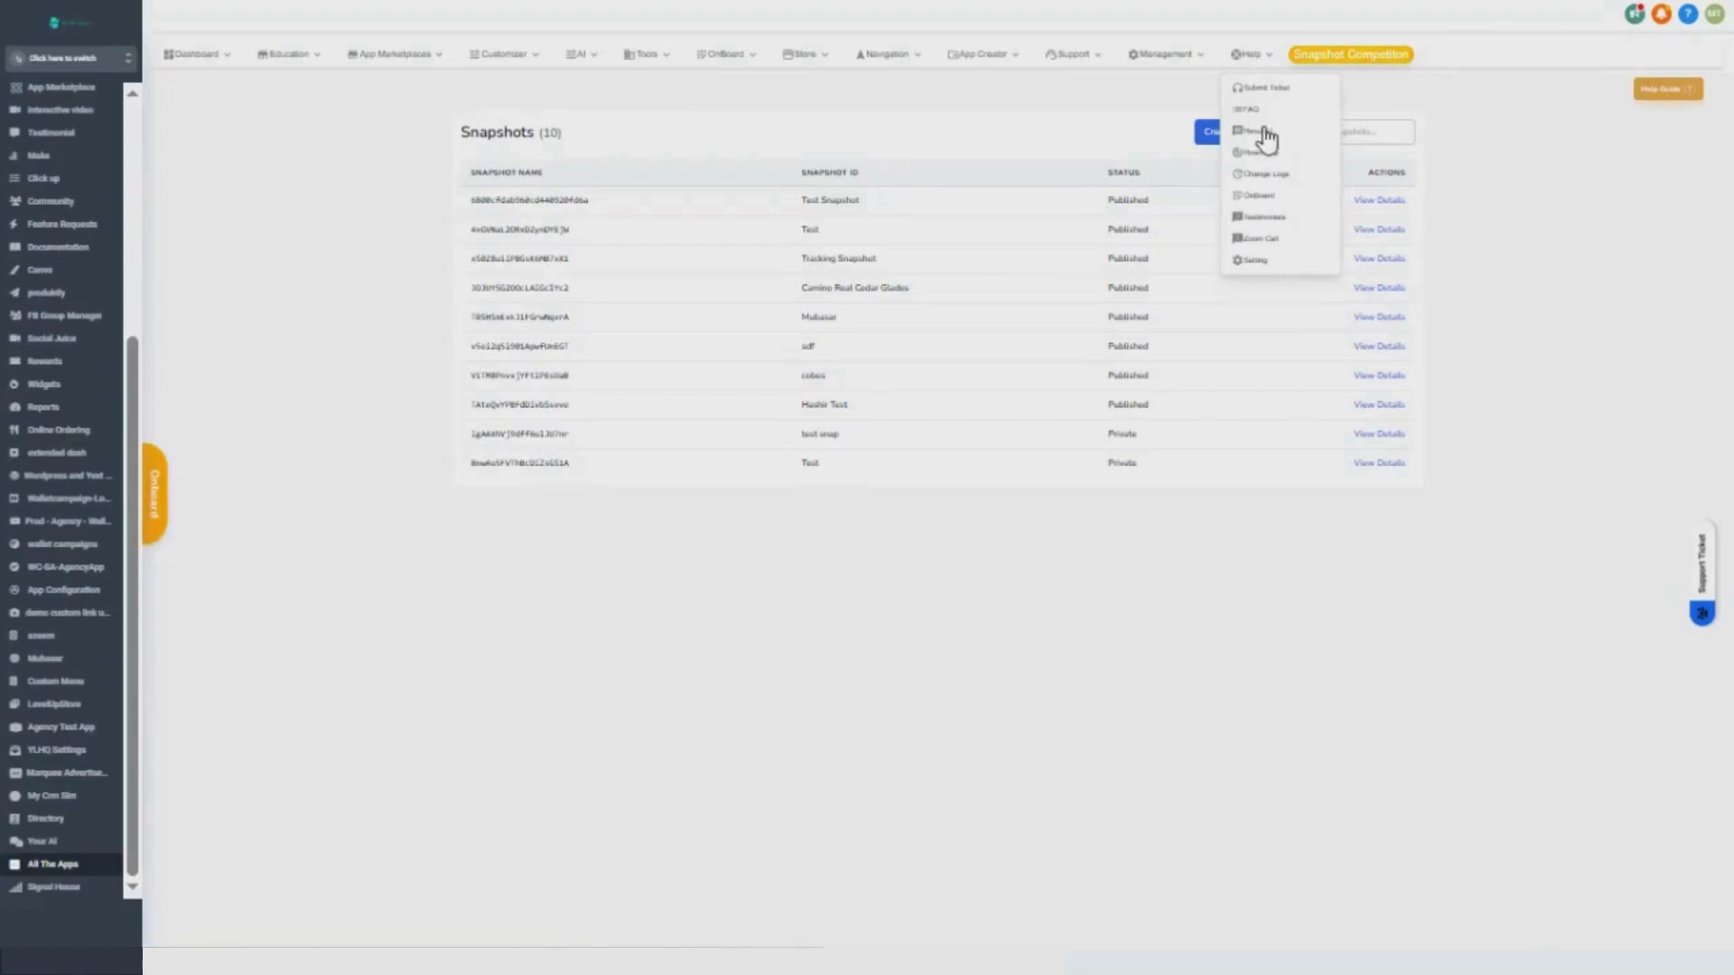
{"action": "left_click", "coordinate": [1299, 154]}
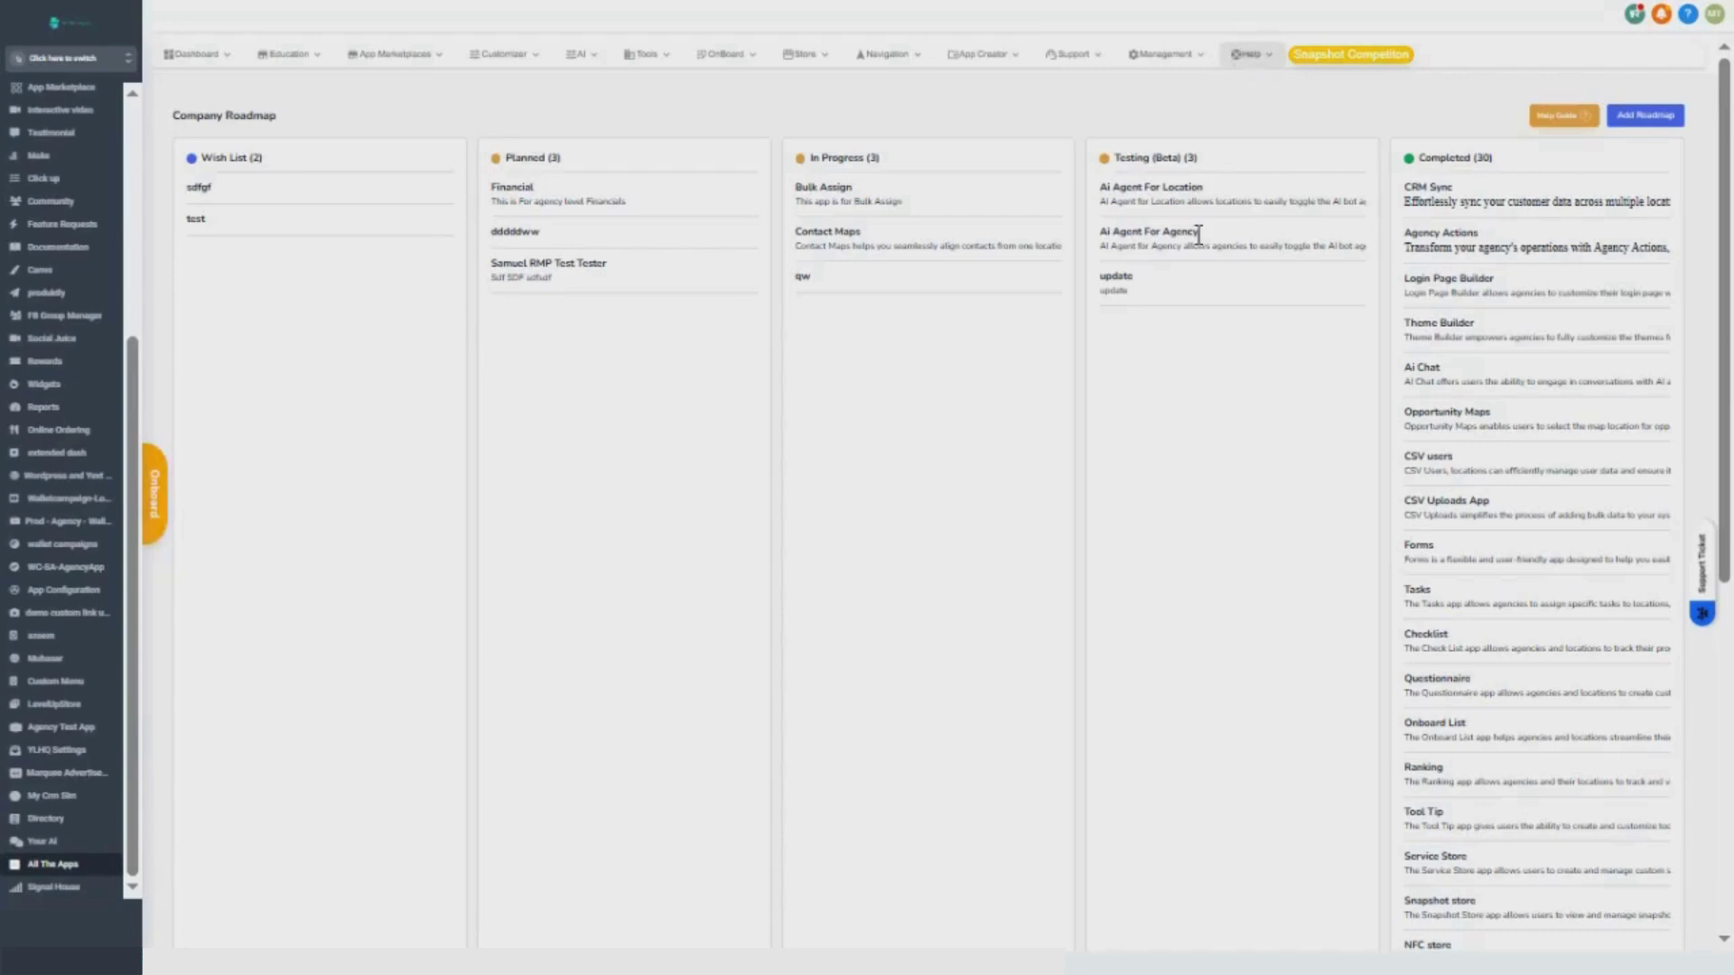
{"action": "scroll", "coordinate": [1165, 271], "scroll_direction": "down", "scroll_amount": 4}
{"action": "scroll", "coordinate": [1158, 285], "scroll_direction": "up", "scroll_amount": 4}
{"action": "left_click", "coordinate": [1247, 56]}
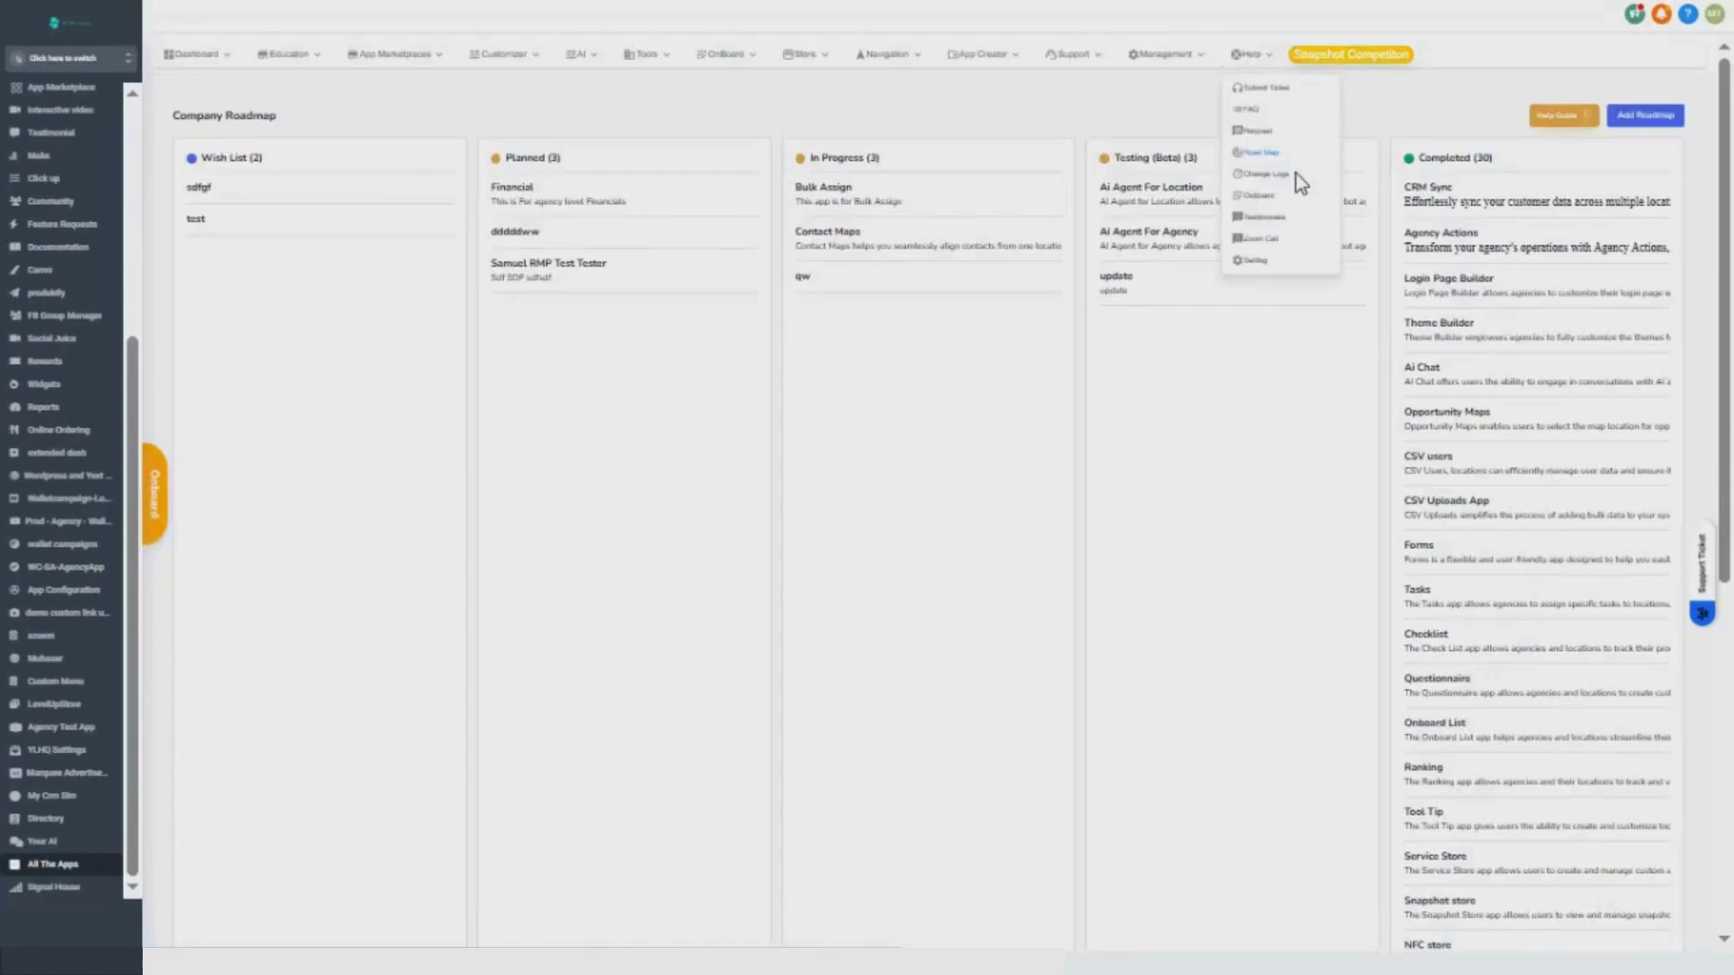
{"action": "left_click", "coordinate": [1296, 175]}
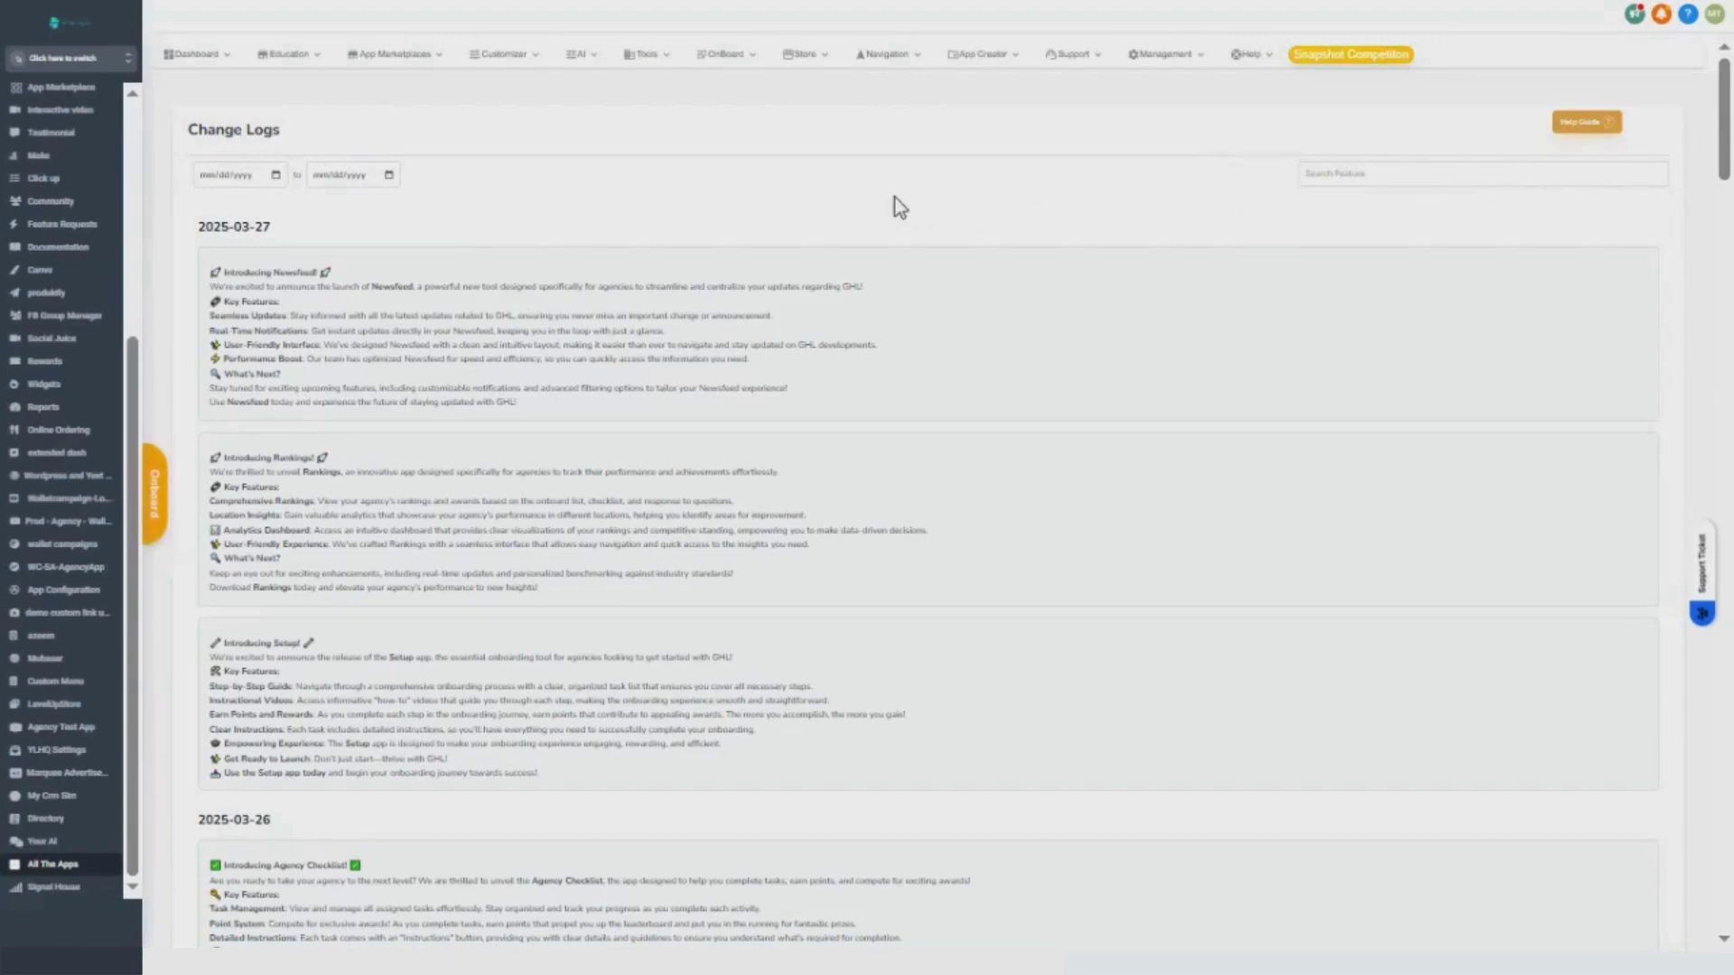
Step: View the Level Up Market Place Onboarding checklist and the Testimonials page in the Help section
{"action": "left_click", "coordinate": [1247, 54]}
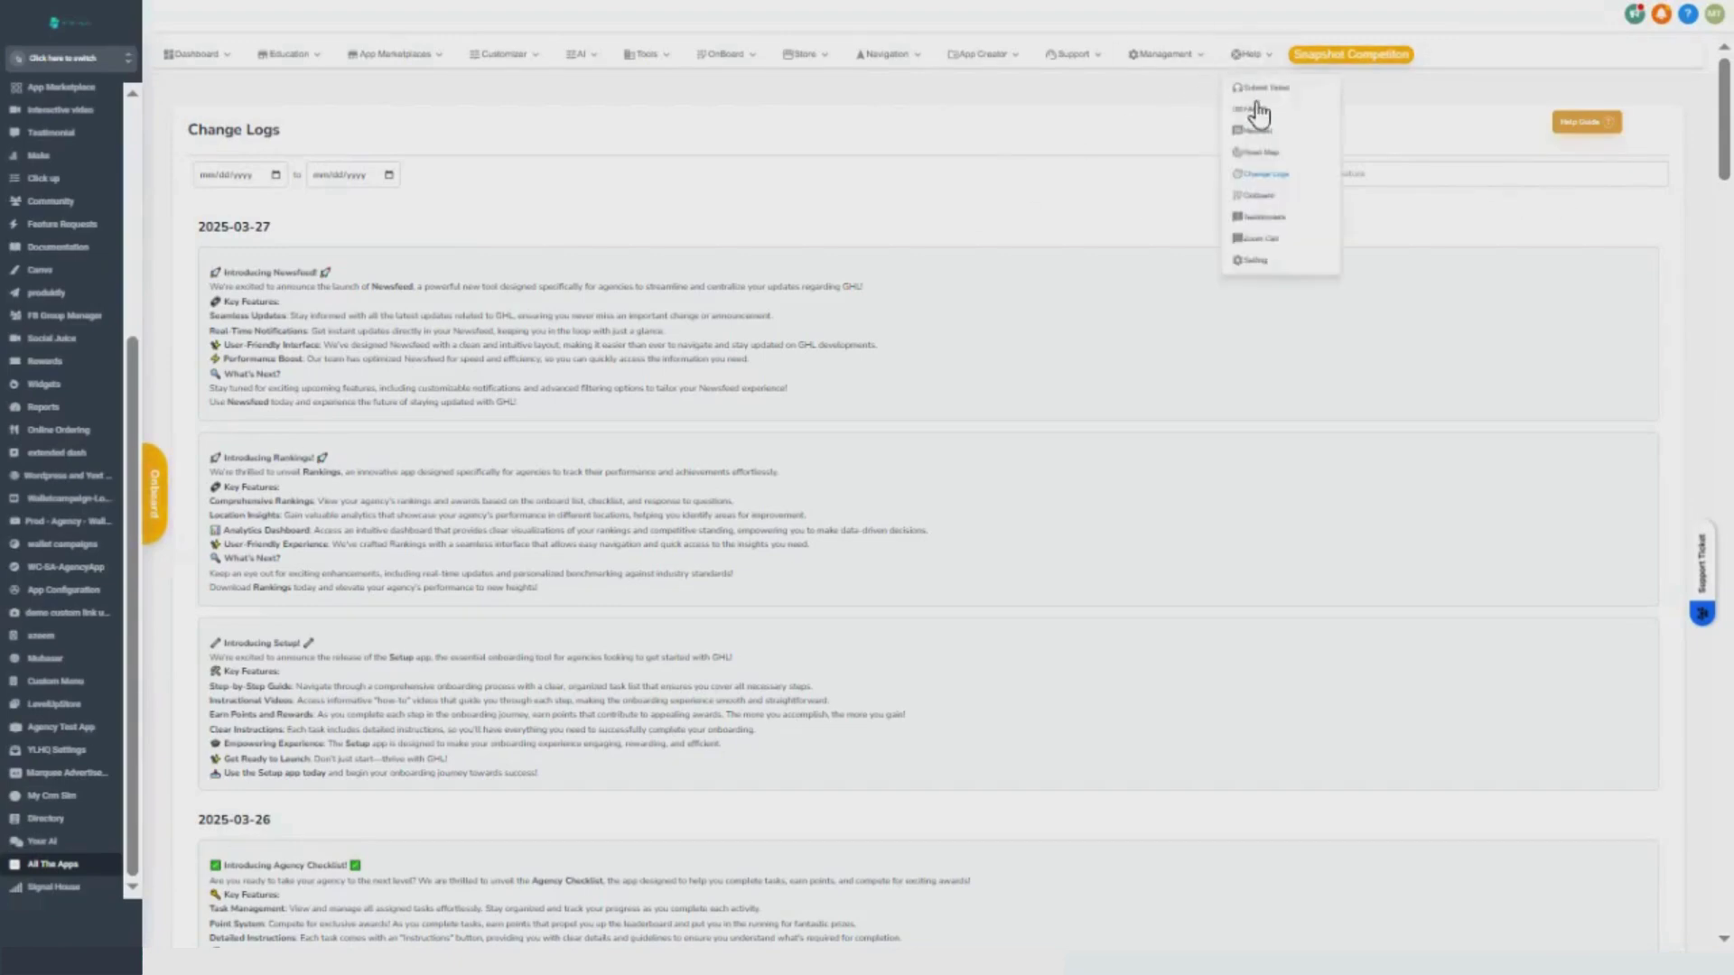
{"action": "left_click", "coordinate": [1262, 196]}
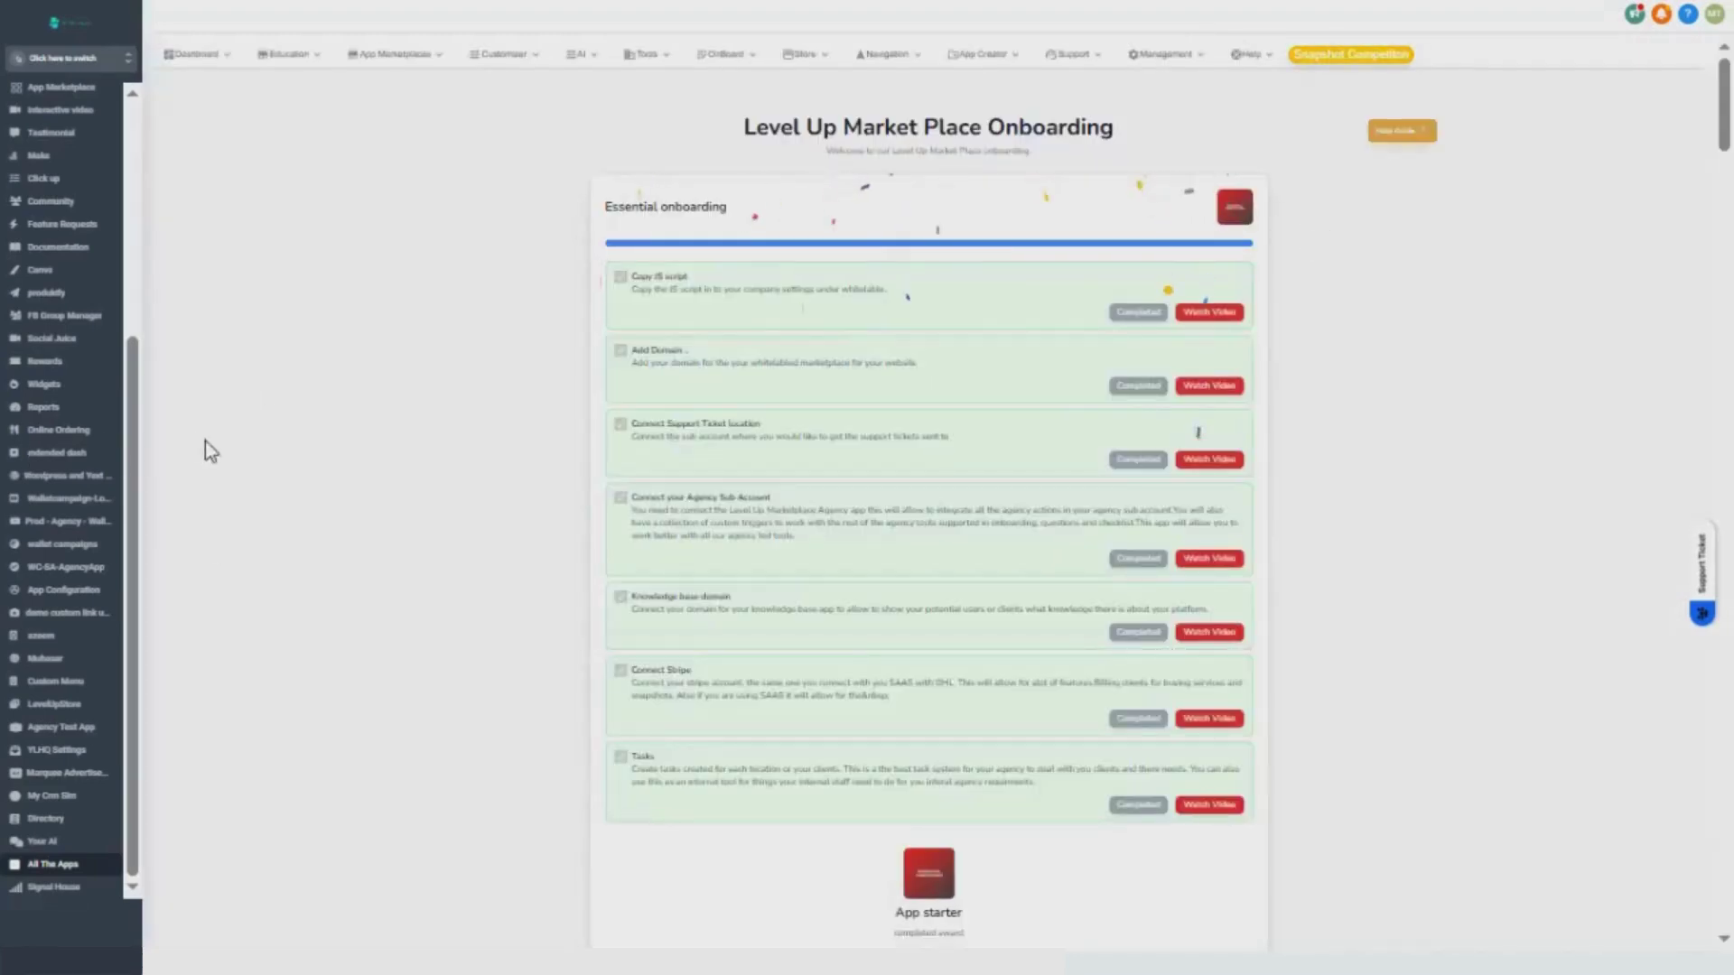
{"action": "left_click", "coordinate": [1246, 55]}
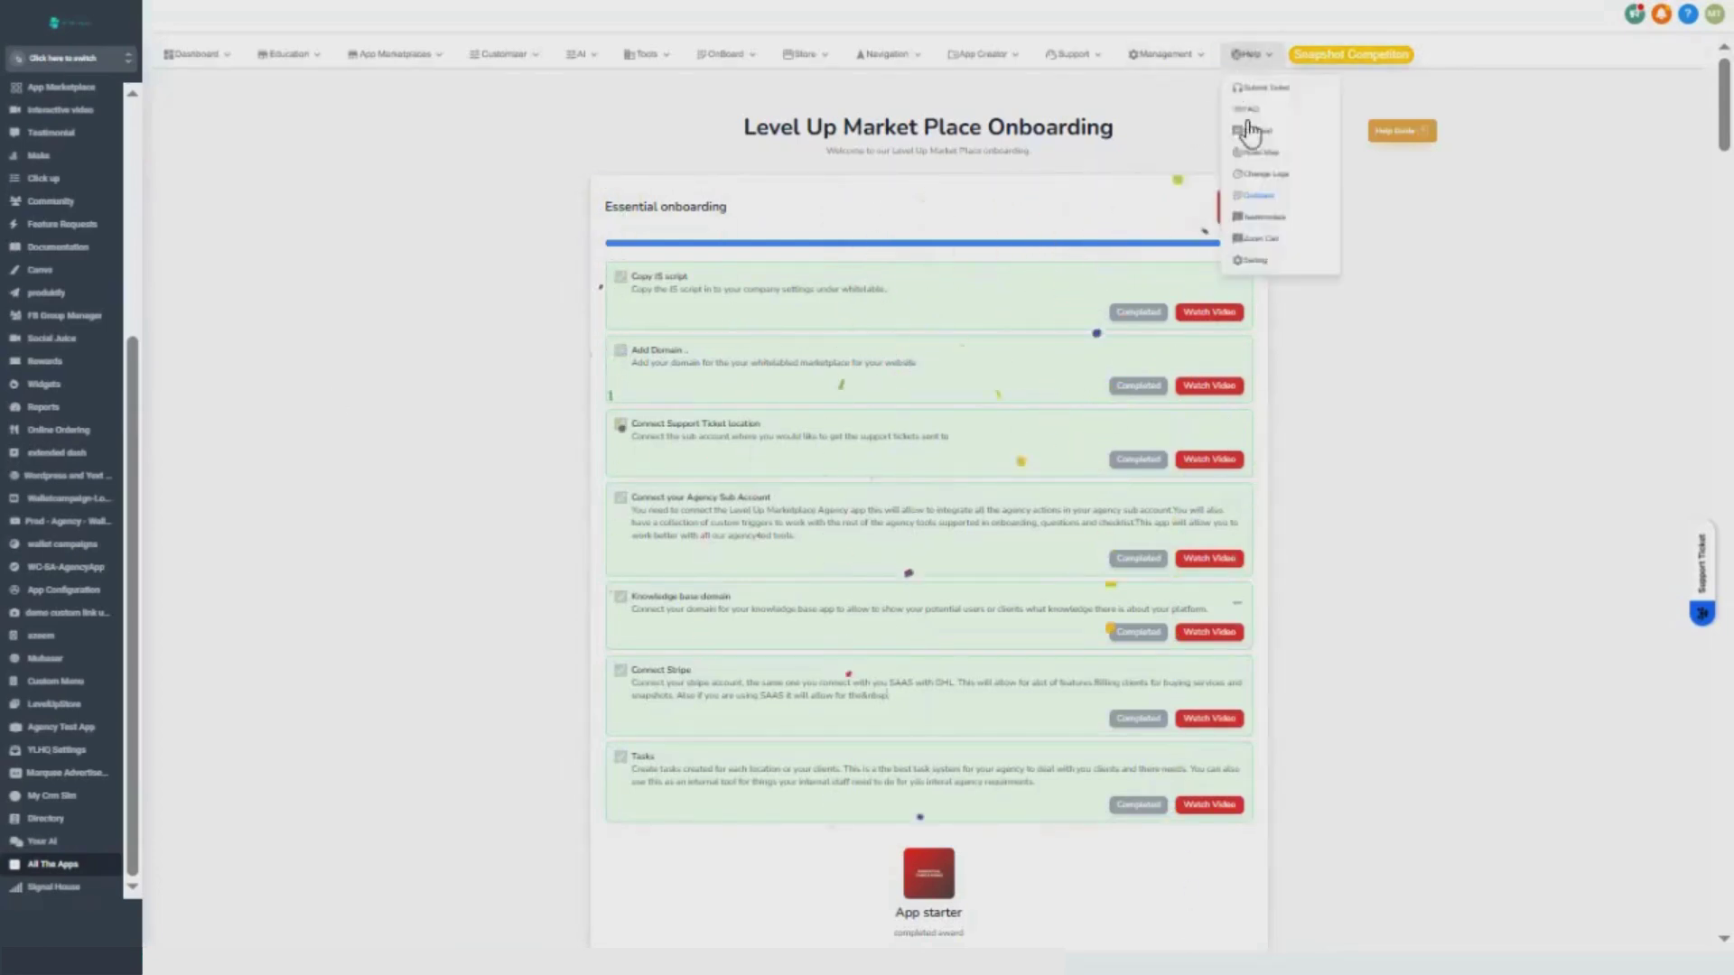
{"action": "left_click", "coordinate": [1294, 220]}
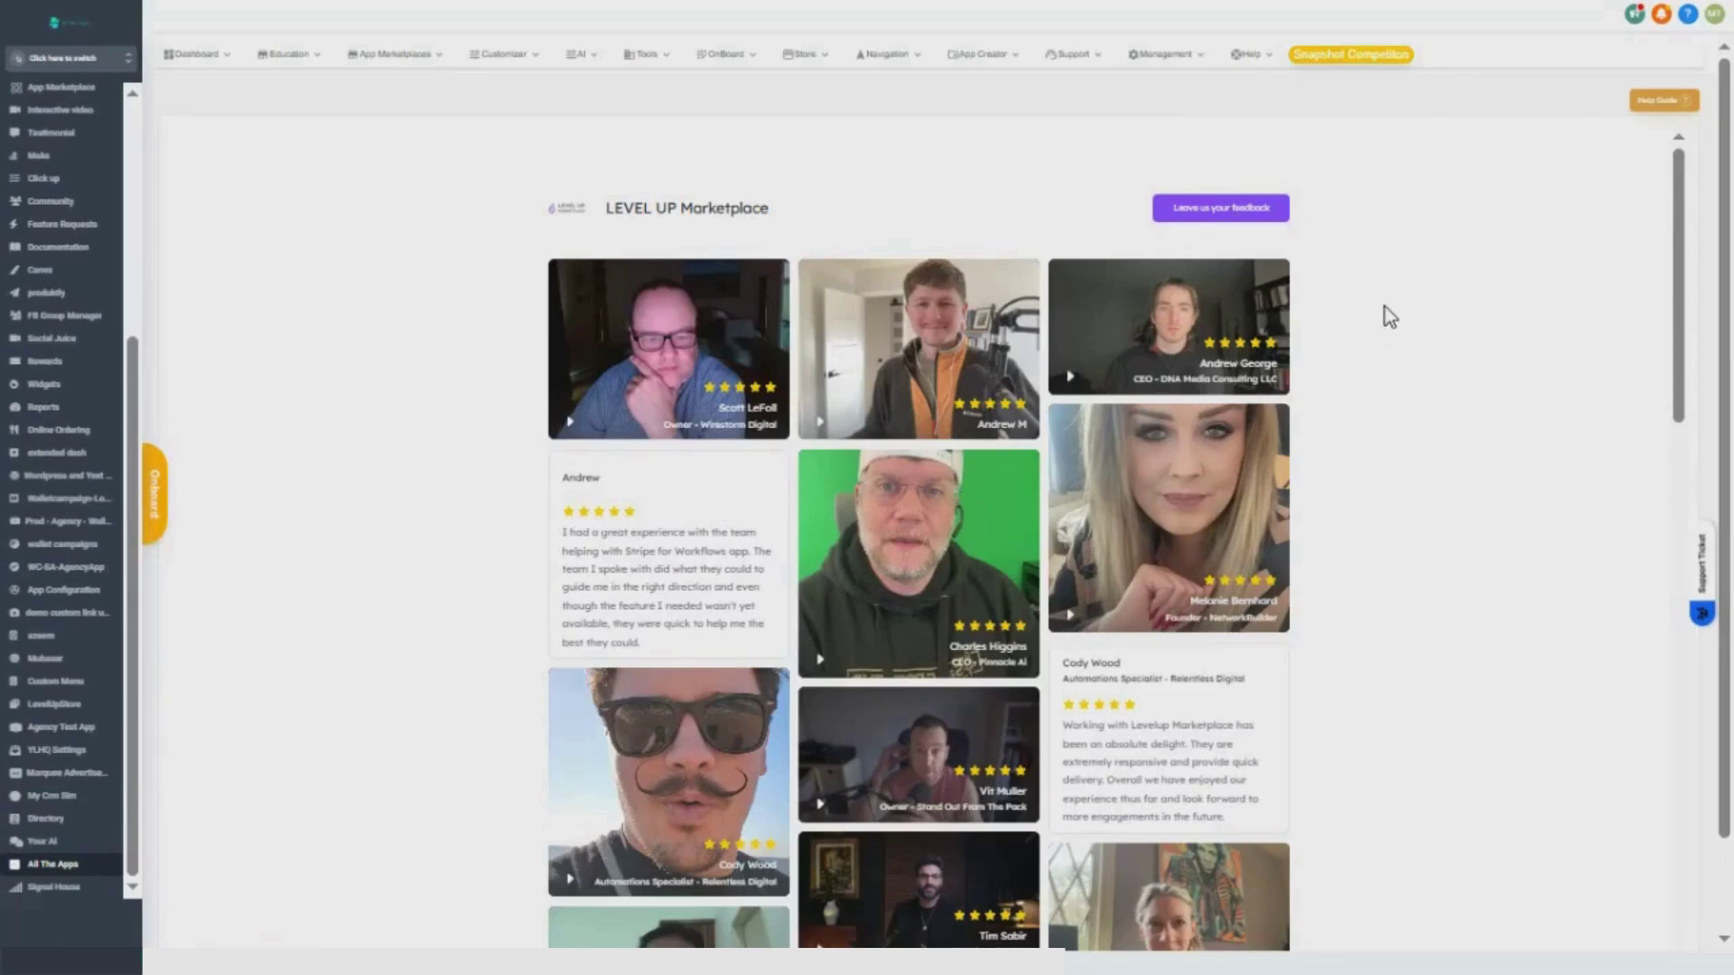
Step: View the booking calendar for "Support Call - Help me with an app" and the Help section's Setting page
{"action": "left_click", "coordinate": [1244, 54]}
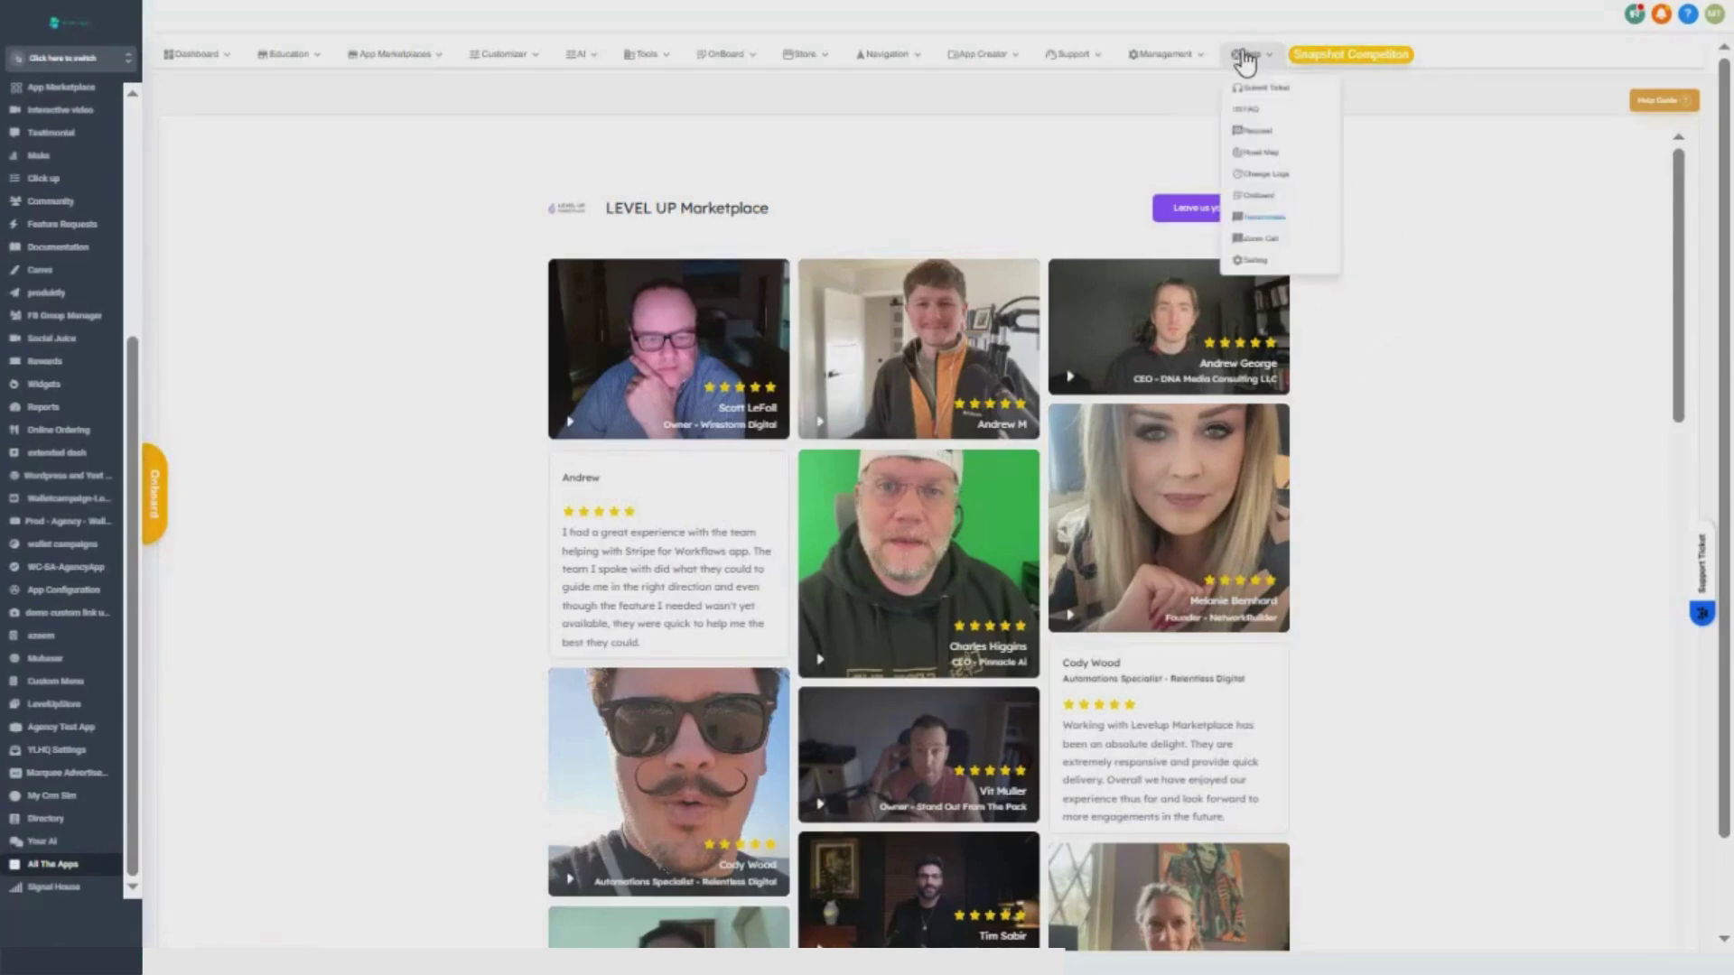
{"action": "left_click", "coordinate": [1271, 239]}
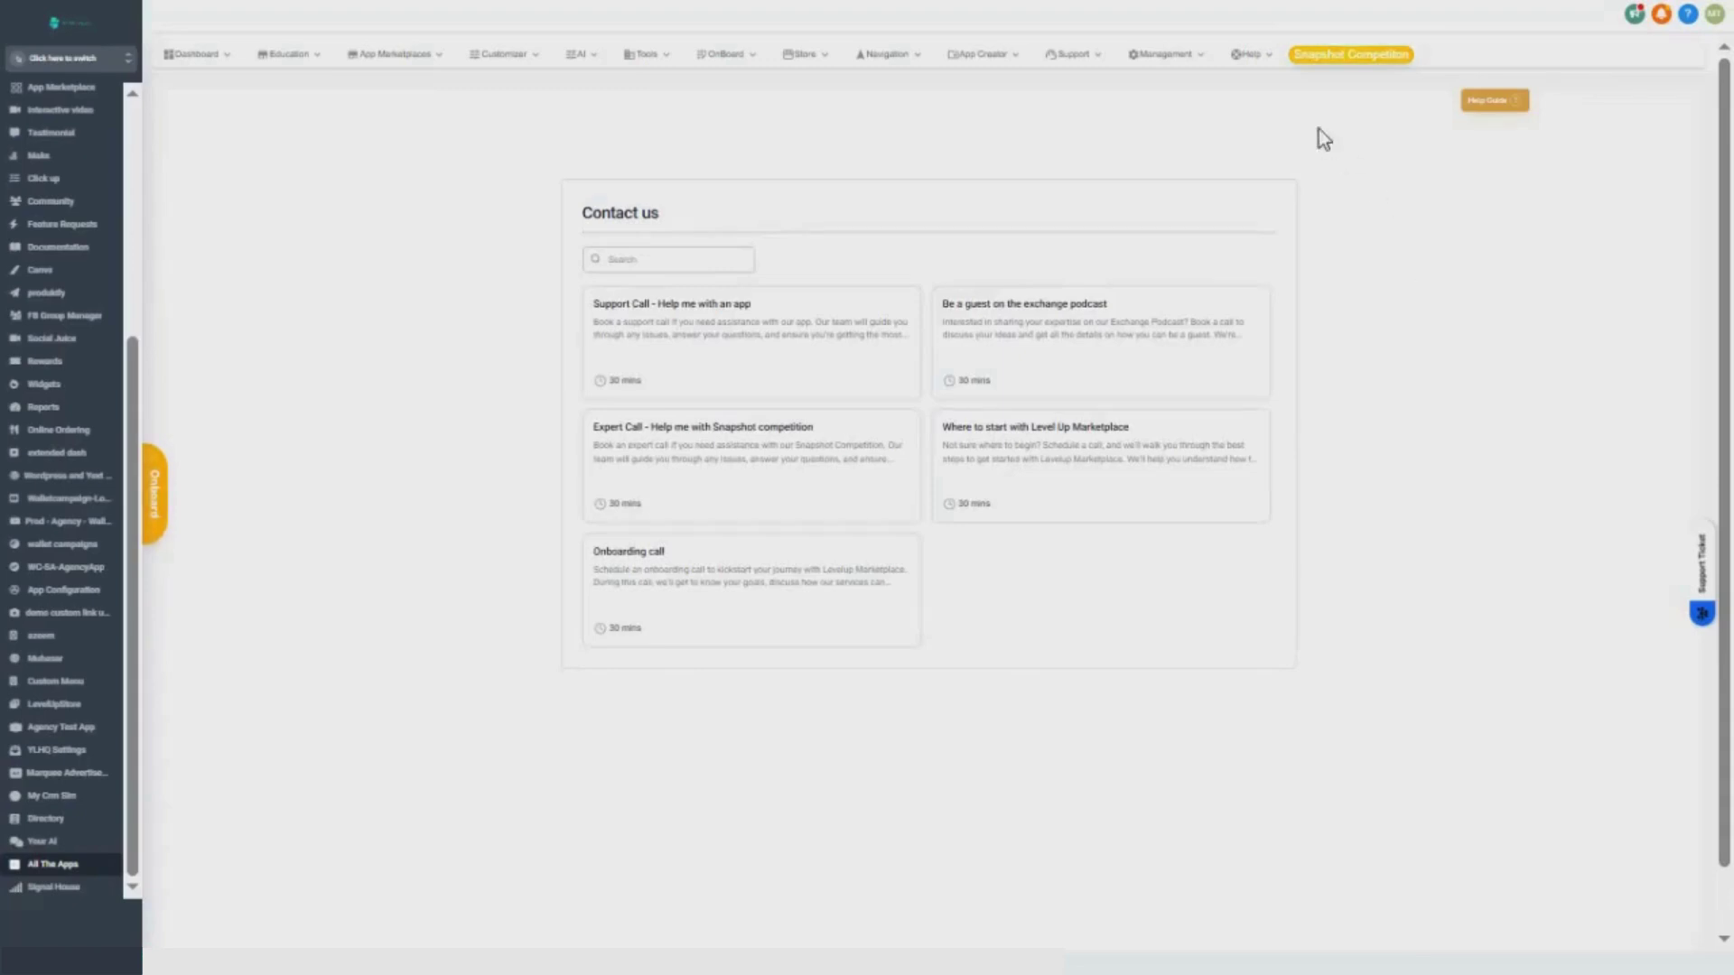
{"action": "left_click", "coordinate": [1249, 56]}
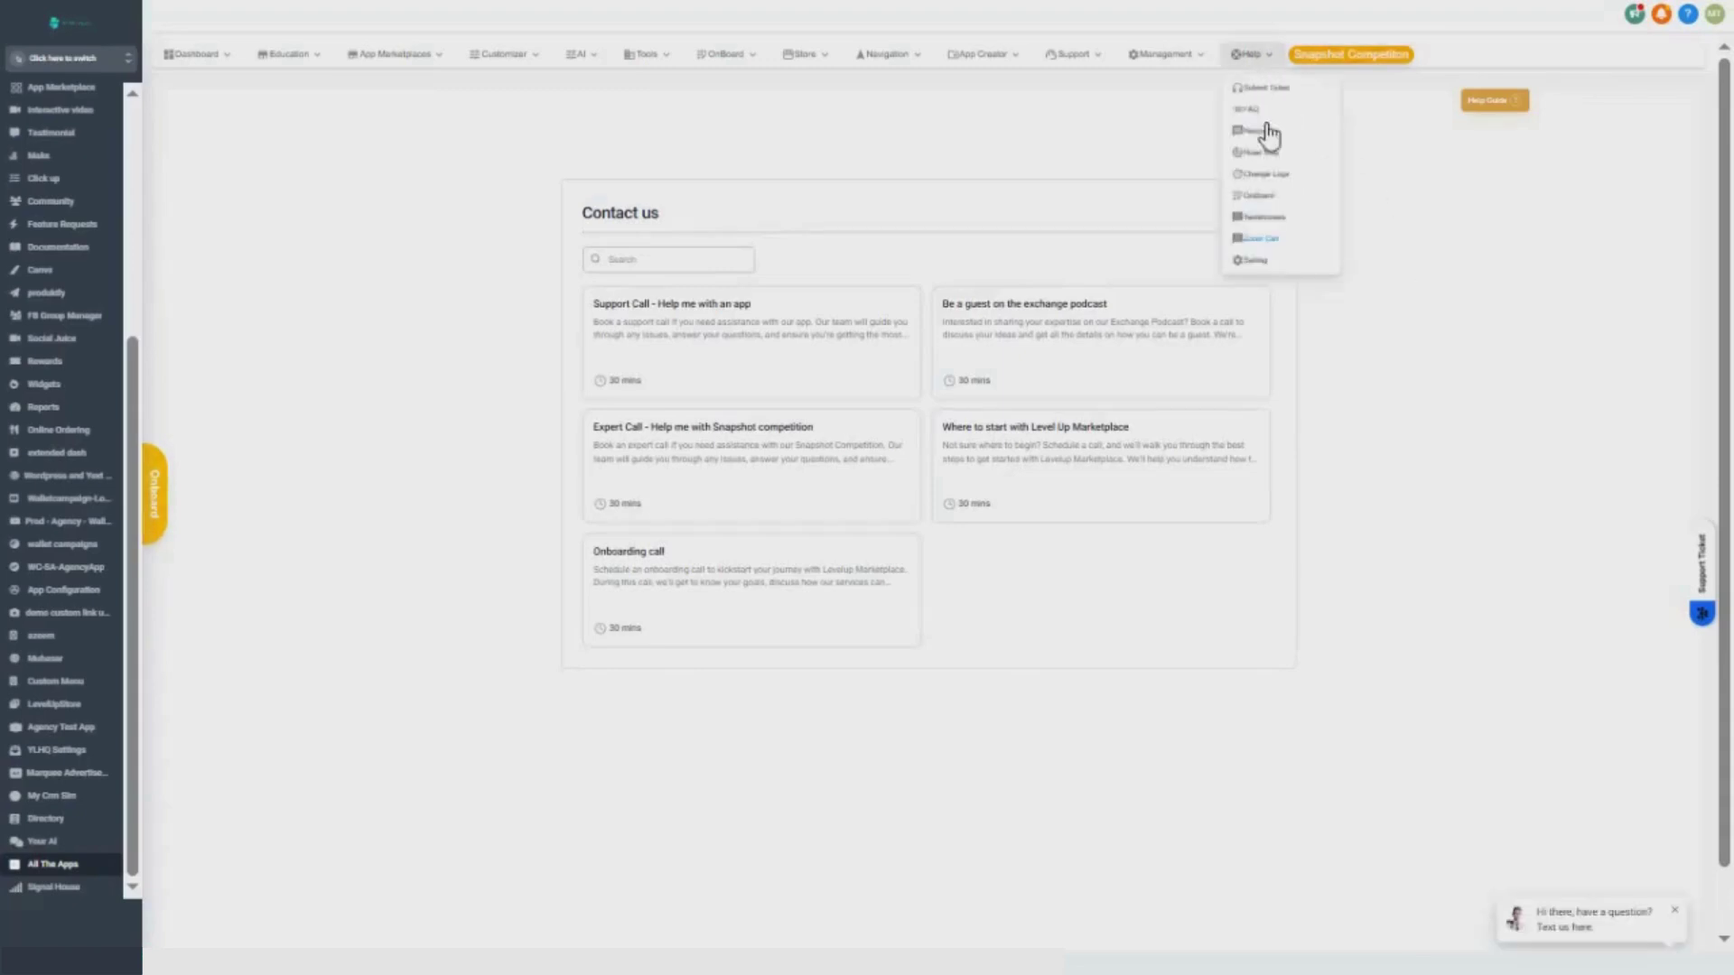
{"action": "left_click", "coordinate": [728, 366]}
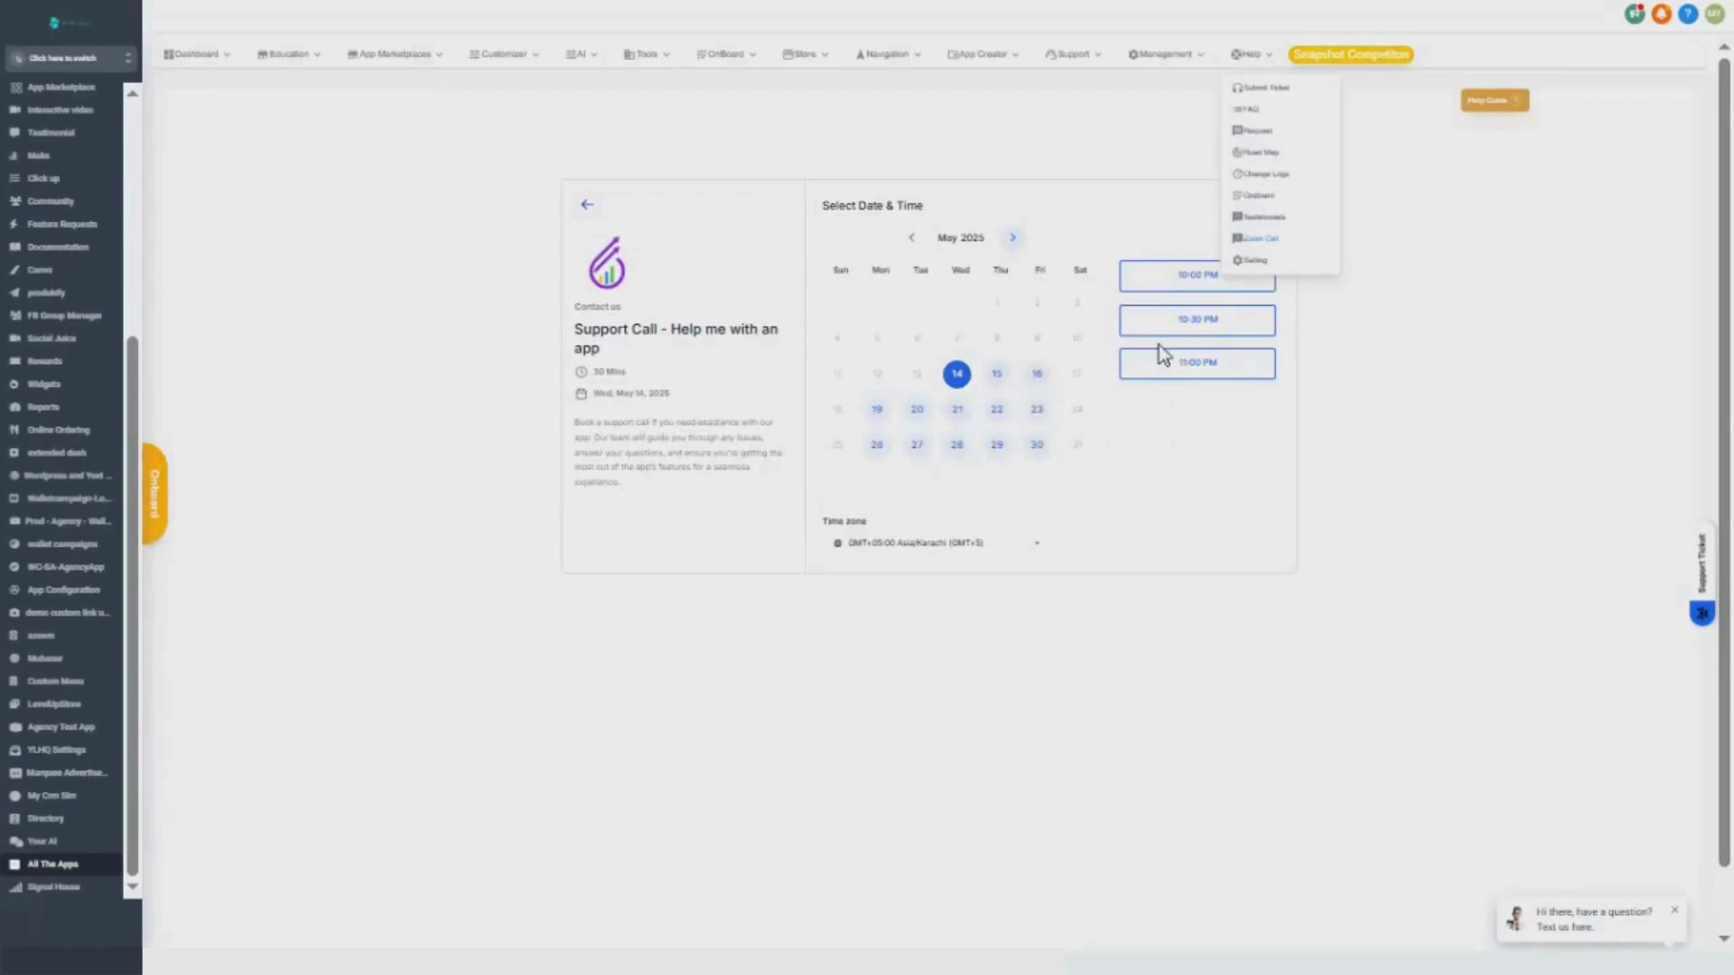
{"action": "left_click", "coordinate": [1287, 262]}
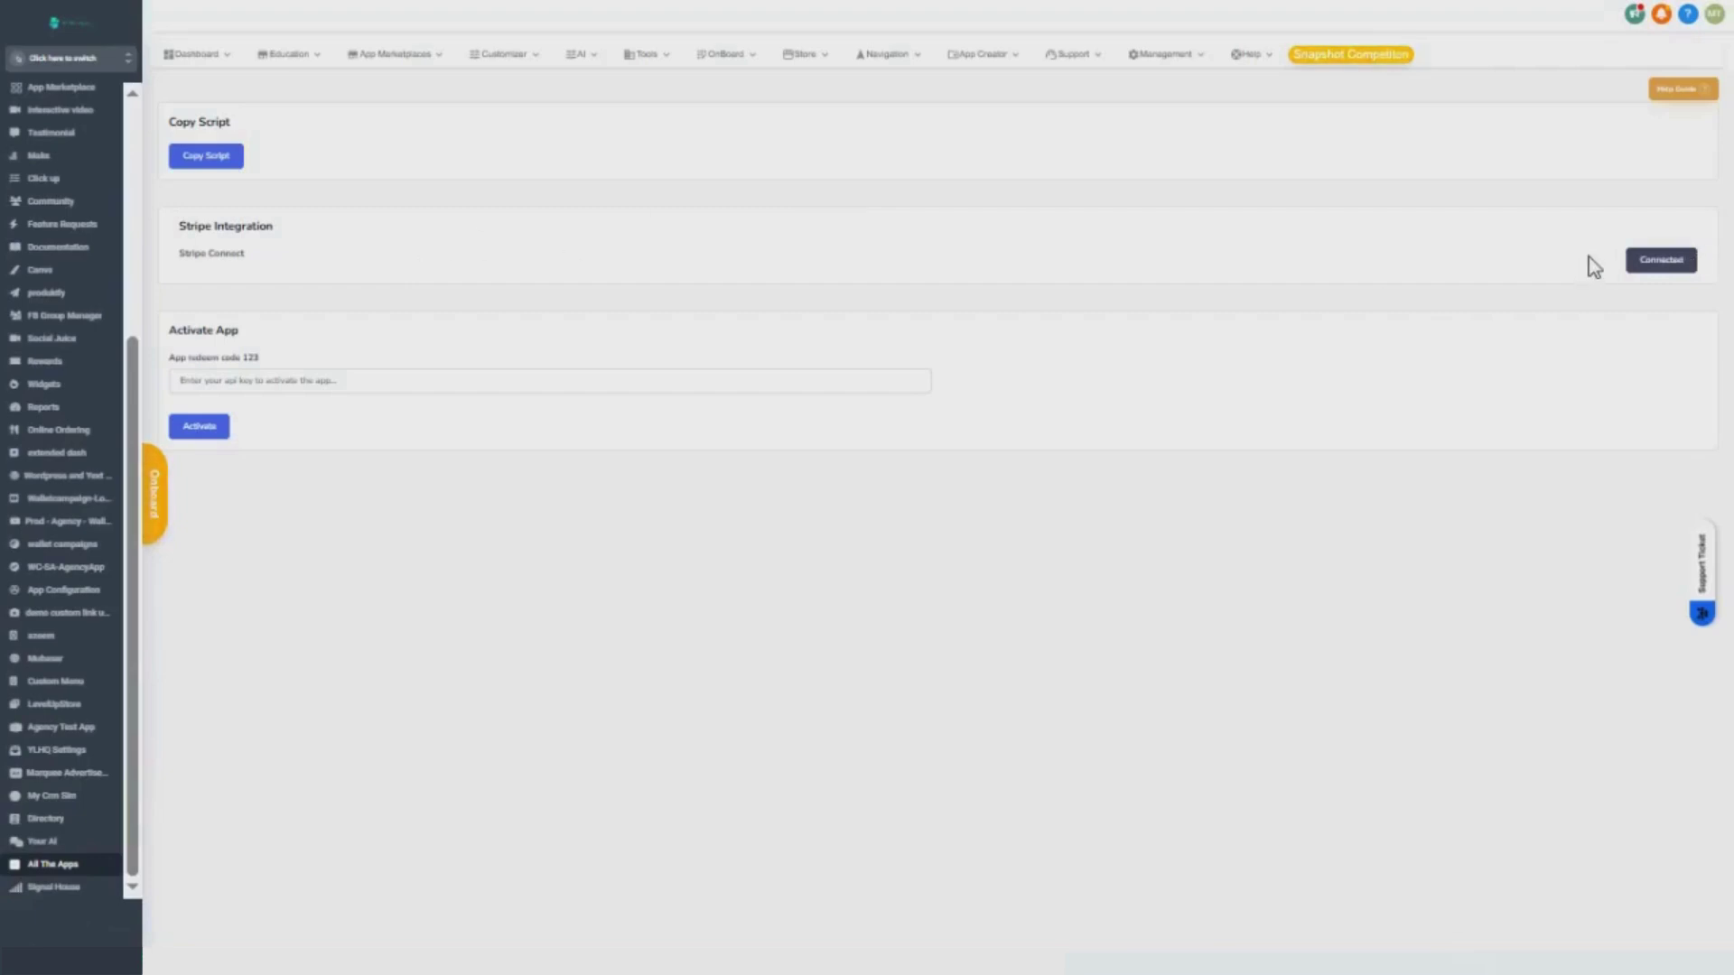
{"action": "left_click", "coordinate": [1324, 56]}
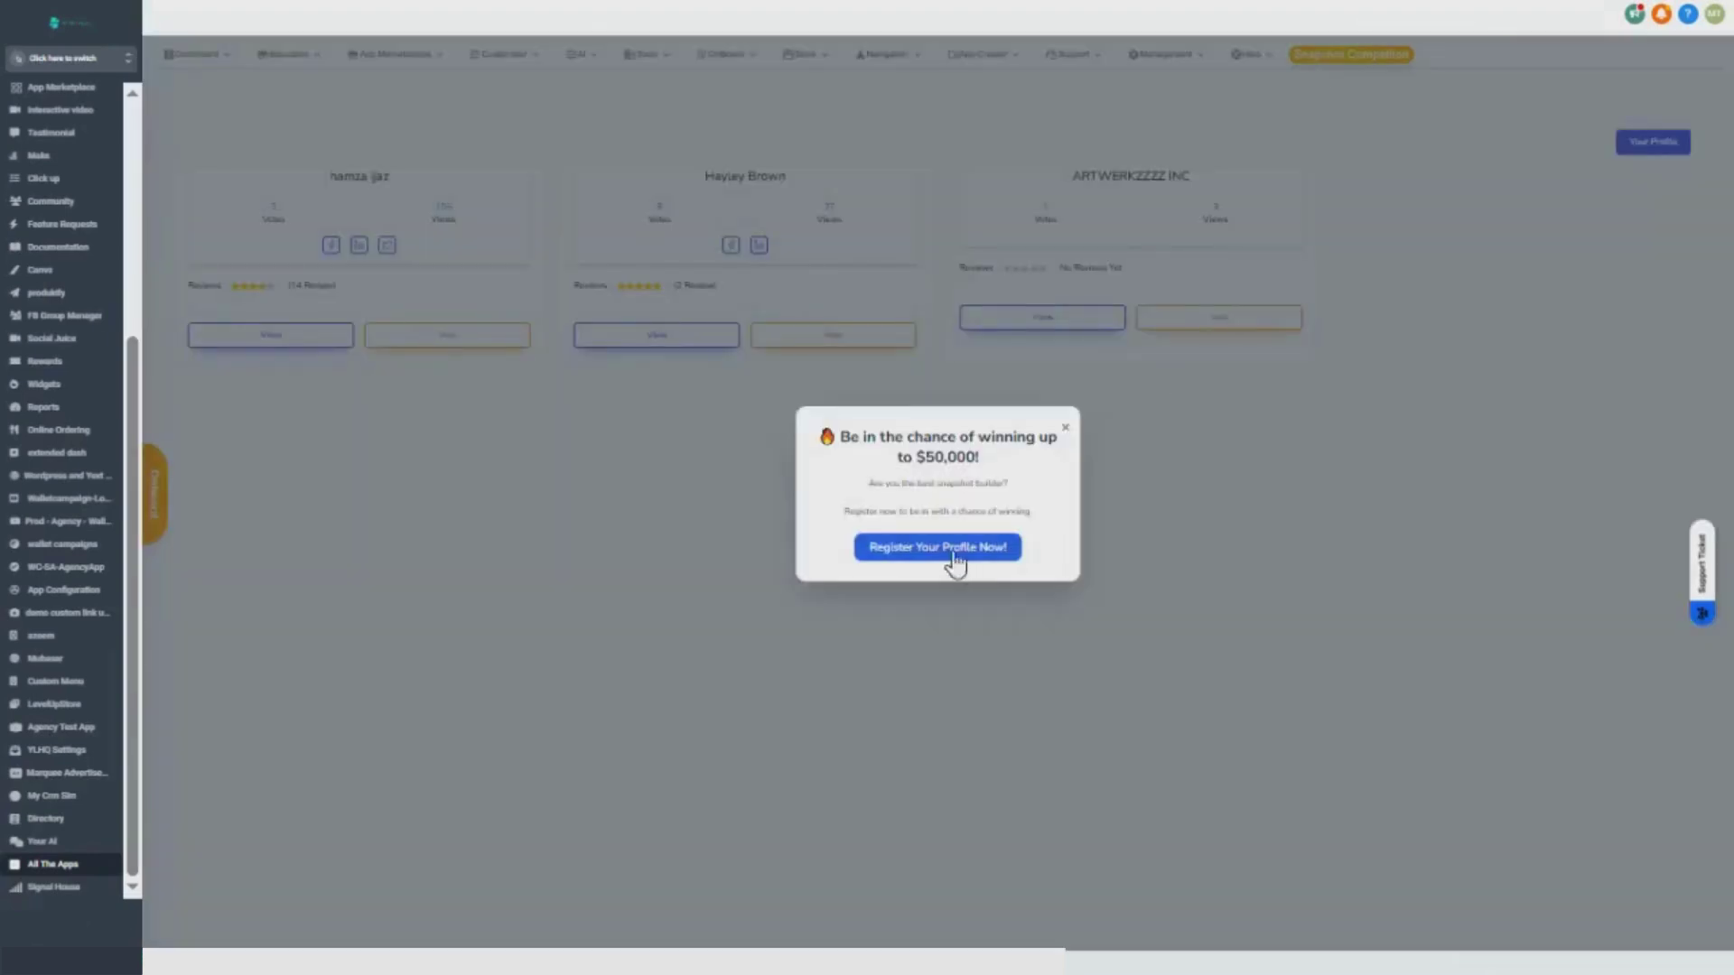
{"action": "left_click", "coordinate": [954, 560]}
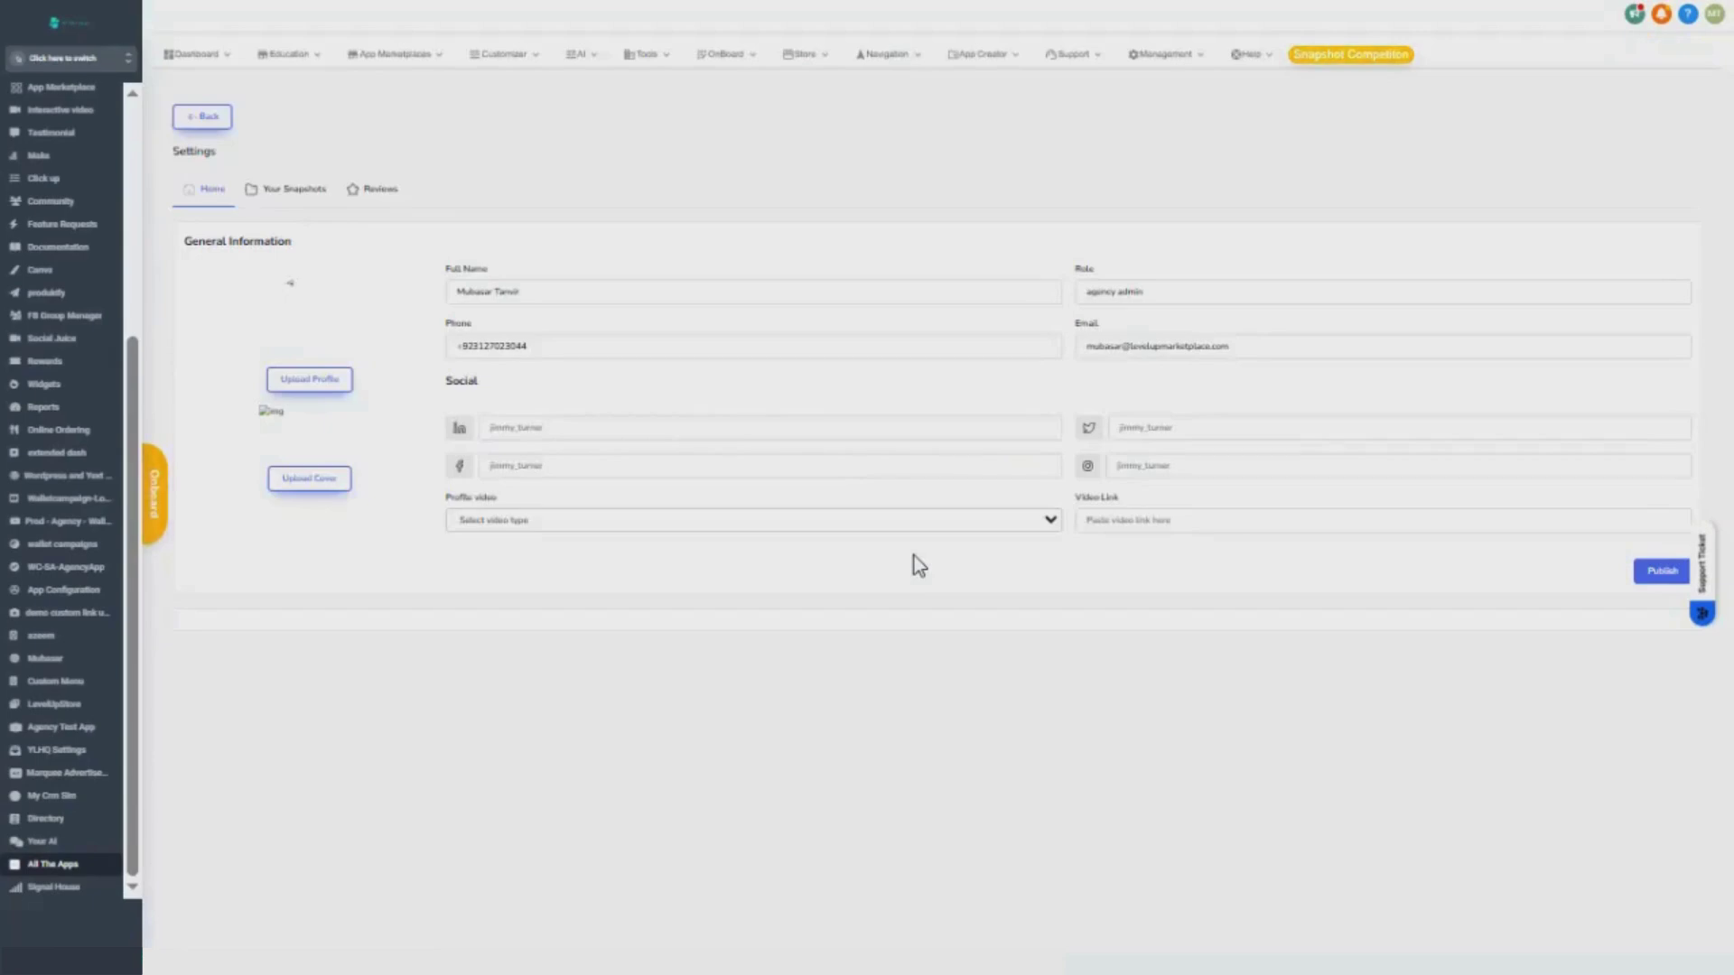
{"action": "left_click", "coordinate": [271, 199]}
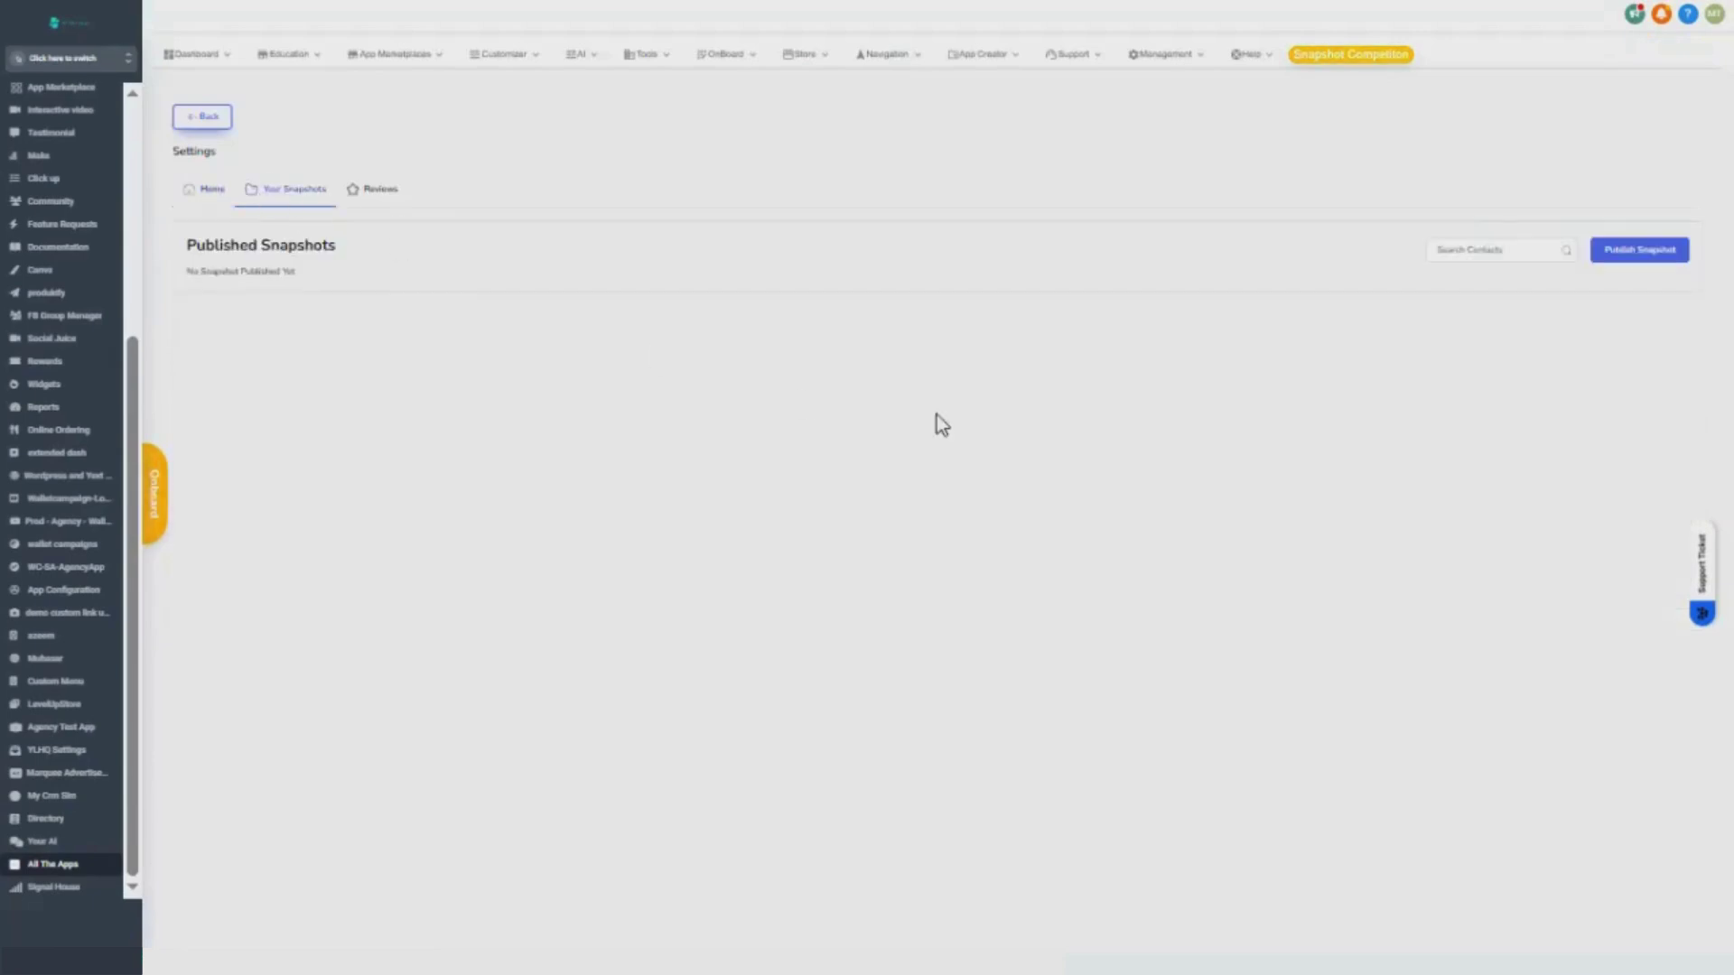
Step: View the Create Snapshot form from Management's Snapshots list and cancel it without creating anything
{"action": "left_click", "coordinate": [1163, 54]}
{"action": "left_click", "coordinate": [1180, 103]}
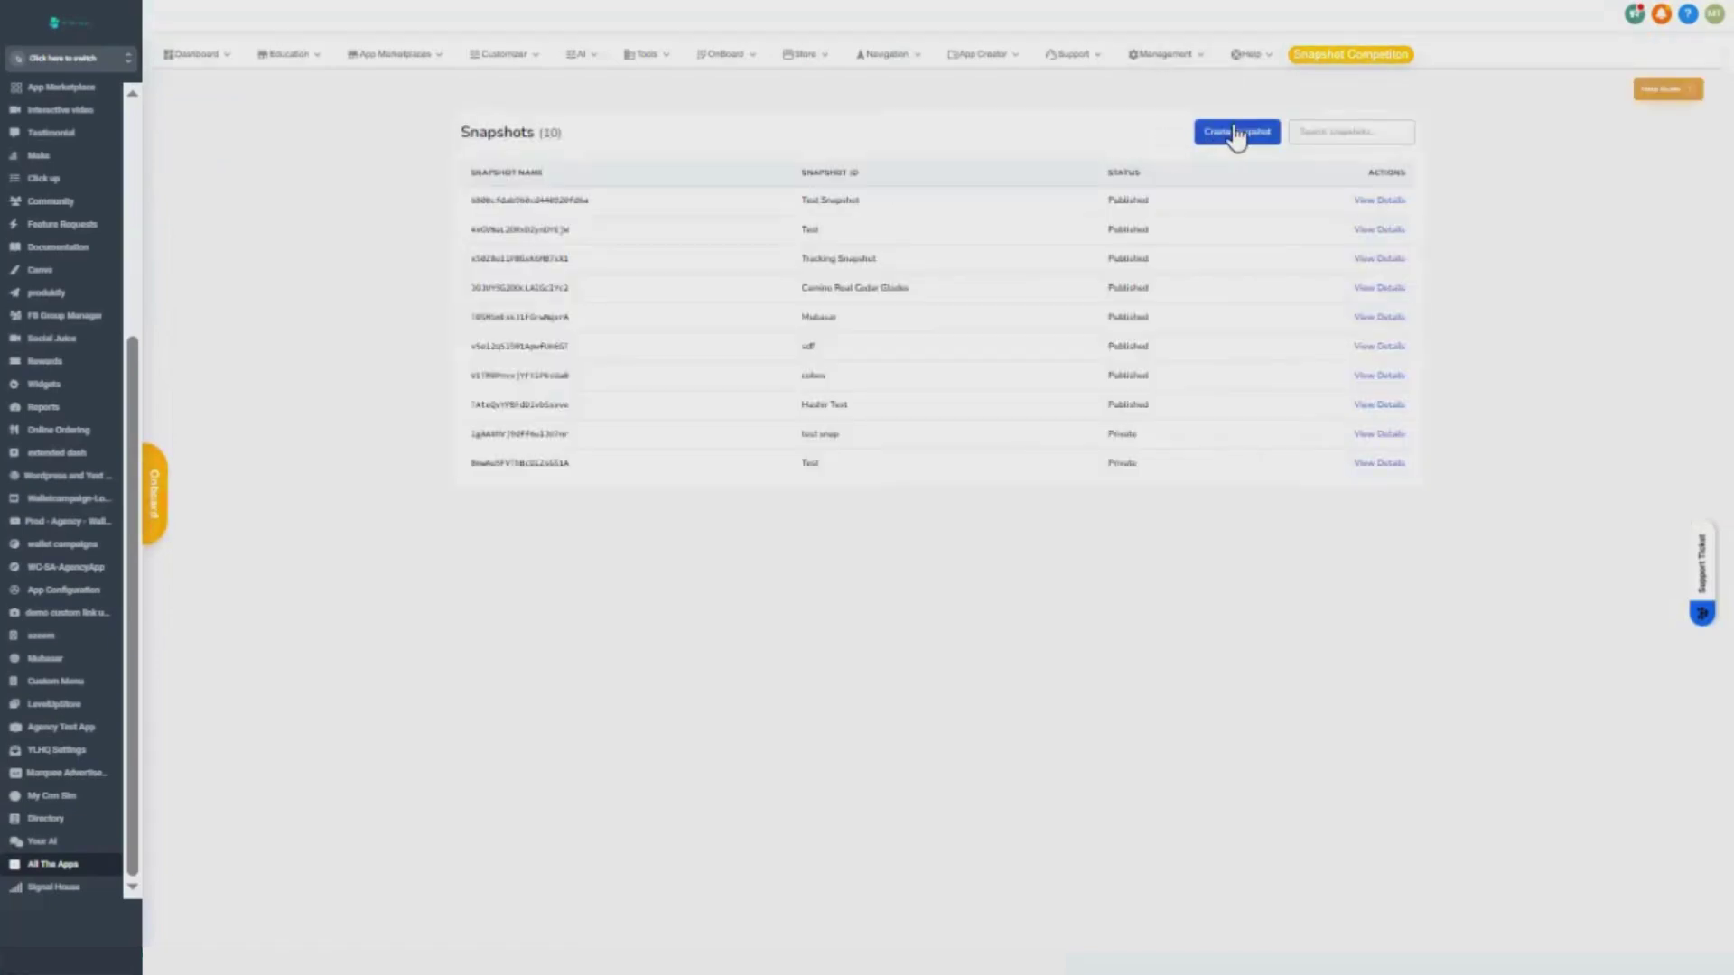
{"action": "left_click", "coordinate": [1237, 136]}
{"action": "left_click", "coordinate": [850, 189]}
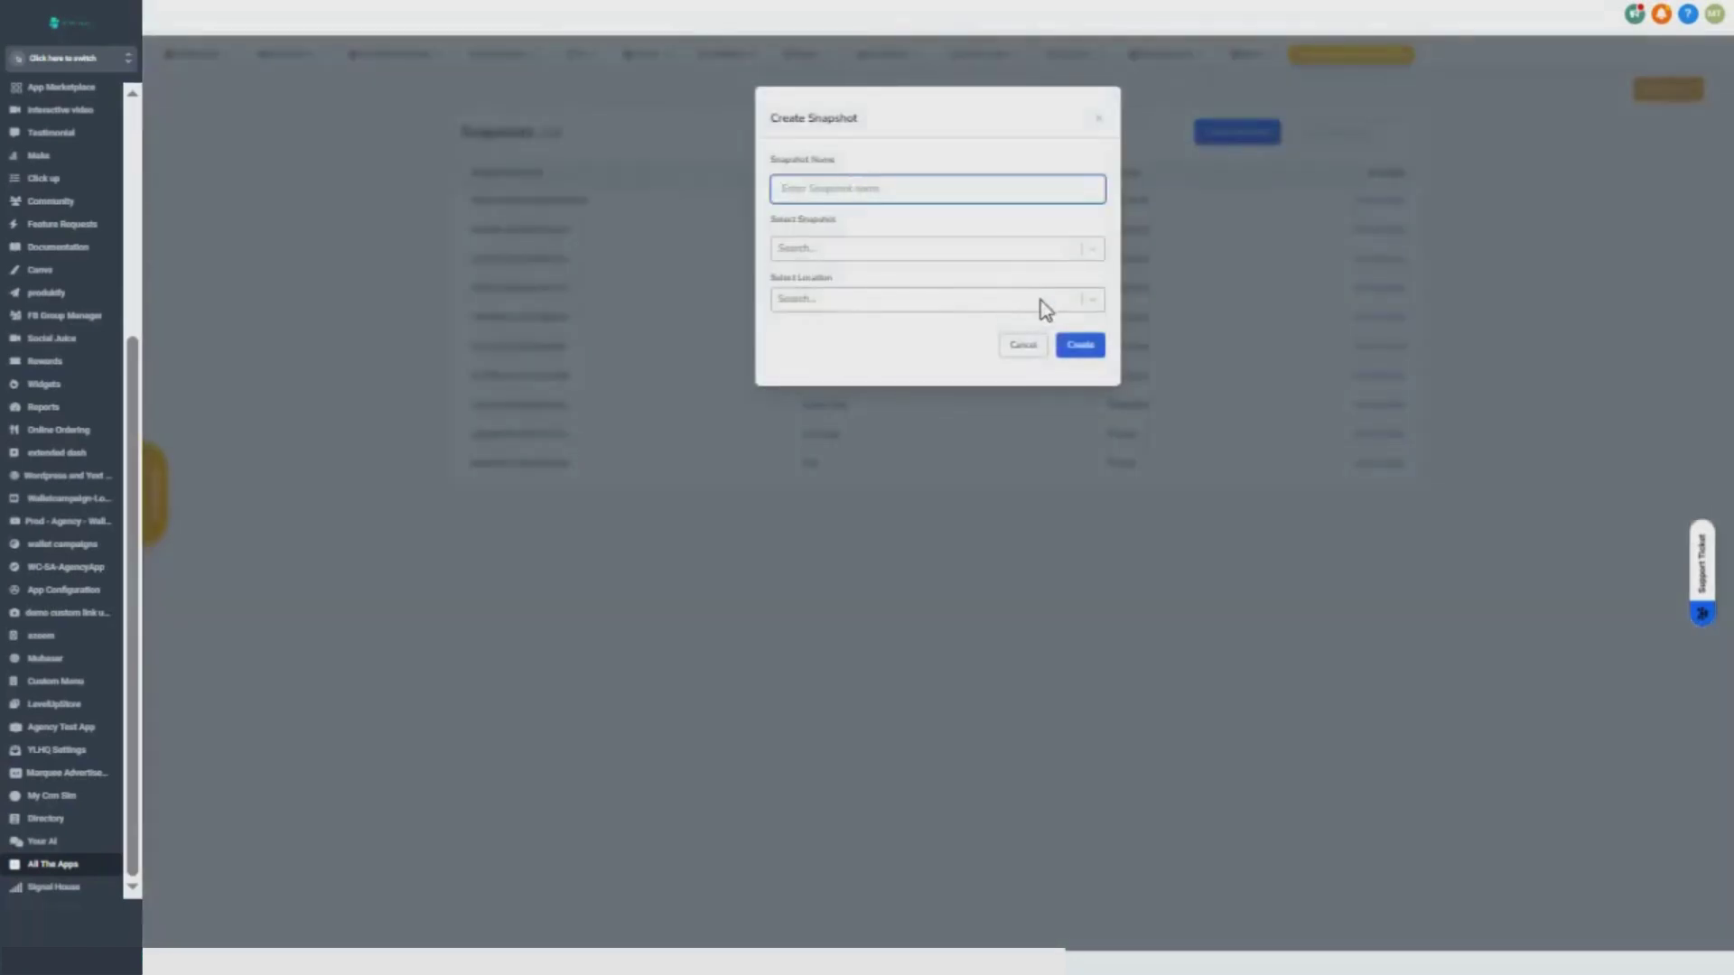
{"action": "left_click", "coordinate": [1023, 344]}
Step: Open the details of the first snapshot in the list and inspect the description fields of its first two workflows
{"action": "left_click", "coordinate": [1380, 199]}
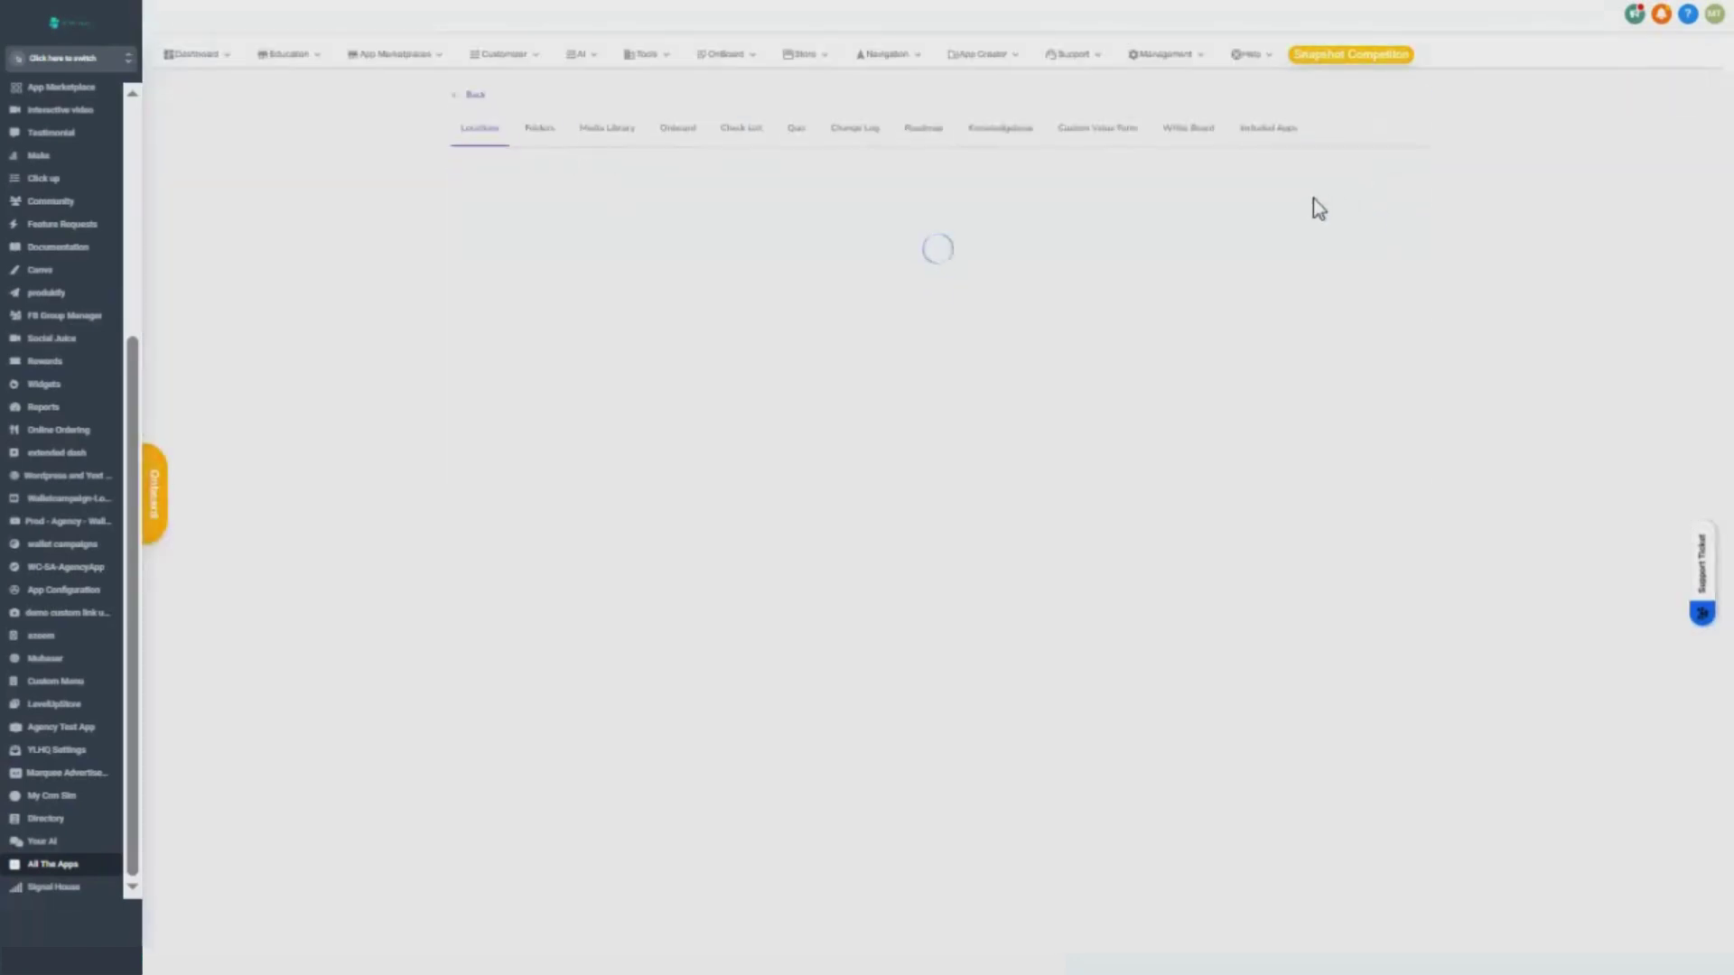
{"action": "left_click", "coordinate": [1226, 331]}
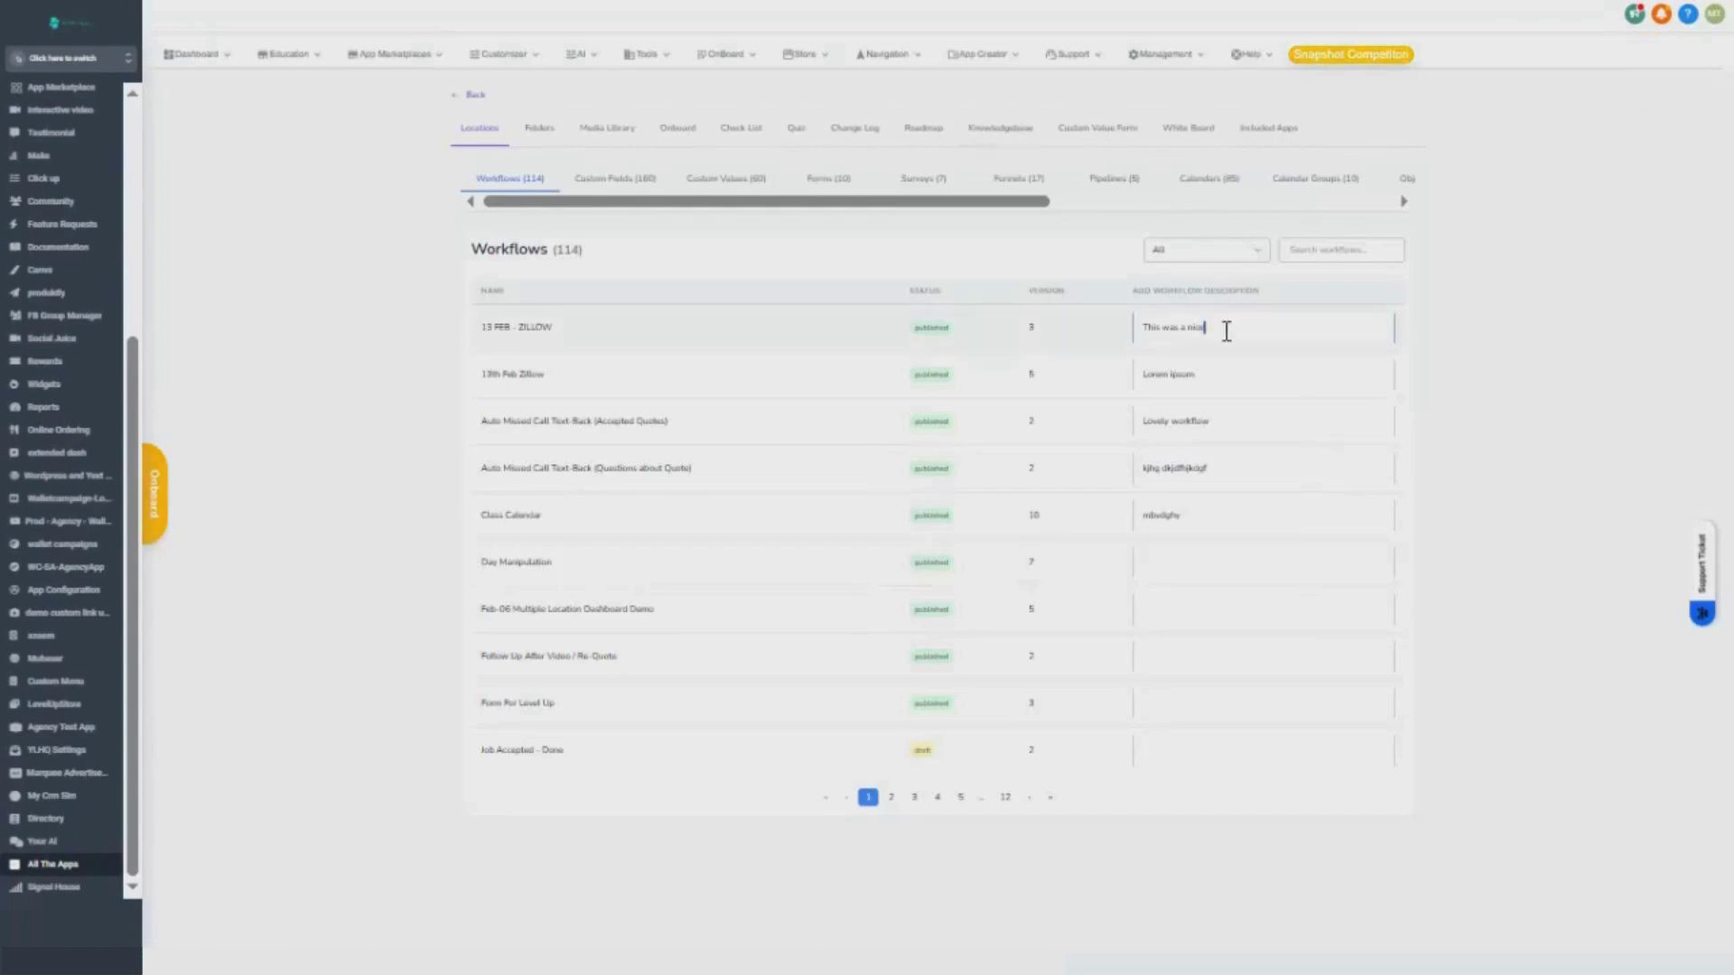
{"action": "key", "text": "ctrl+a"}
{"action": "left_click", "coordinate": [1223, 362]}
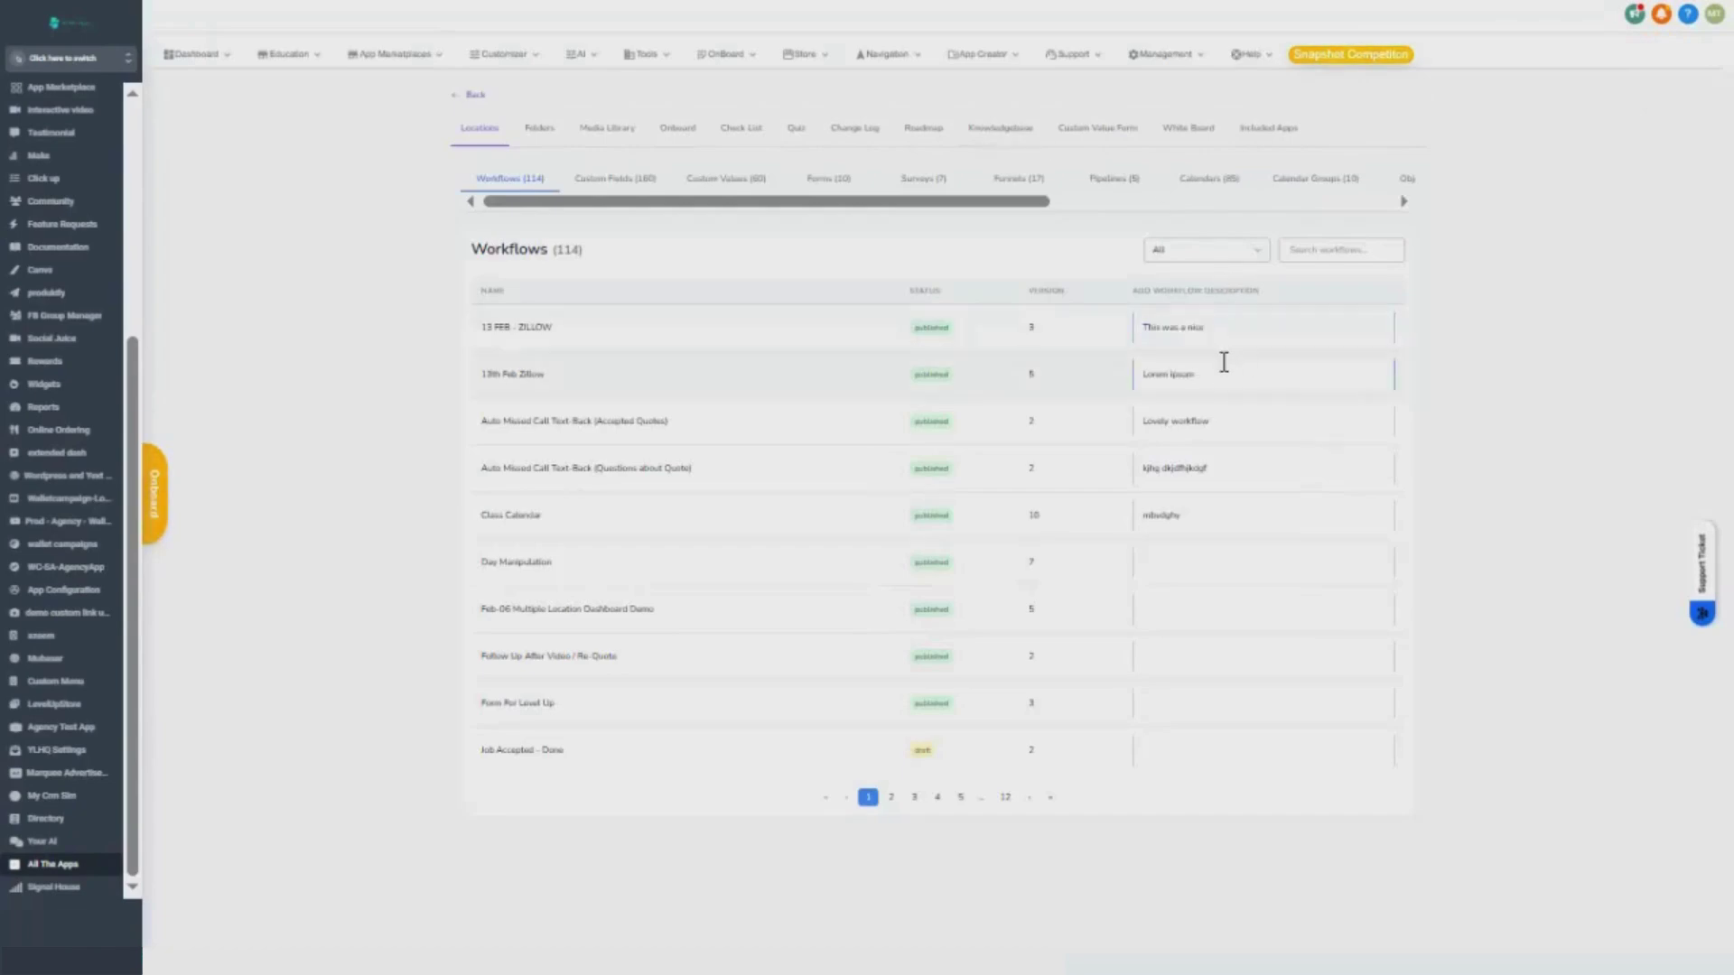